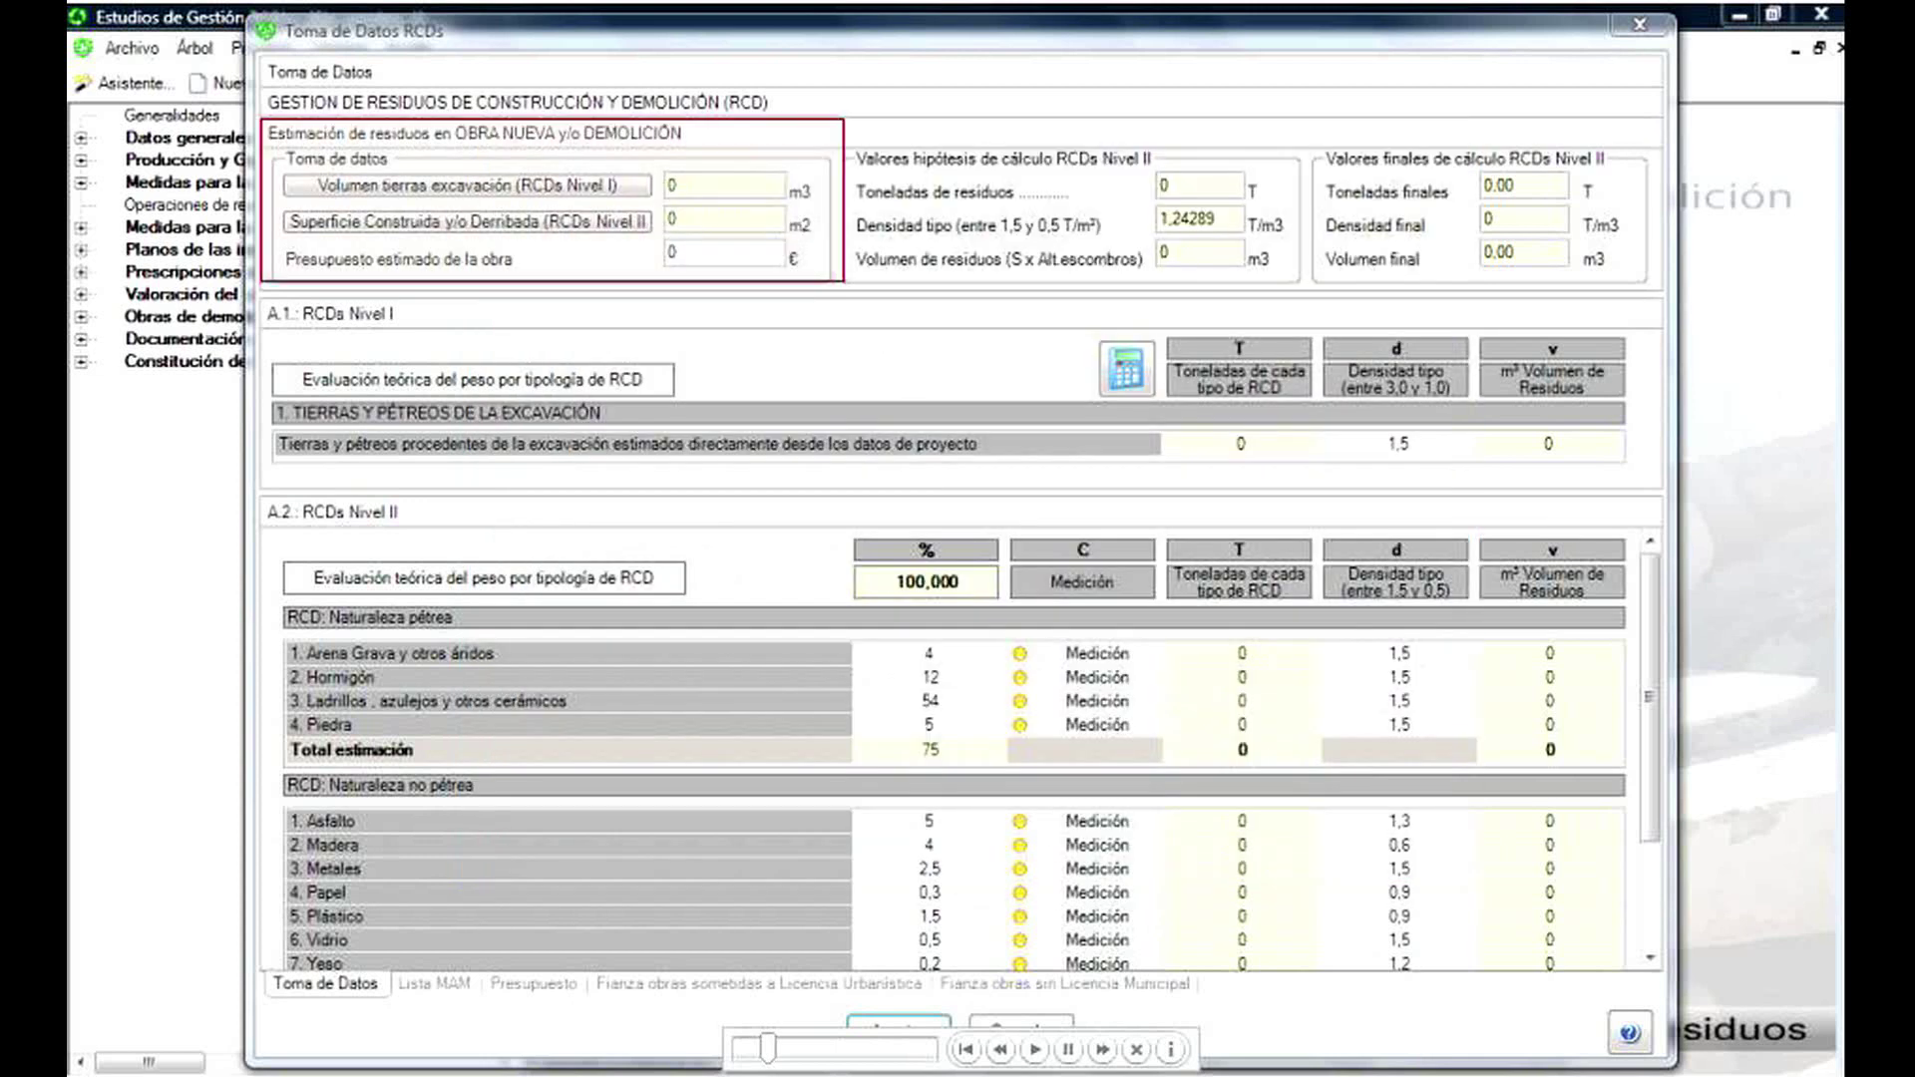
- Accept a direct landfill volume of 0 m3 for the excavated earth (RCDs Nivel I)
click(566, 182)
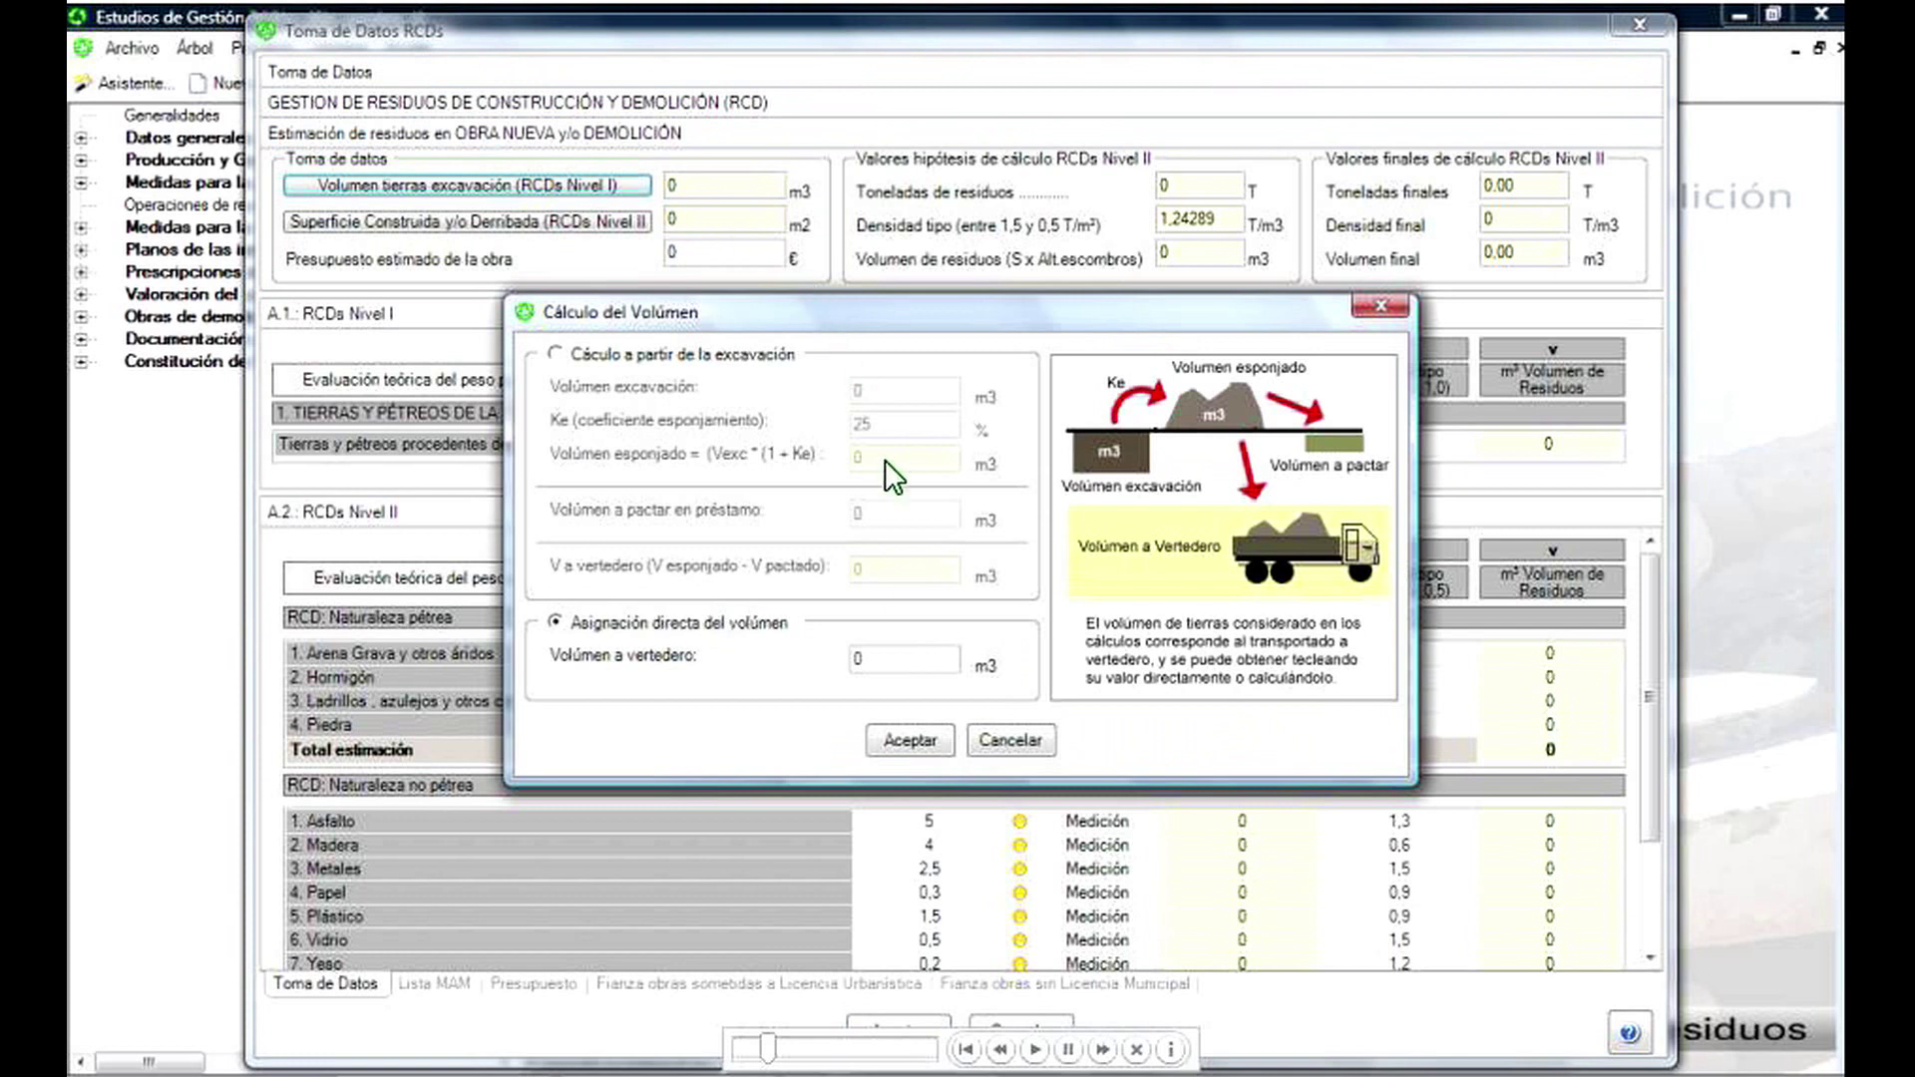
click(913, 738)
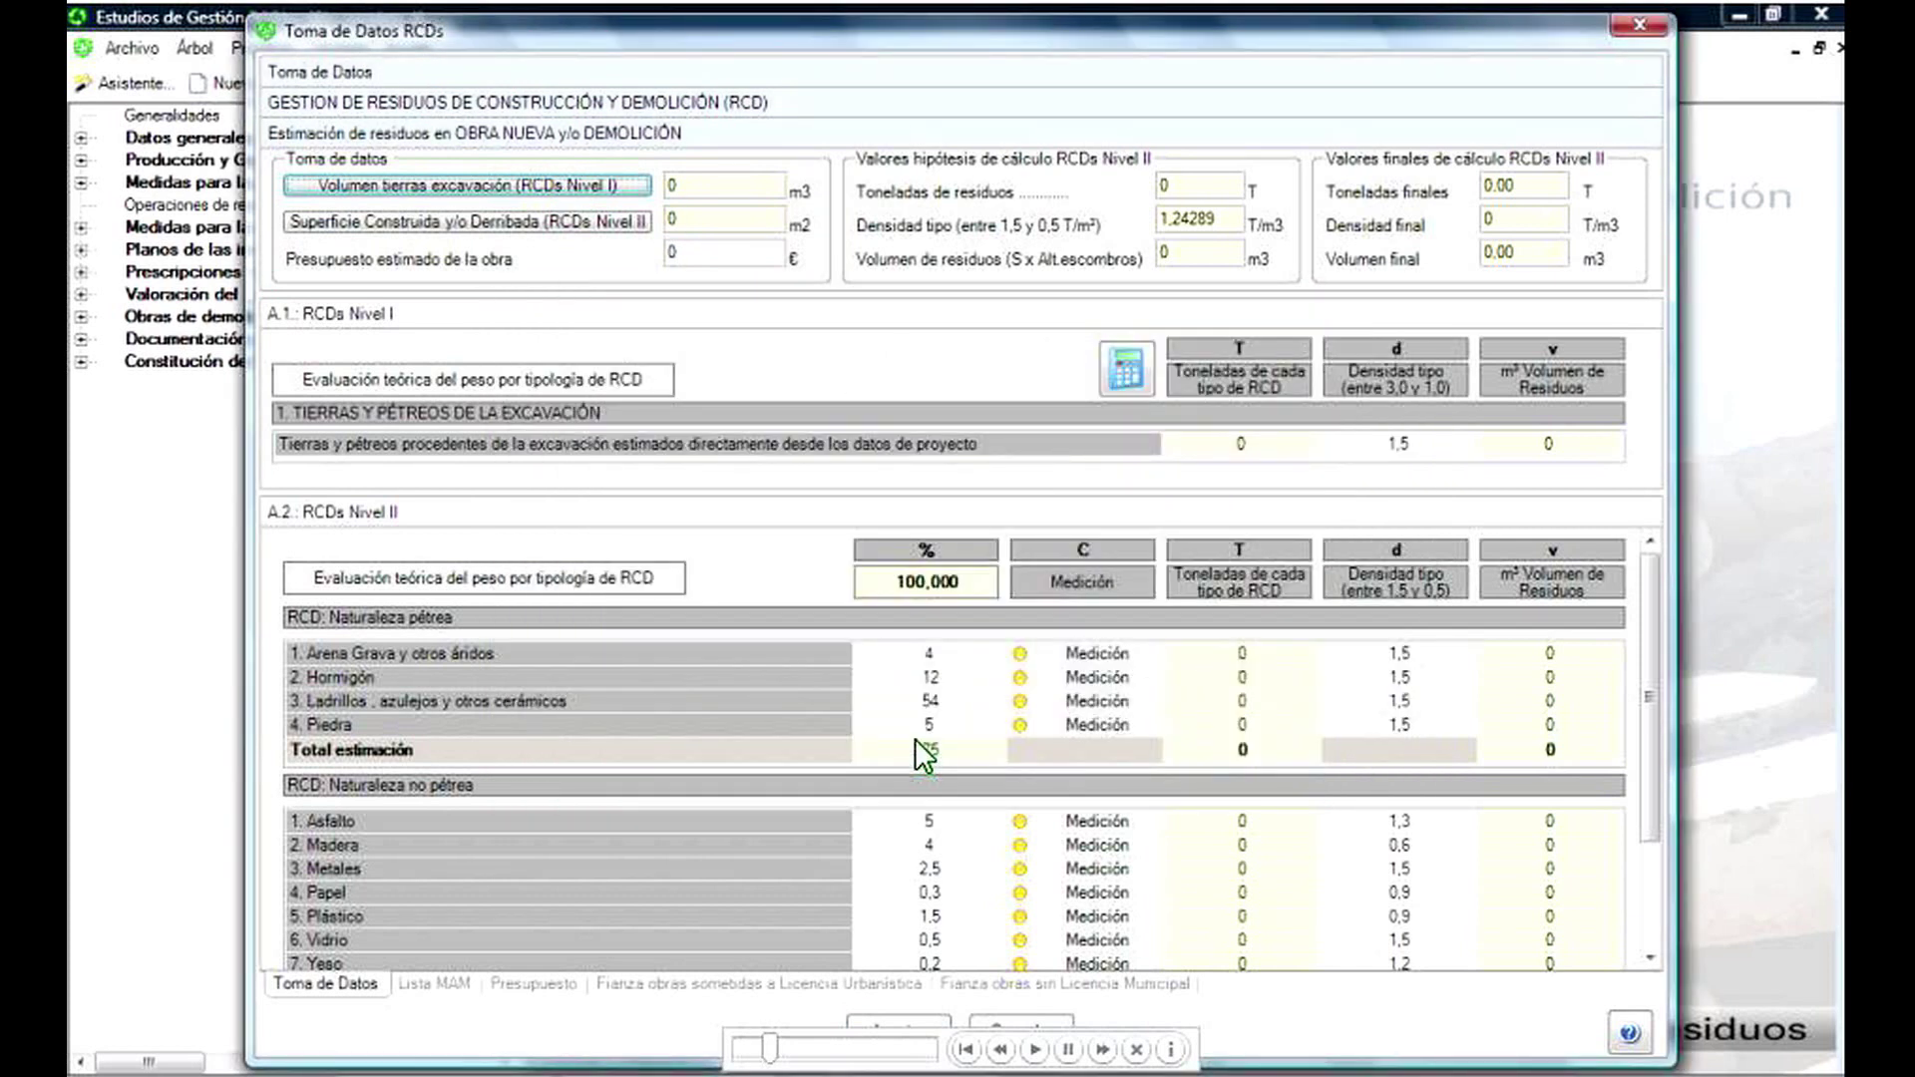
- Enter a partial demolition surface of 750 m2 and an estimated works budget of 75000 €
click(556, 220)
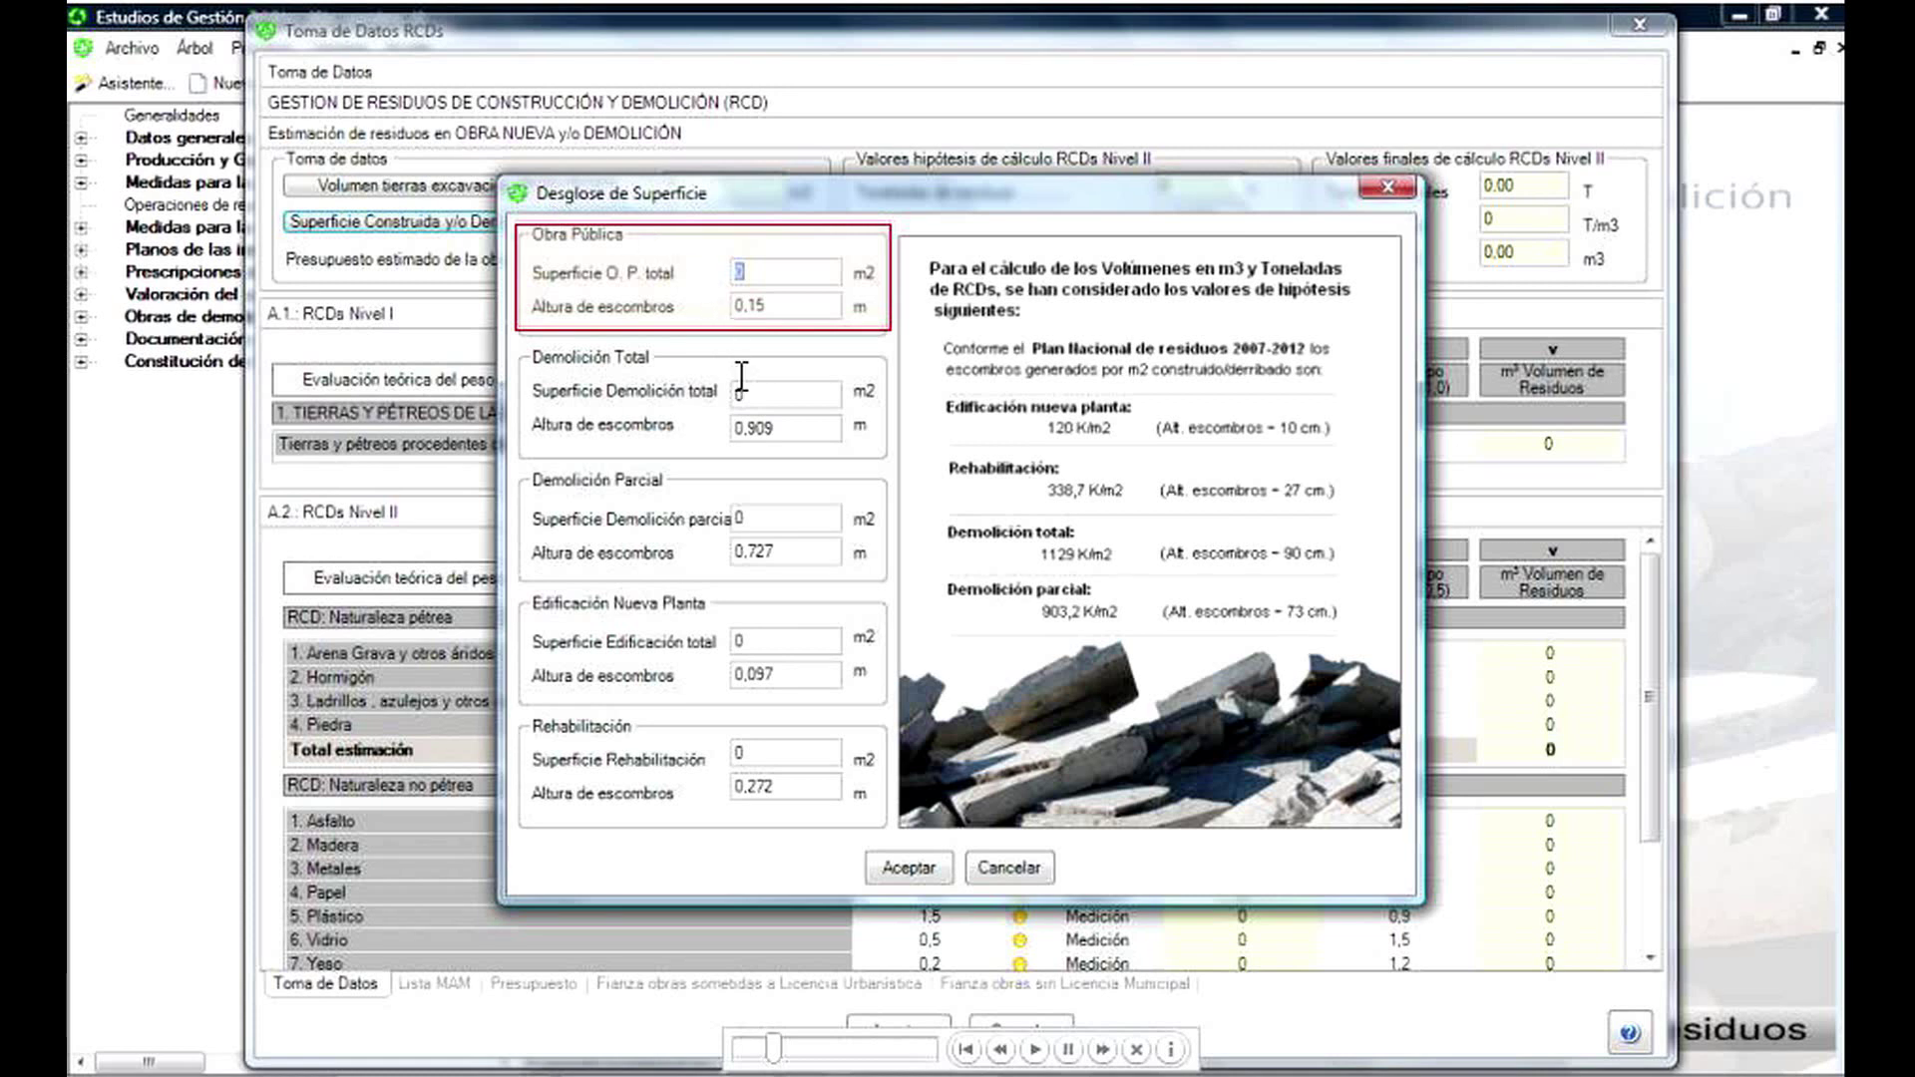
click(758, 521)
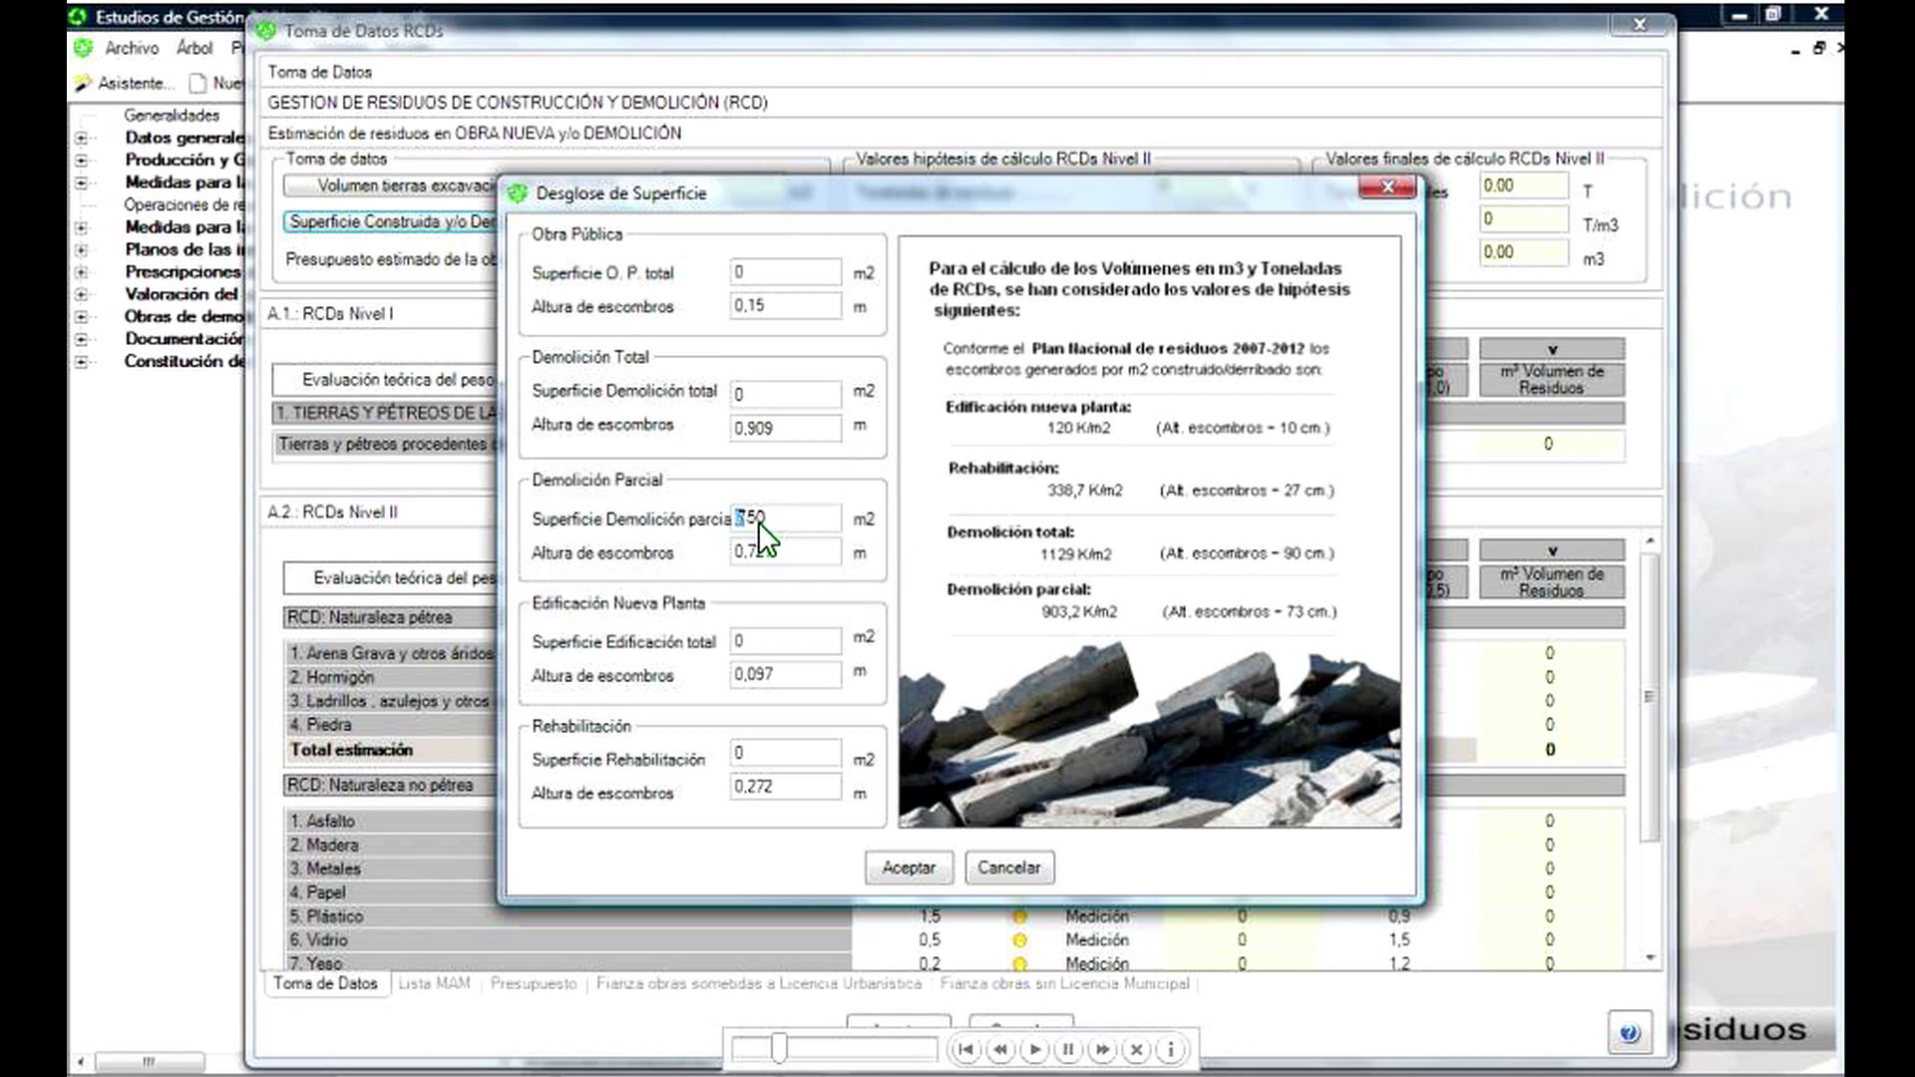
click(895, 869)
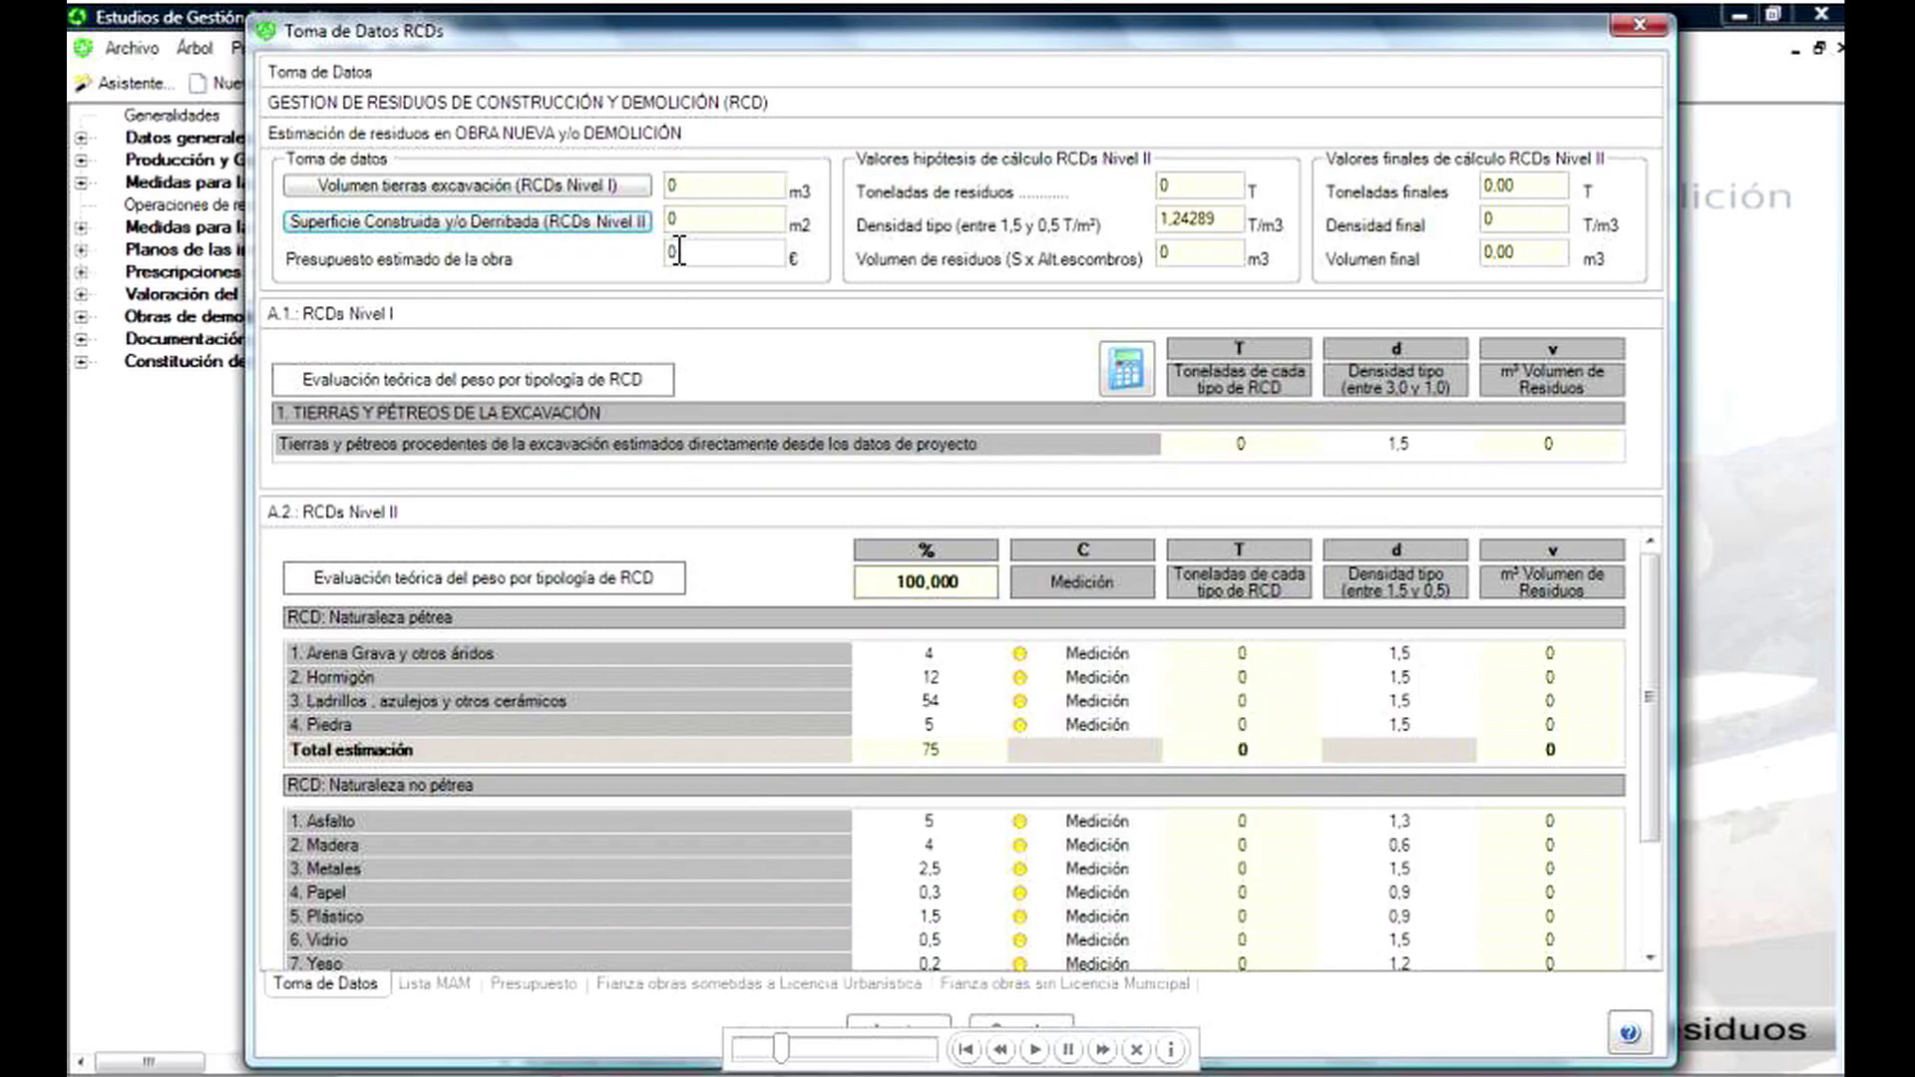
text(75000)
key(Tab)
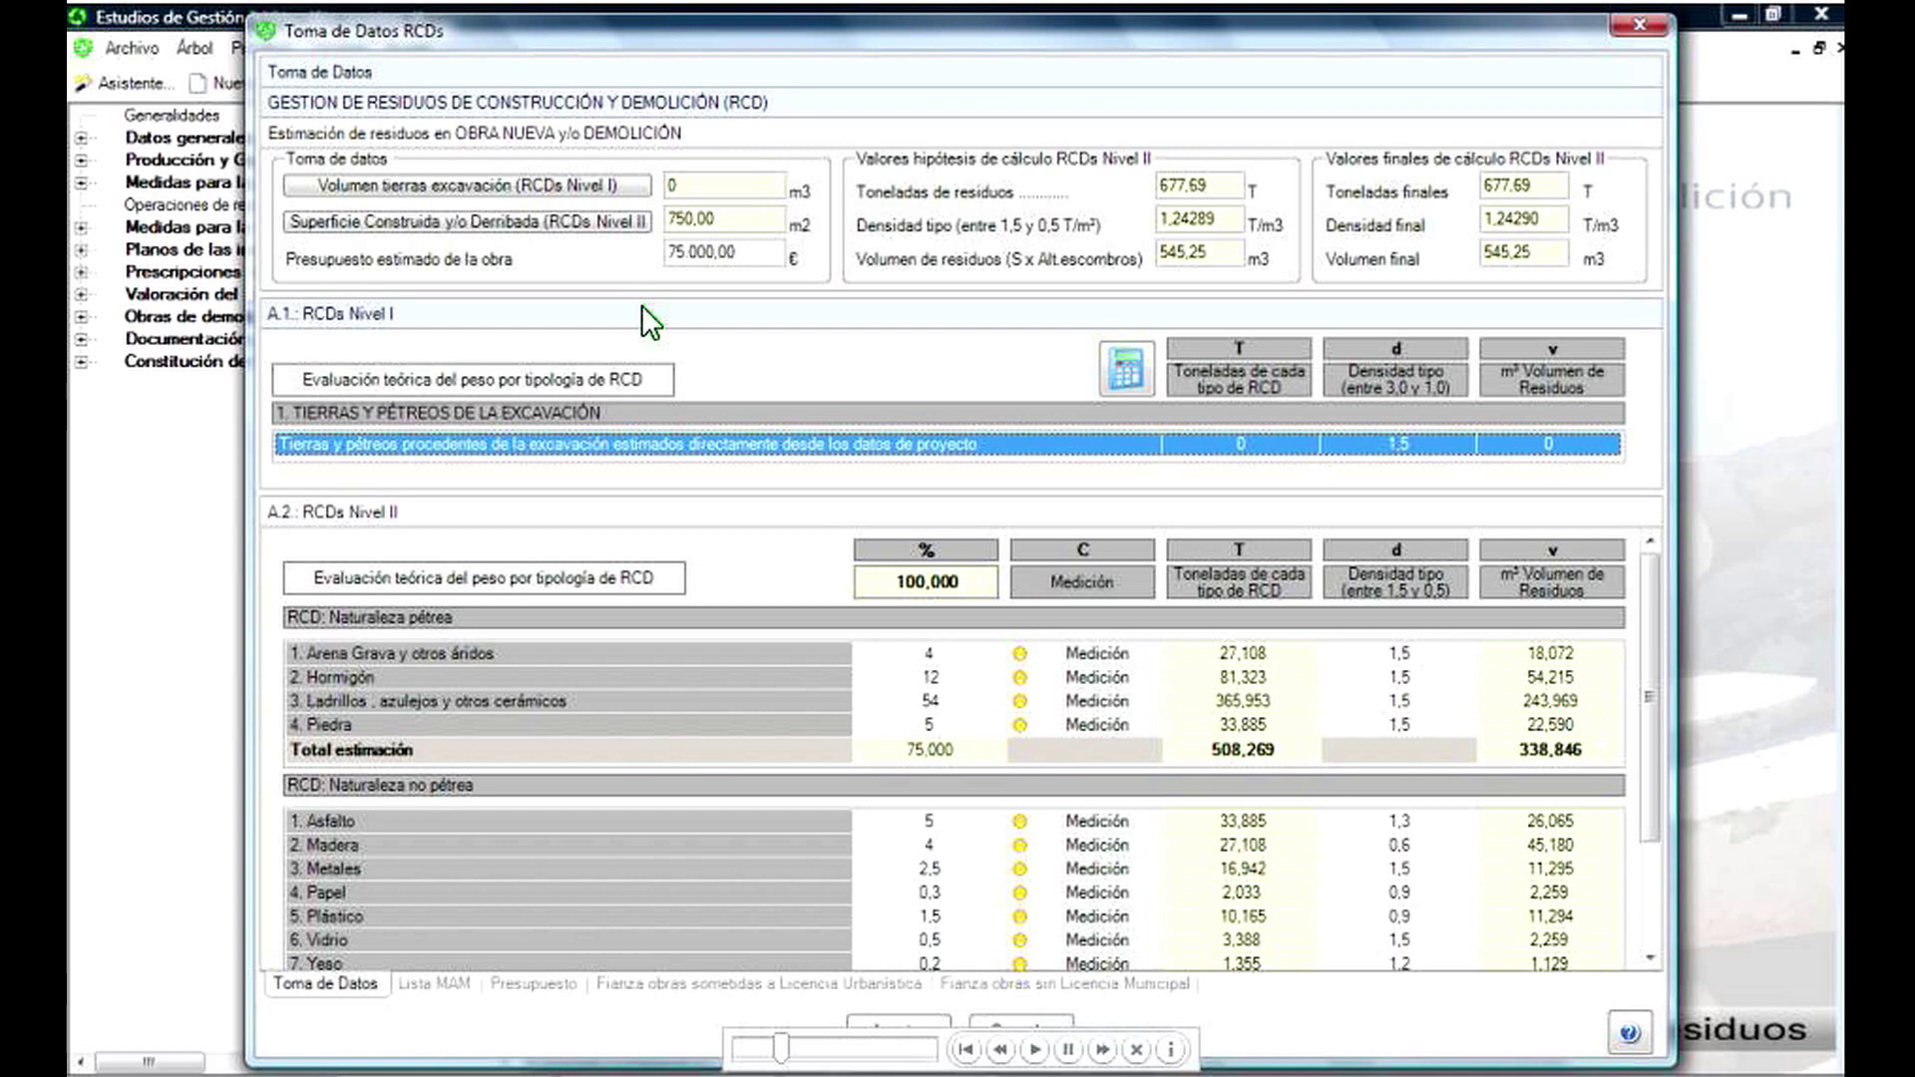
- Set the Arena Grava y otros áridos and Piedra percentages to 0, declining proportional redistribution
click(941, 656)
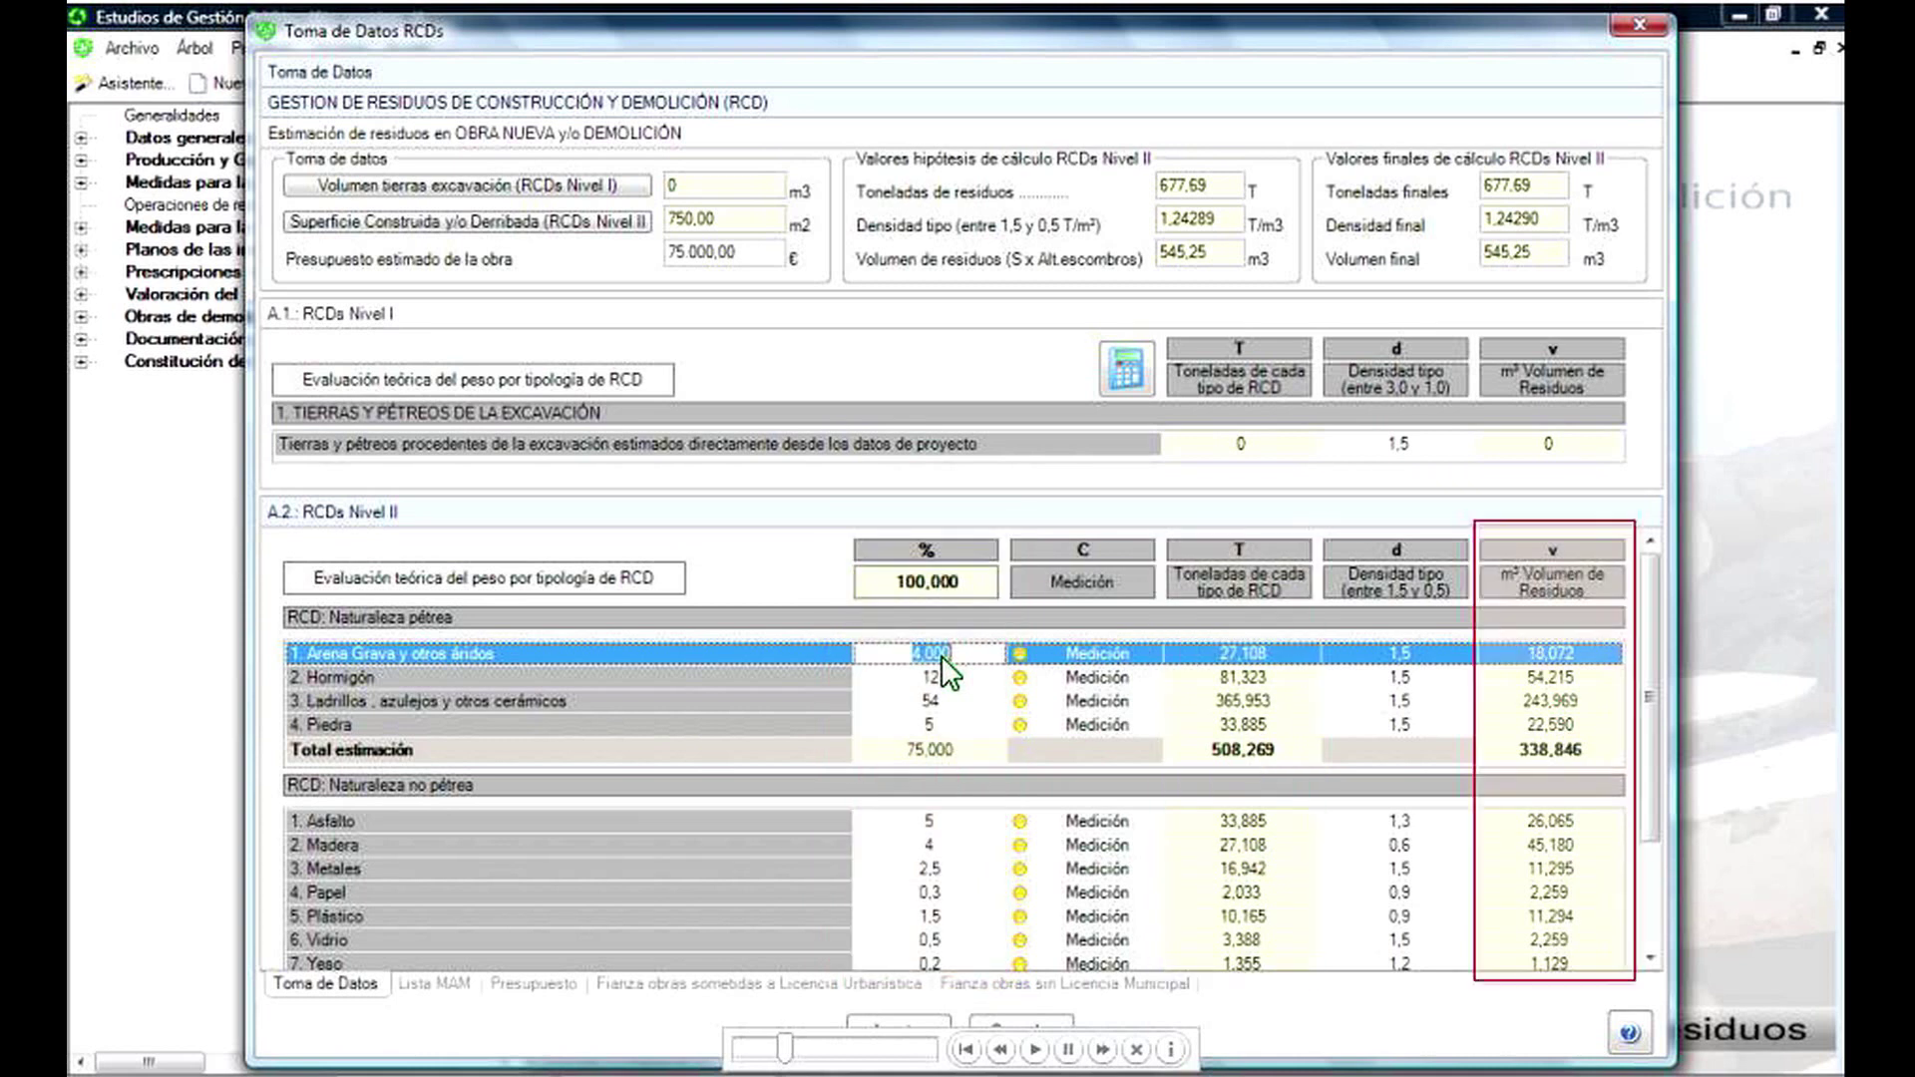
click(941, 726)
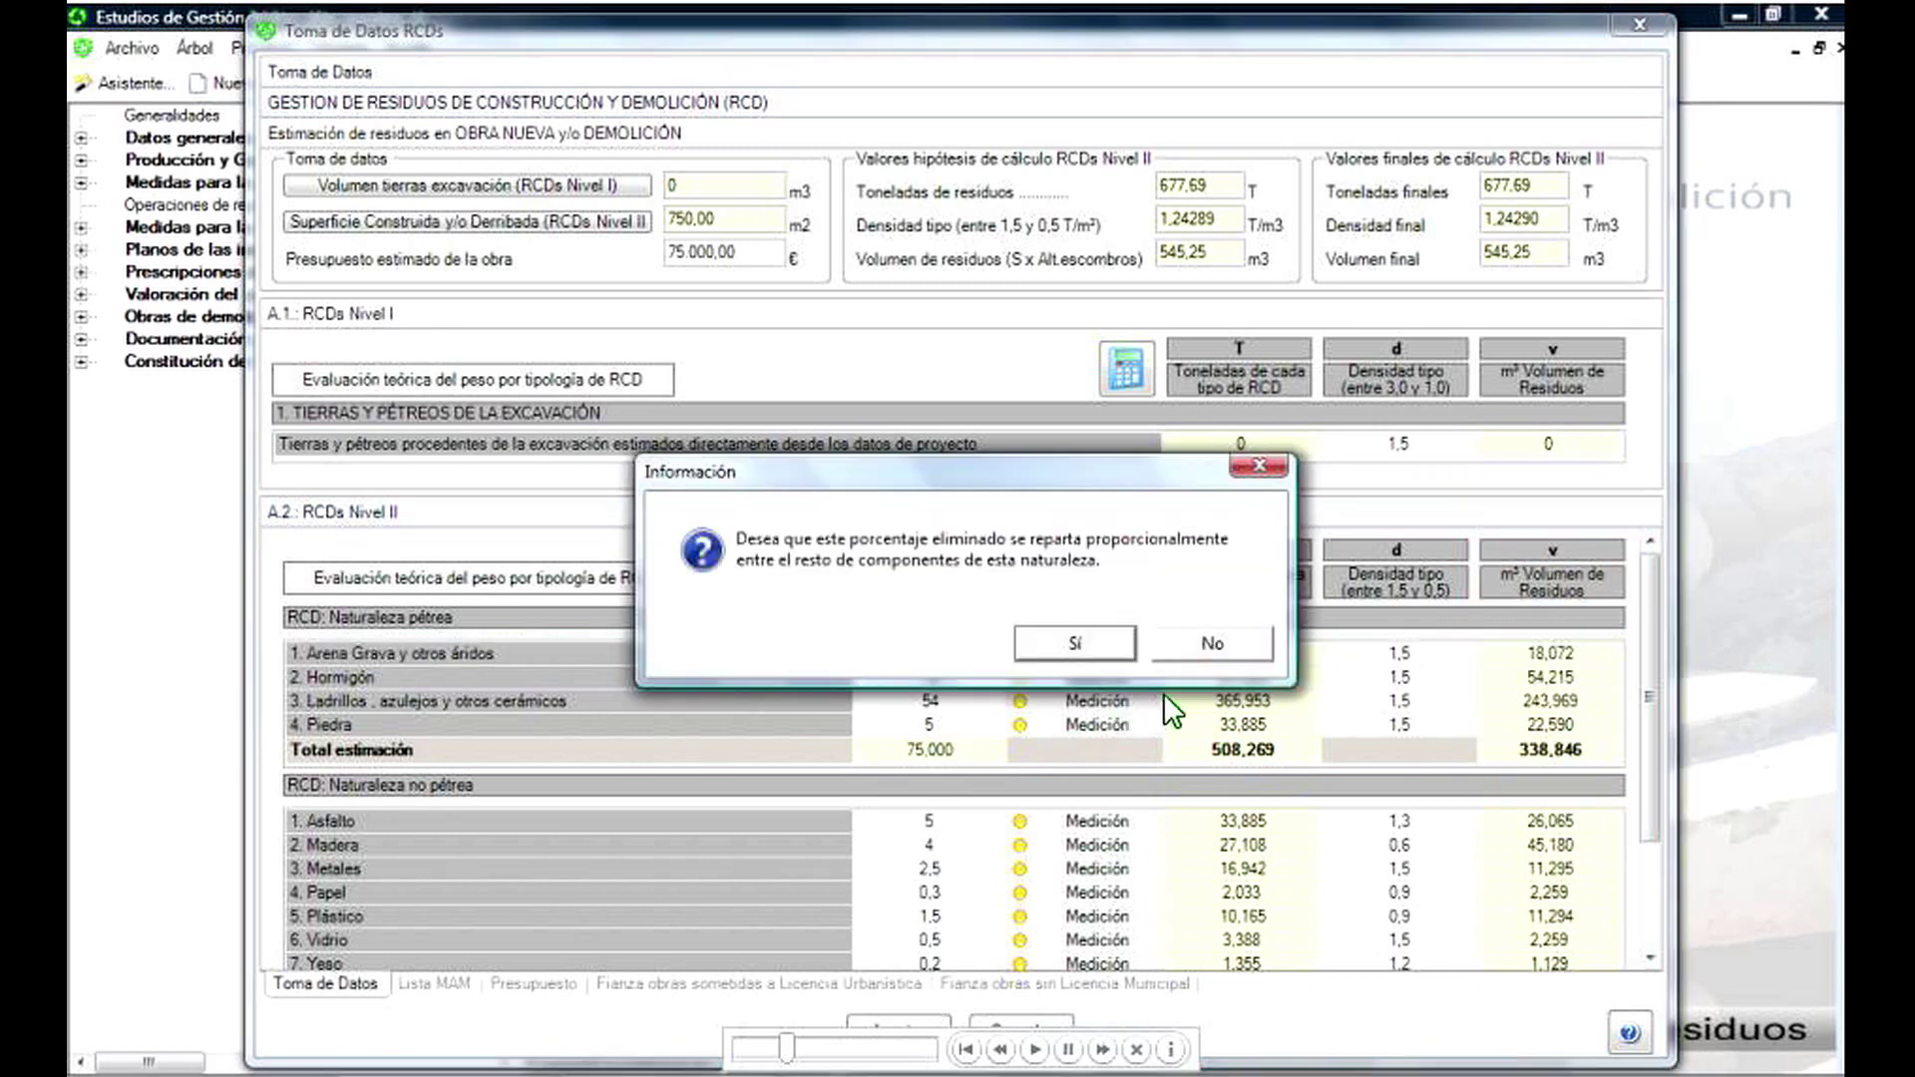
click(1201, 644)
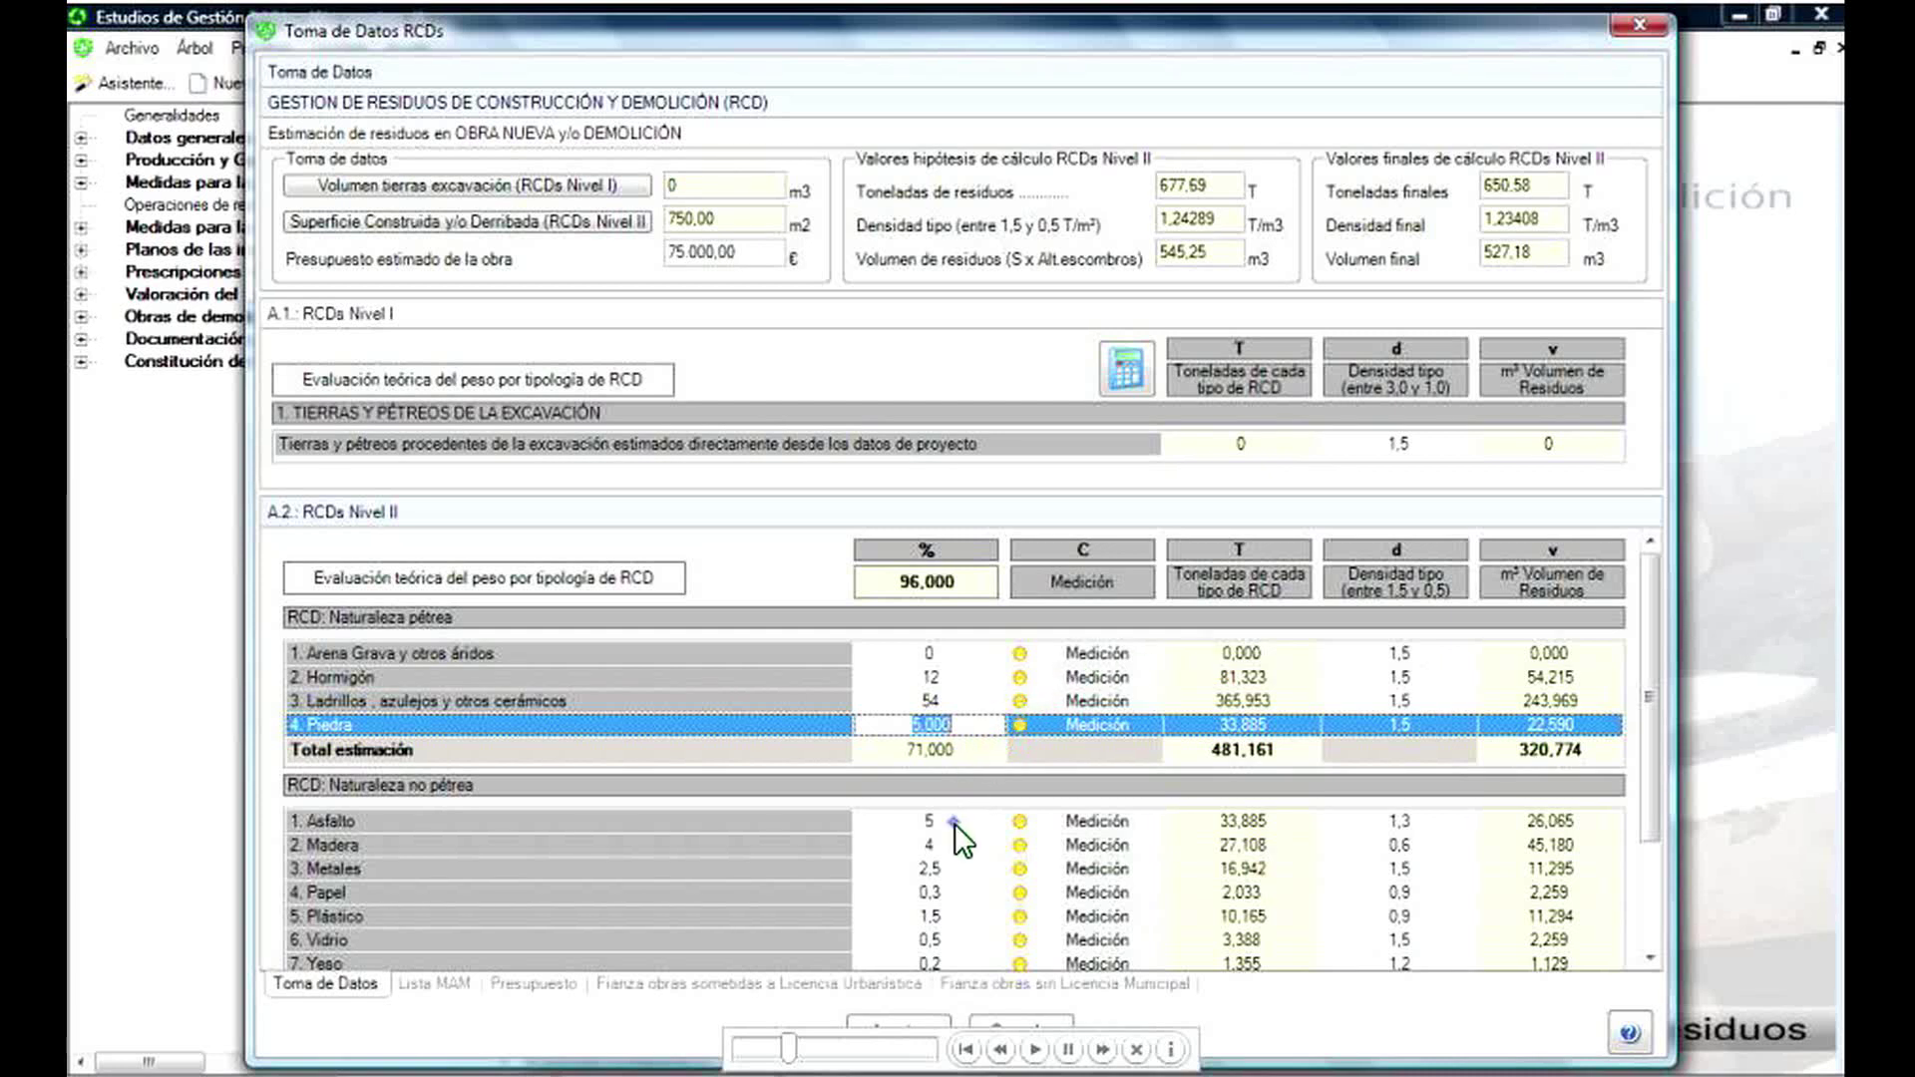
text(0)
key(Return)
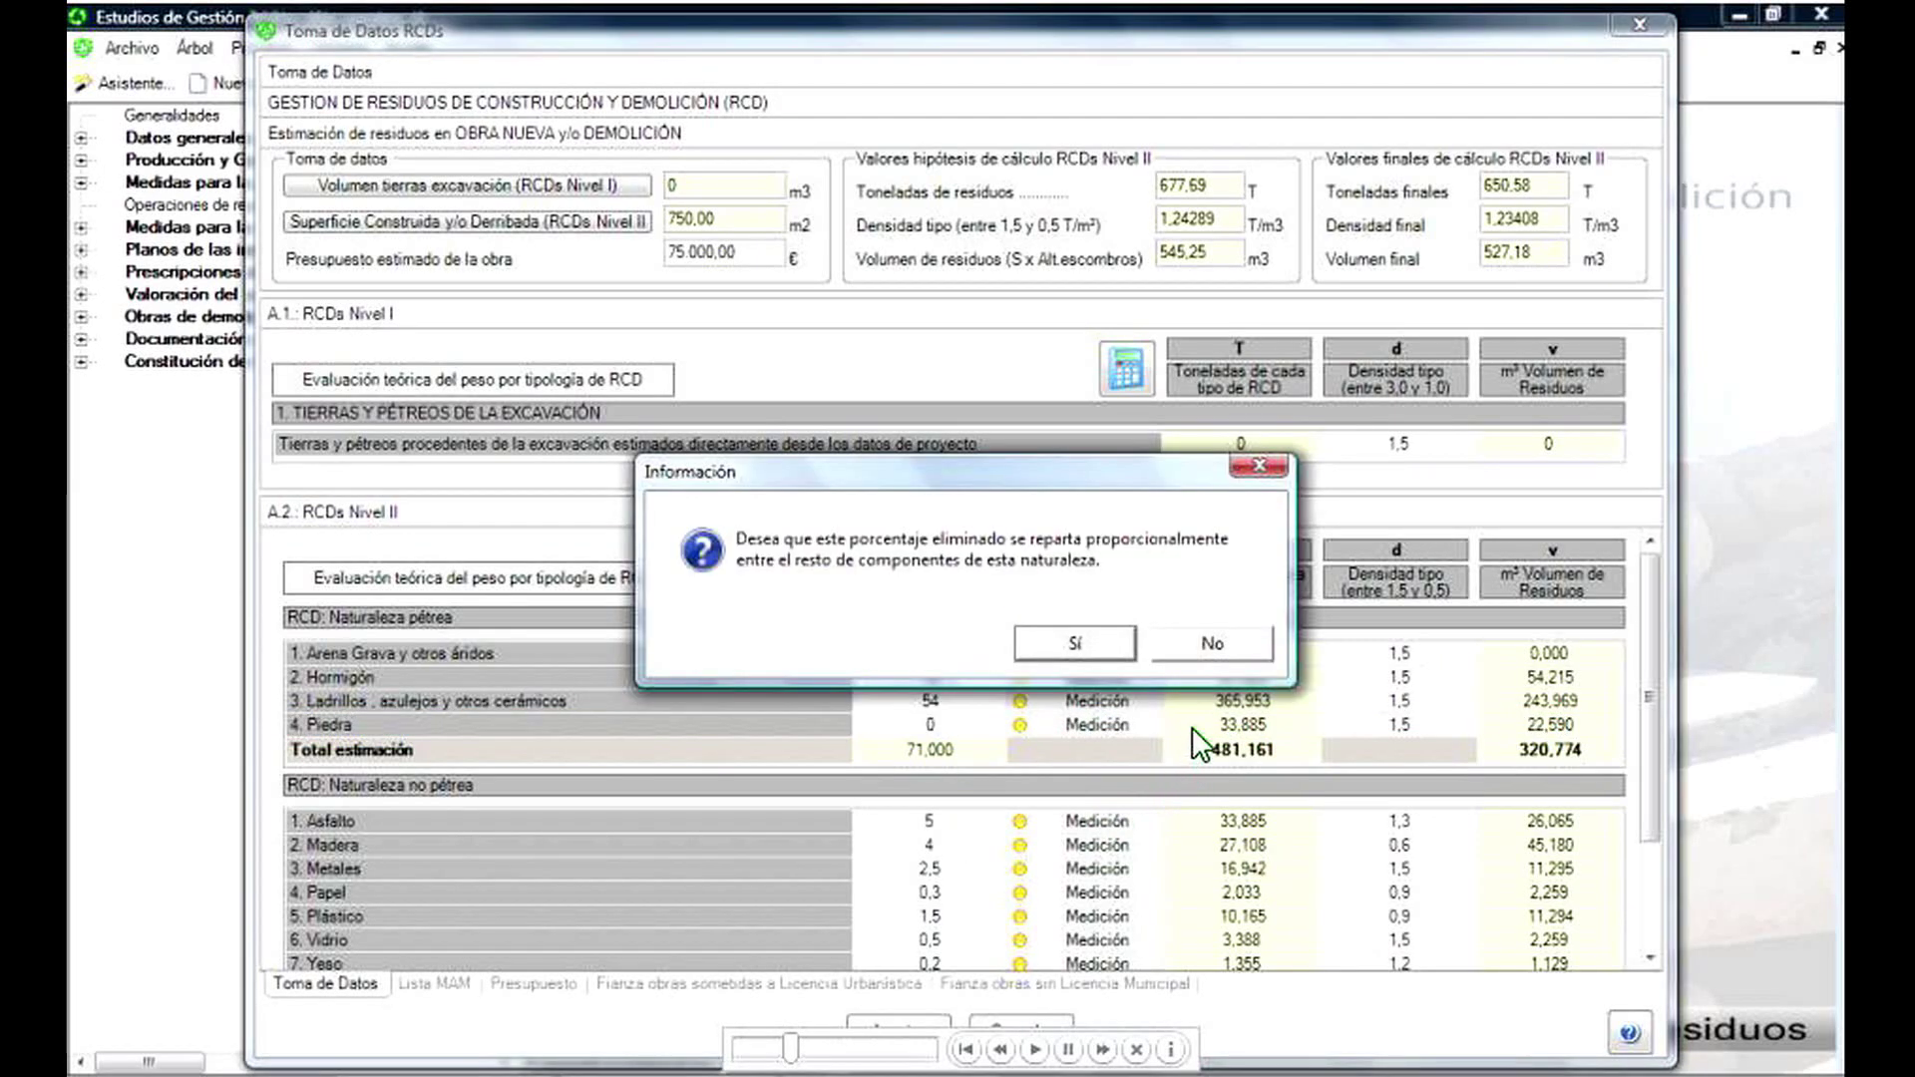
click(1212, 644)
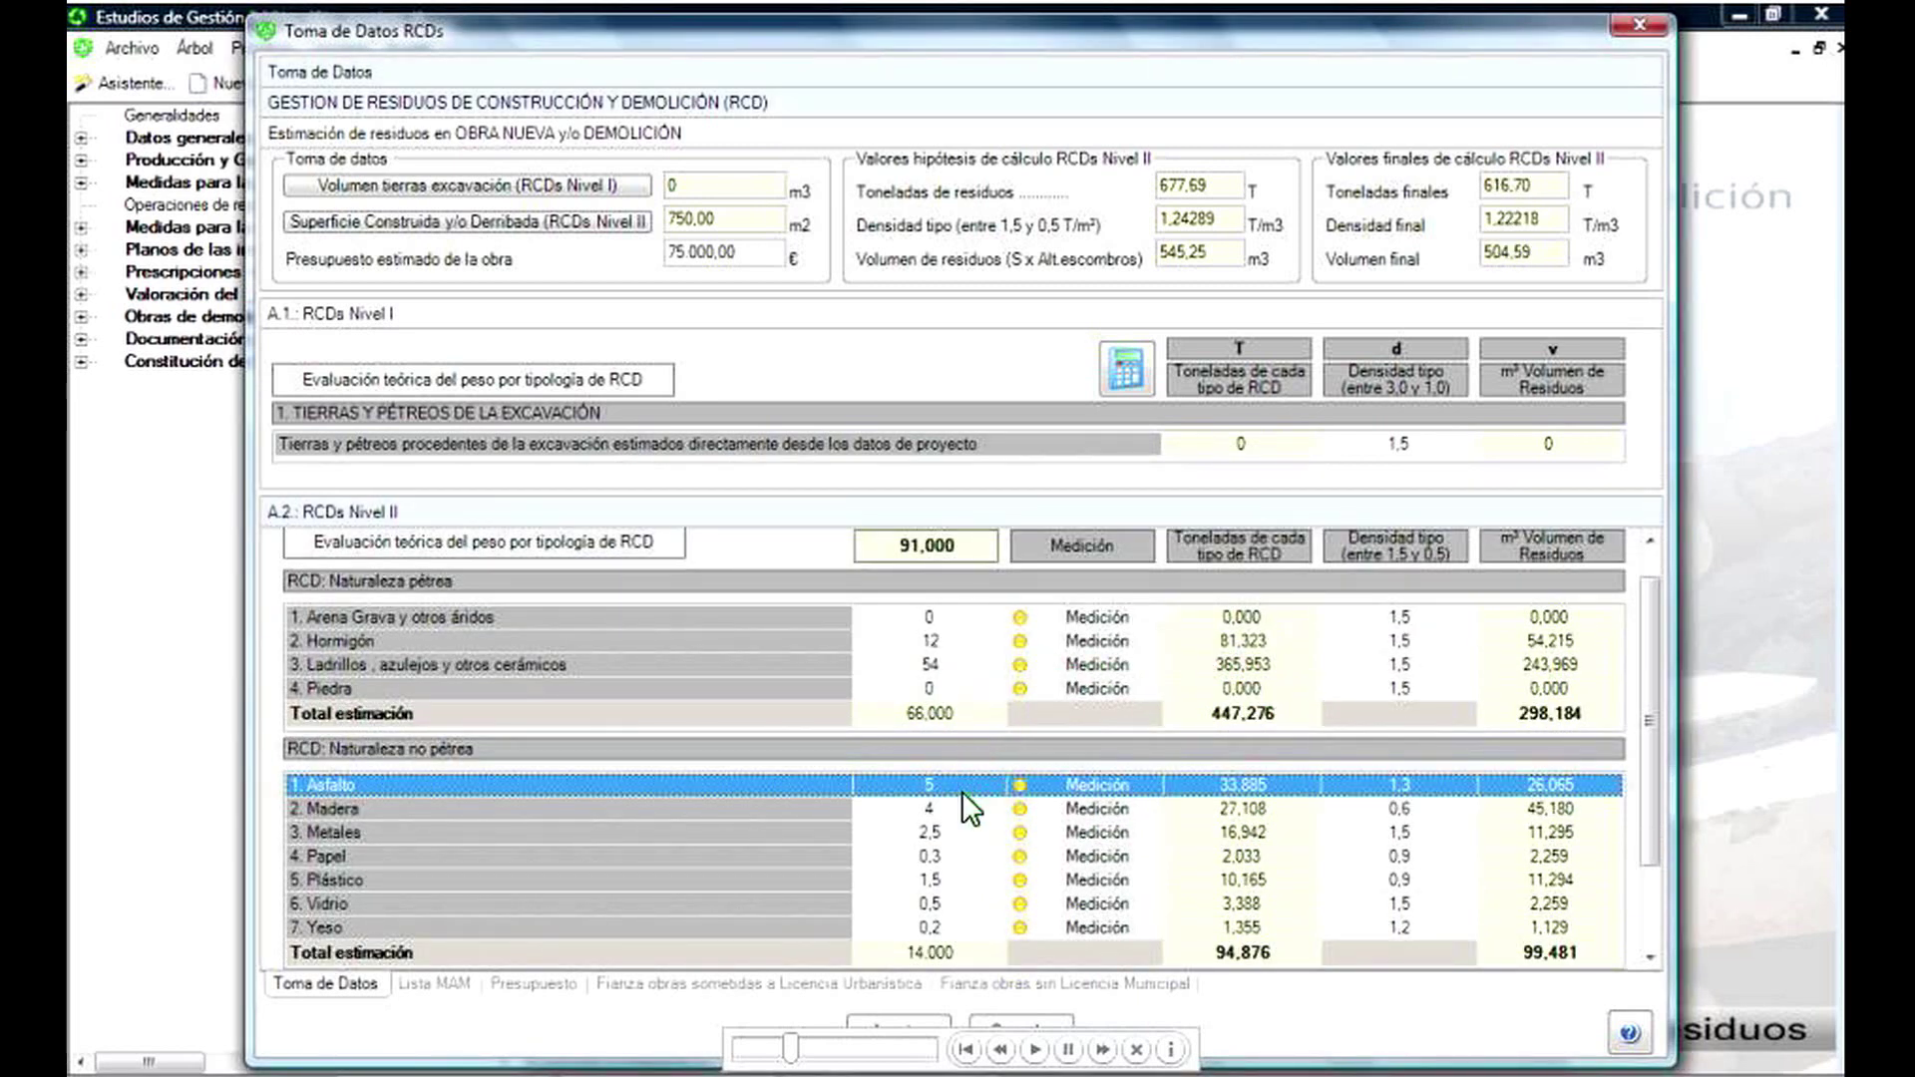
- Set the Asfalto, Madera and Metales percentages to 0 without redistributing them among the other non-stone components
text(0)
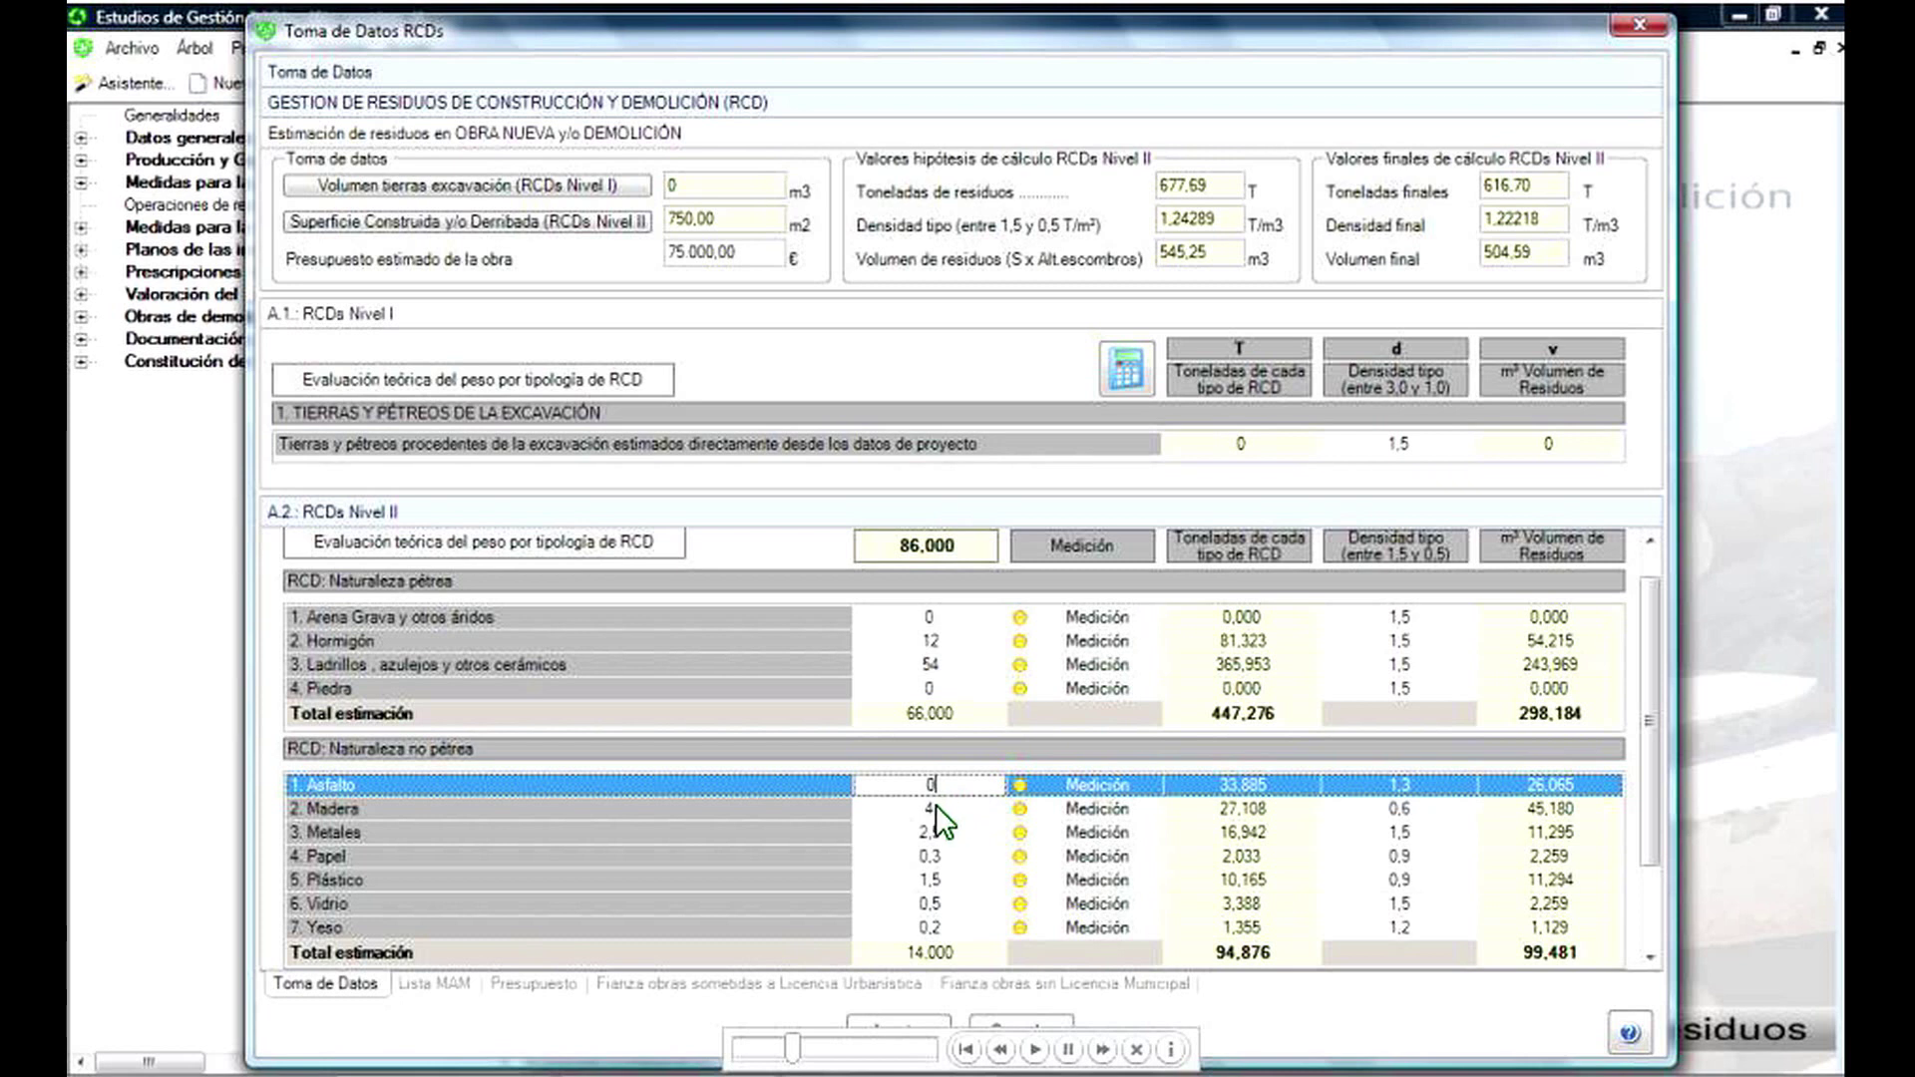
key(Return)
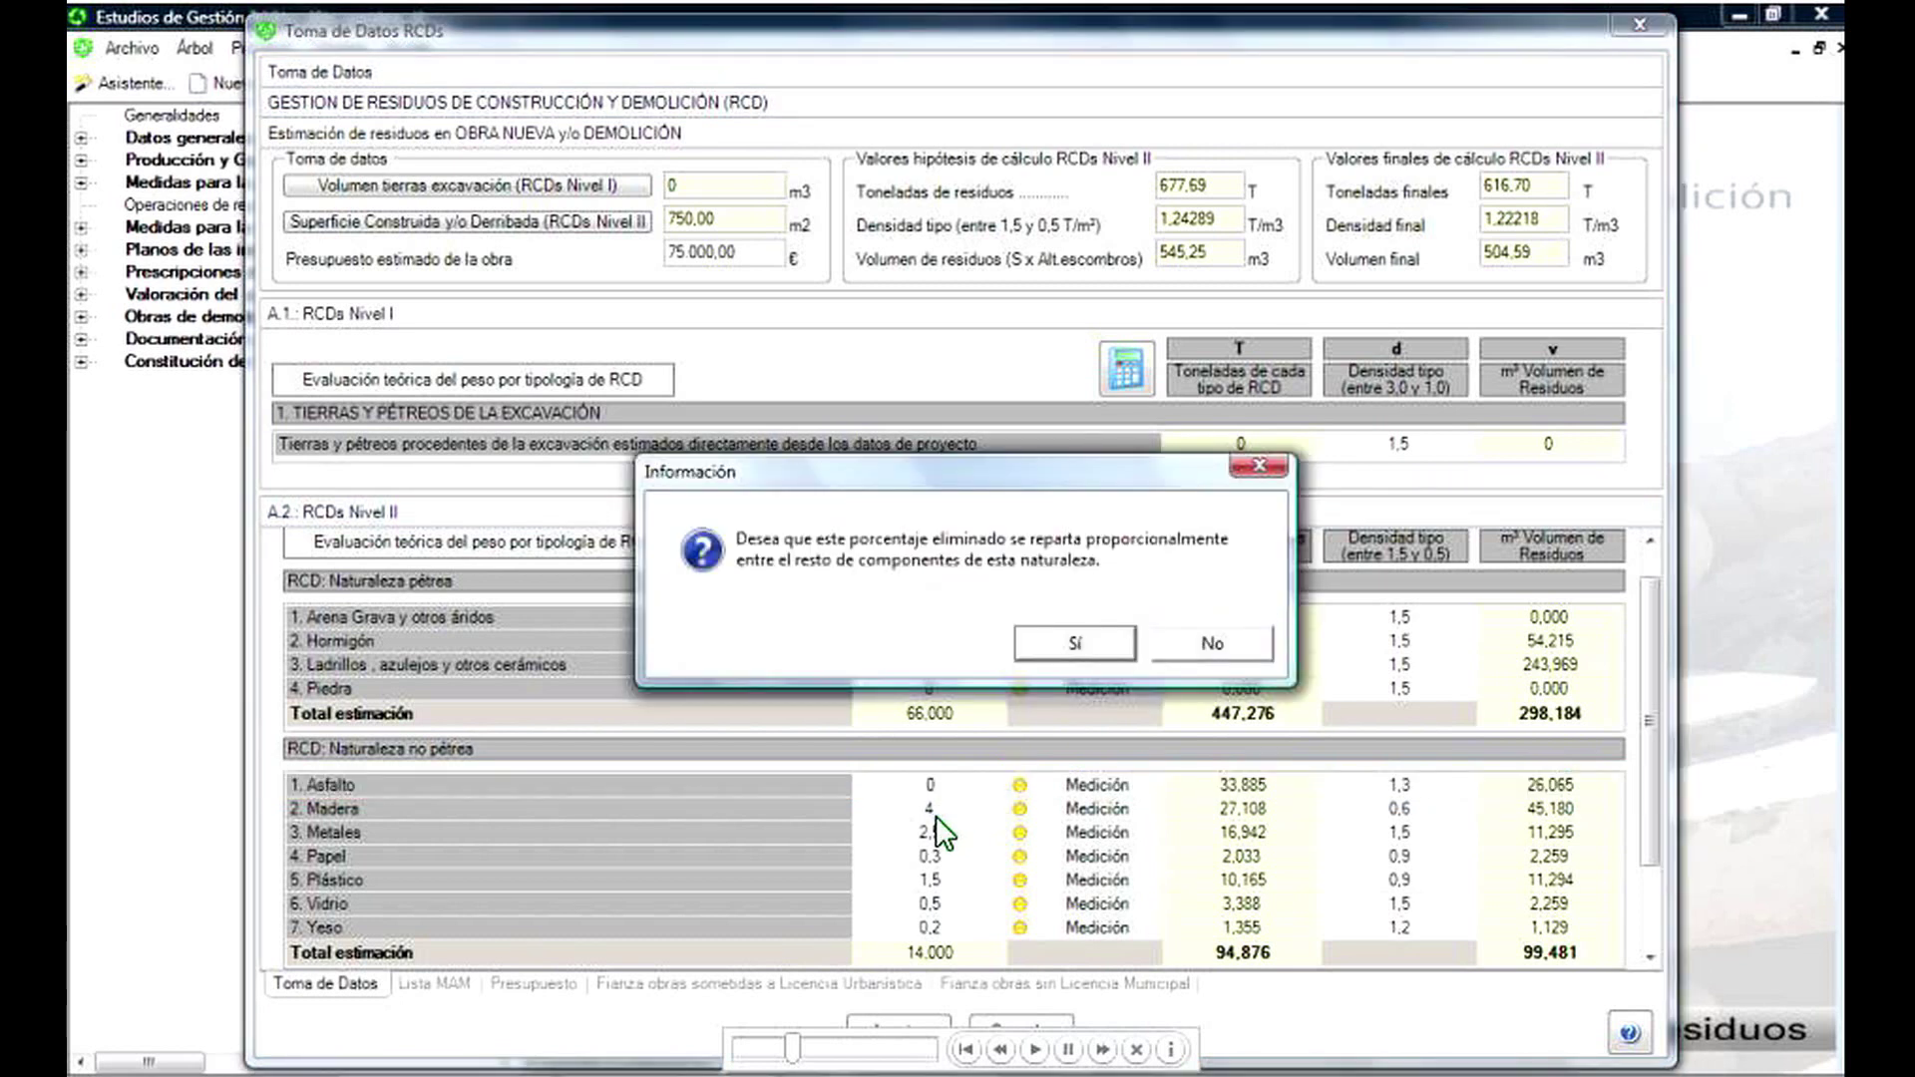
click(1208, 644)
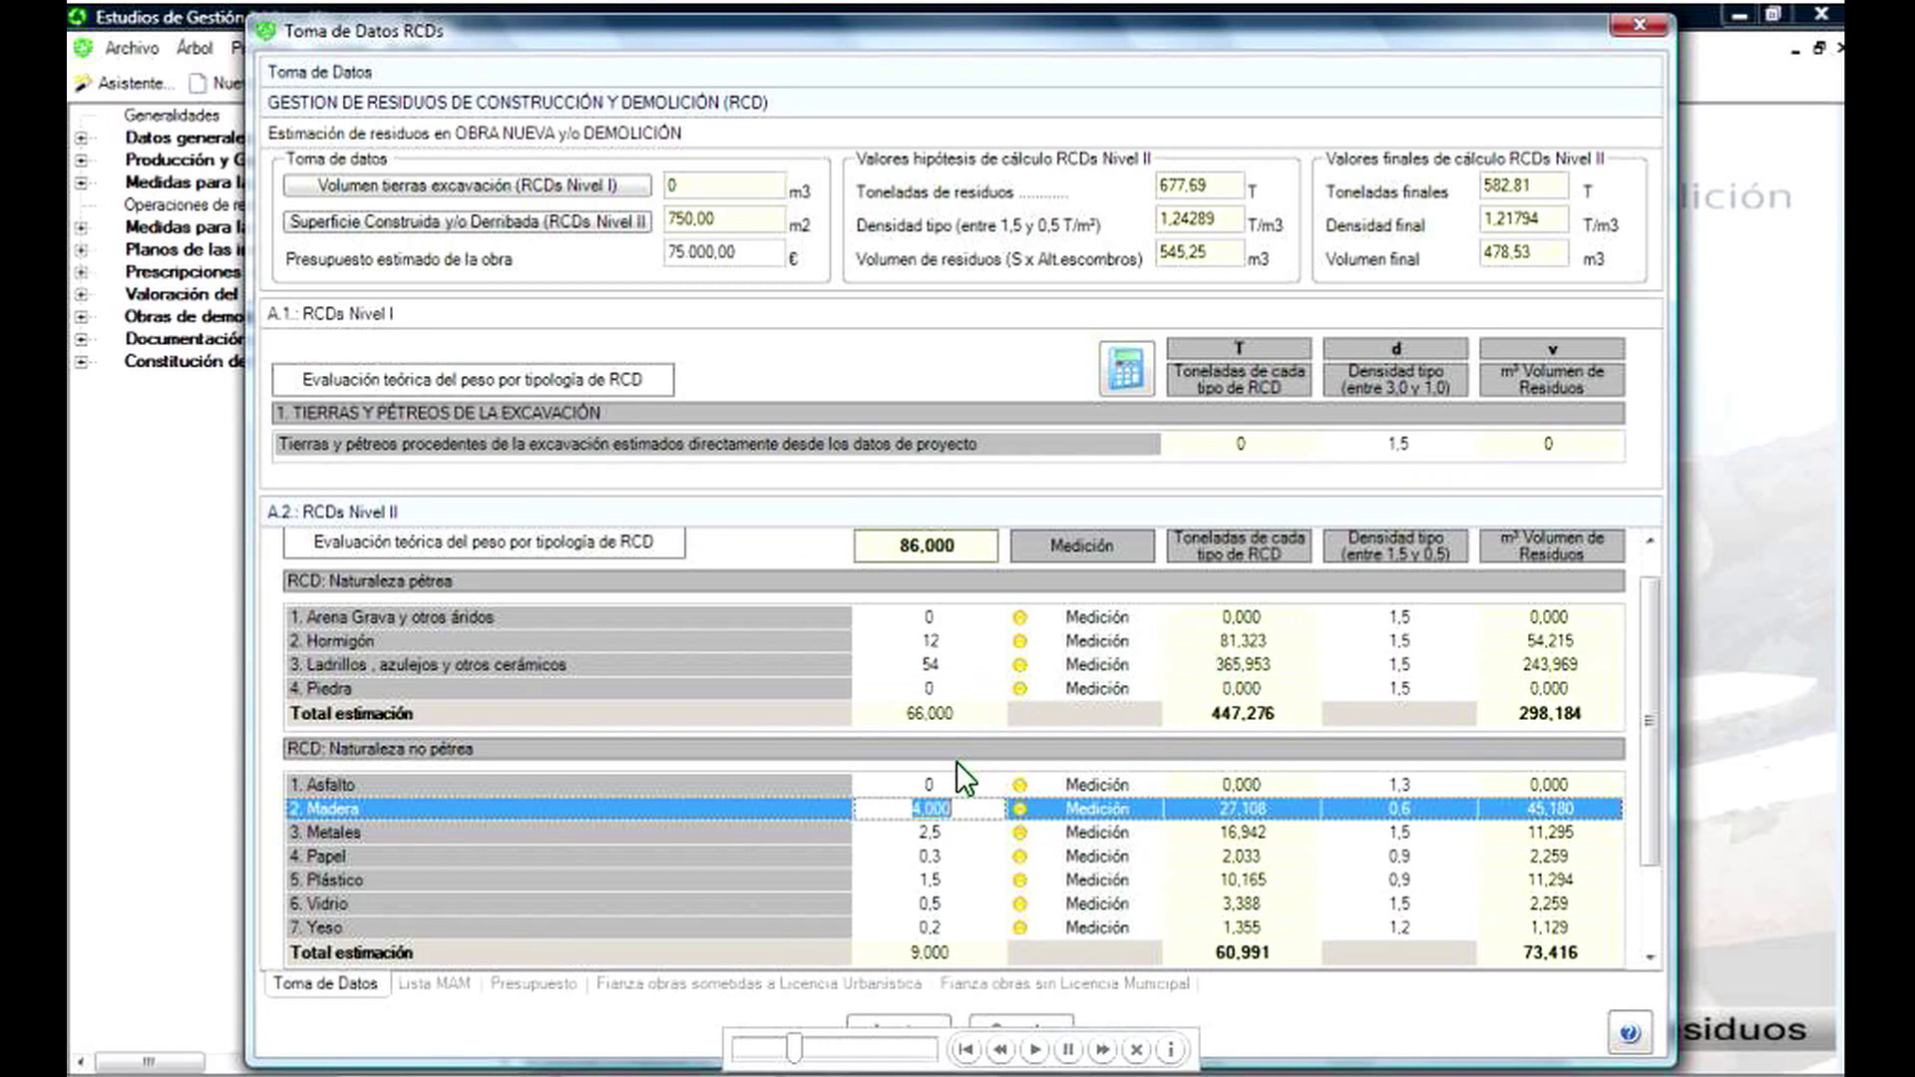
text(0)
key(Return)
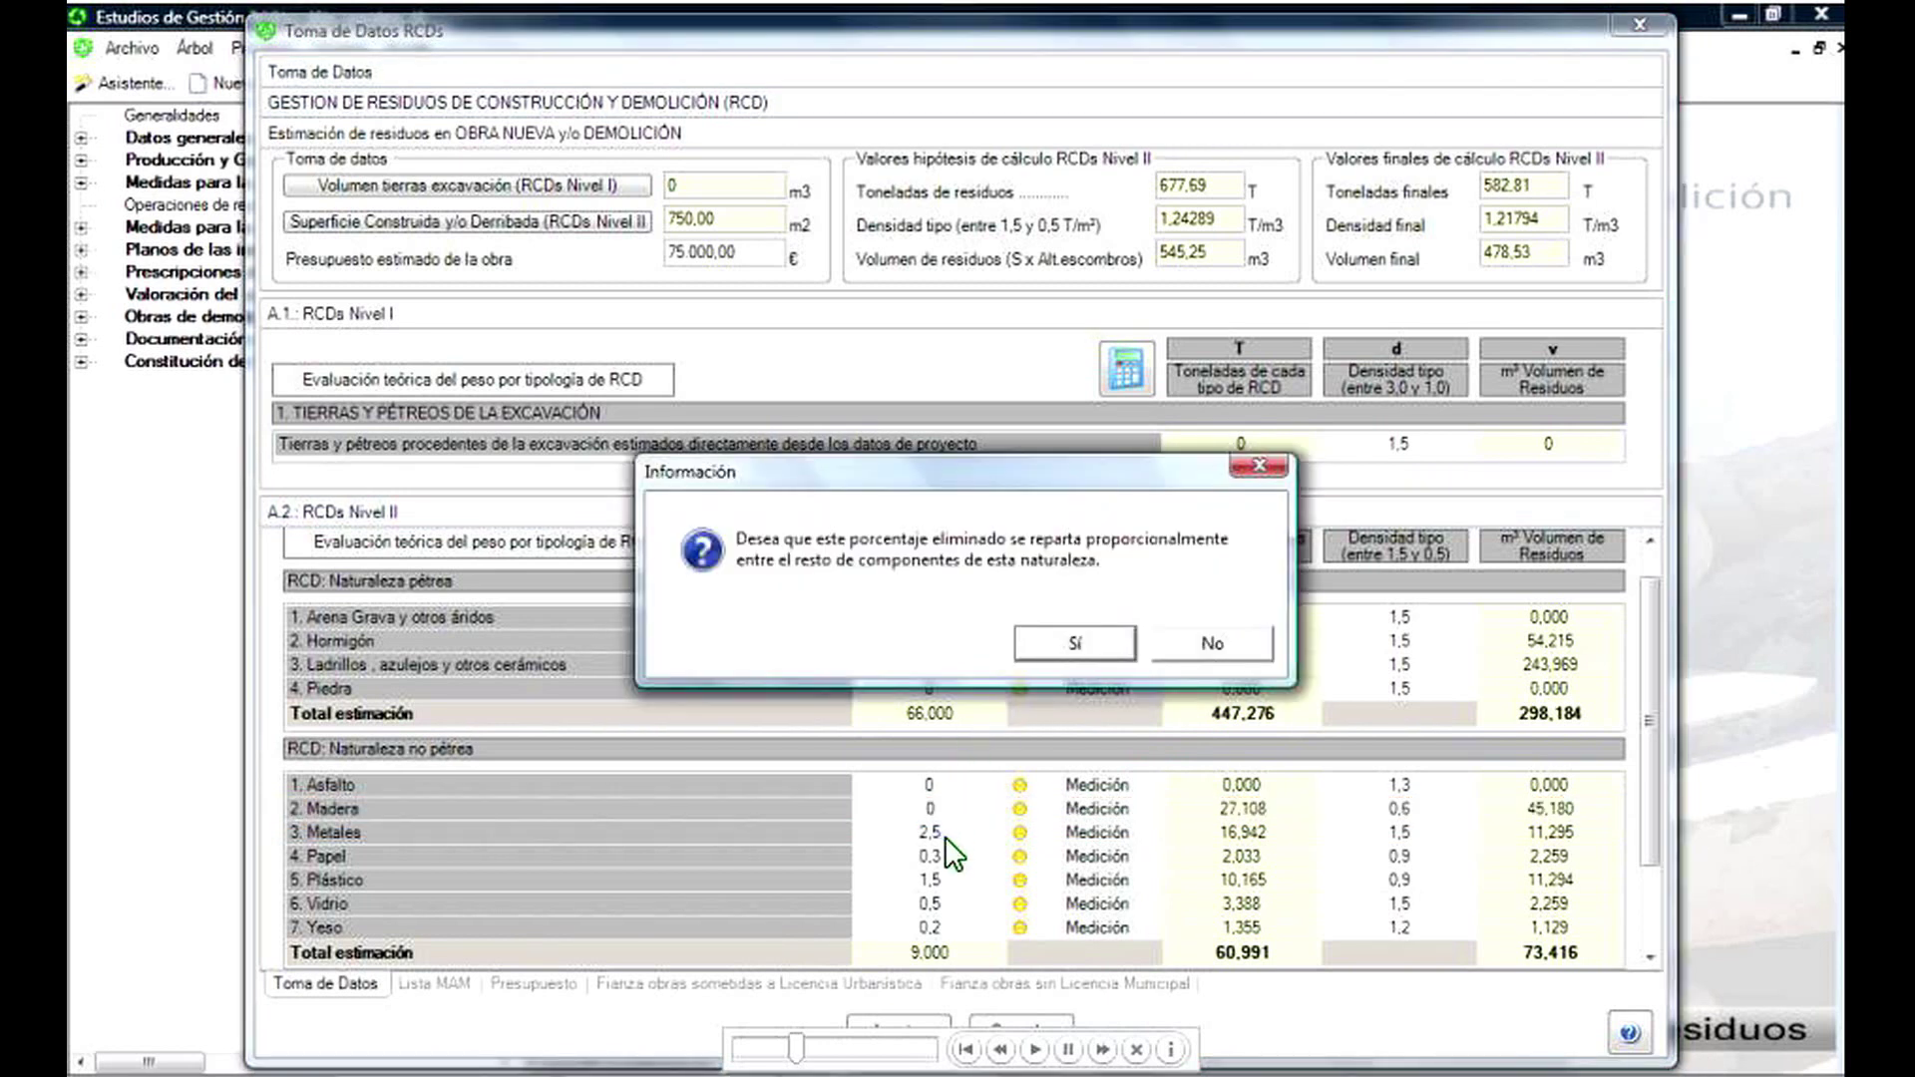
click(1189, 651)
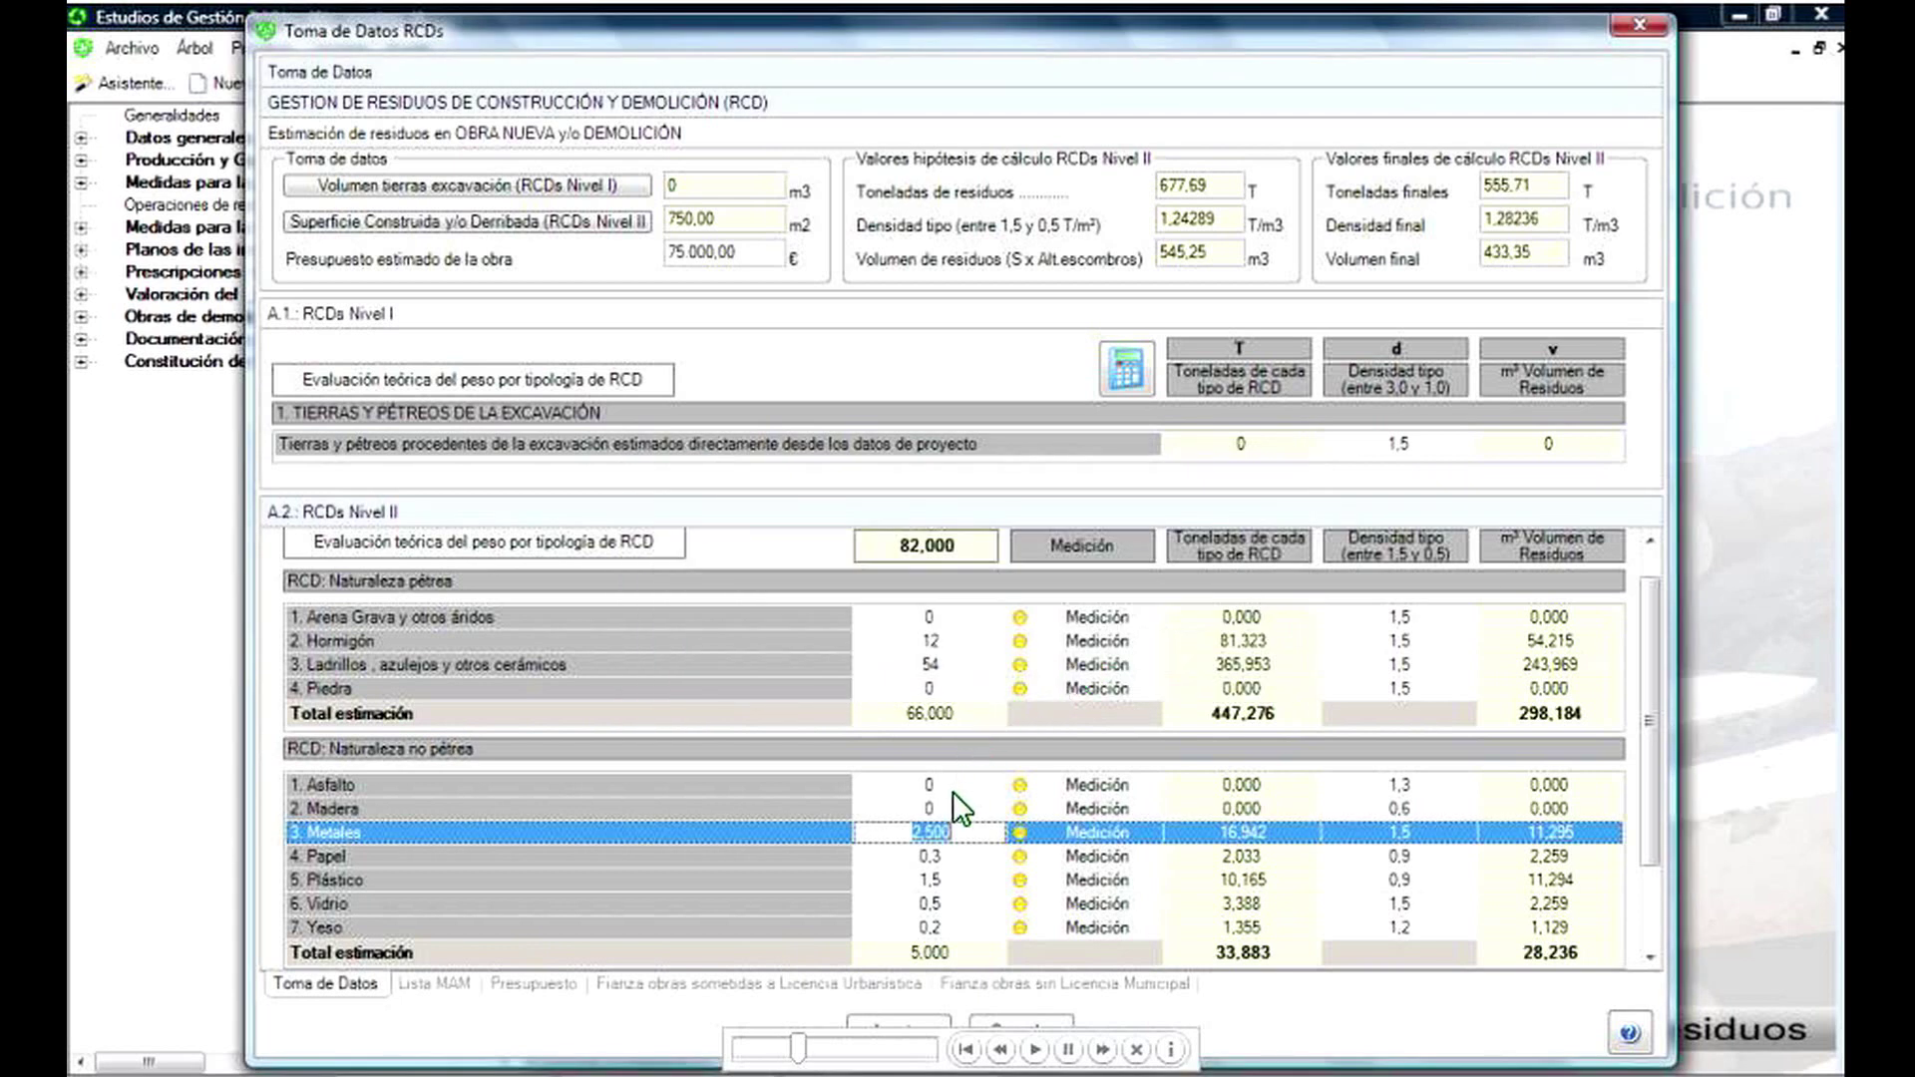
text(0)
key(Return)
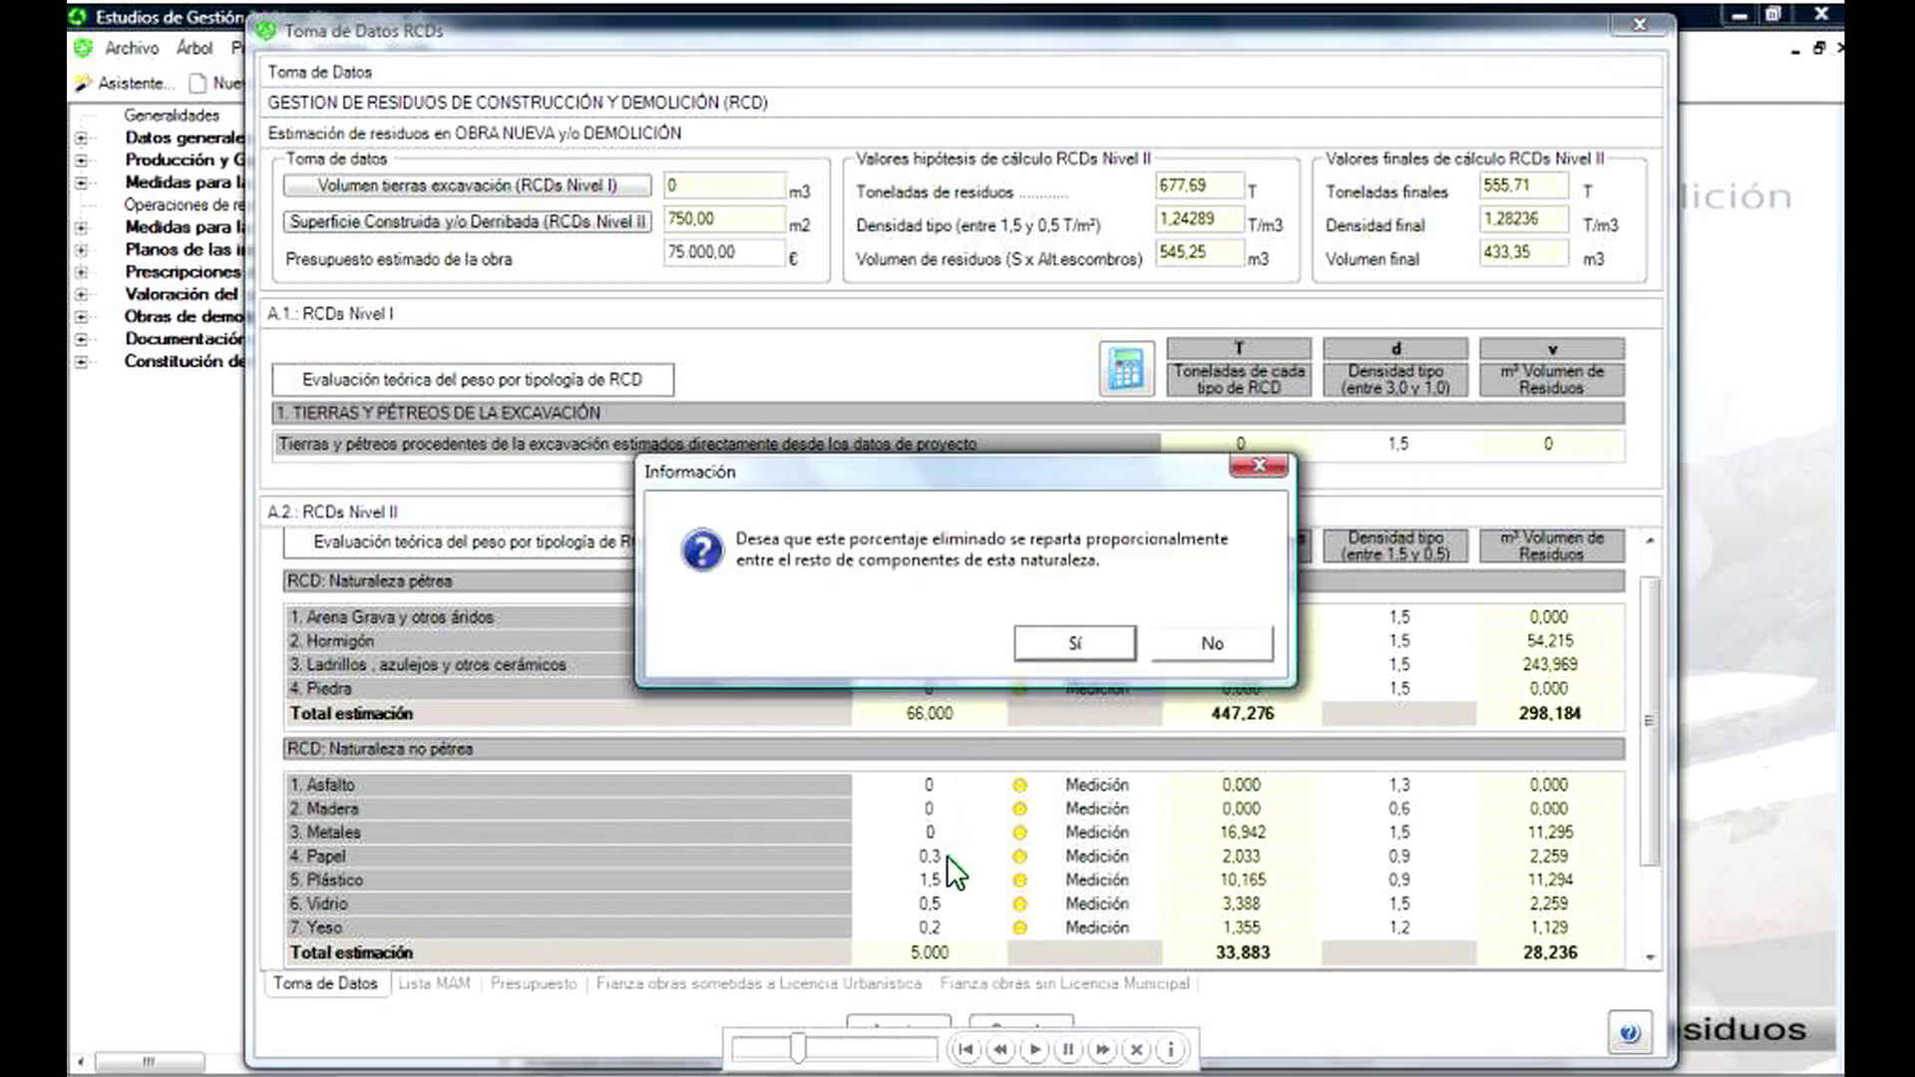
click(1197, 650)
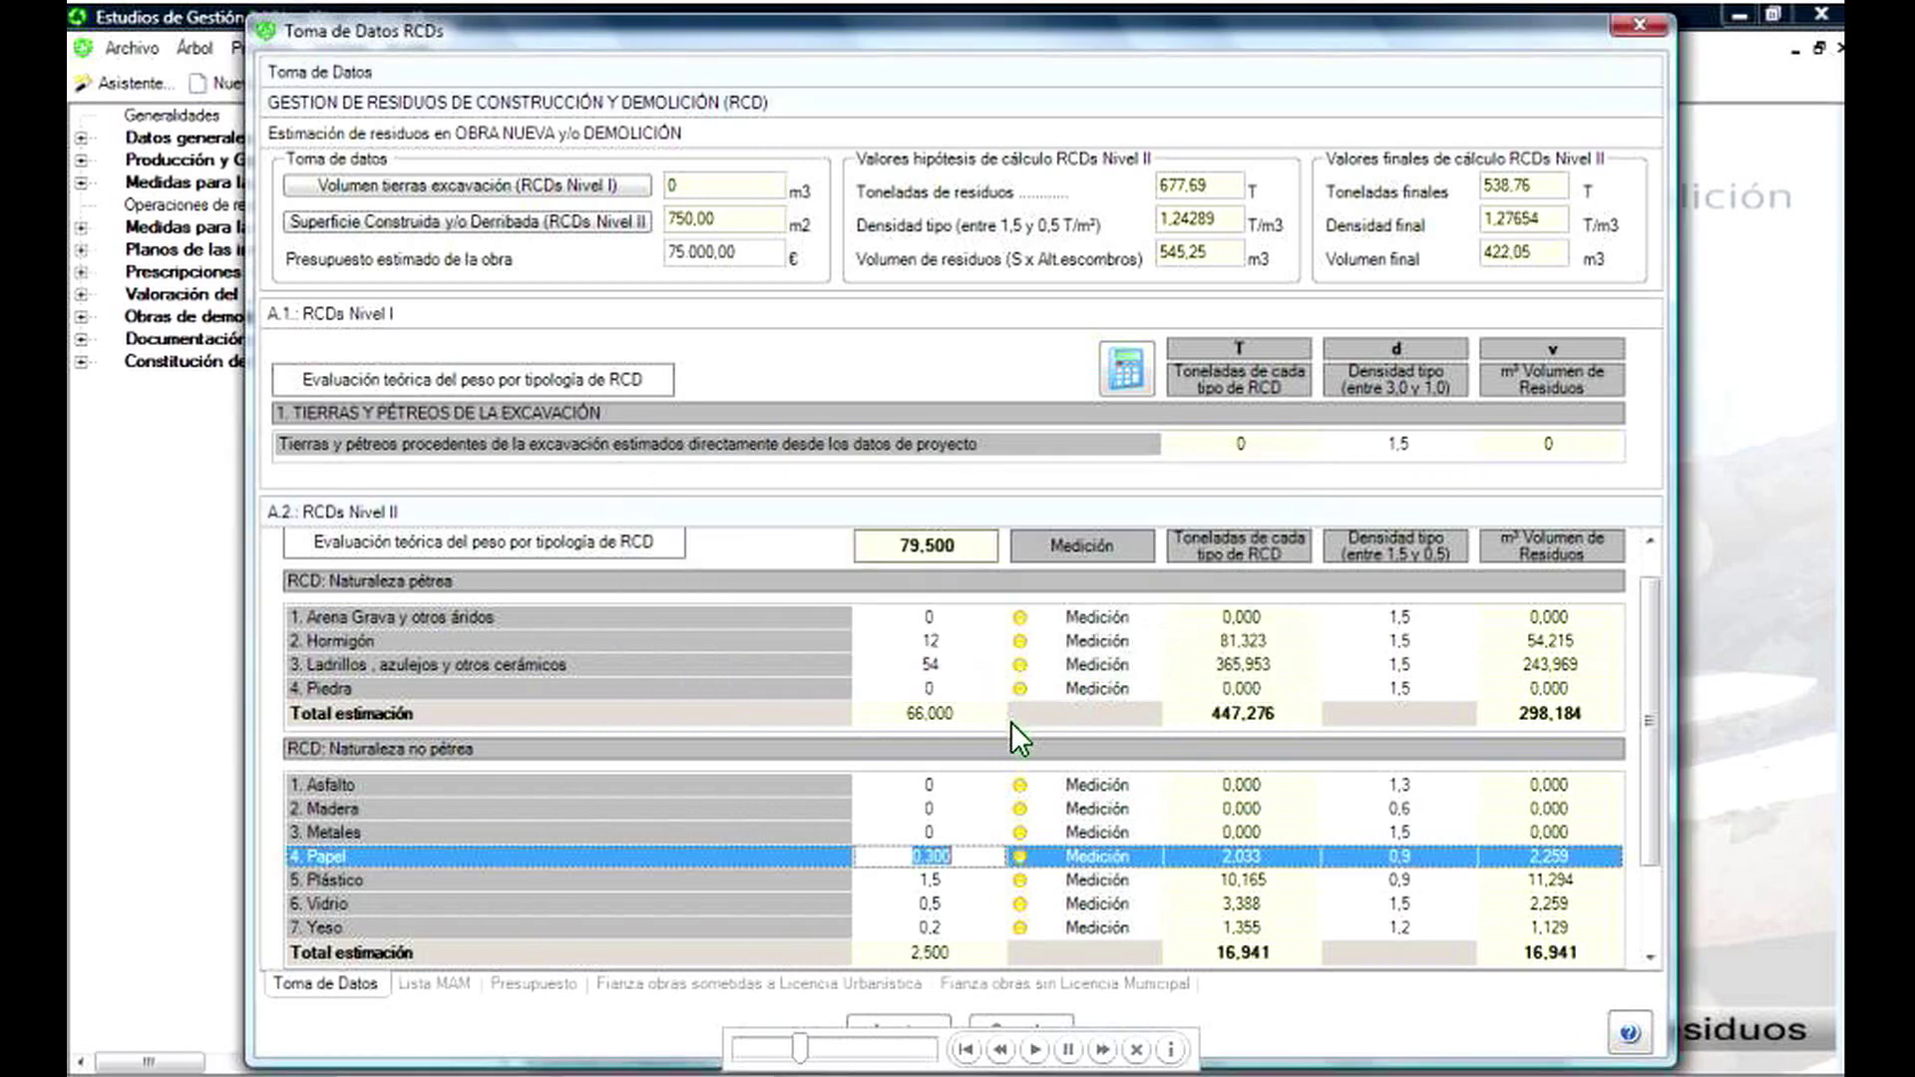
- Set the Papel percentage to 0,1 and the Plástico percentage to 0,05 in the non-stone waste group
text(0.1)
key(Return)
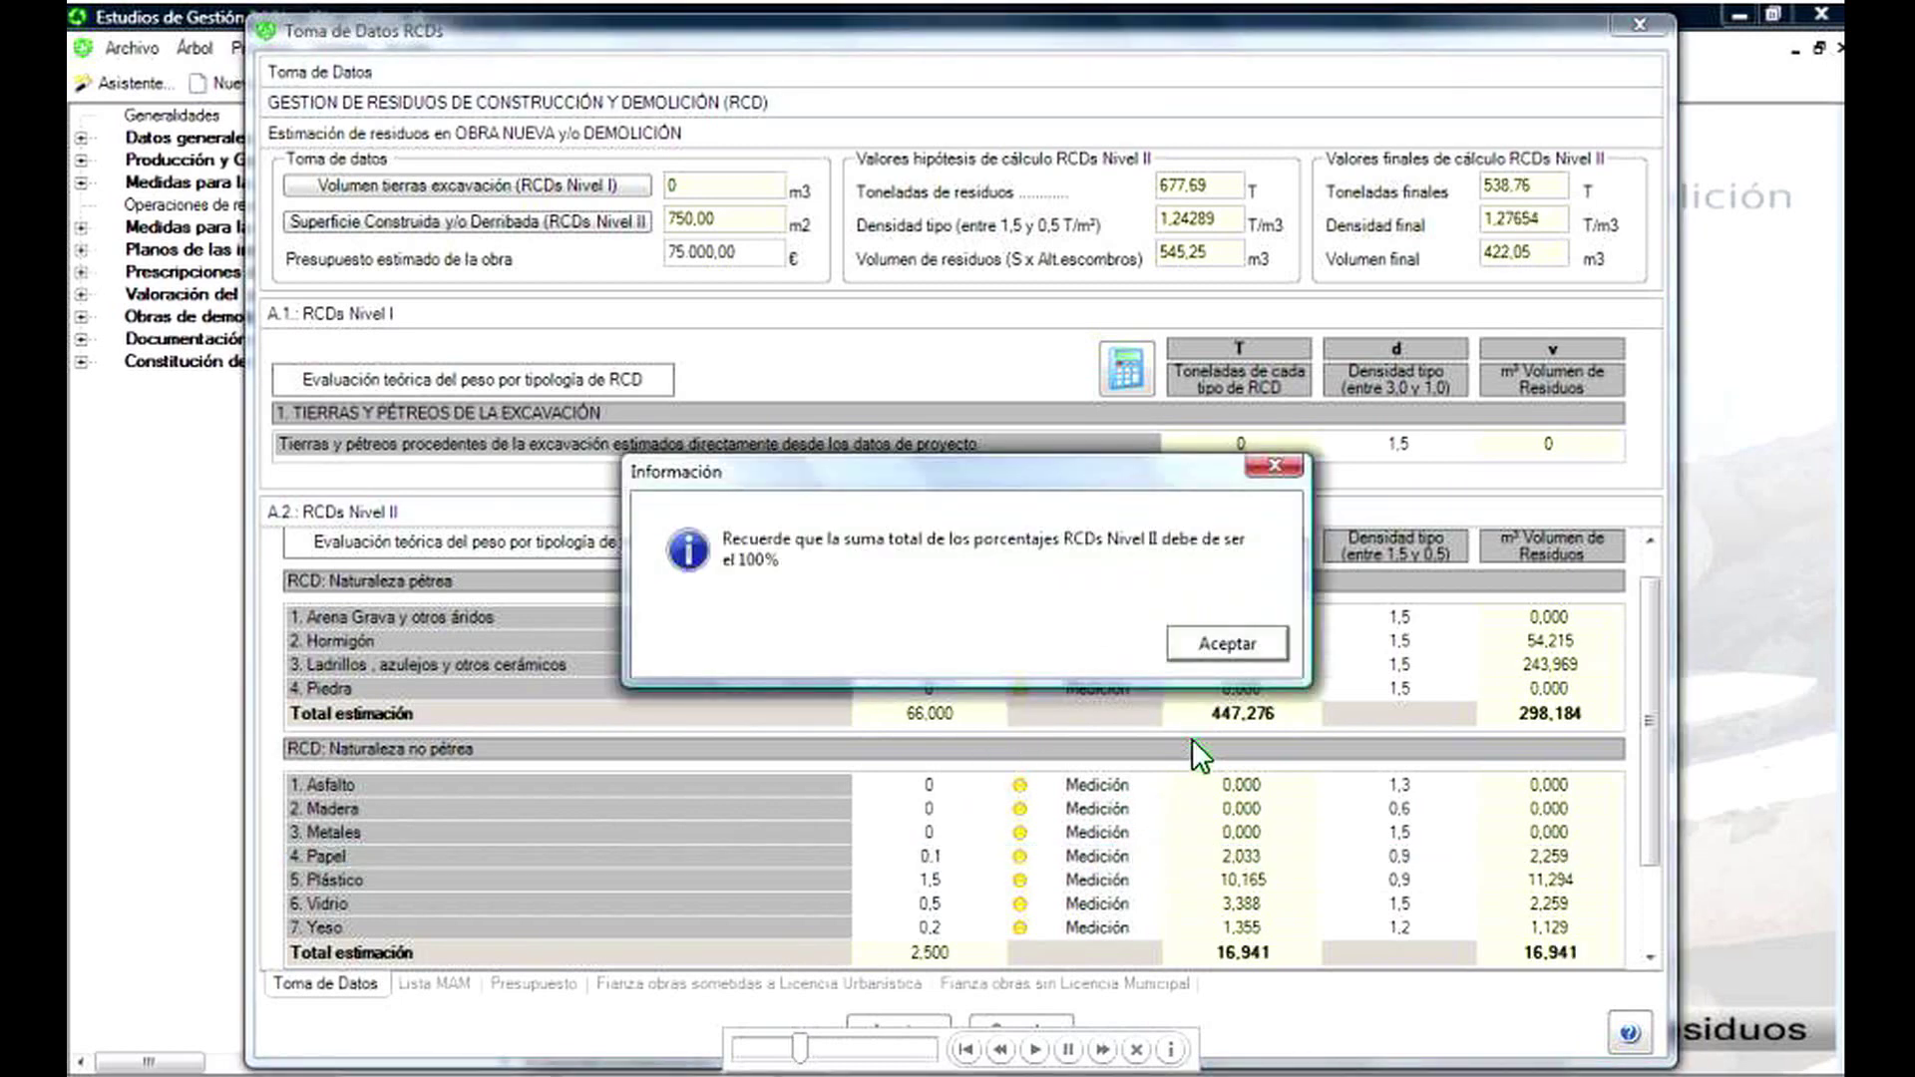
click(1205, 644)
text(0.05)
key(Return)
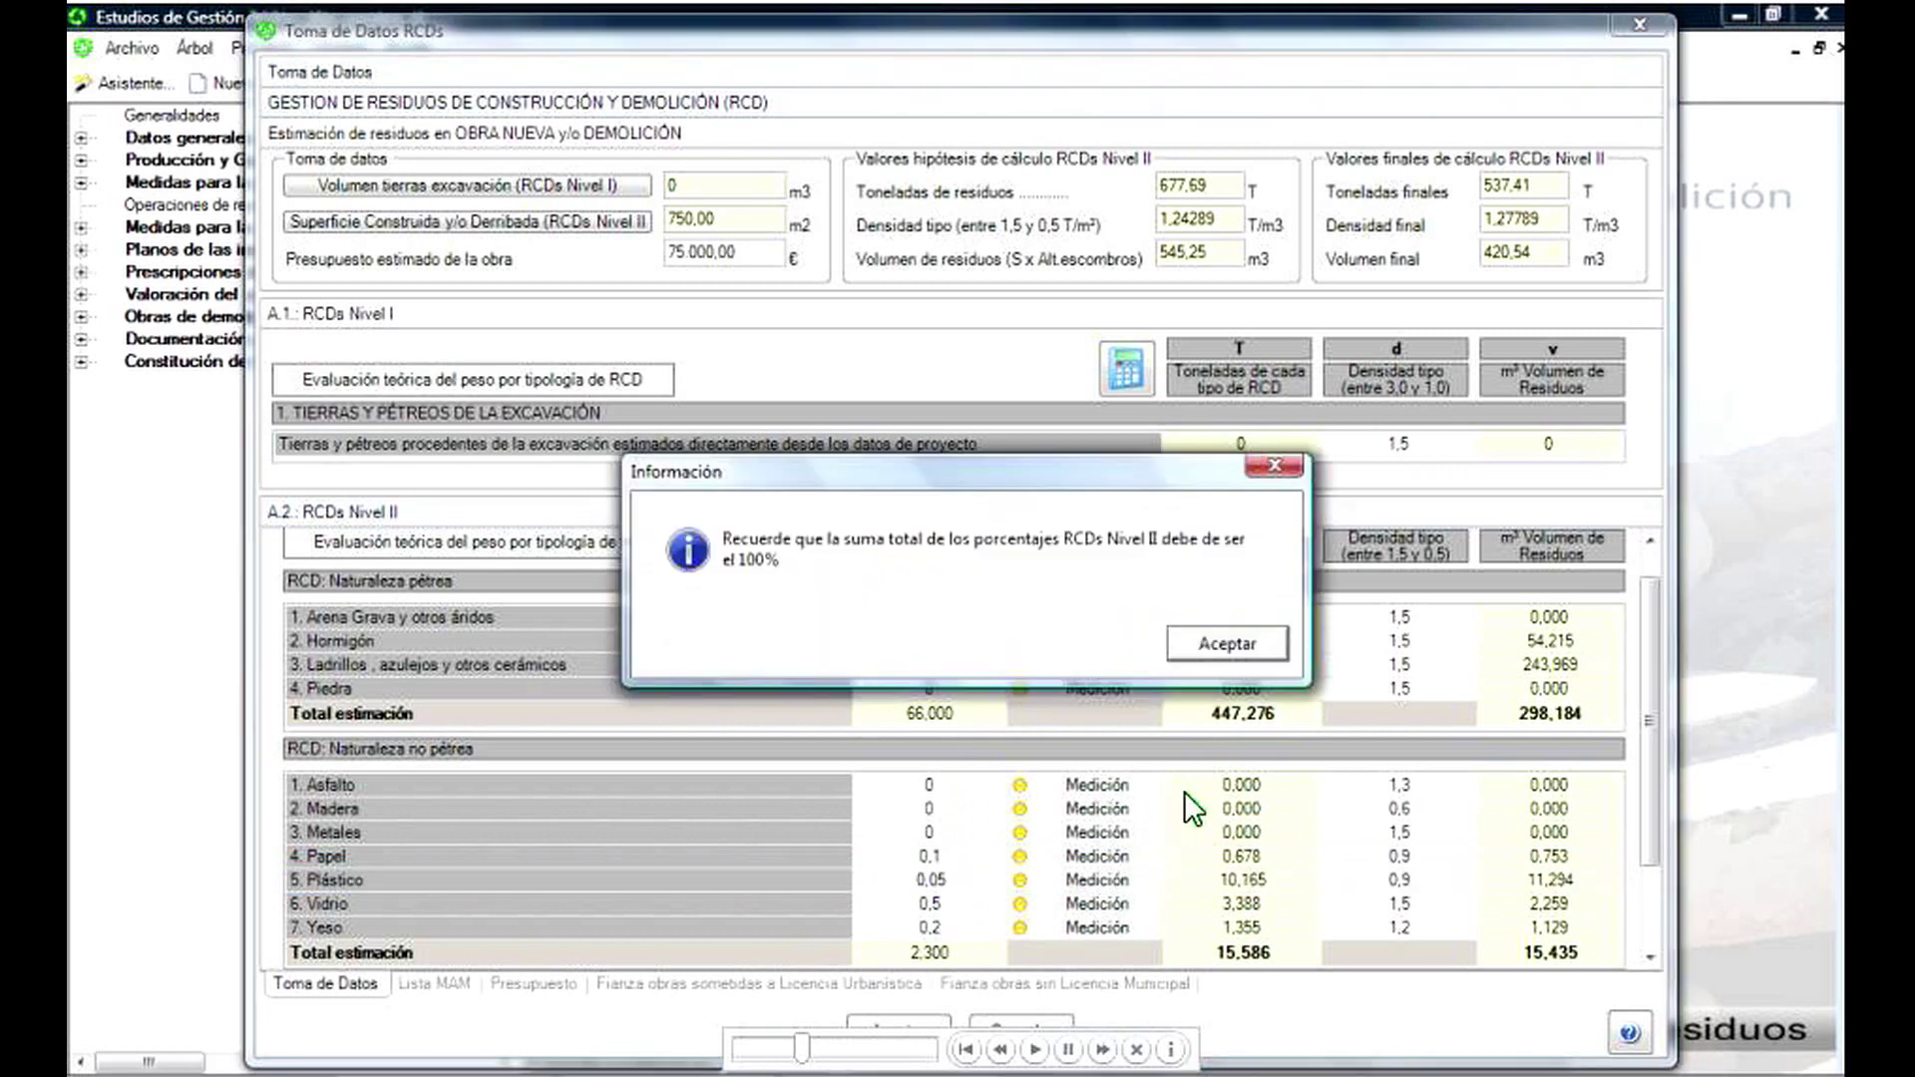
click(1218, 641)
- Set the Vidrio and Yeso percentages to 0, declining proportional redistribution
text(0)
key(Return)
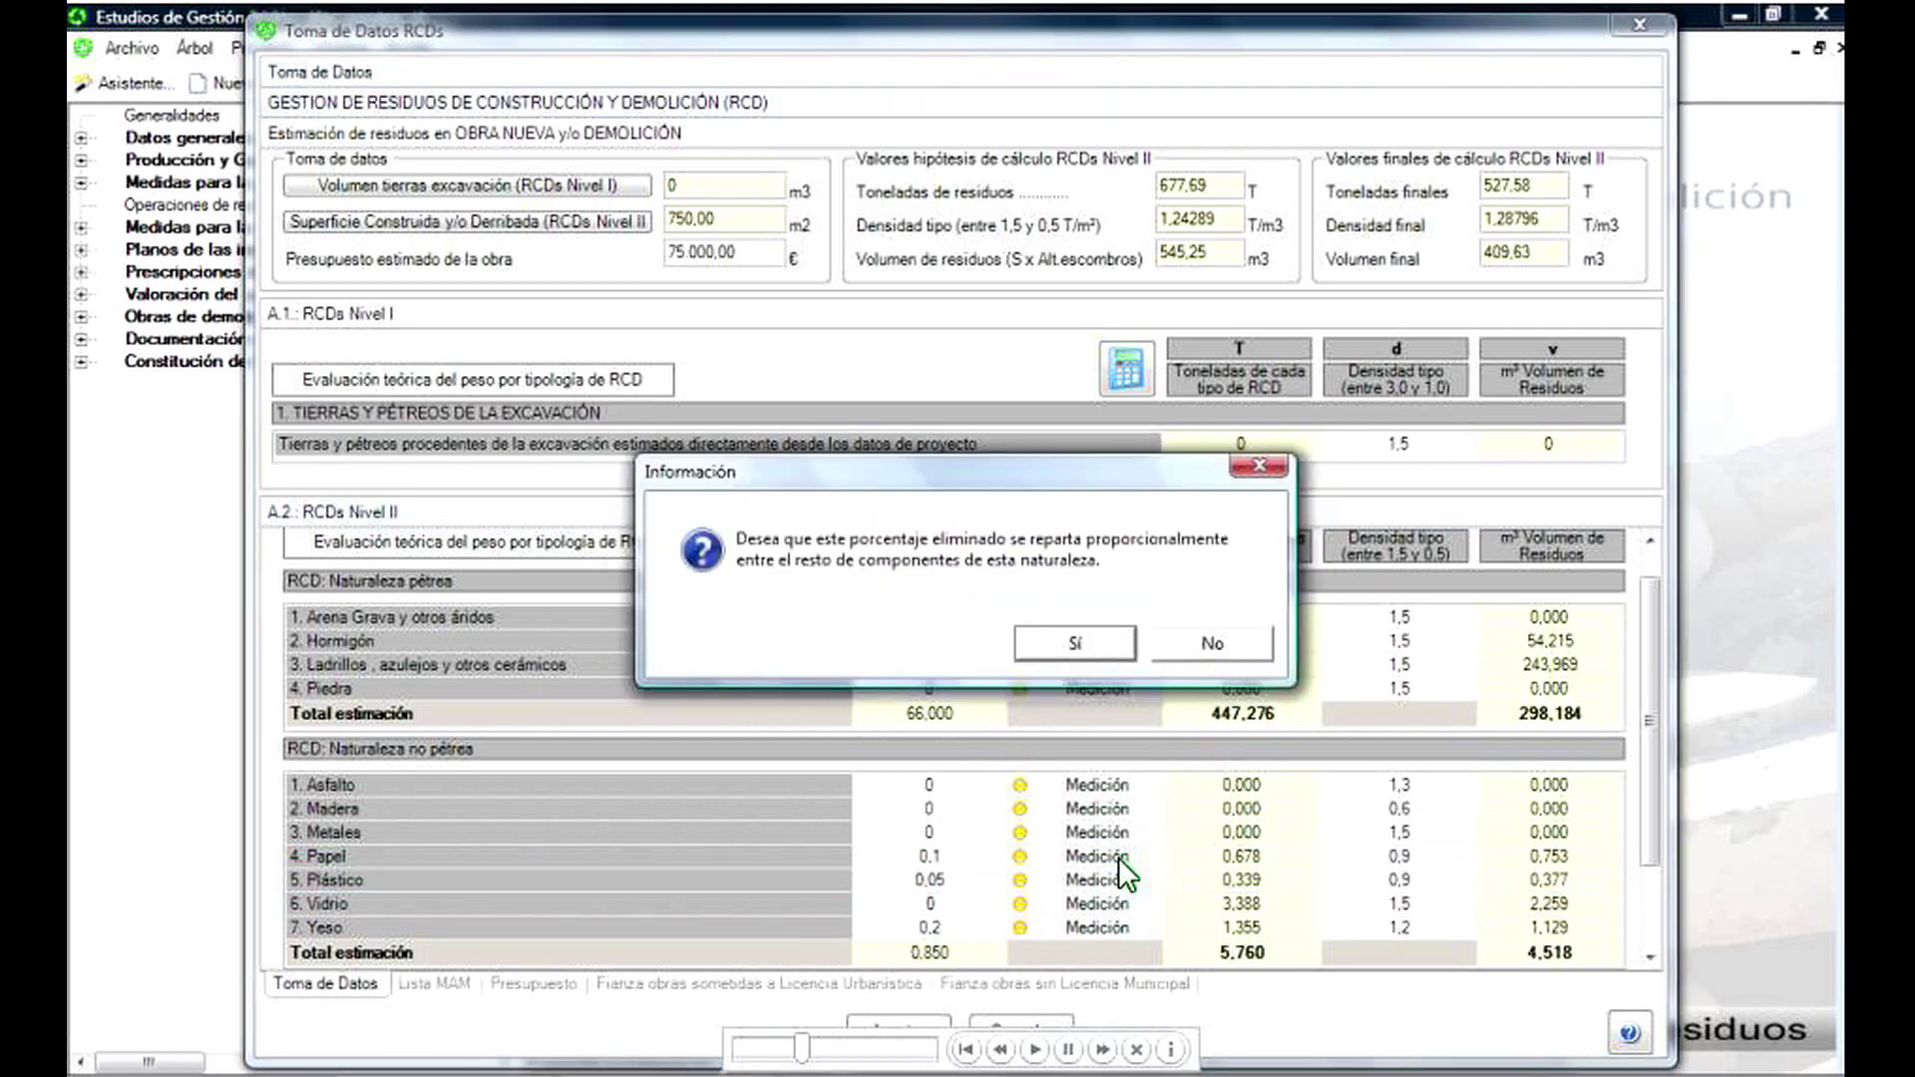
click(1175, 642)
text(00)
key(Return)
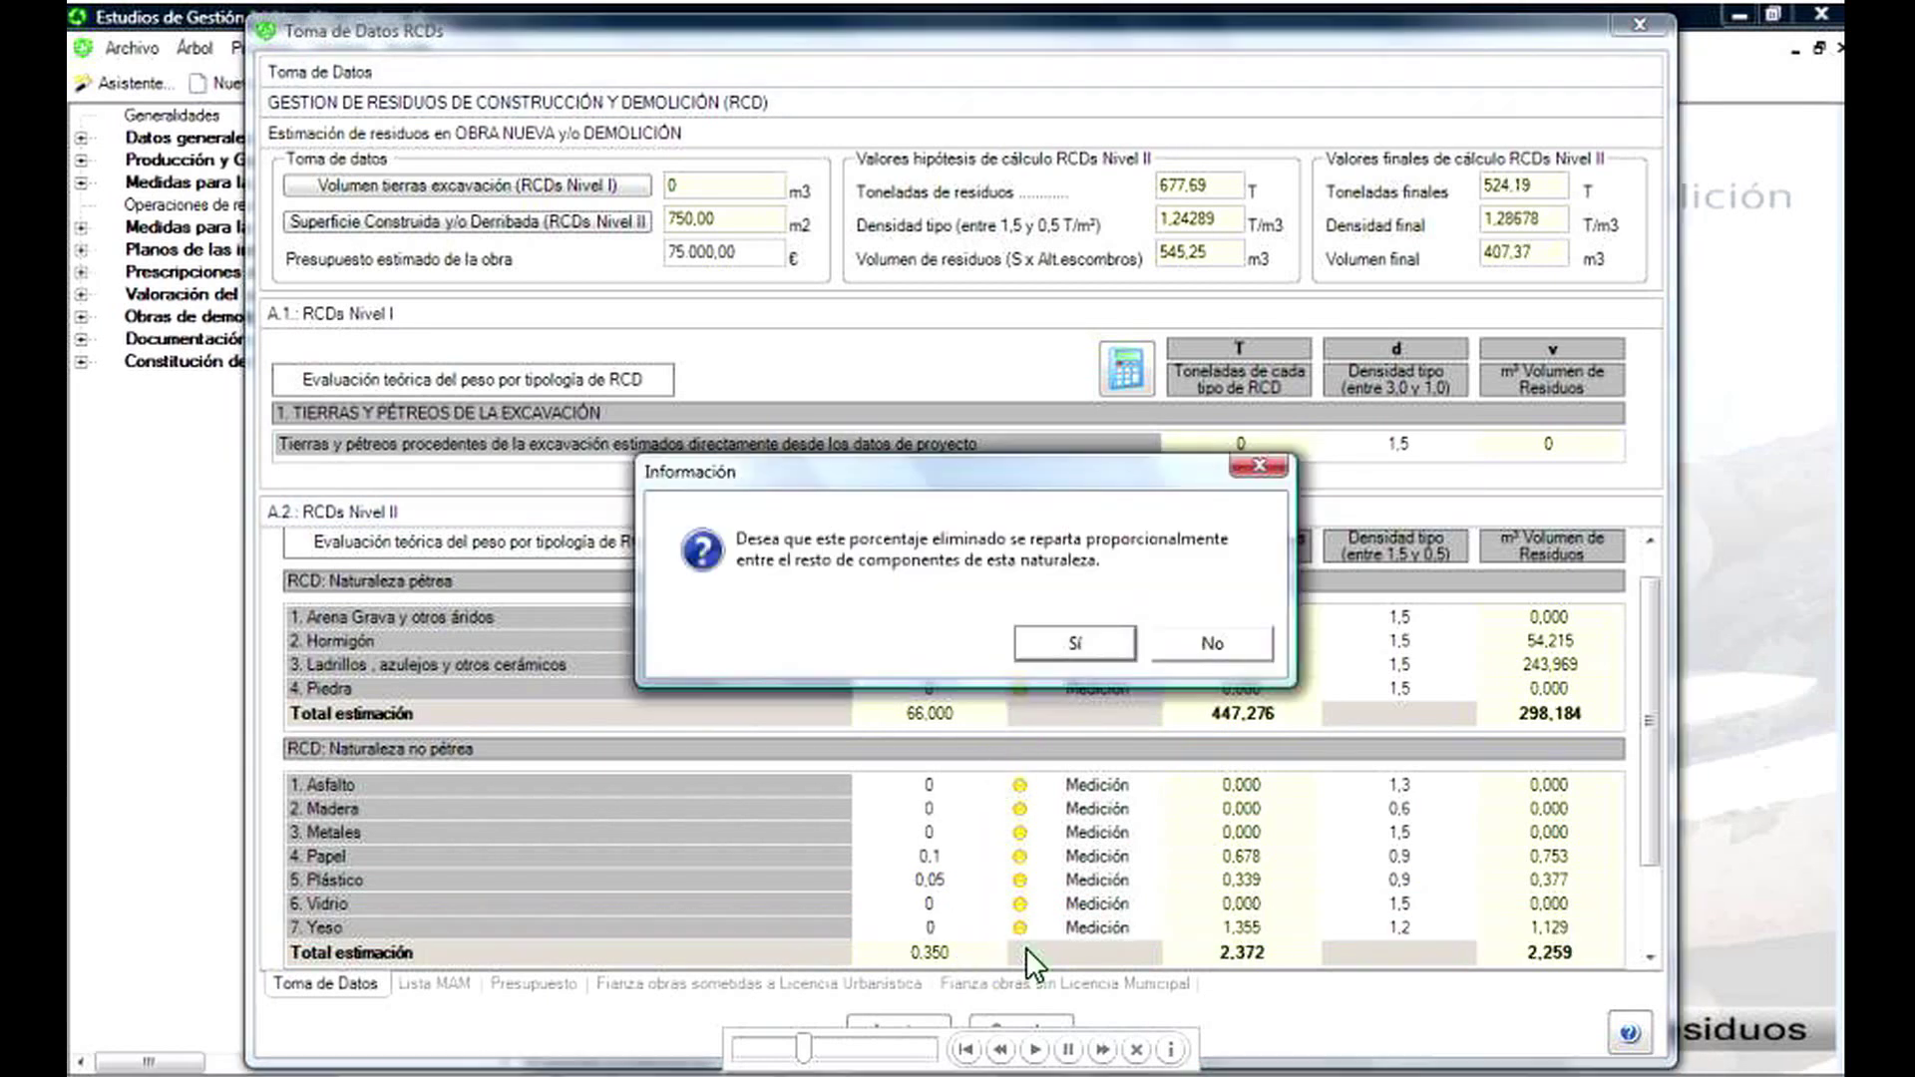
click(1169, 646)
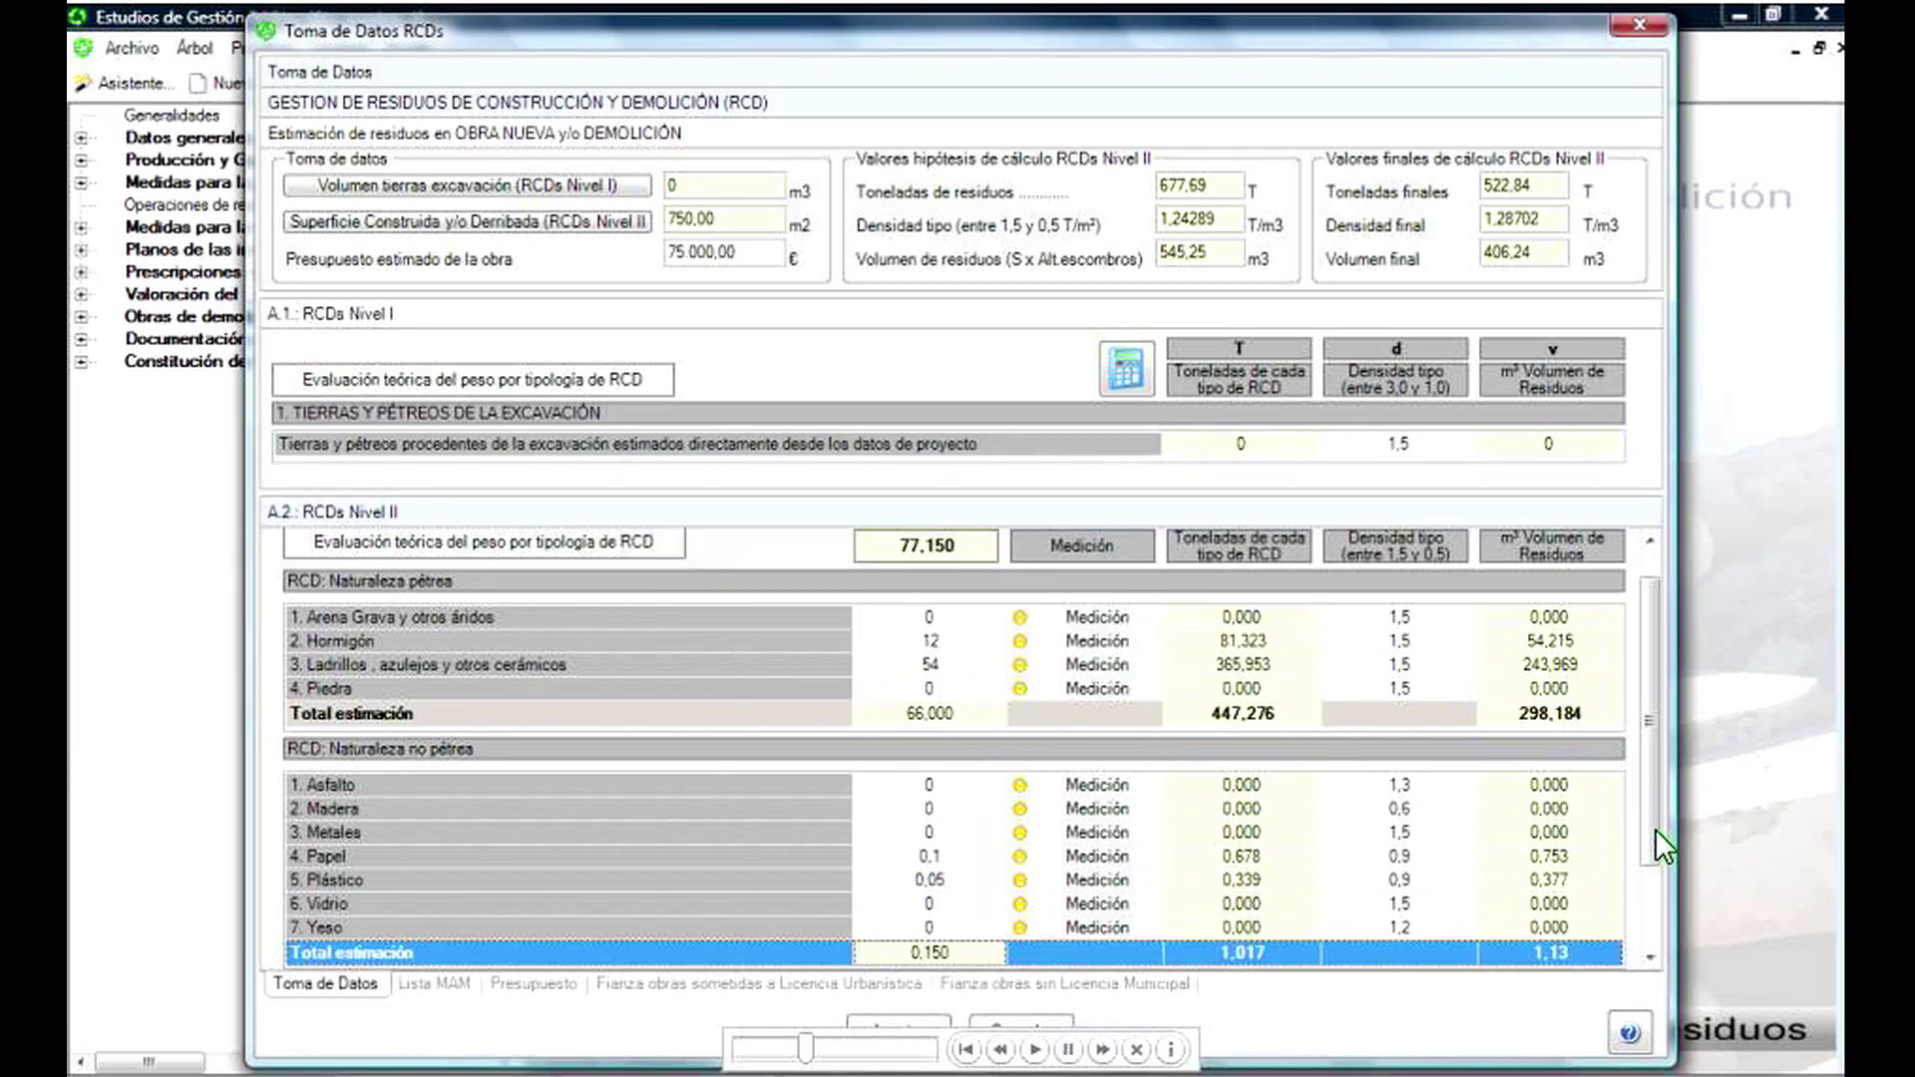
- Set Basuras to 0,1 % and Potencialmente peligrosos y otros to 0 % without redistribution
scroll(1212, 840, down, 2)
click(951, 904)
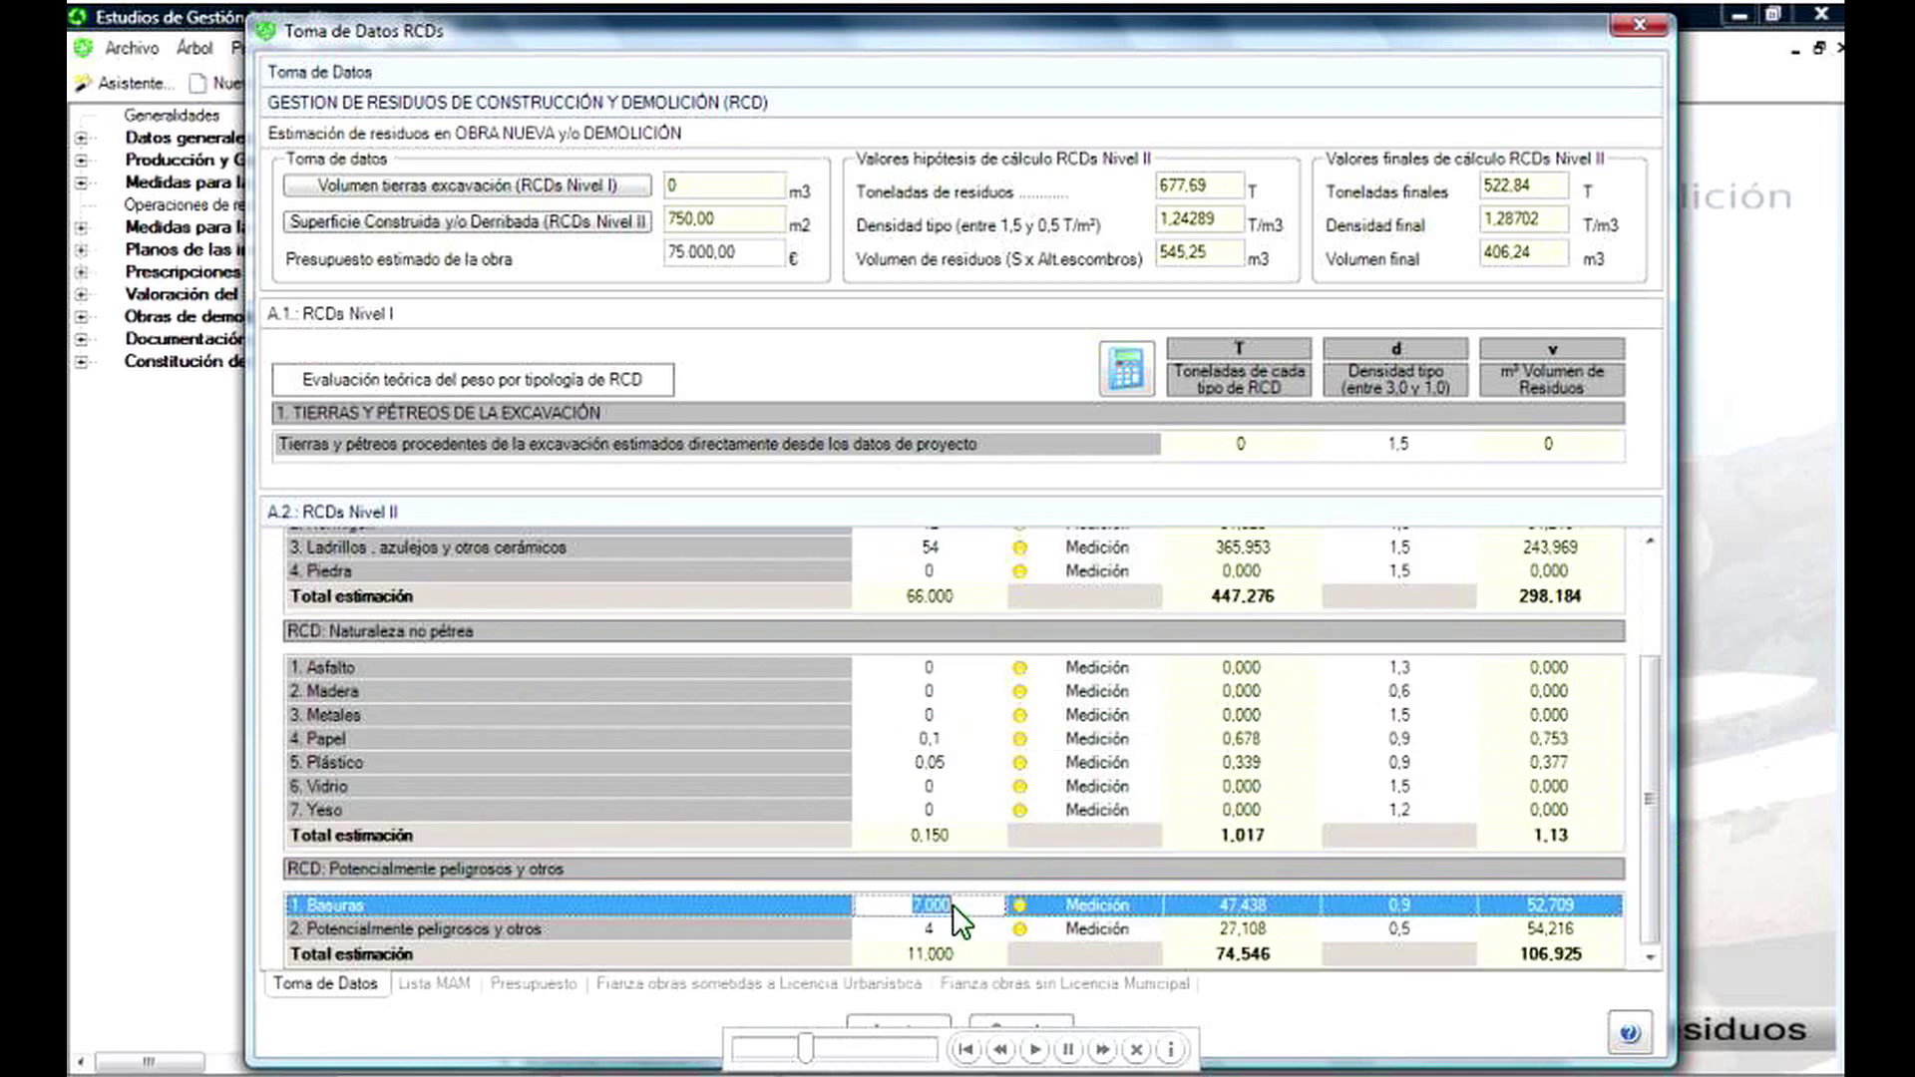
text(0.1)
key(Return)
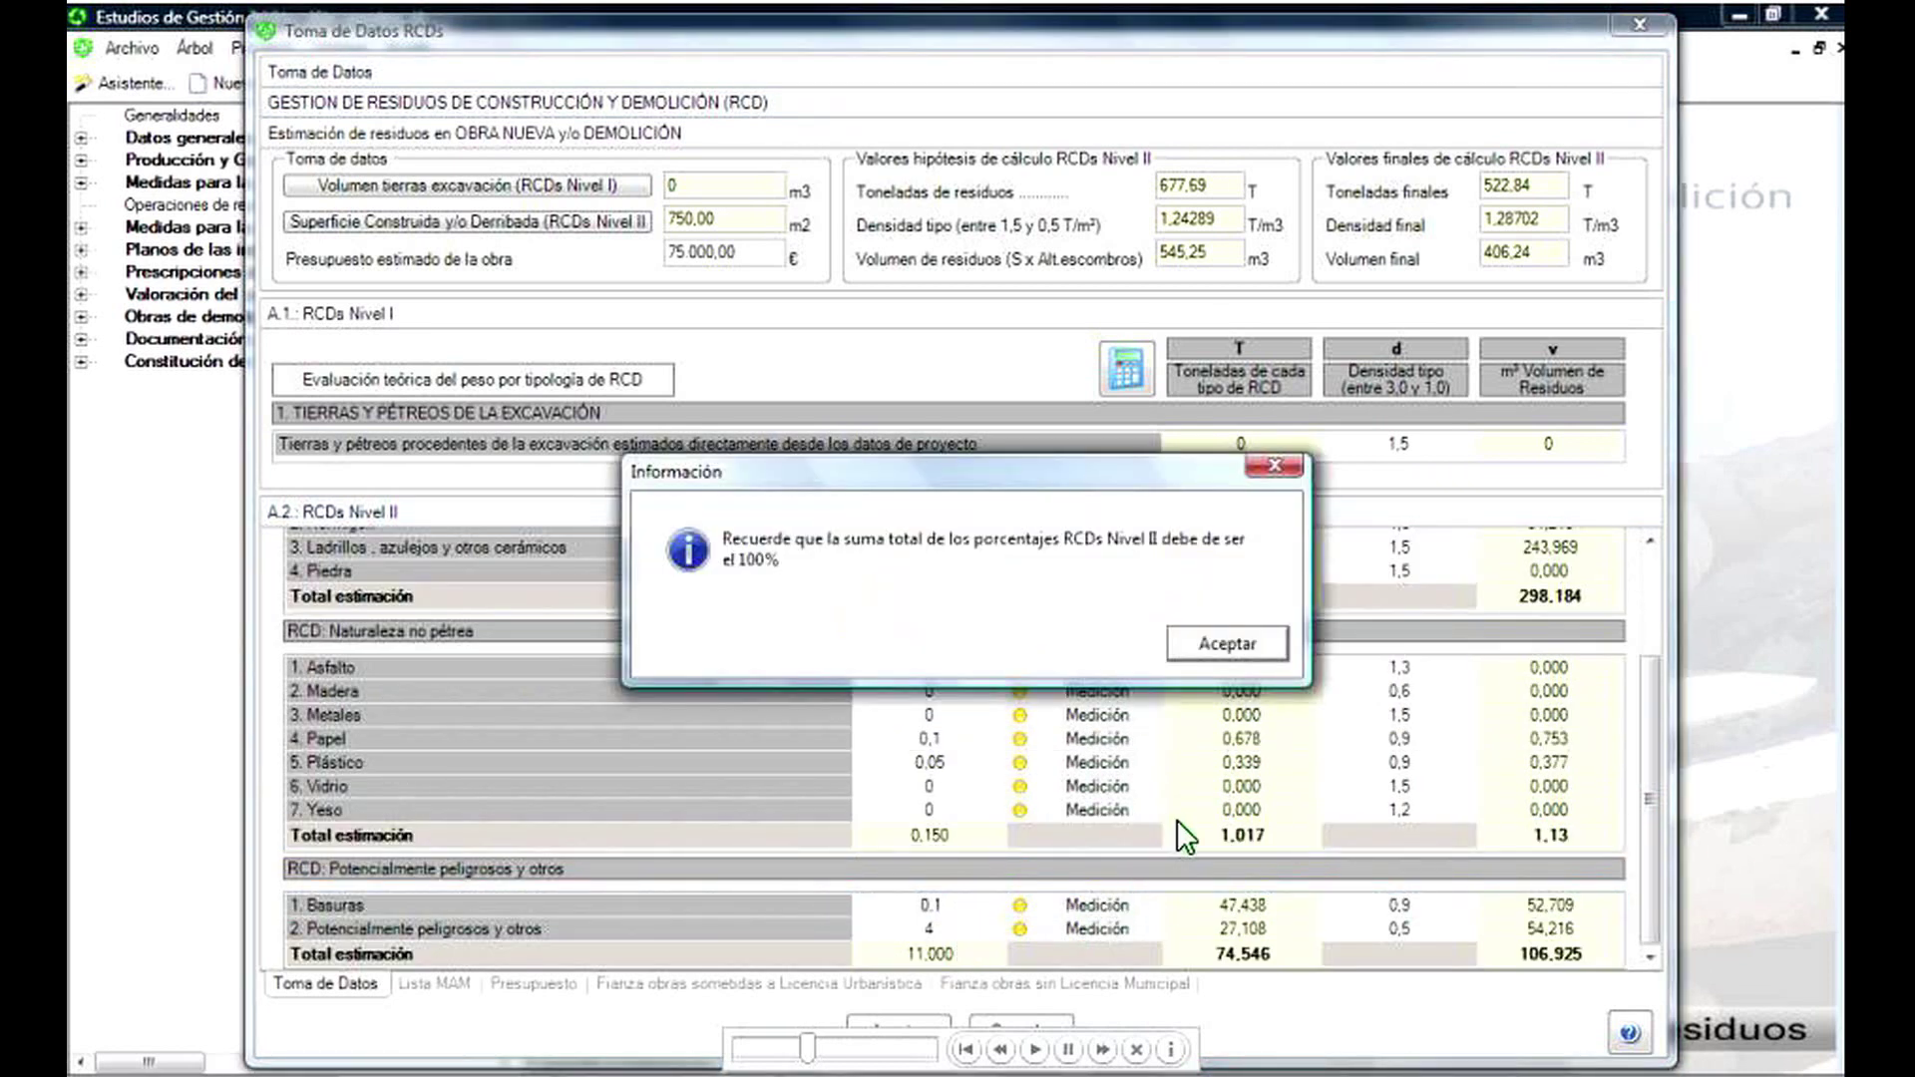
click(1212, 648)
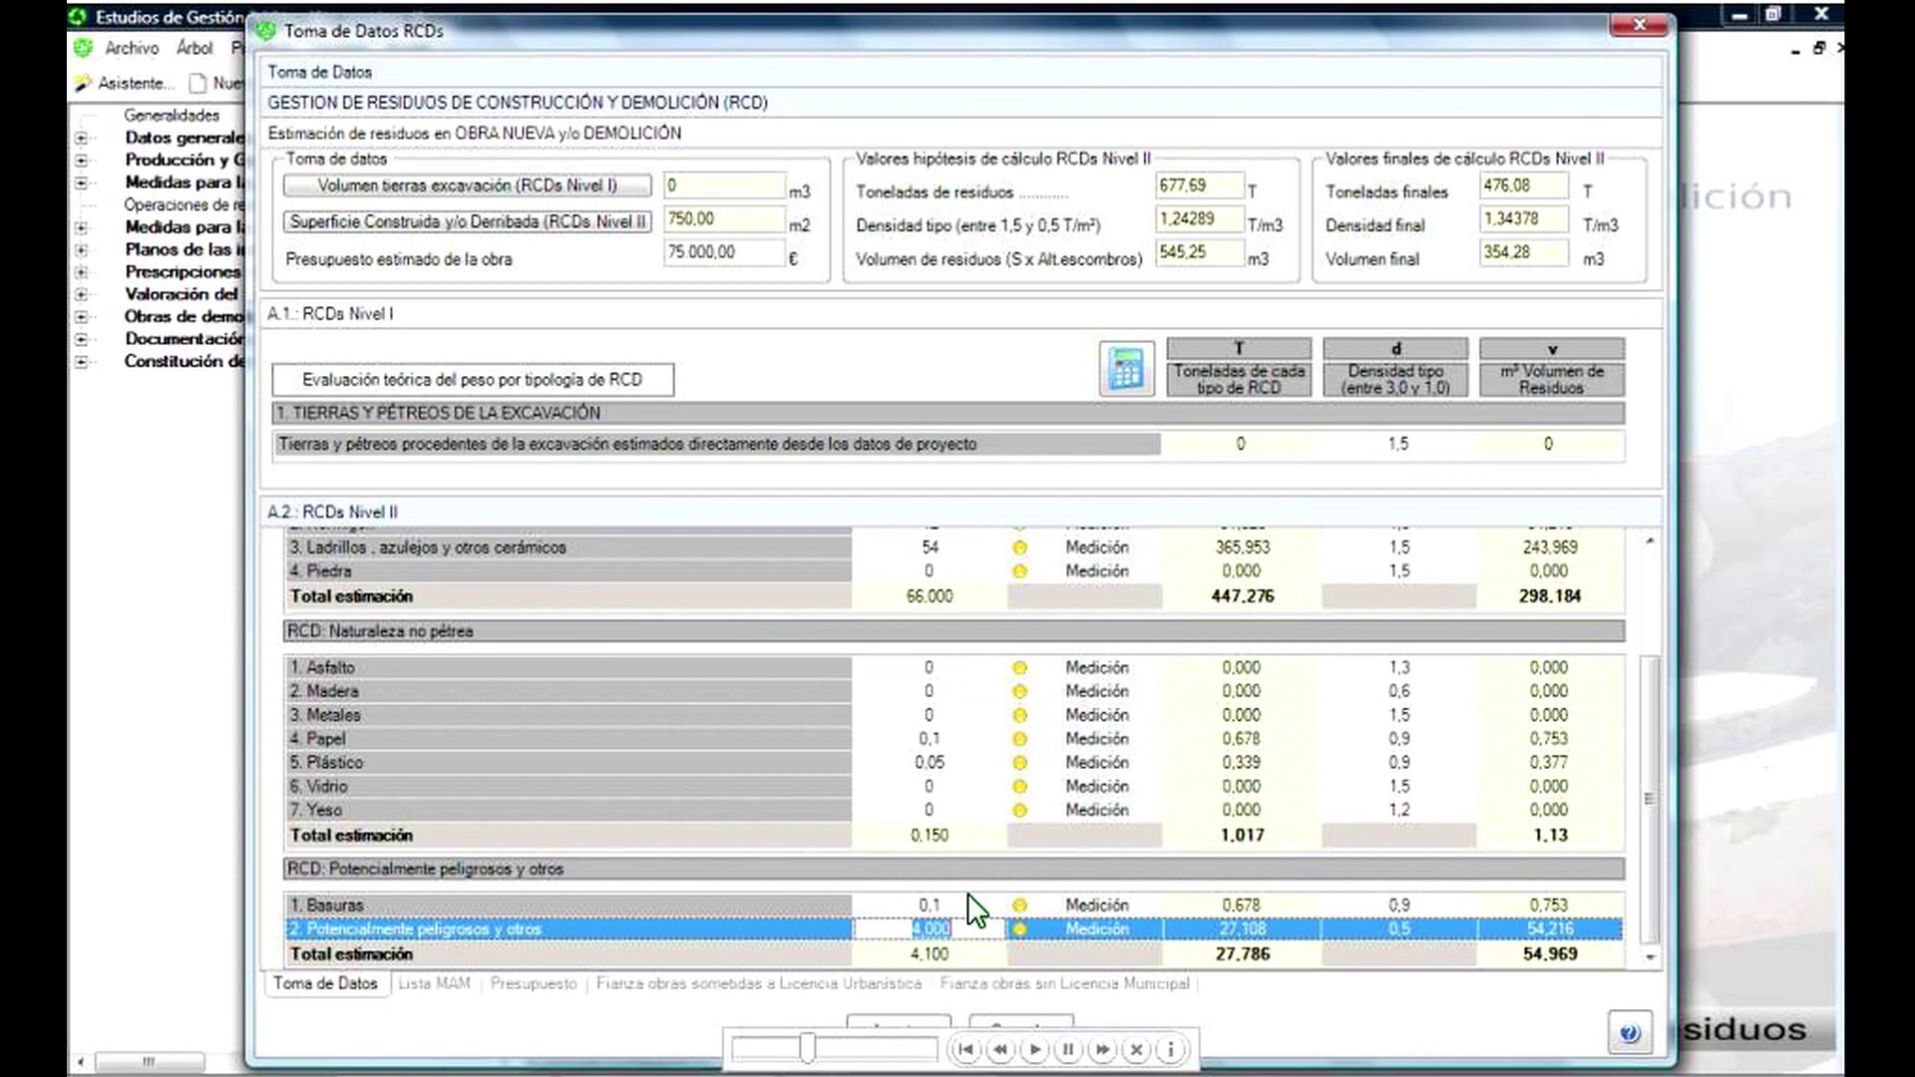
text(0)
key(Return)
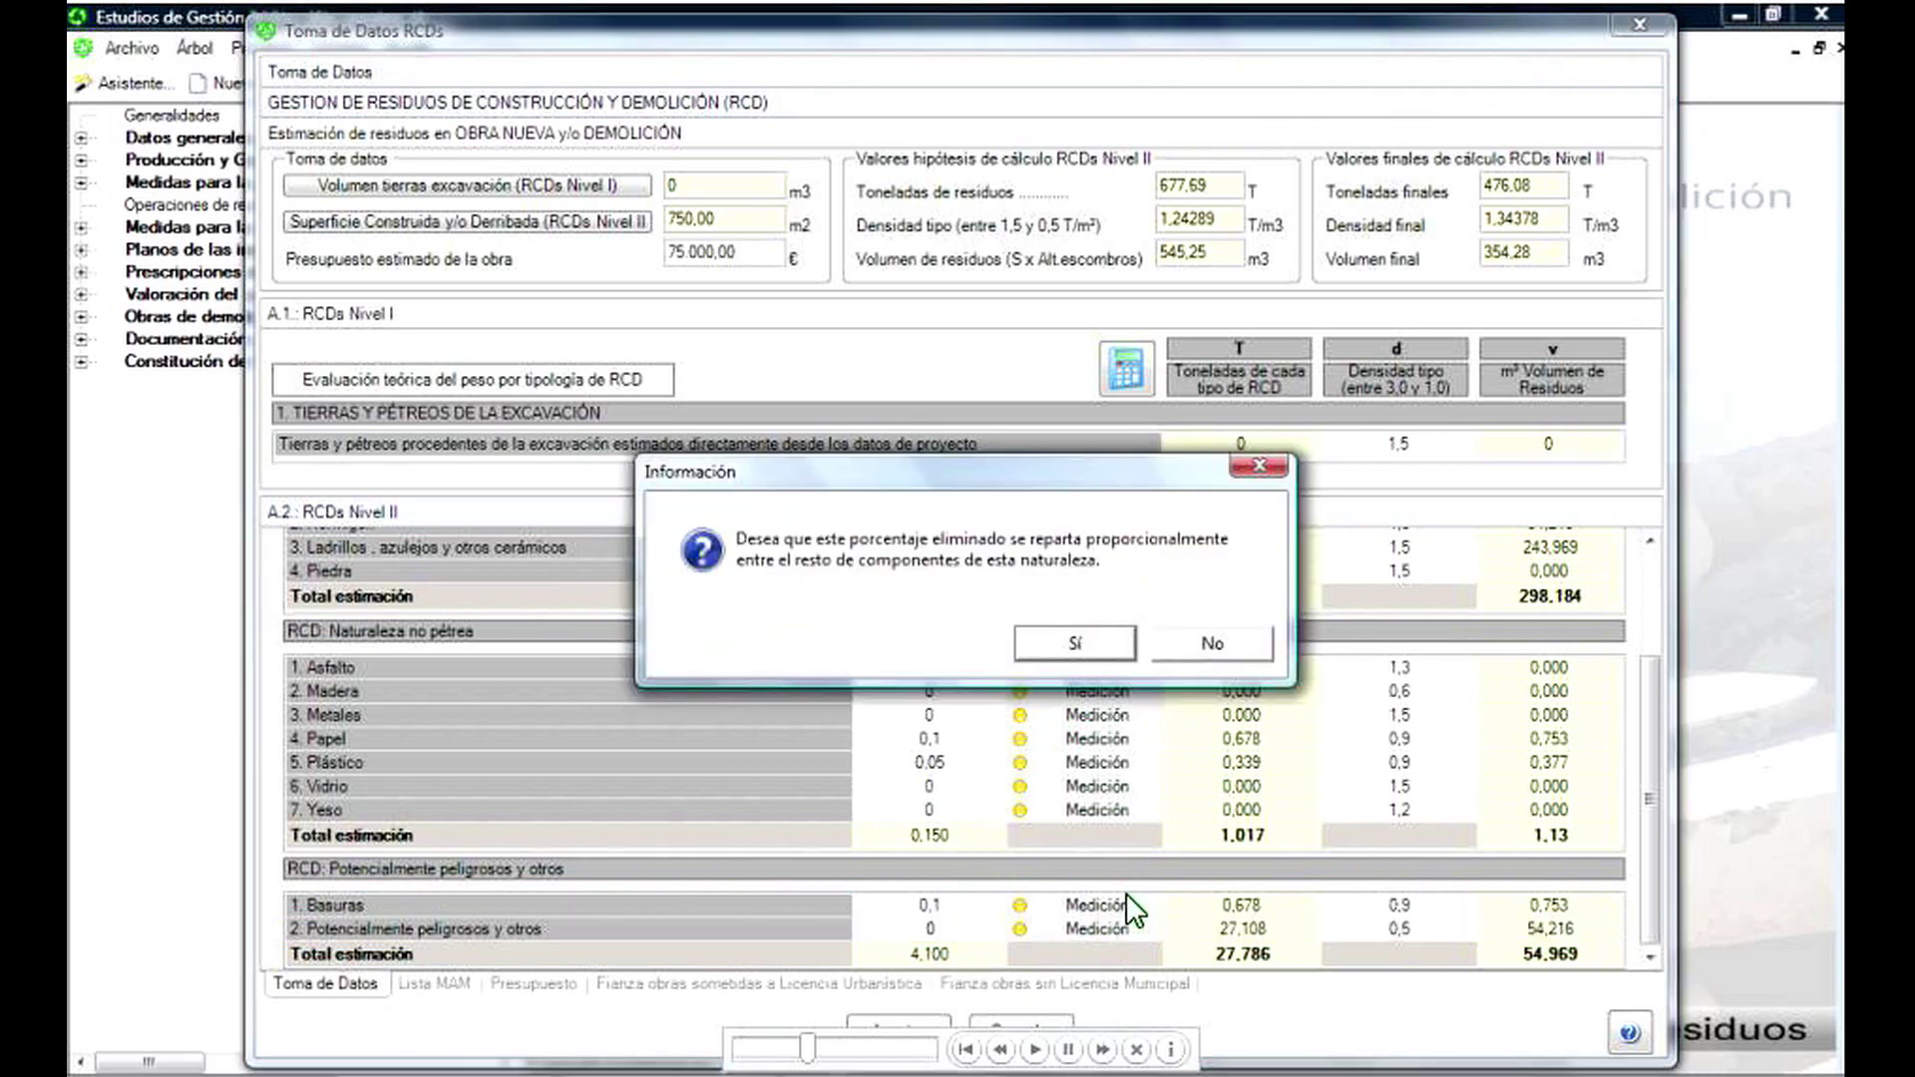
click(1193, 650)
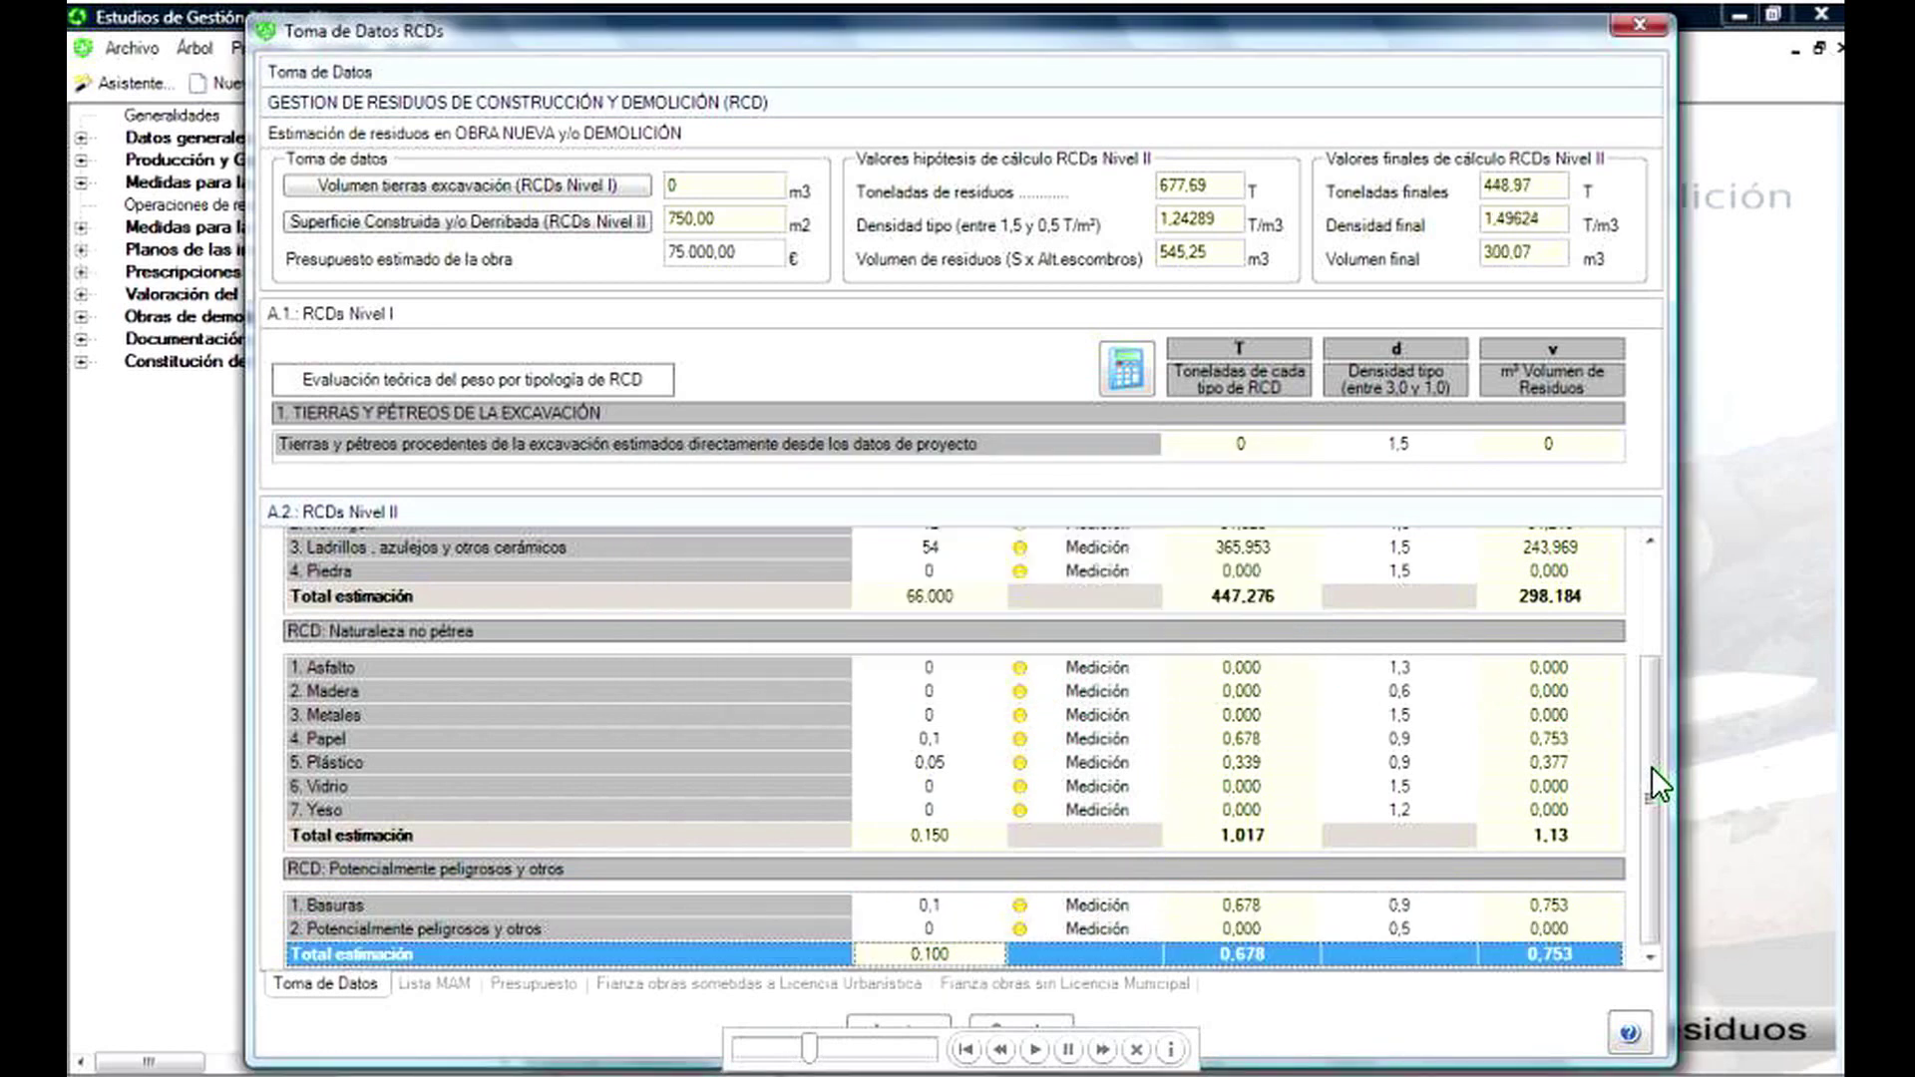
- In the Hormigón measurement, add an element "Reutilización en obra del 5%" with -19,29 as its number of elements
scroll(1651, 768, up, 3)
click(1096, 674)
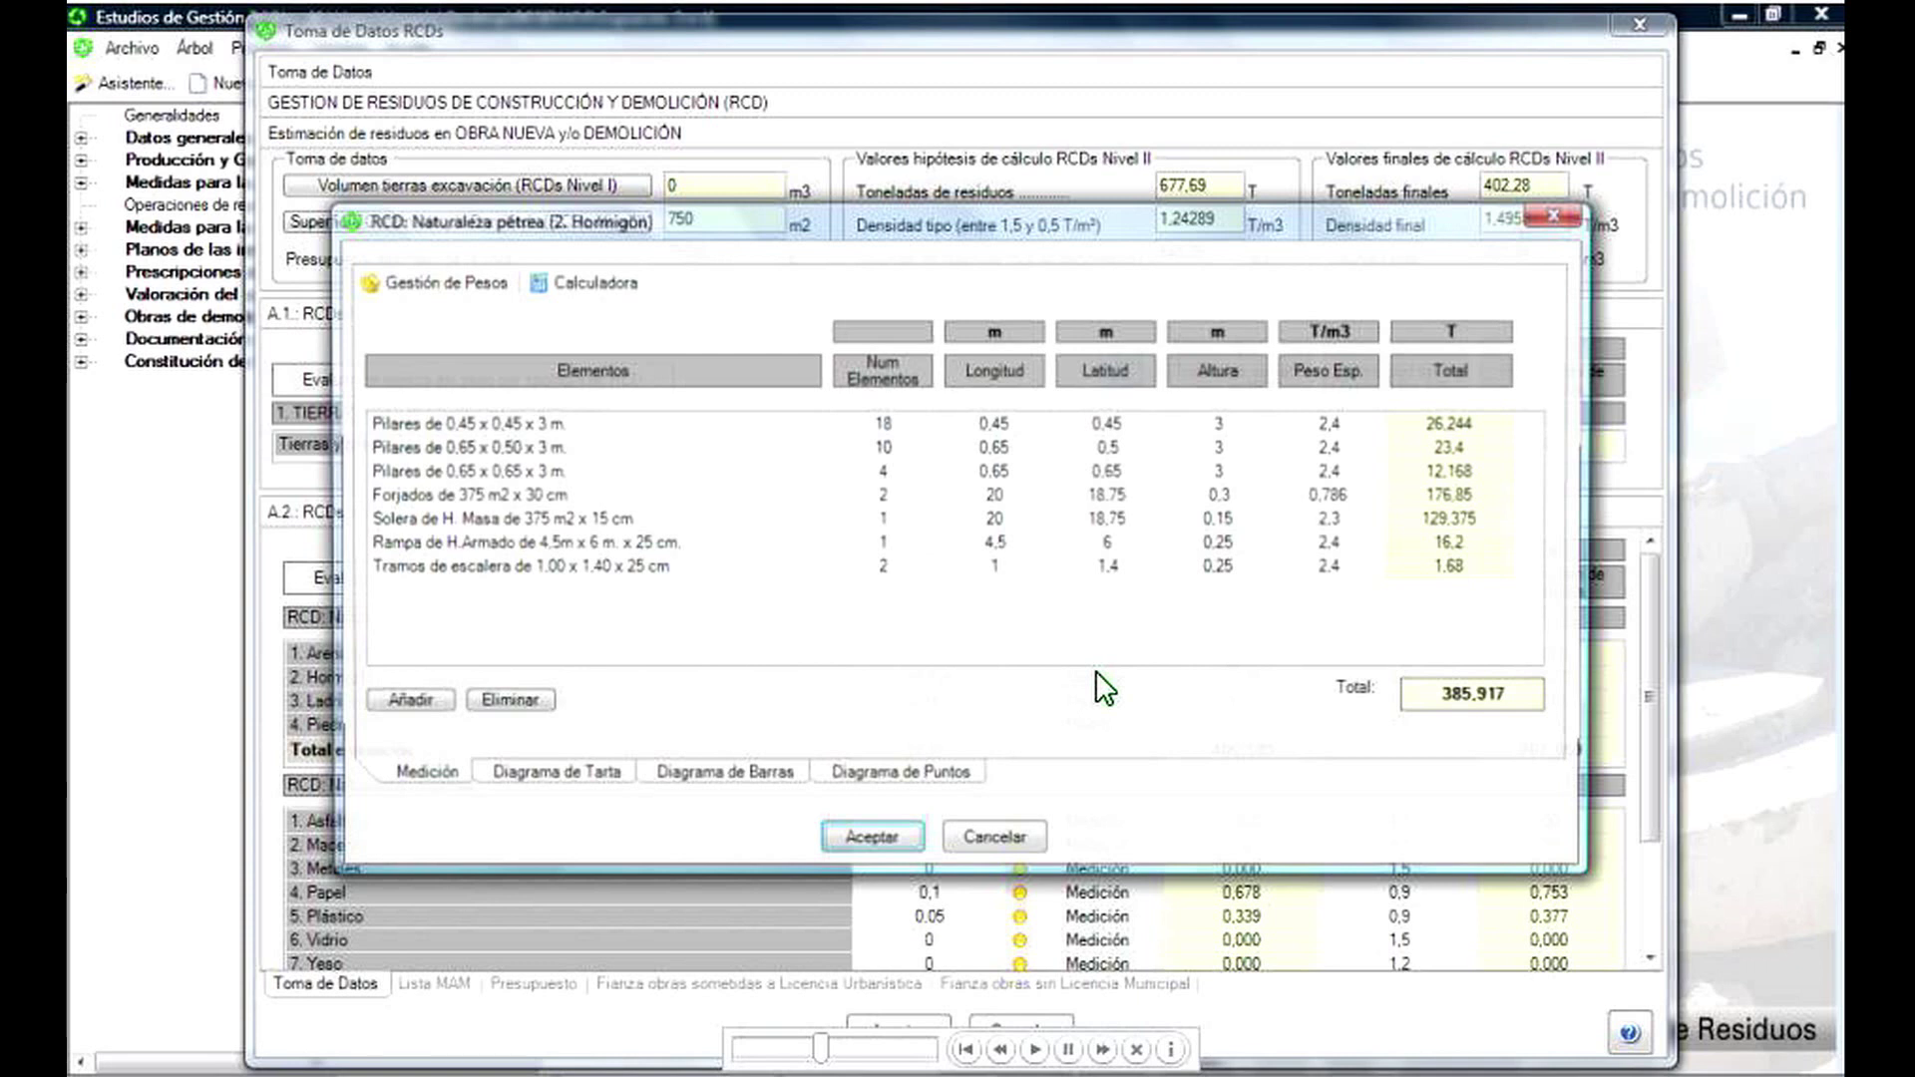
click(420, 704)
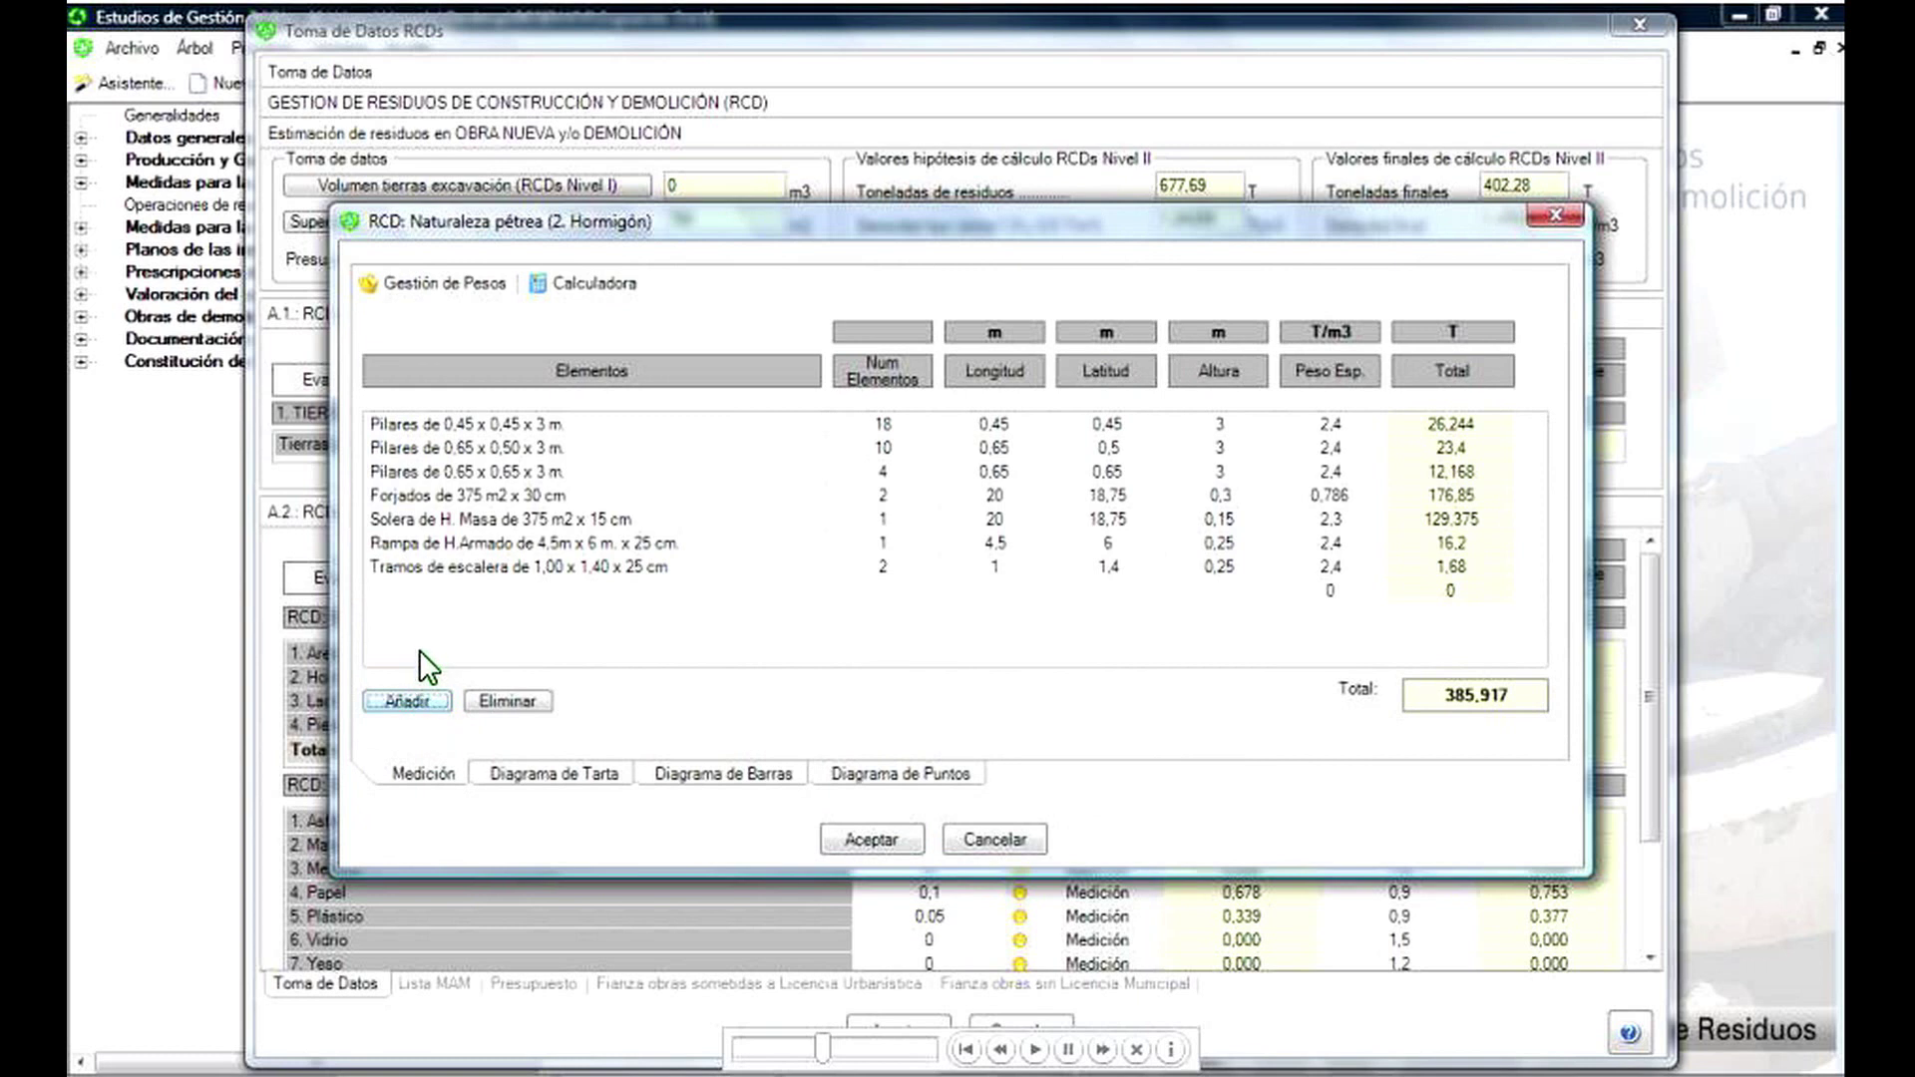
click(421, 590)
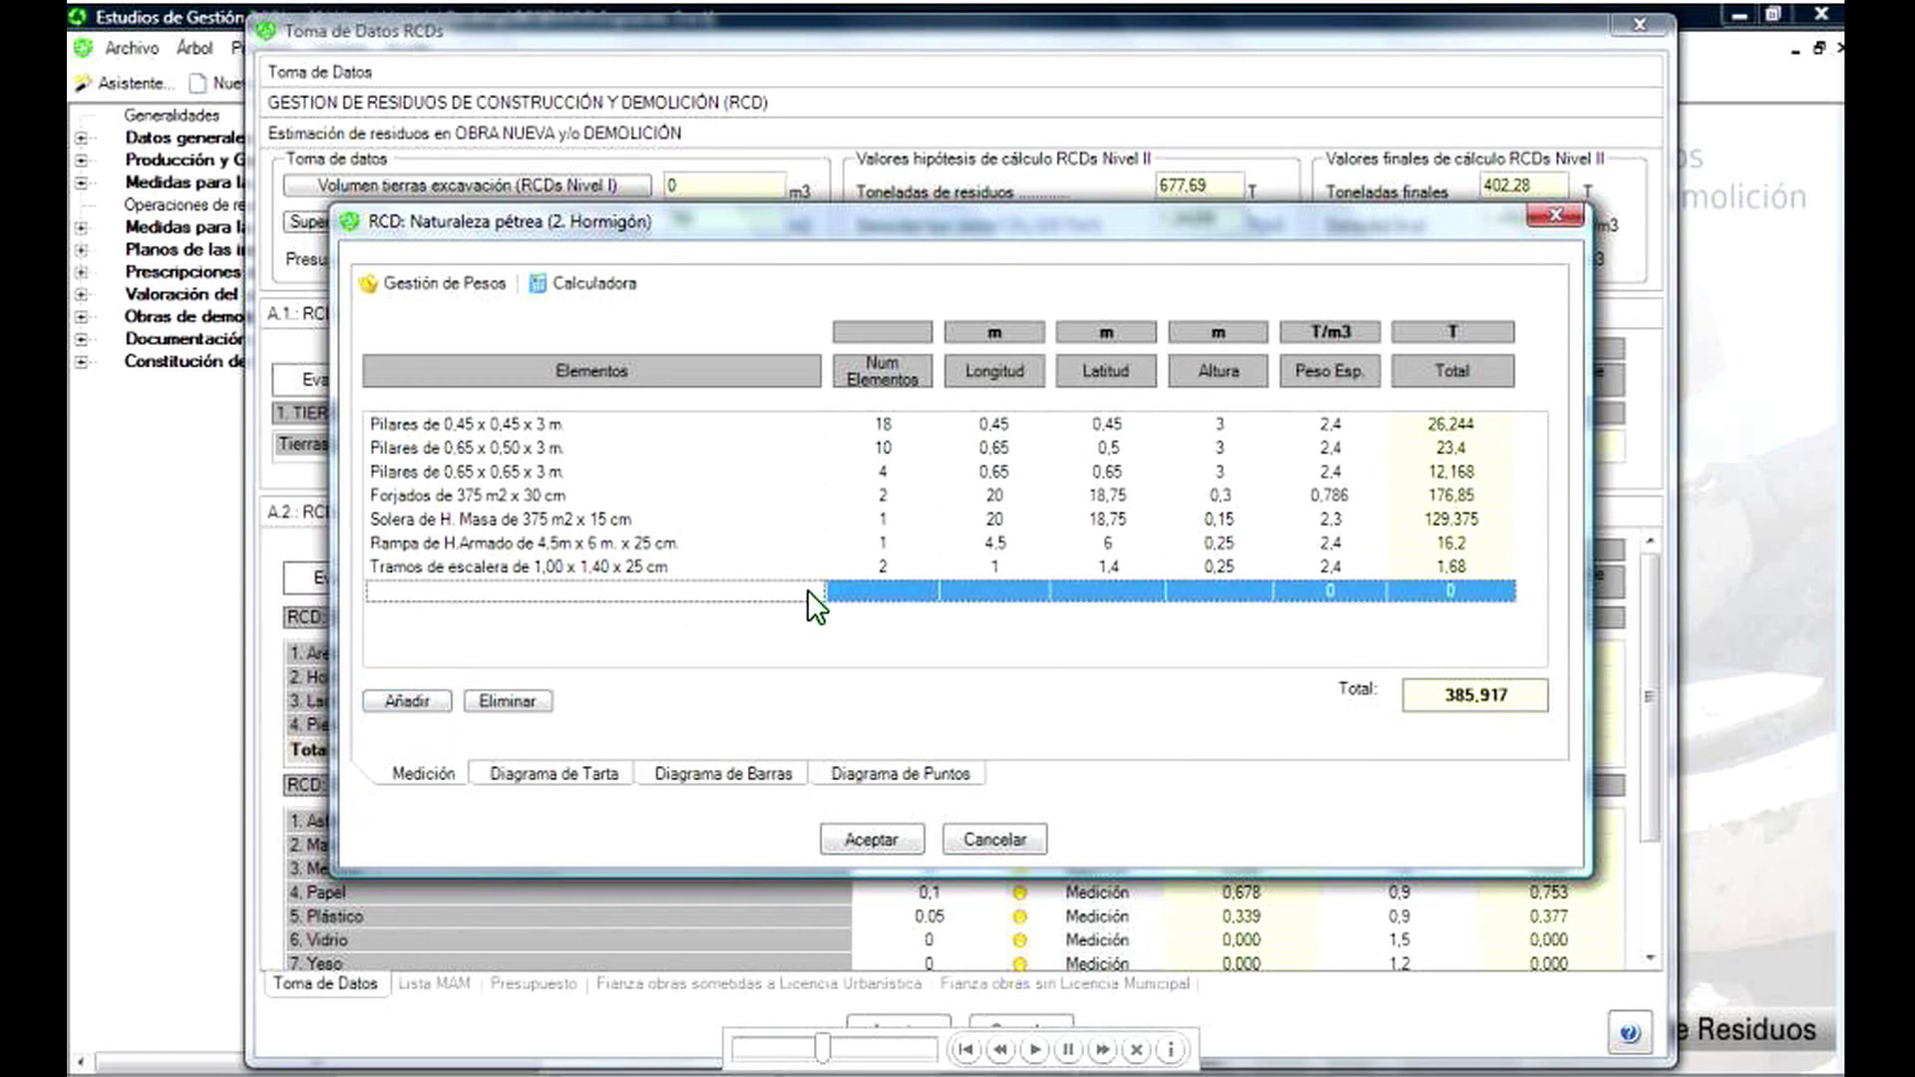
click(908, 595)
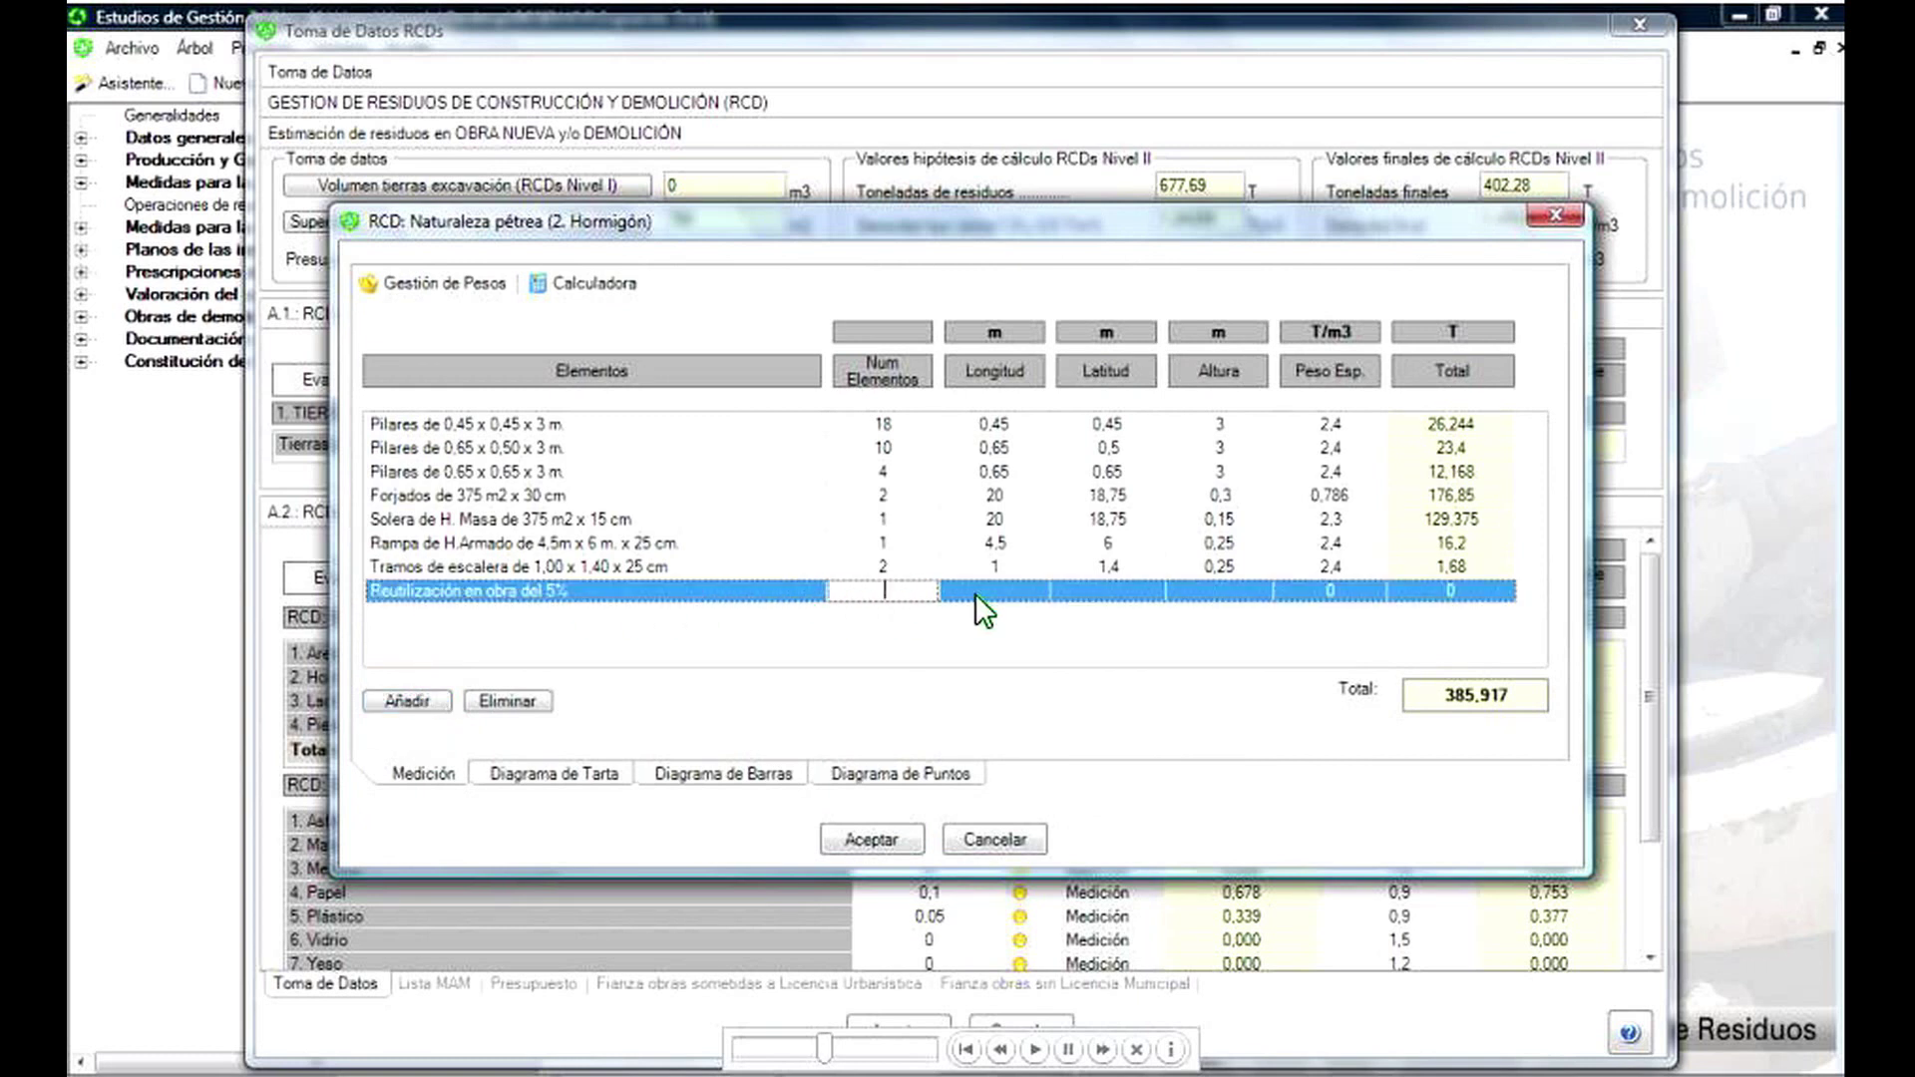
text(-19,29)
- Set the length, width, height and specific weight of the "Reutilización en obra del 5%" element to 1 each
click(979, 594)
text(1)
click(1122, 600)
text(1)
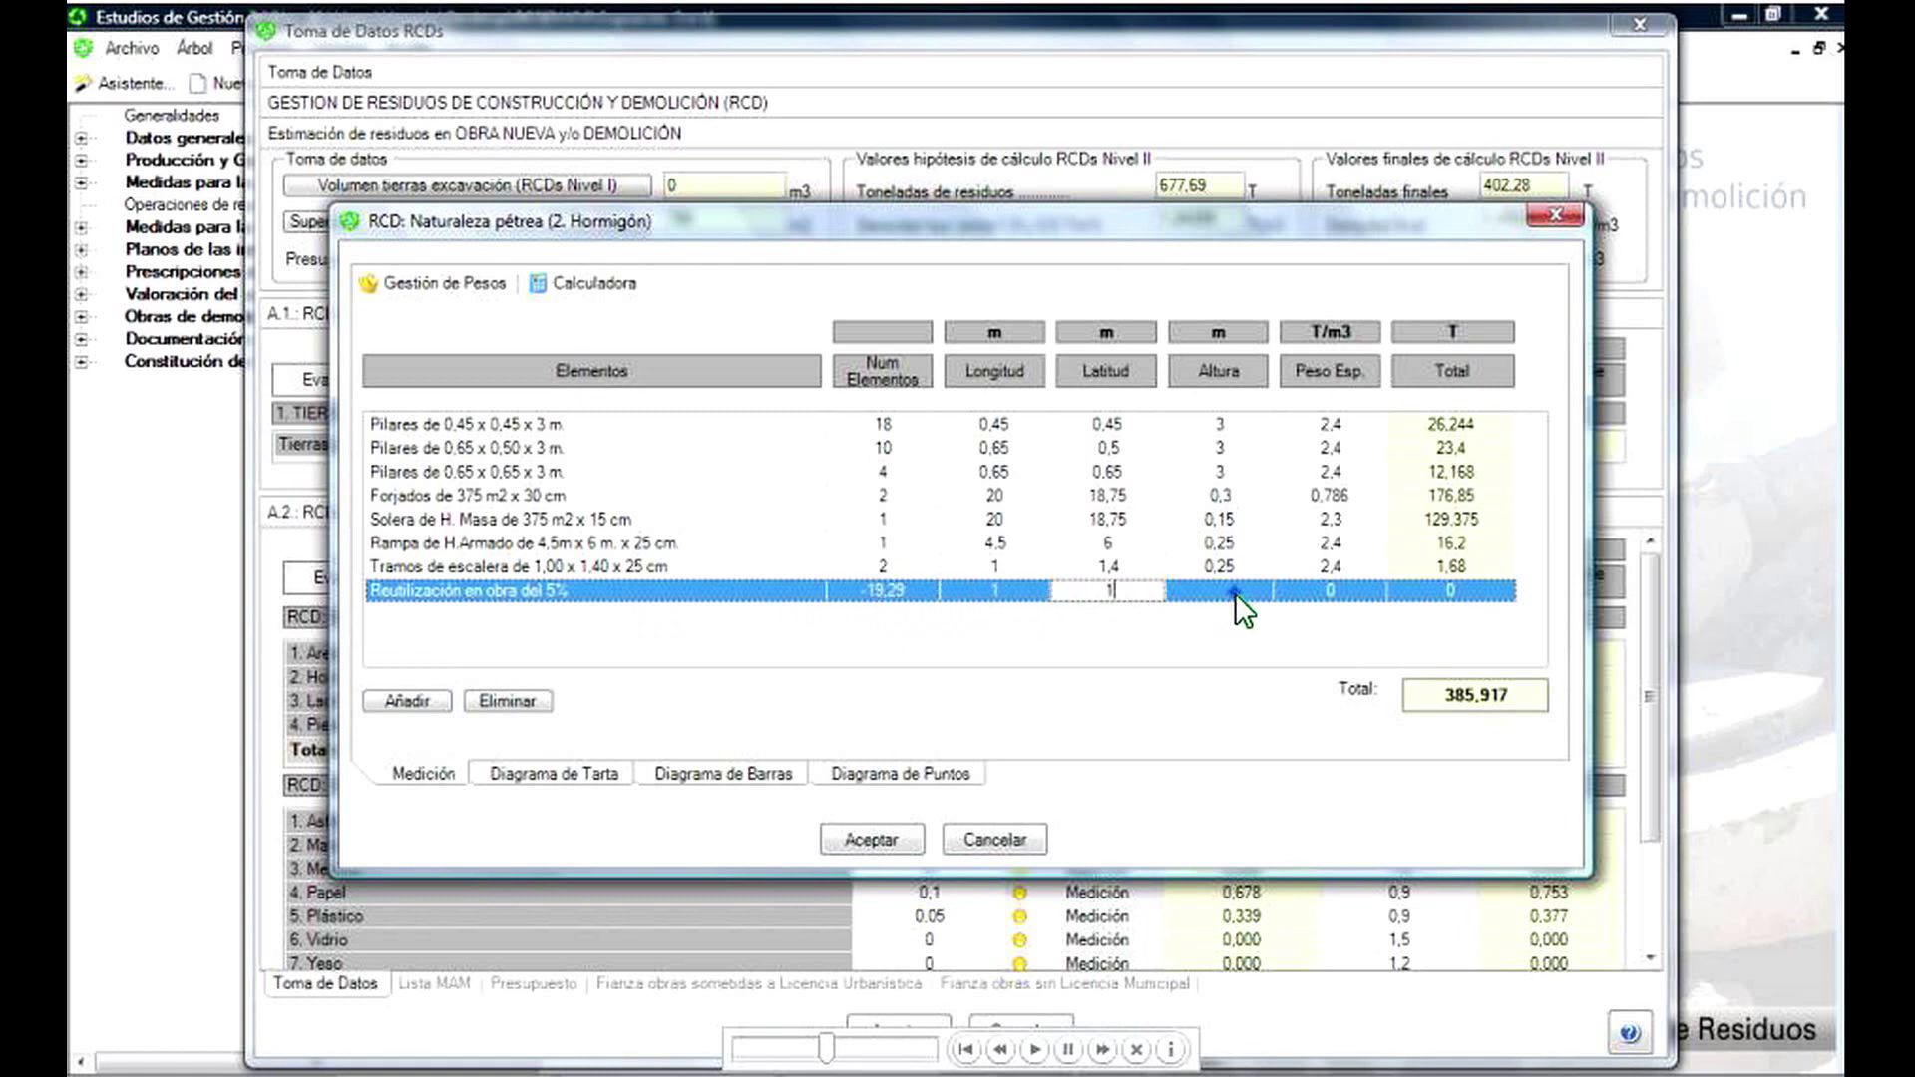
click(1235, 592)
text(1)
click(1339, 592)
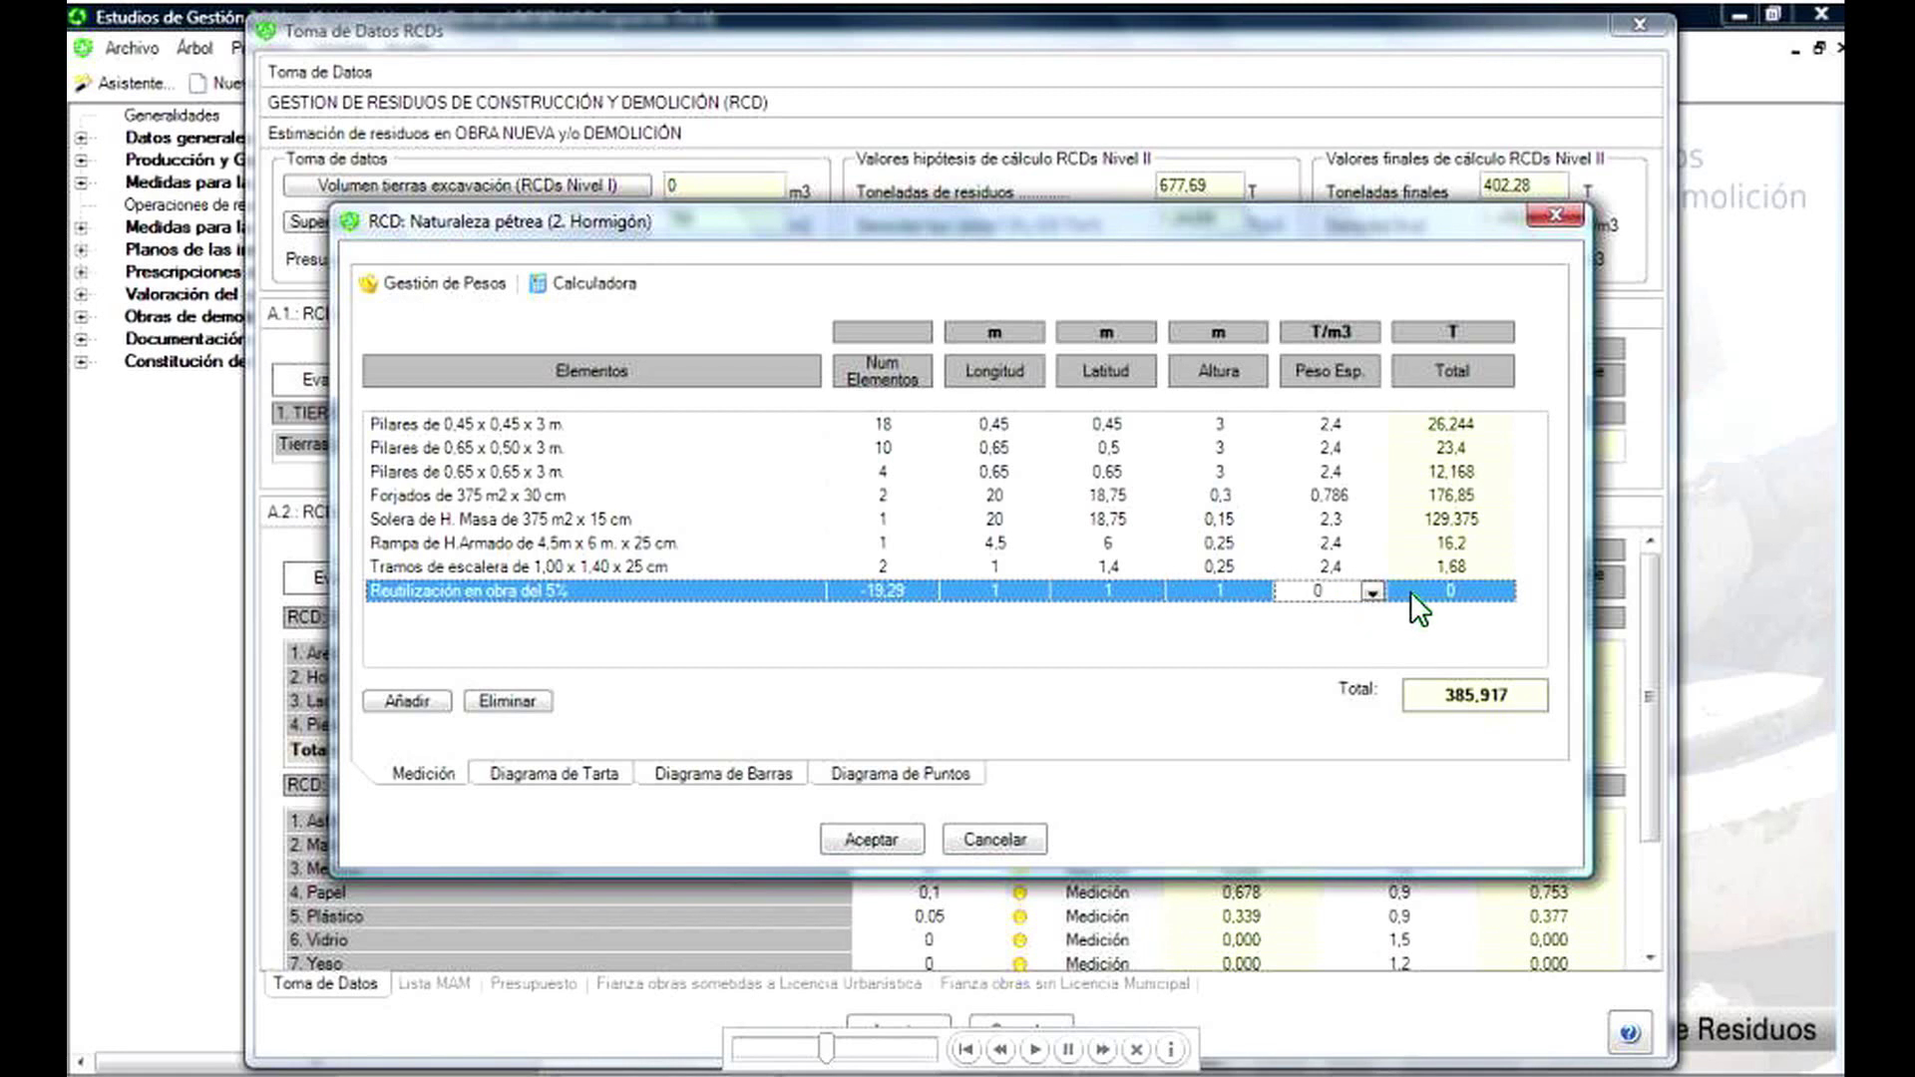
text(1)
click(1441, 594)
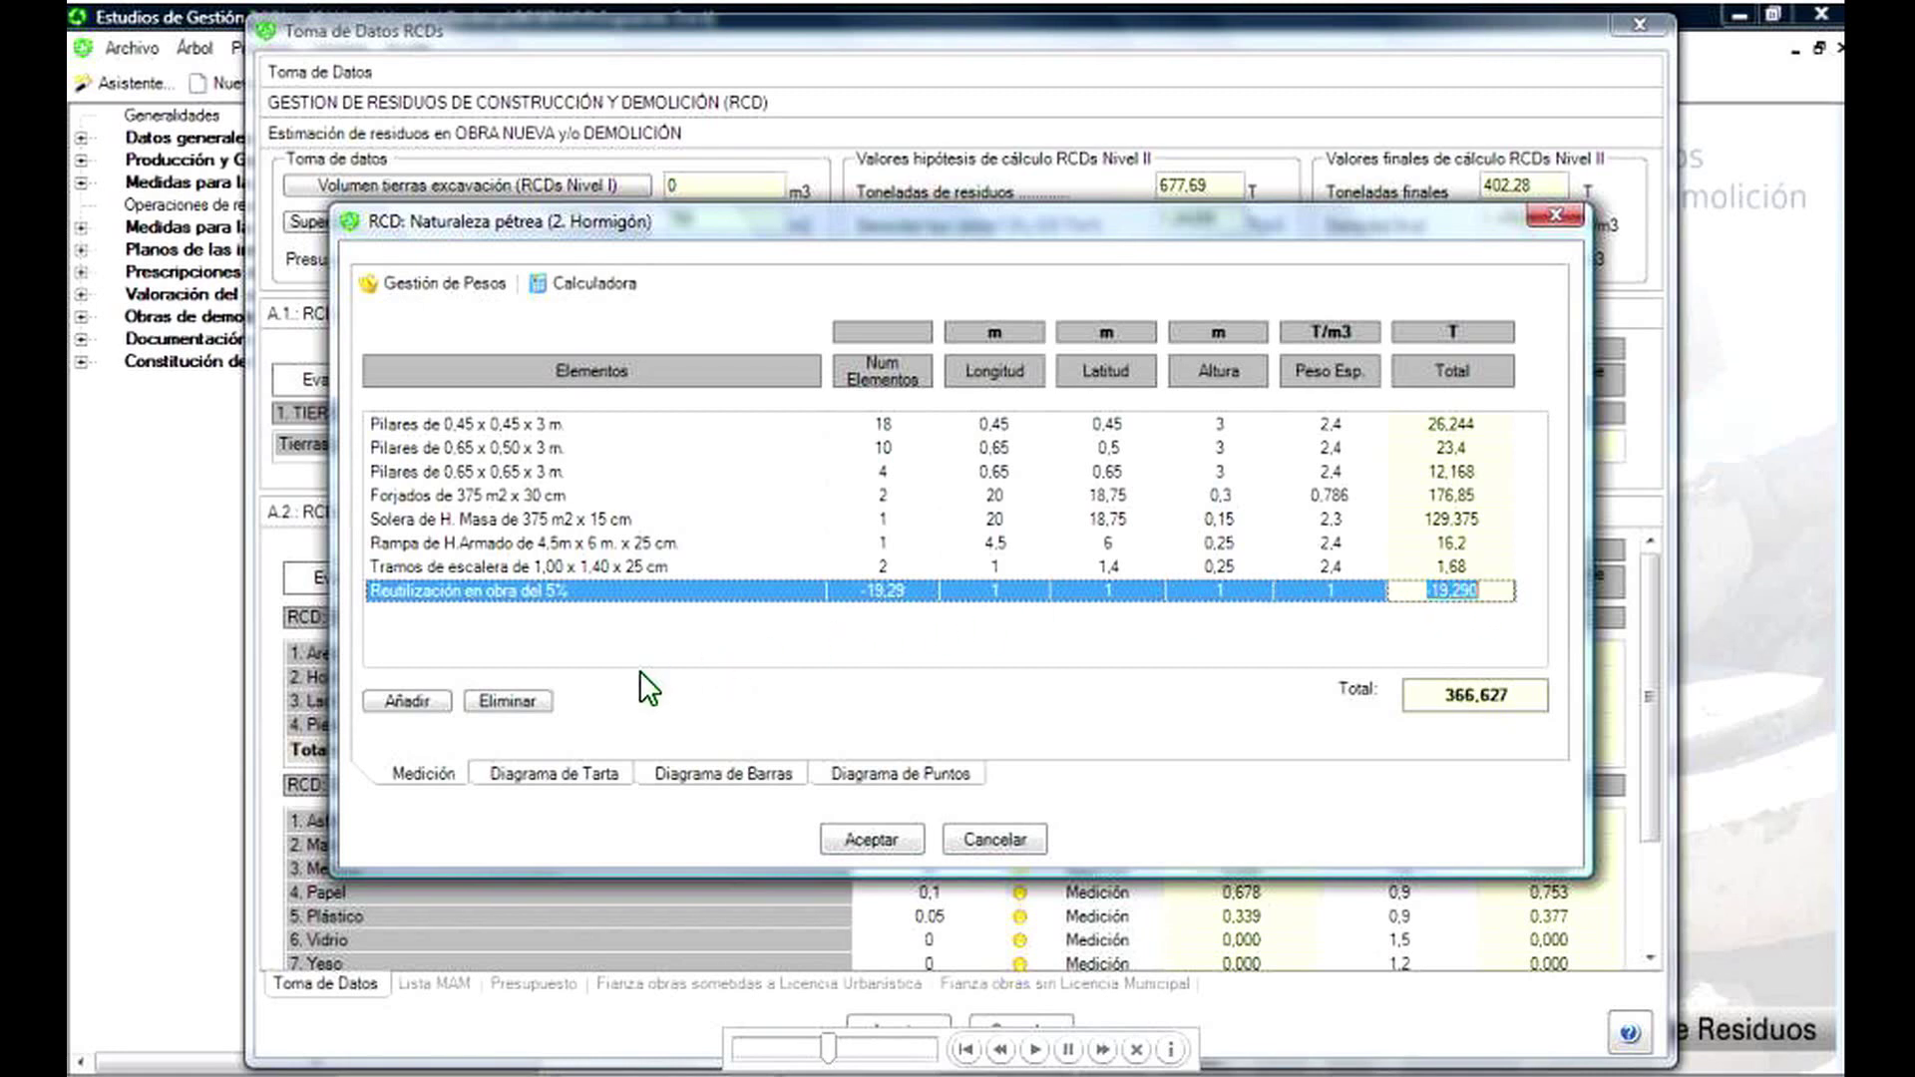
- Review the pie and bar charts of the Hormigón measurement and accept the measurement
click(535, 772)
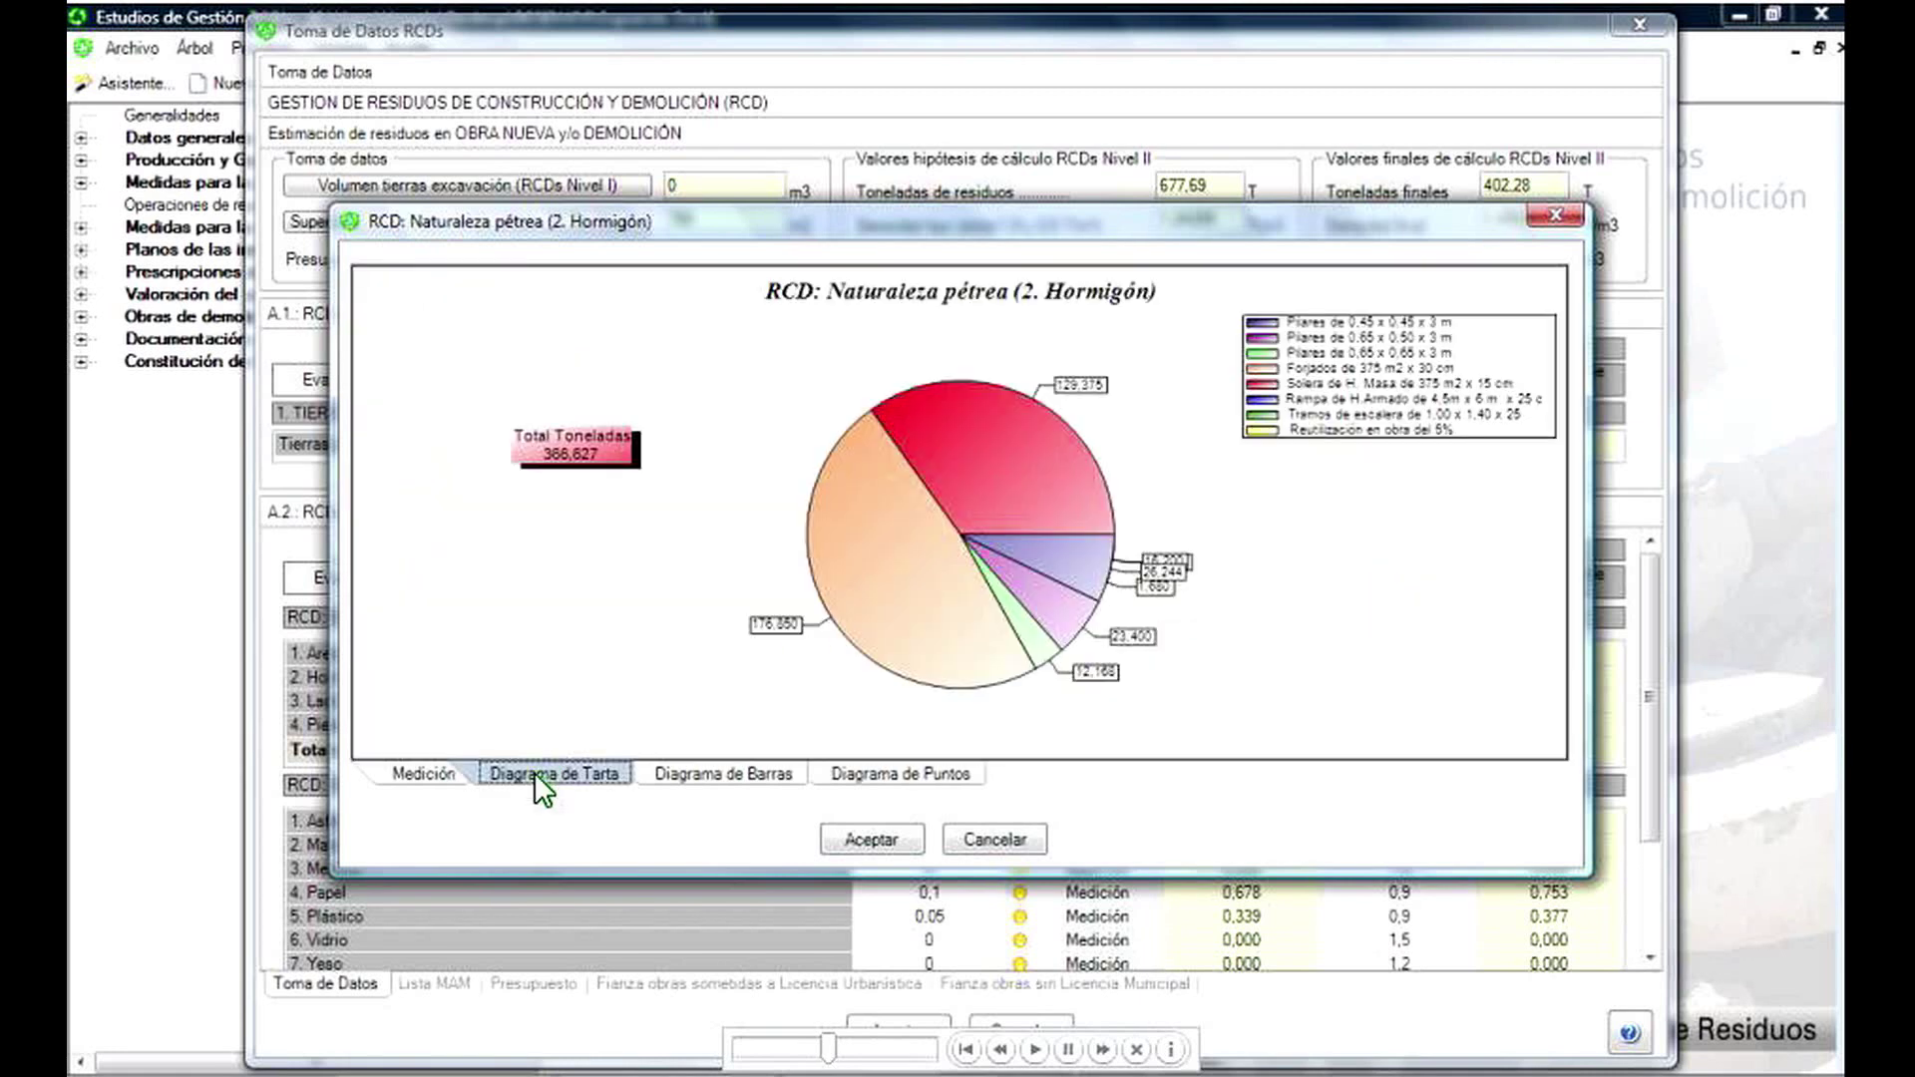
click(702, 770)
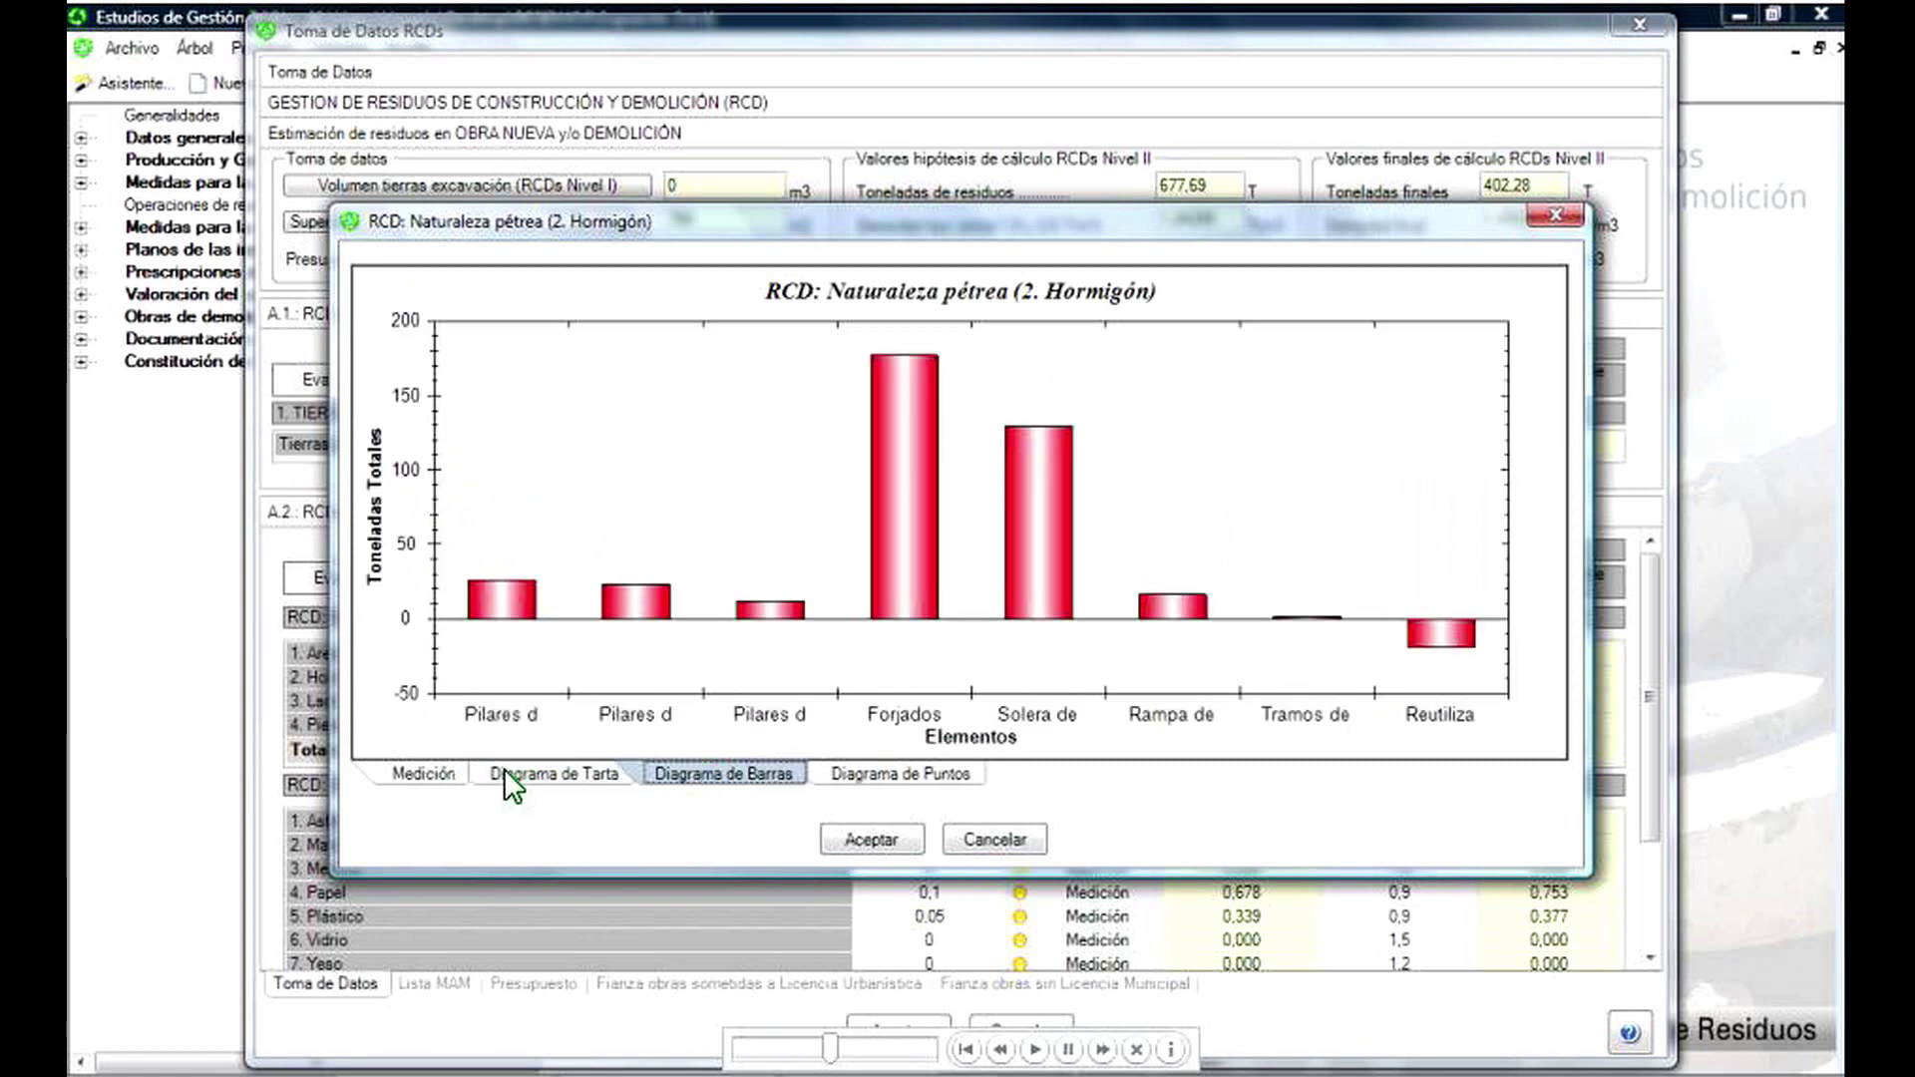
click(435, 770)
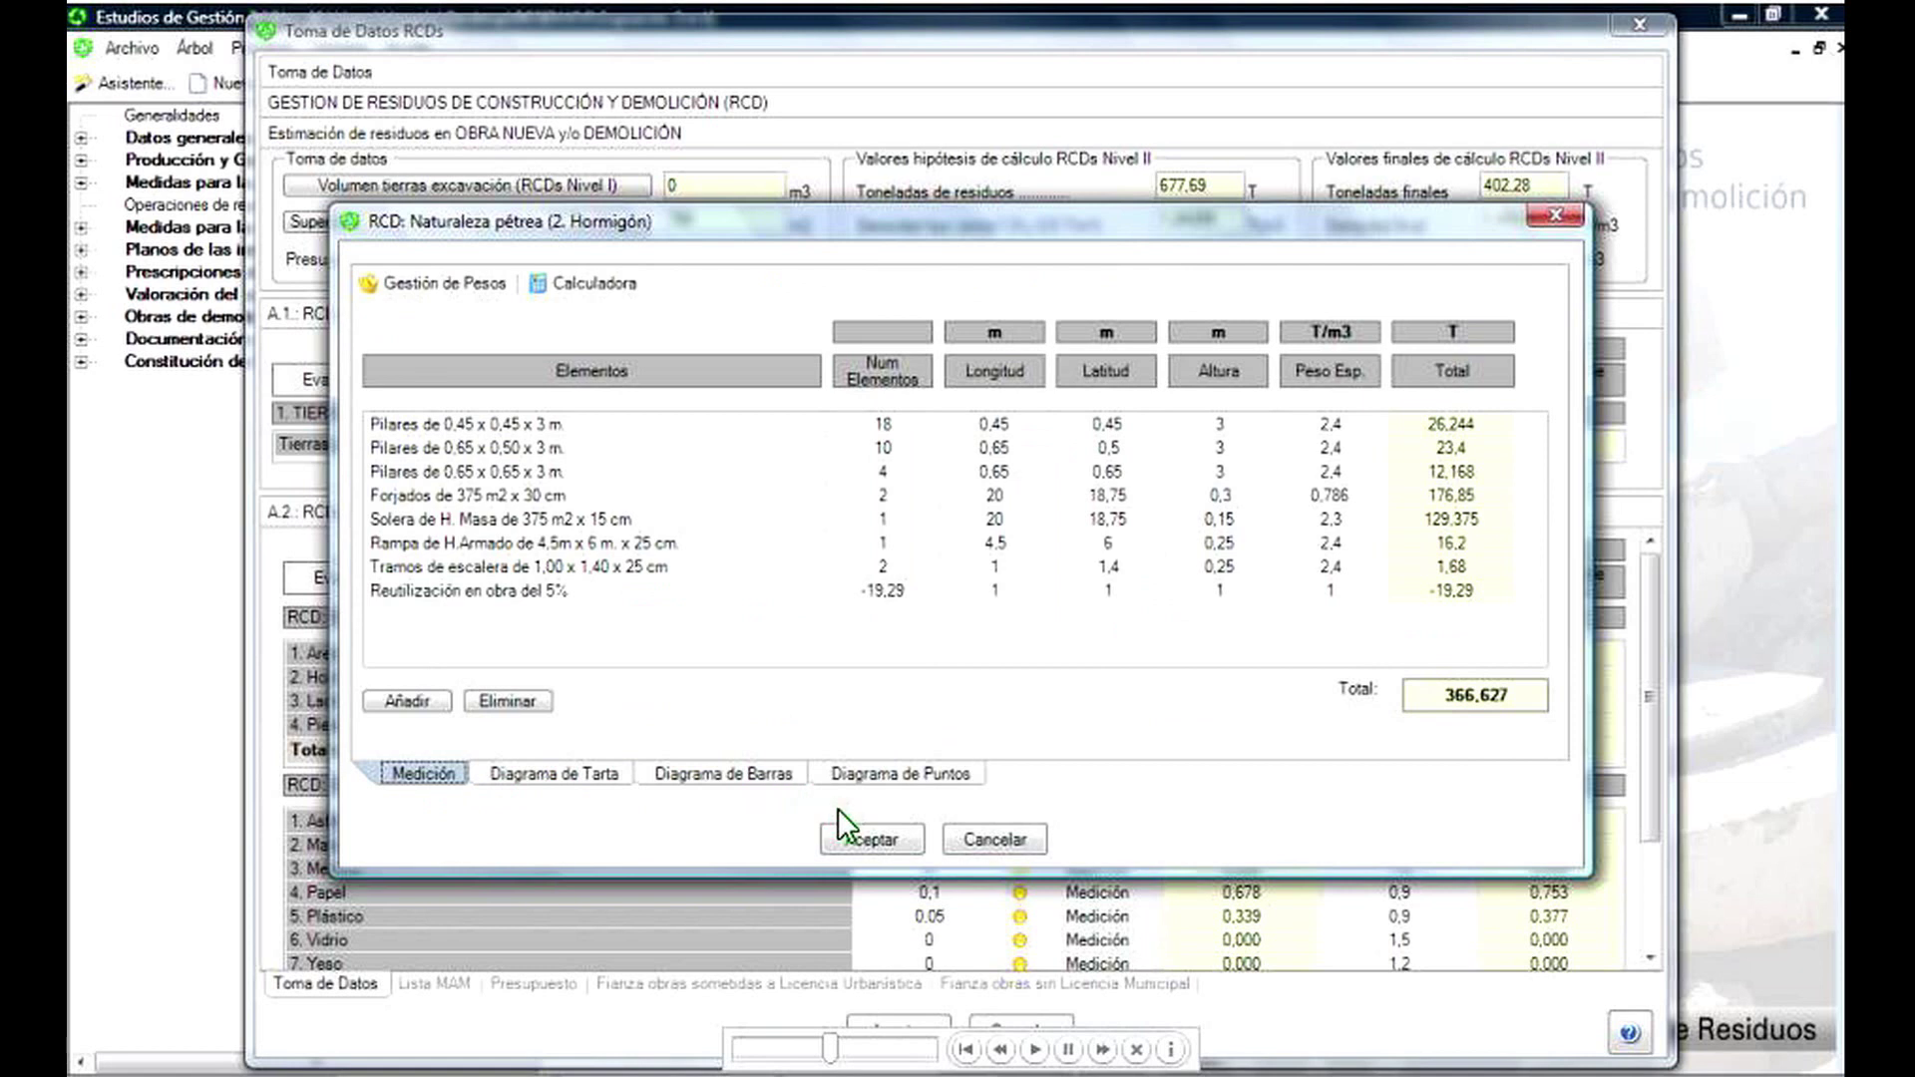
click(868, 839)
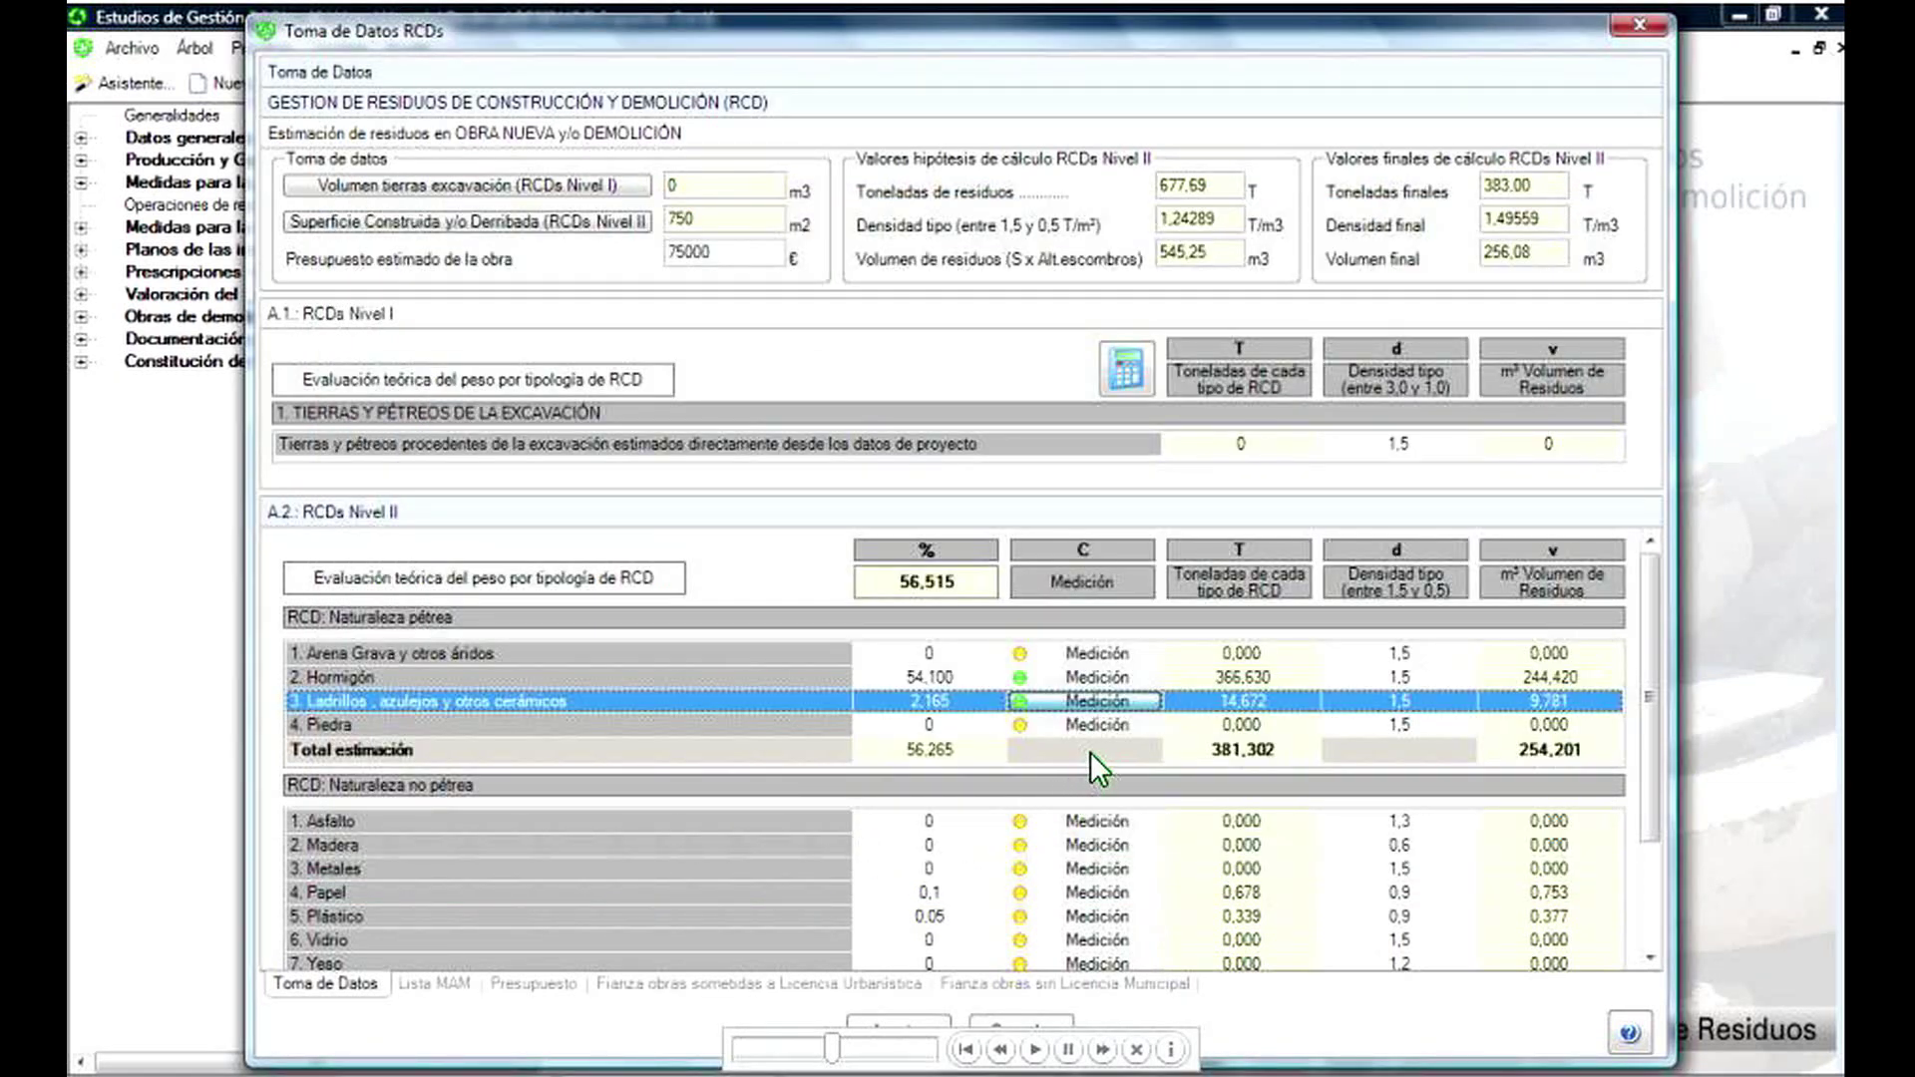
- In the Ladrillos, azulejos y otros cerámicos measurement, add an element "reutilización 15% en obra" with -2,2 as its number of elements
click(1103, 698)
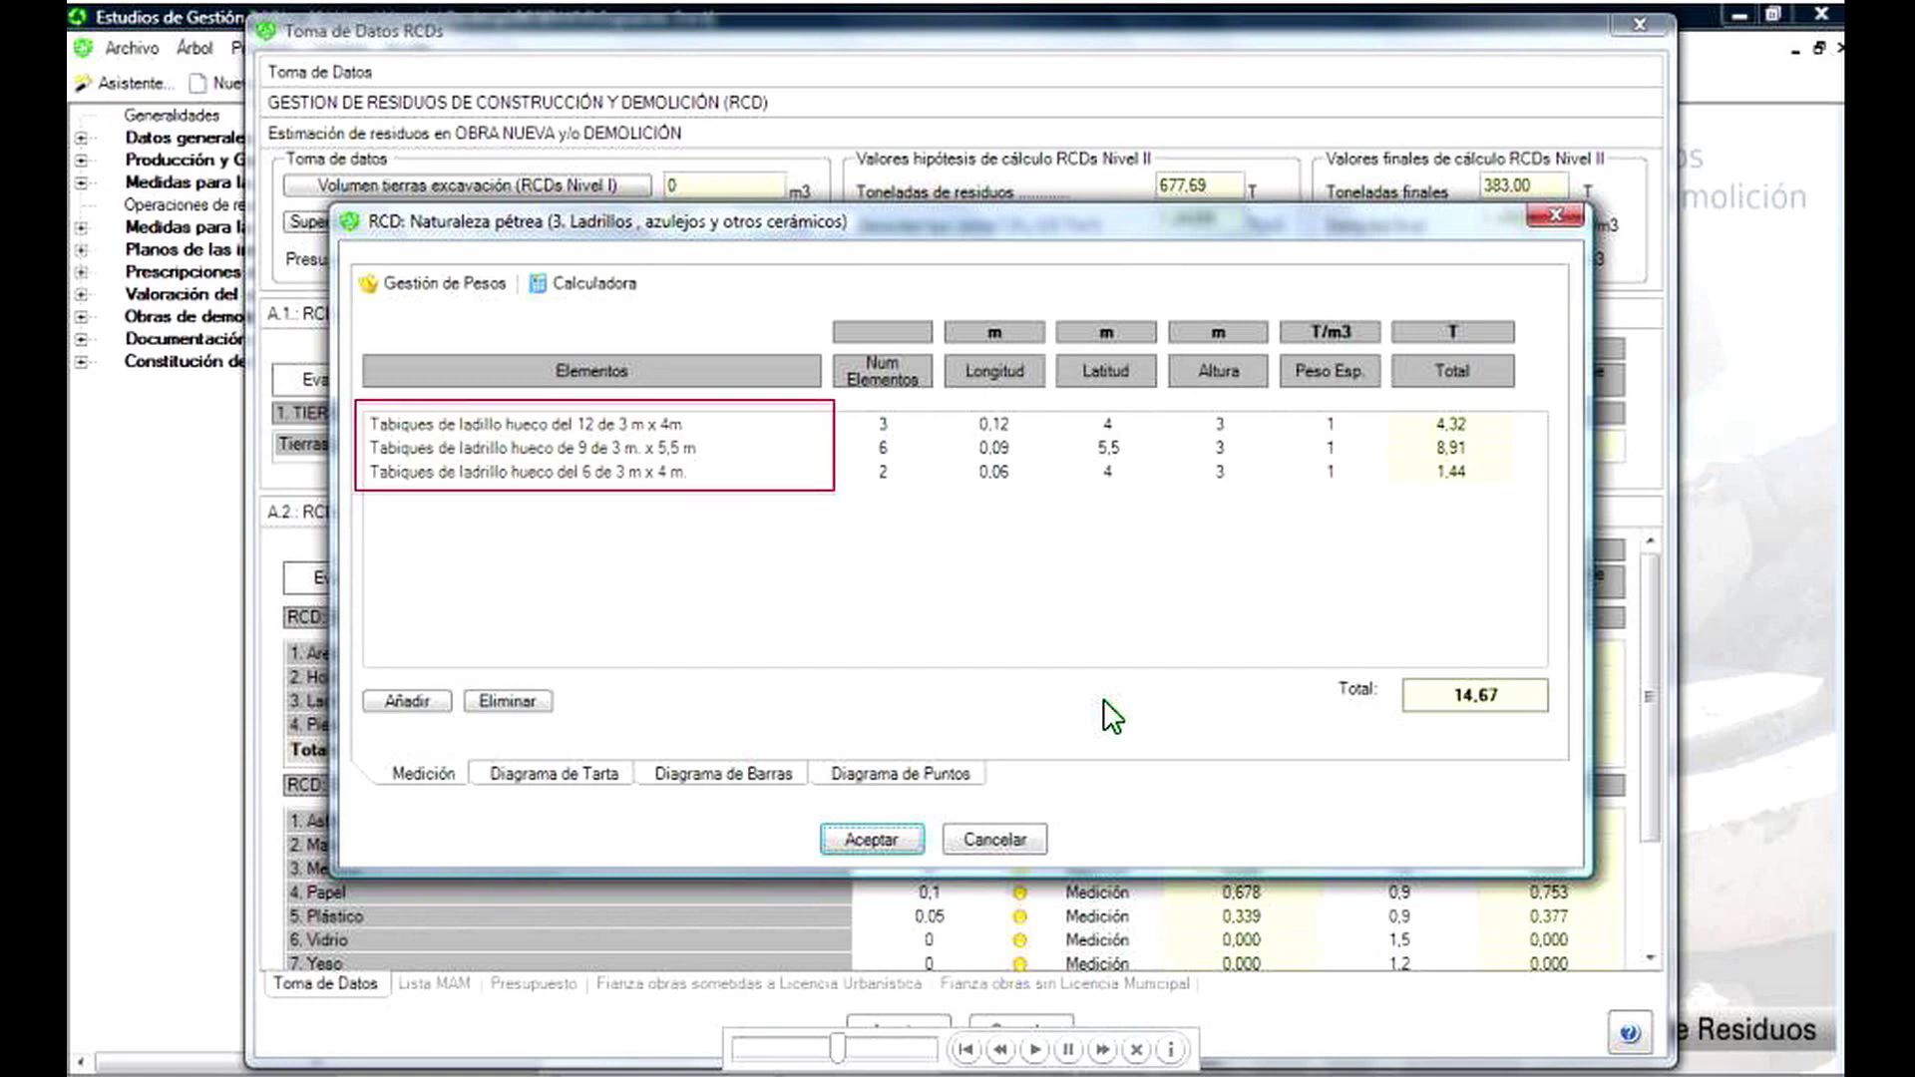
click(619, 425)
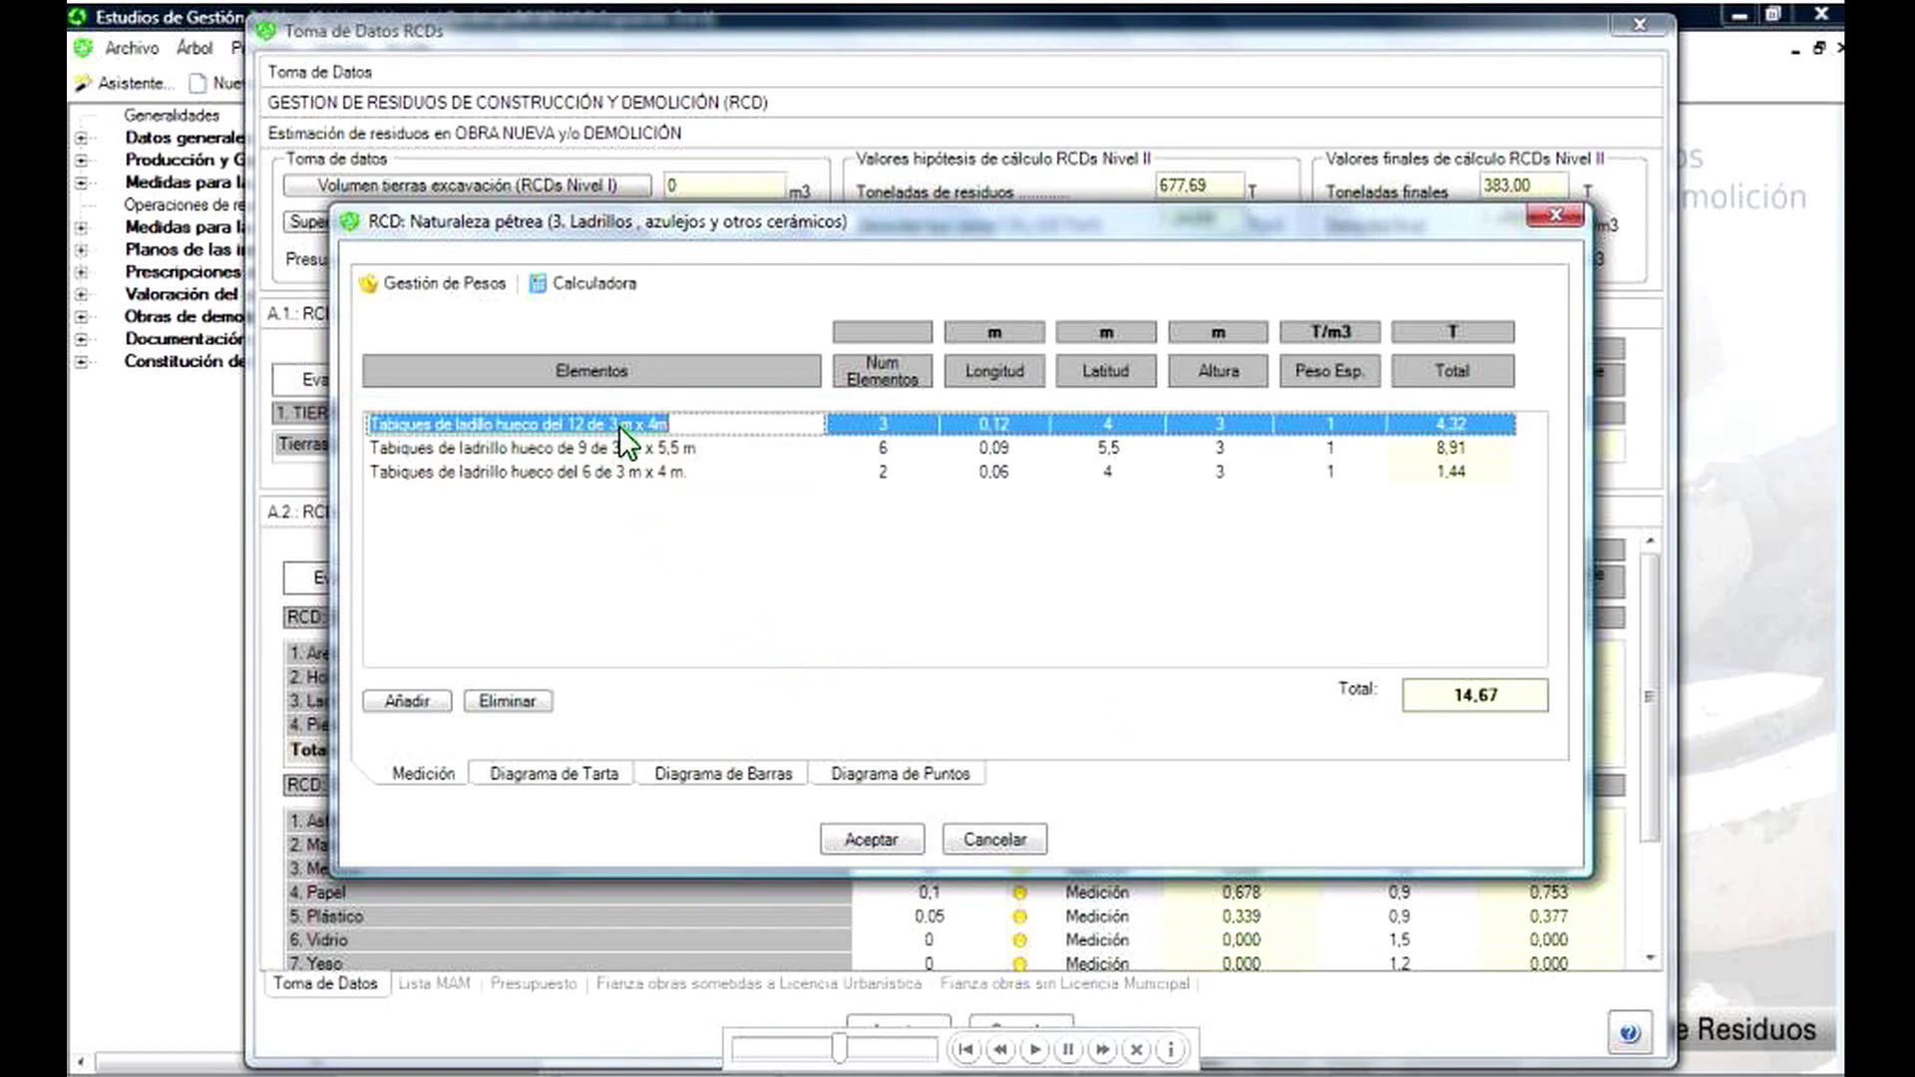
click(620, 451)
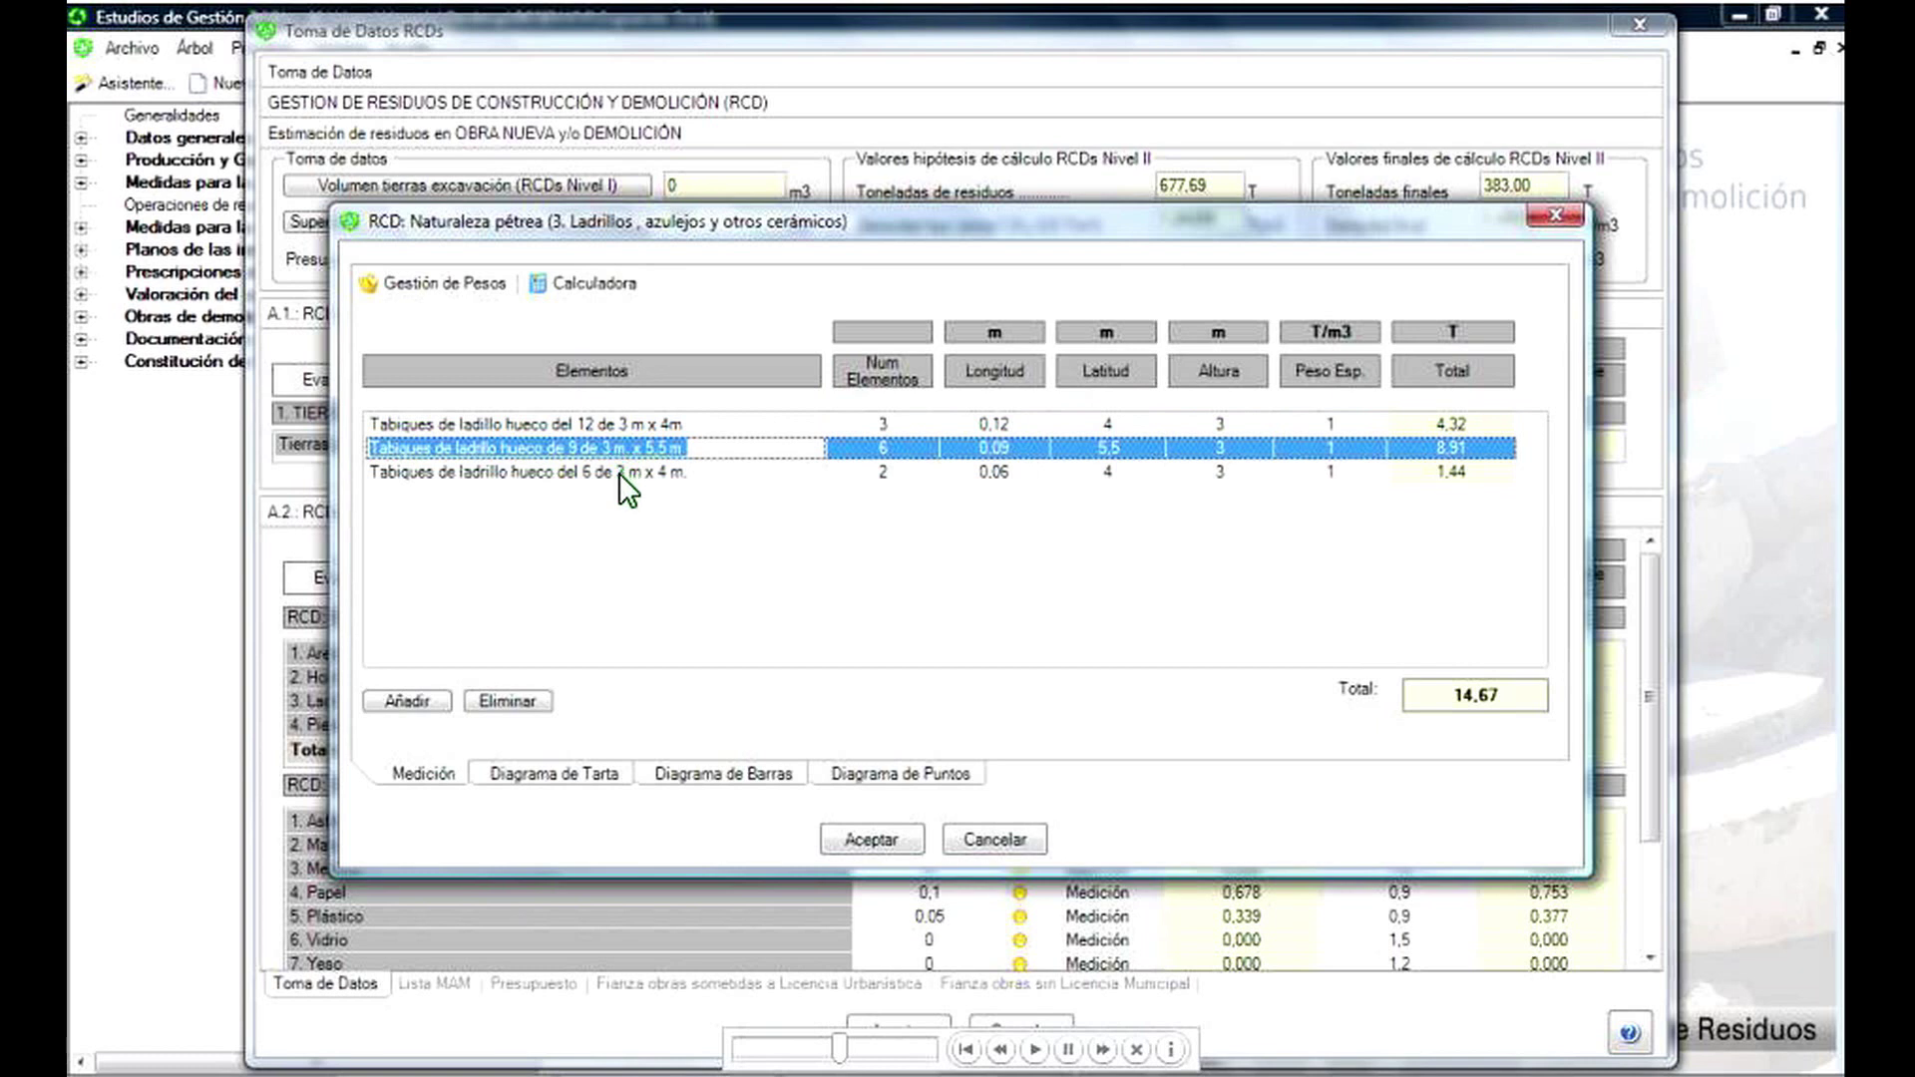
click(621, 474)
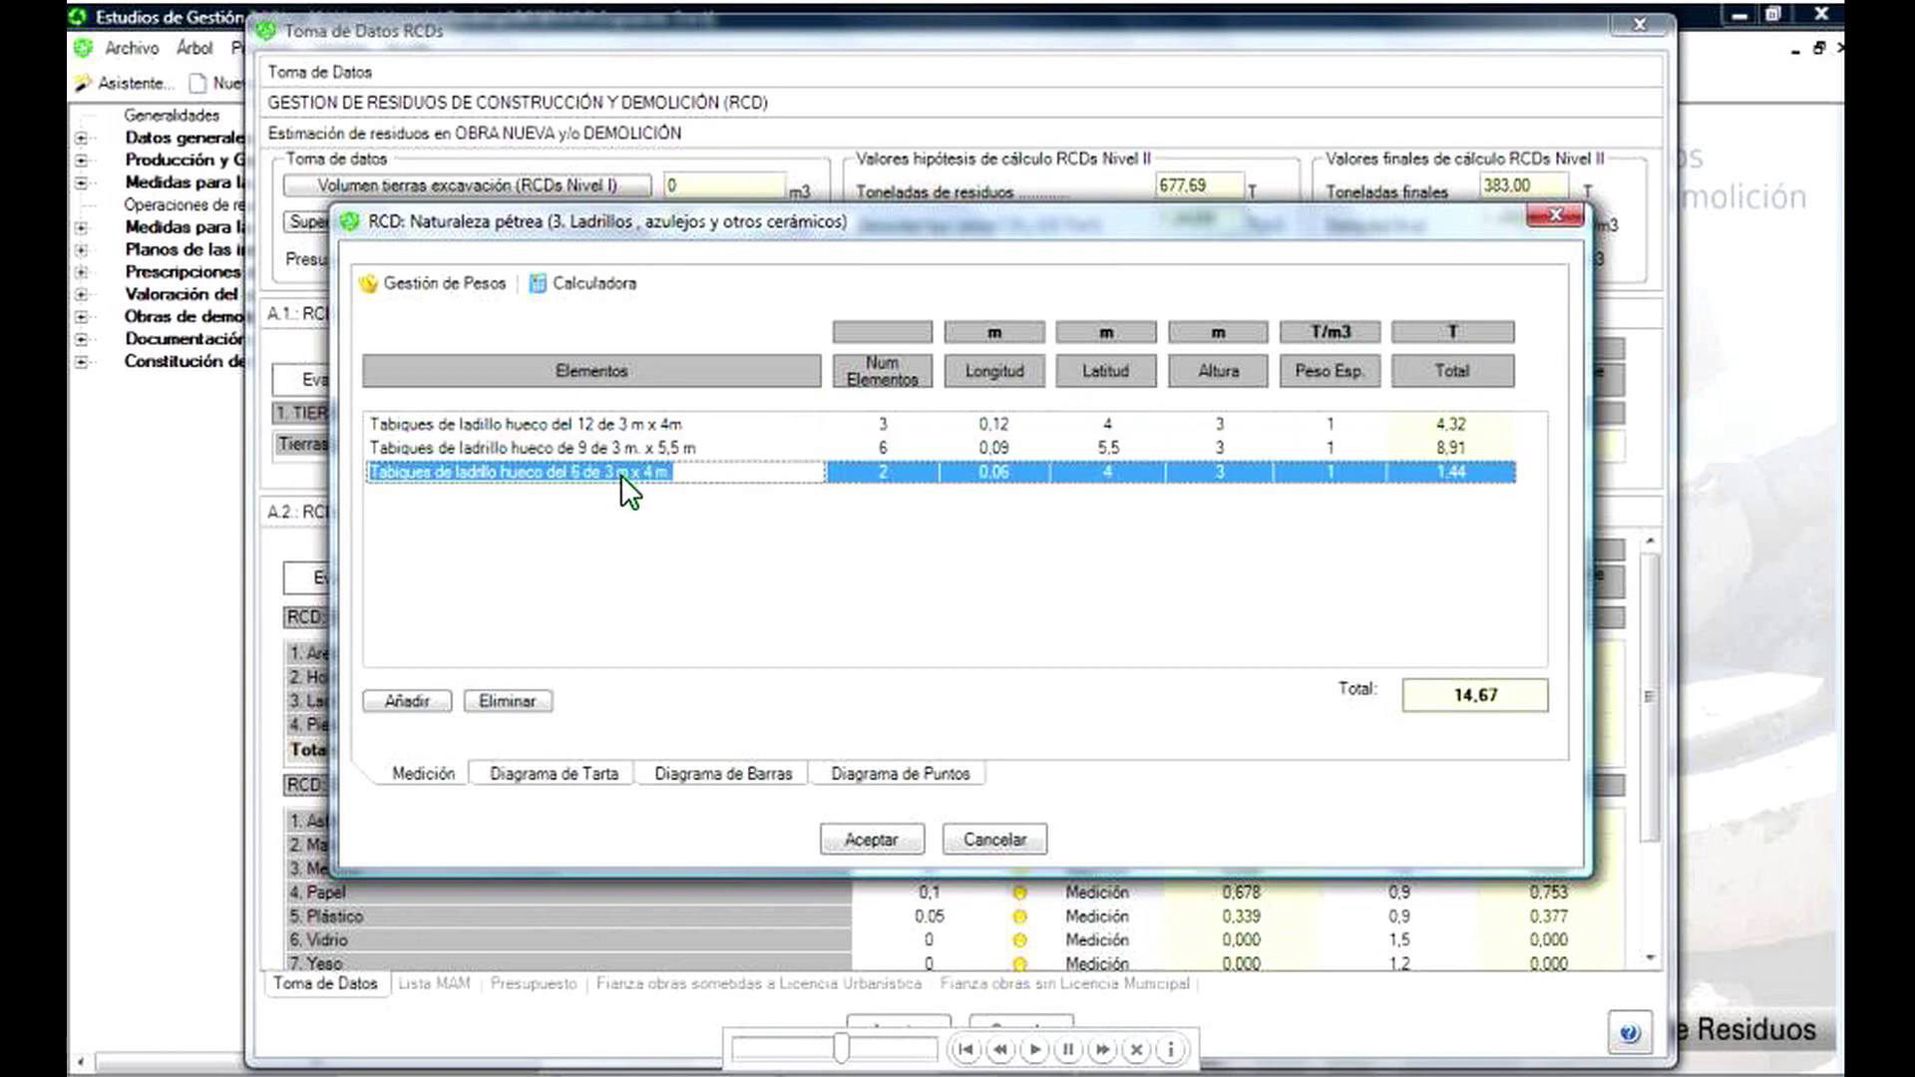
click(427, 698)
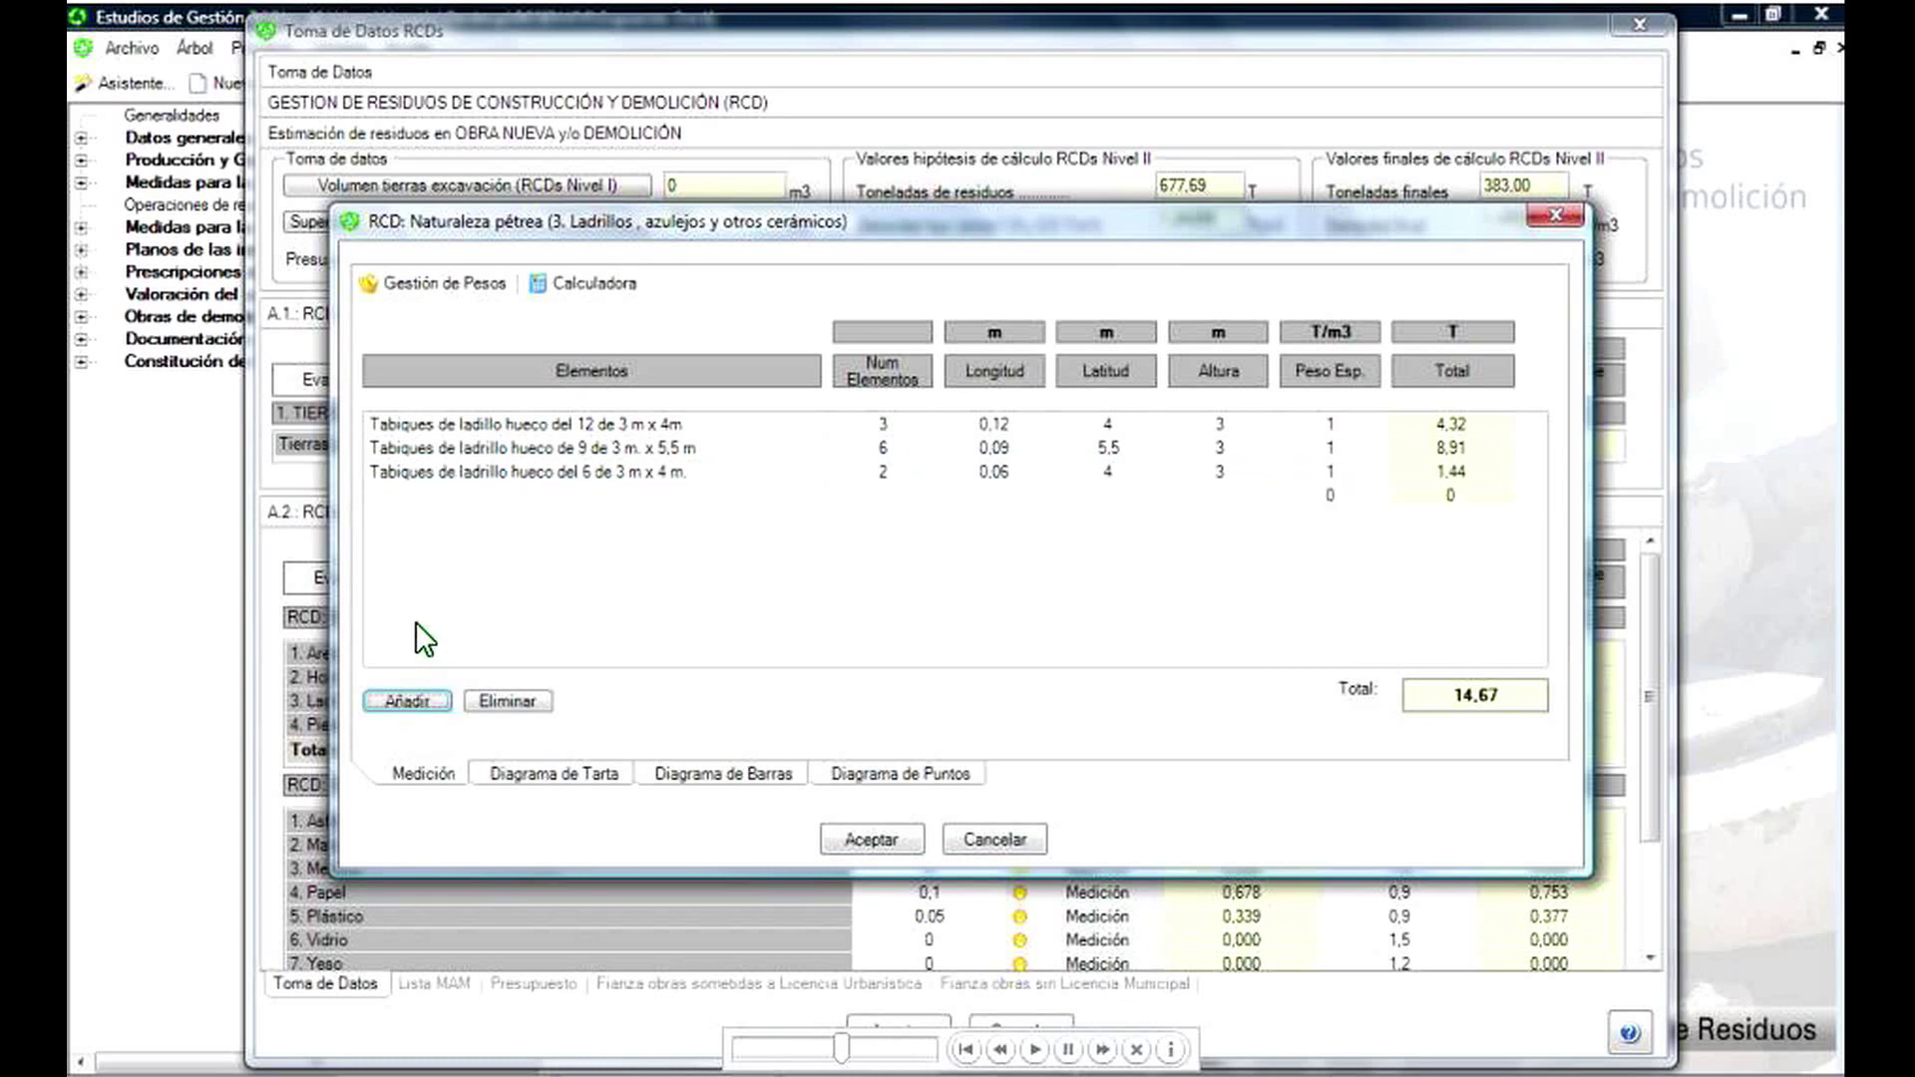
click(415, 503)
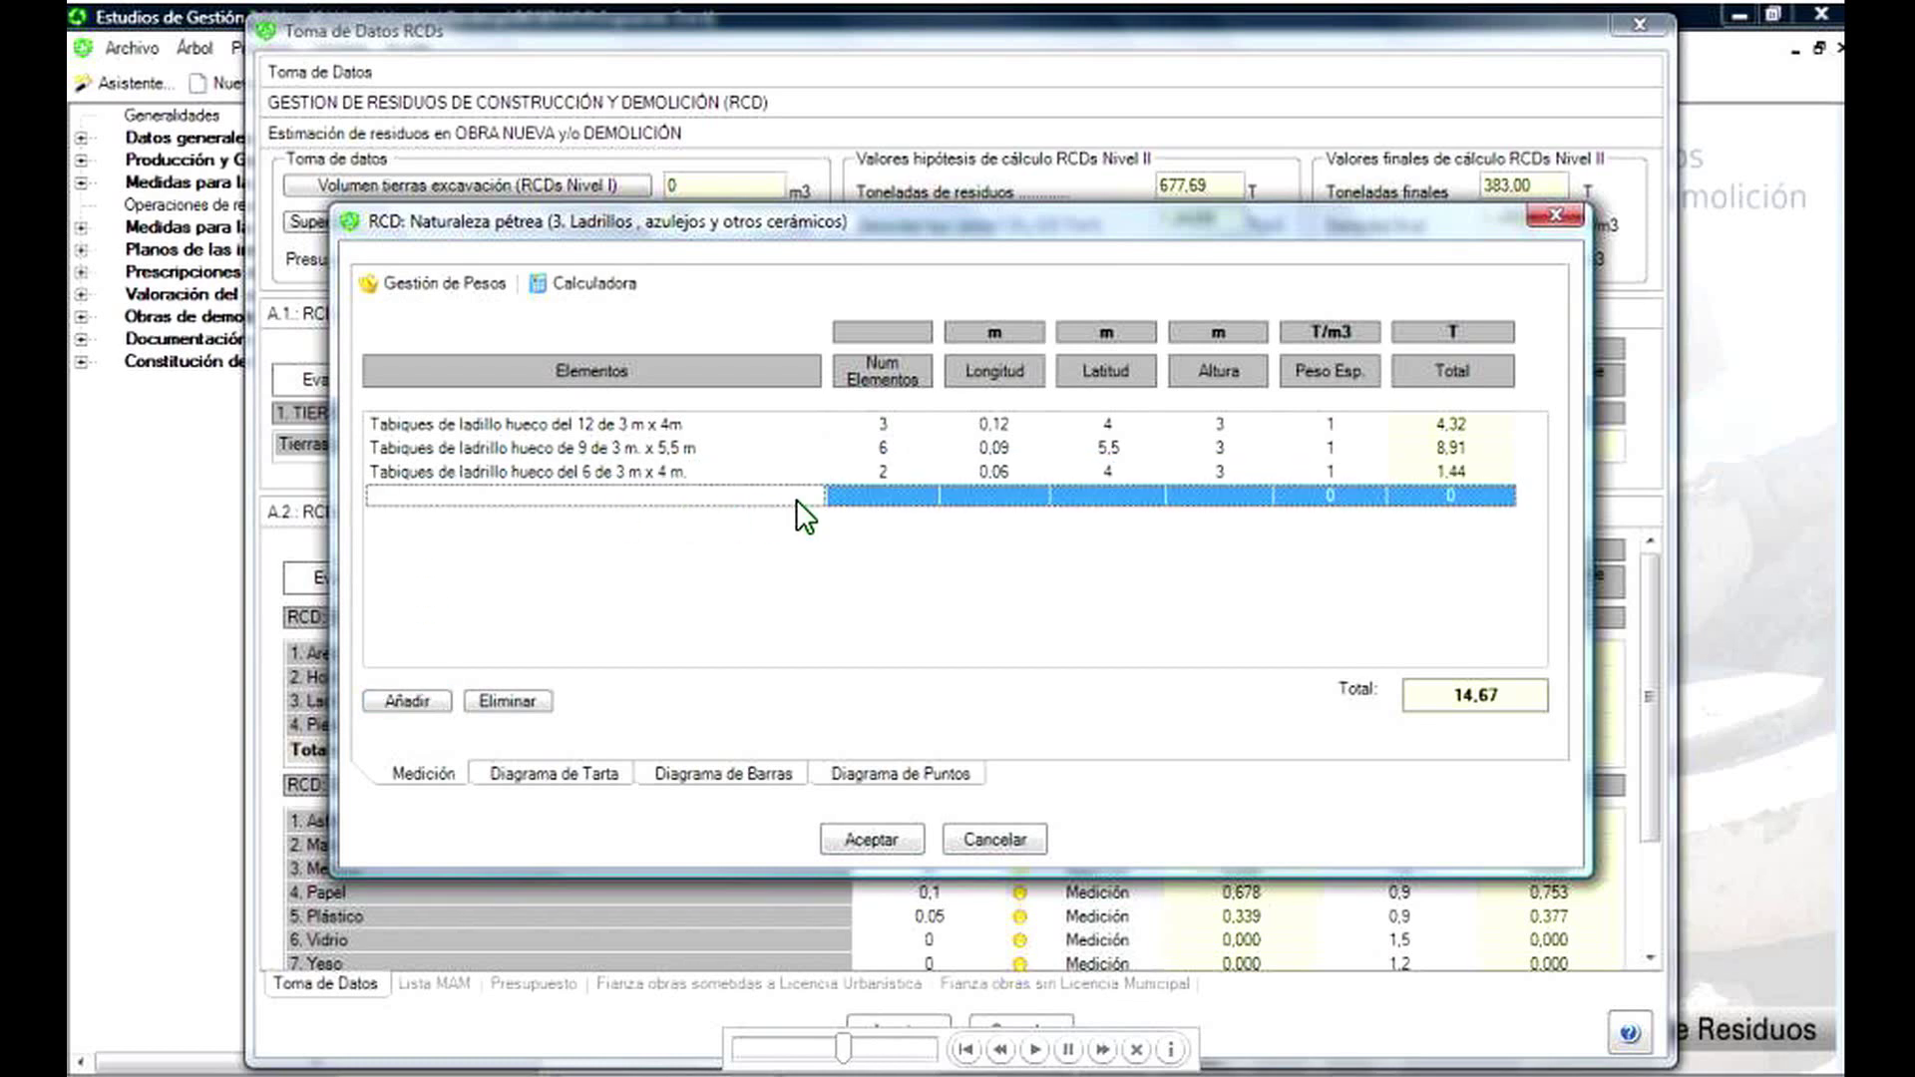
text(reutilización 15% en obra)
click(884, 496)
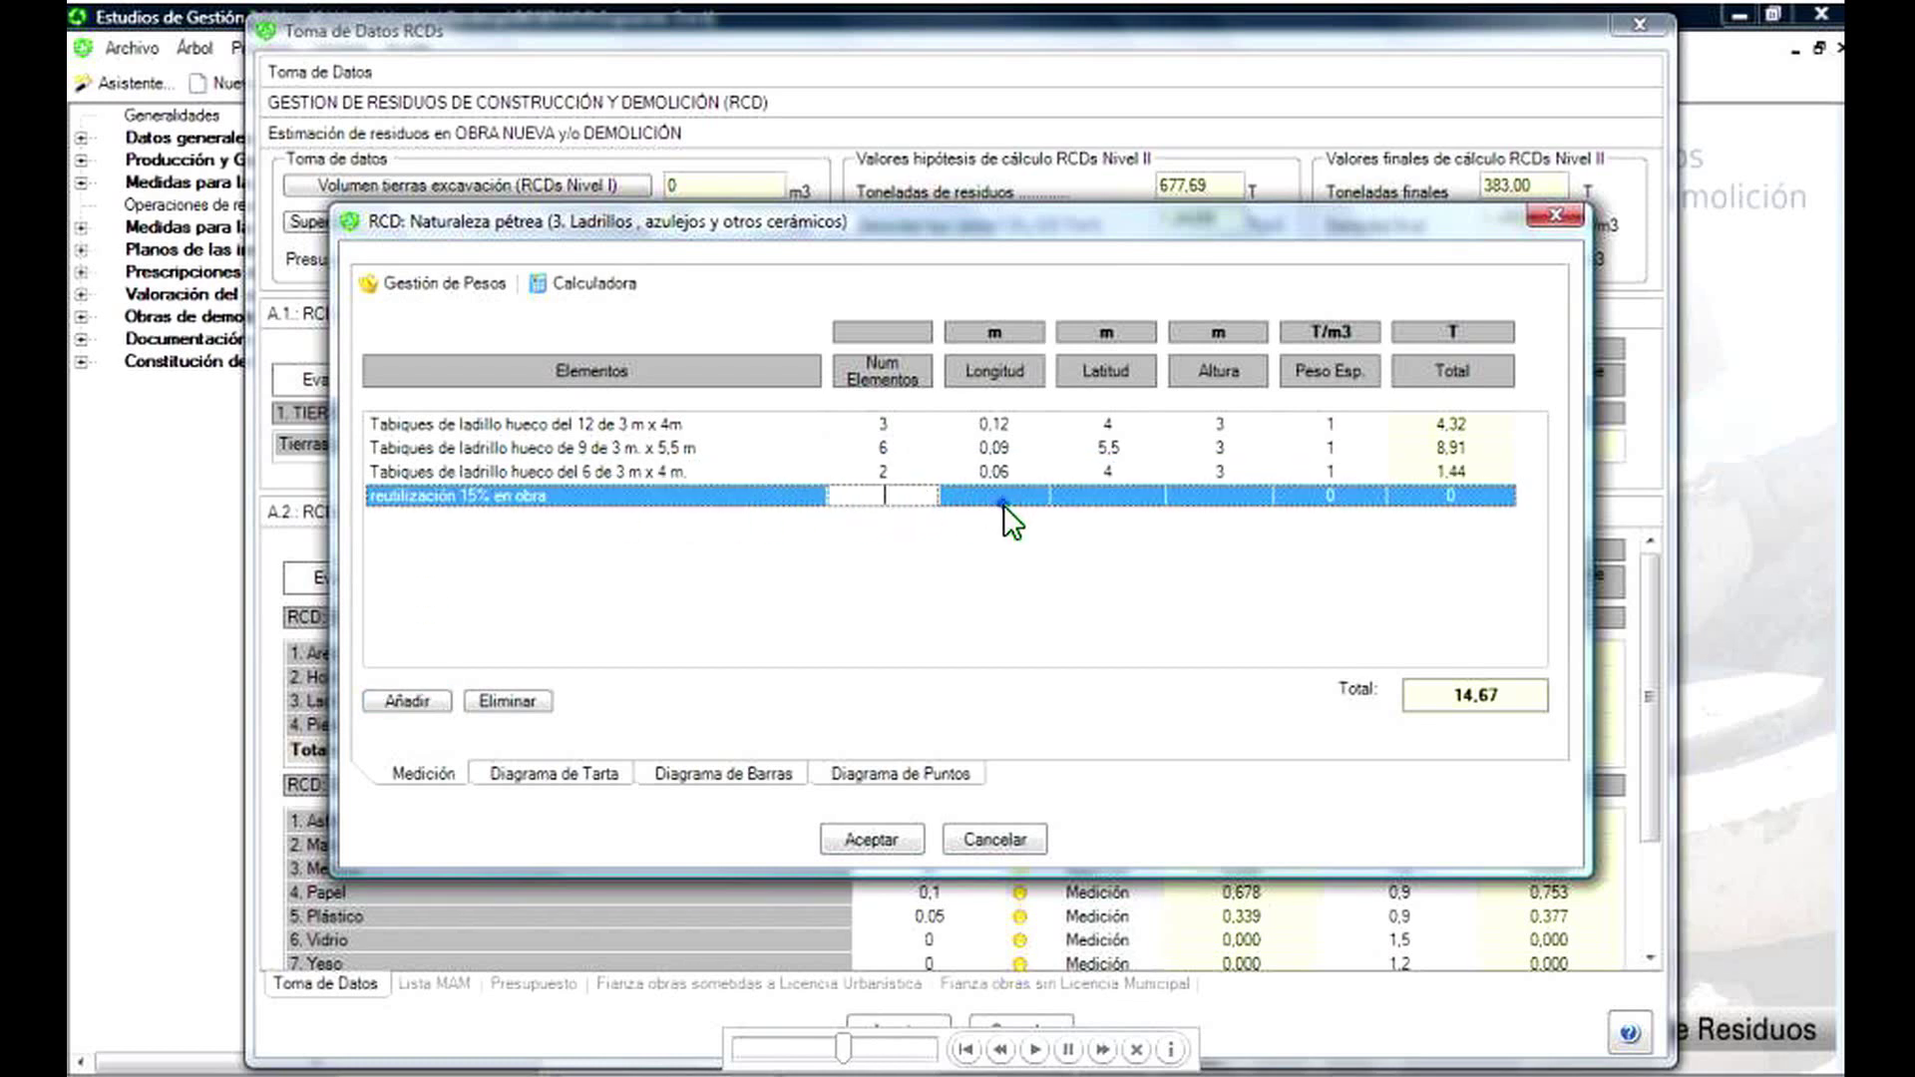
text(-2,2)
- Set the length, width, height and specific weight of the "reutilización 15% en obra" element to 1 each
click(1003, 504)
text(1)
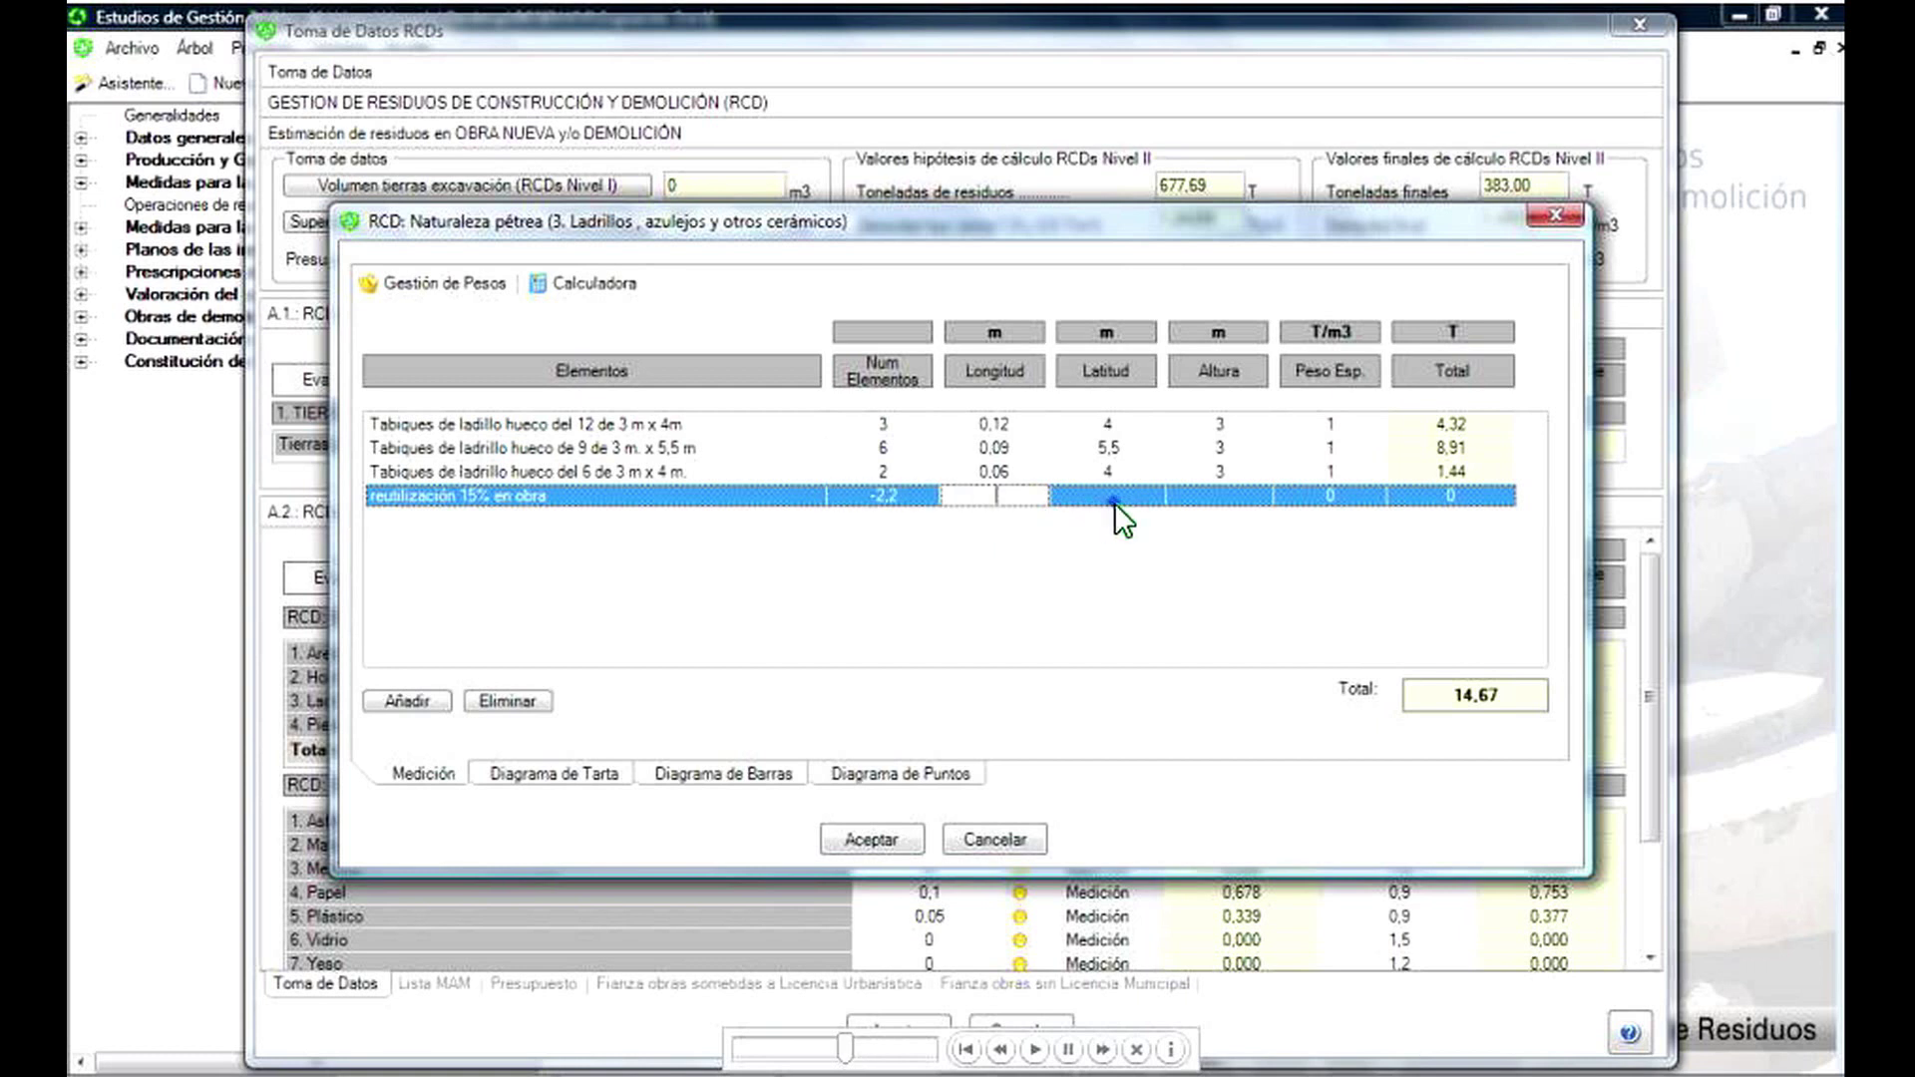
click(1115, 502)
text(1)
click(1218, 499)
text(1)
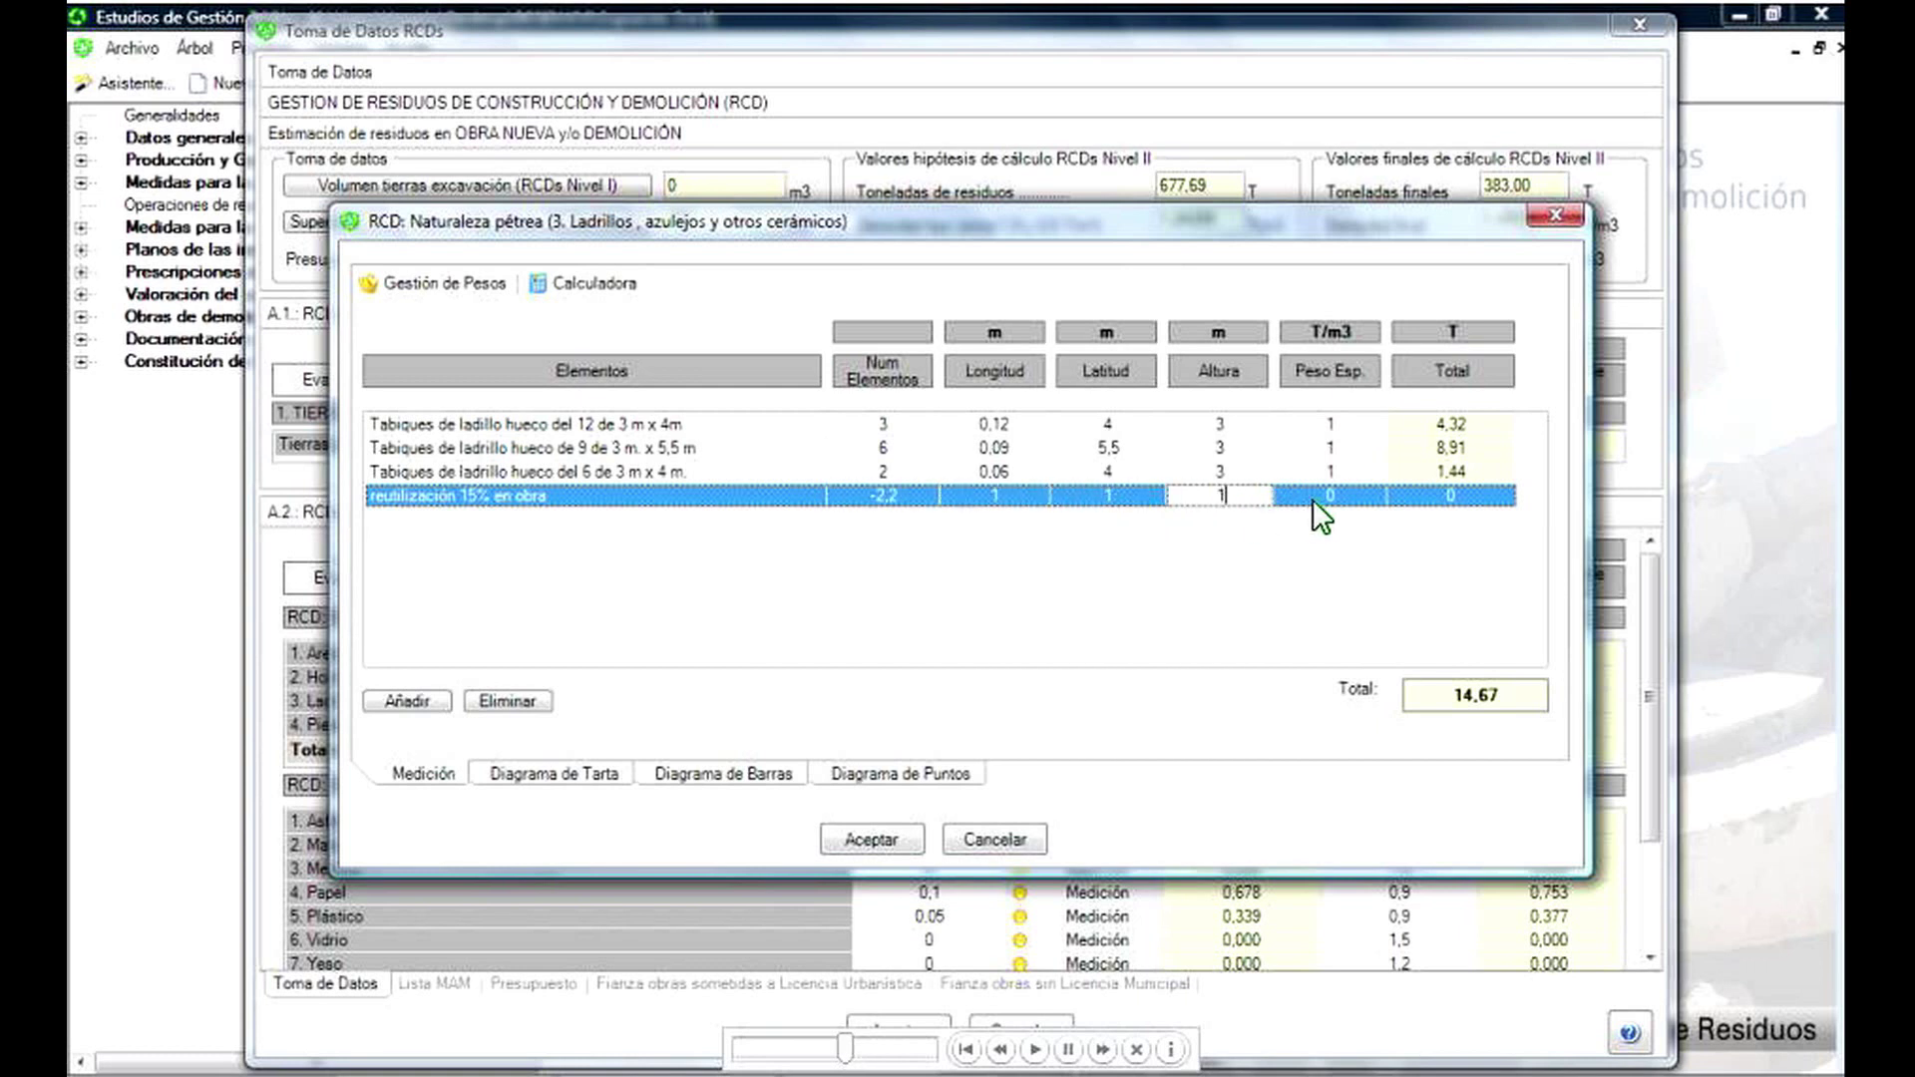
click(1337, 500)
text(1,6)
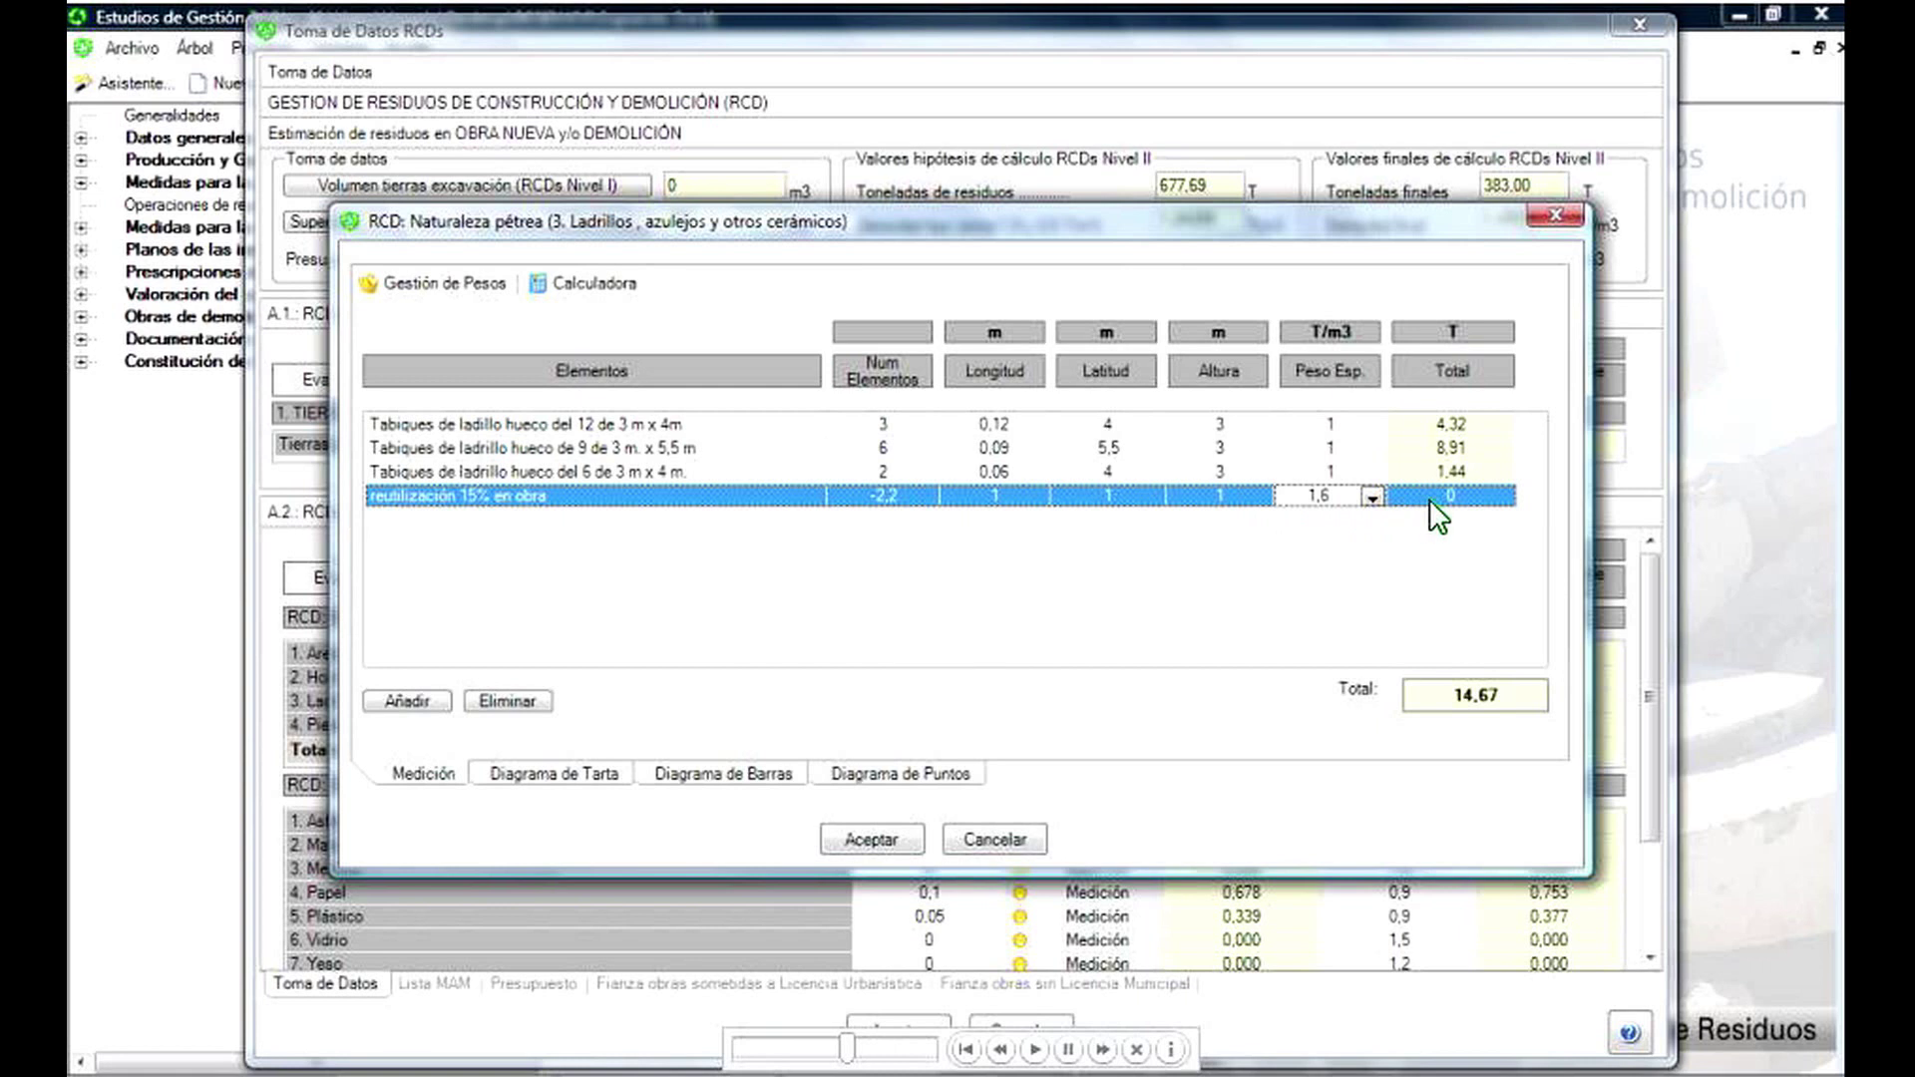
click(1432, 499)
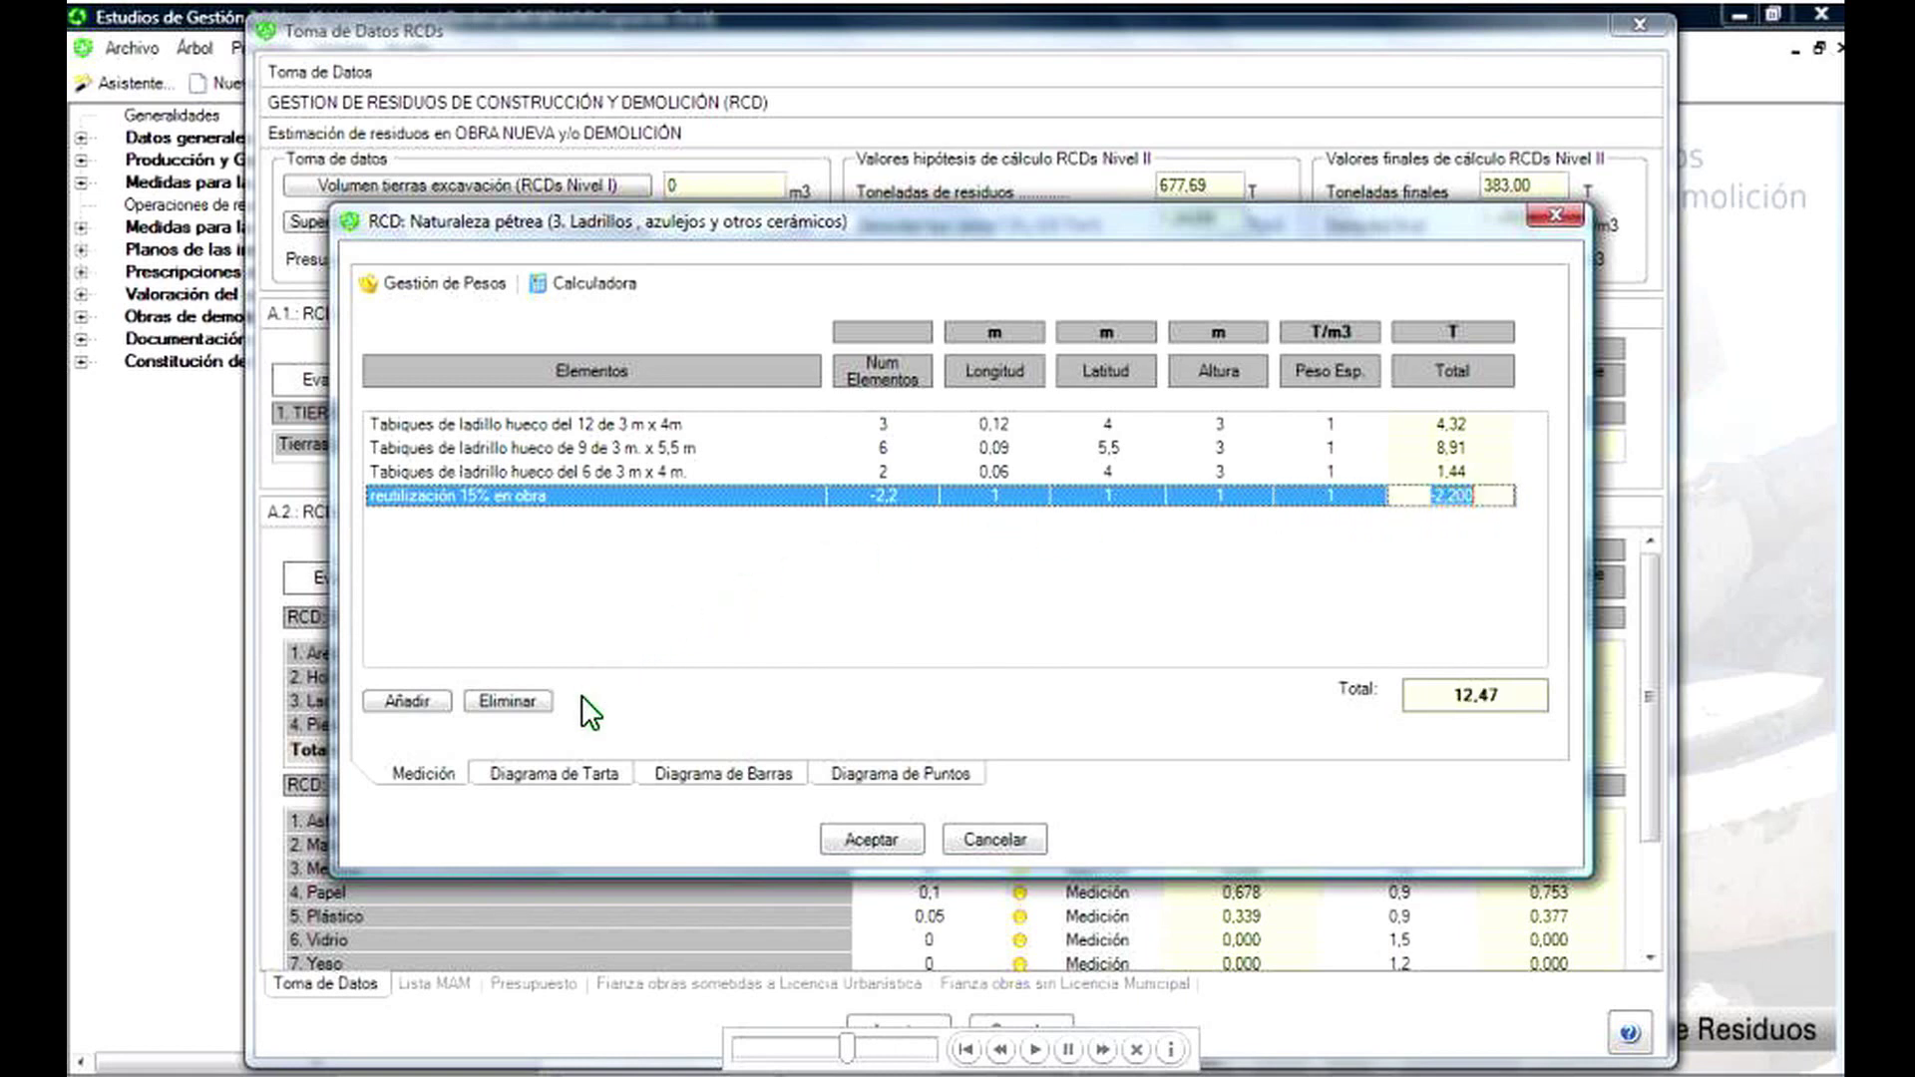
- Review the pie and bar charts of the Ladrillos, azulejos y otros cerámicos measurement and accept the measurement
click(565, 773)
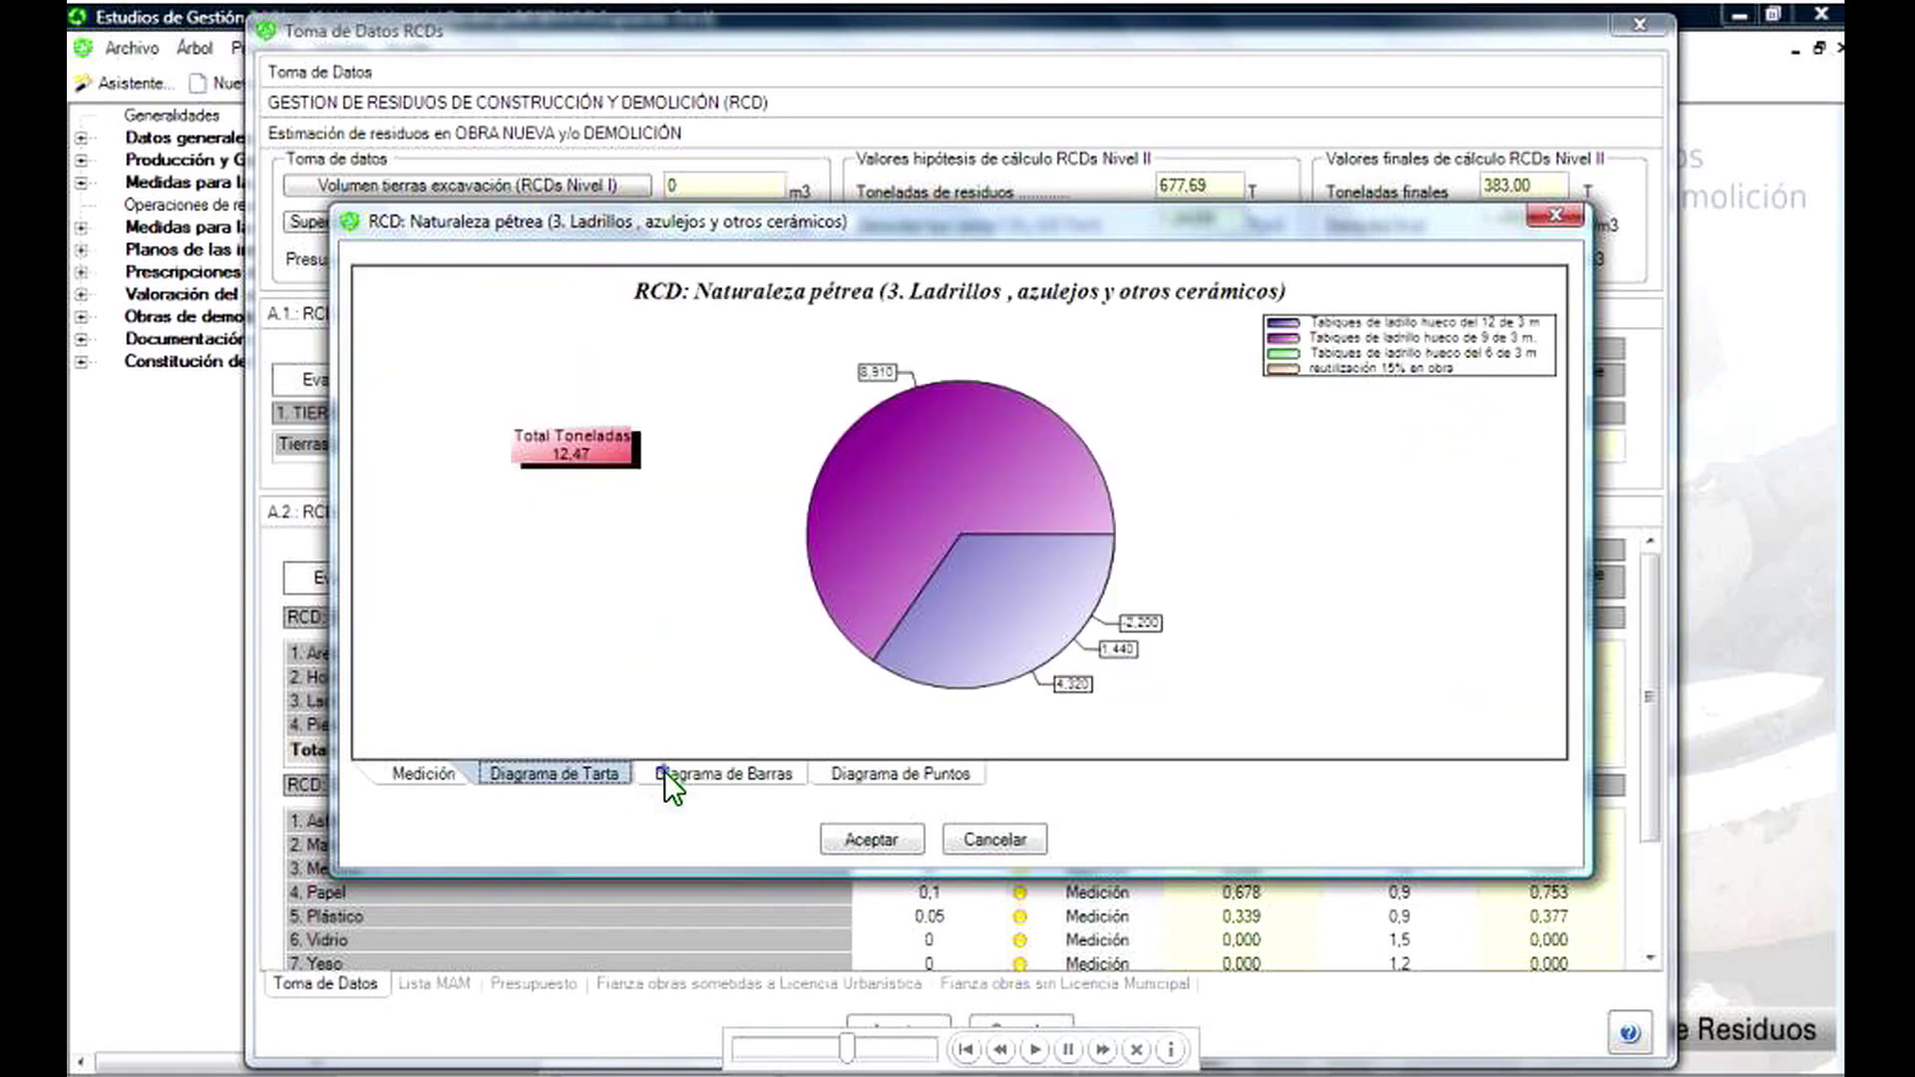
click(664, 773)
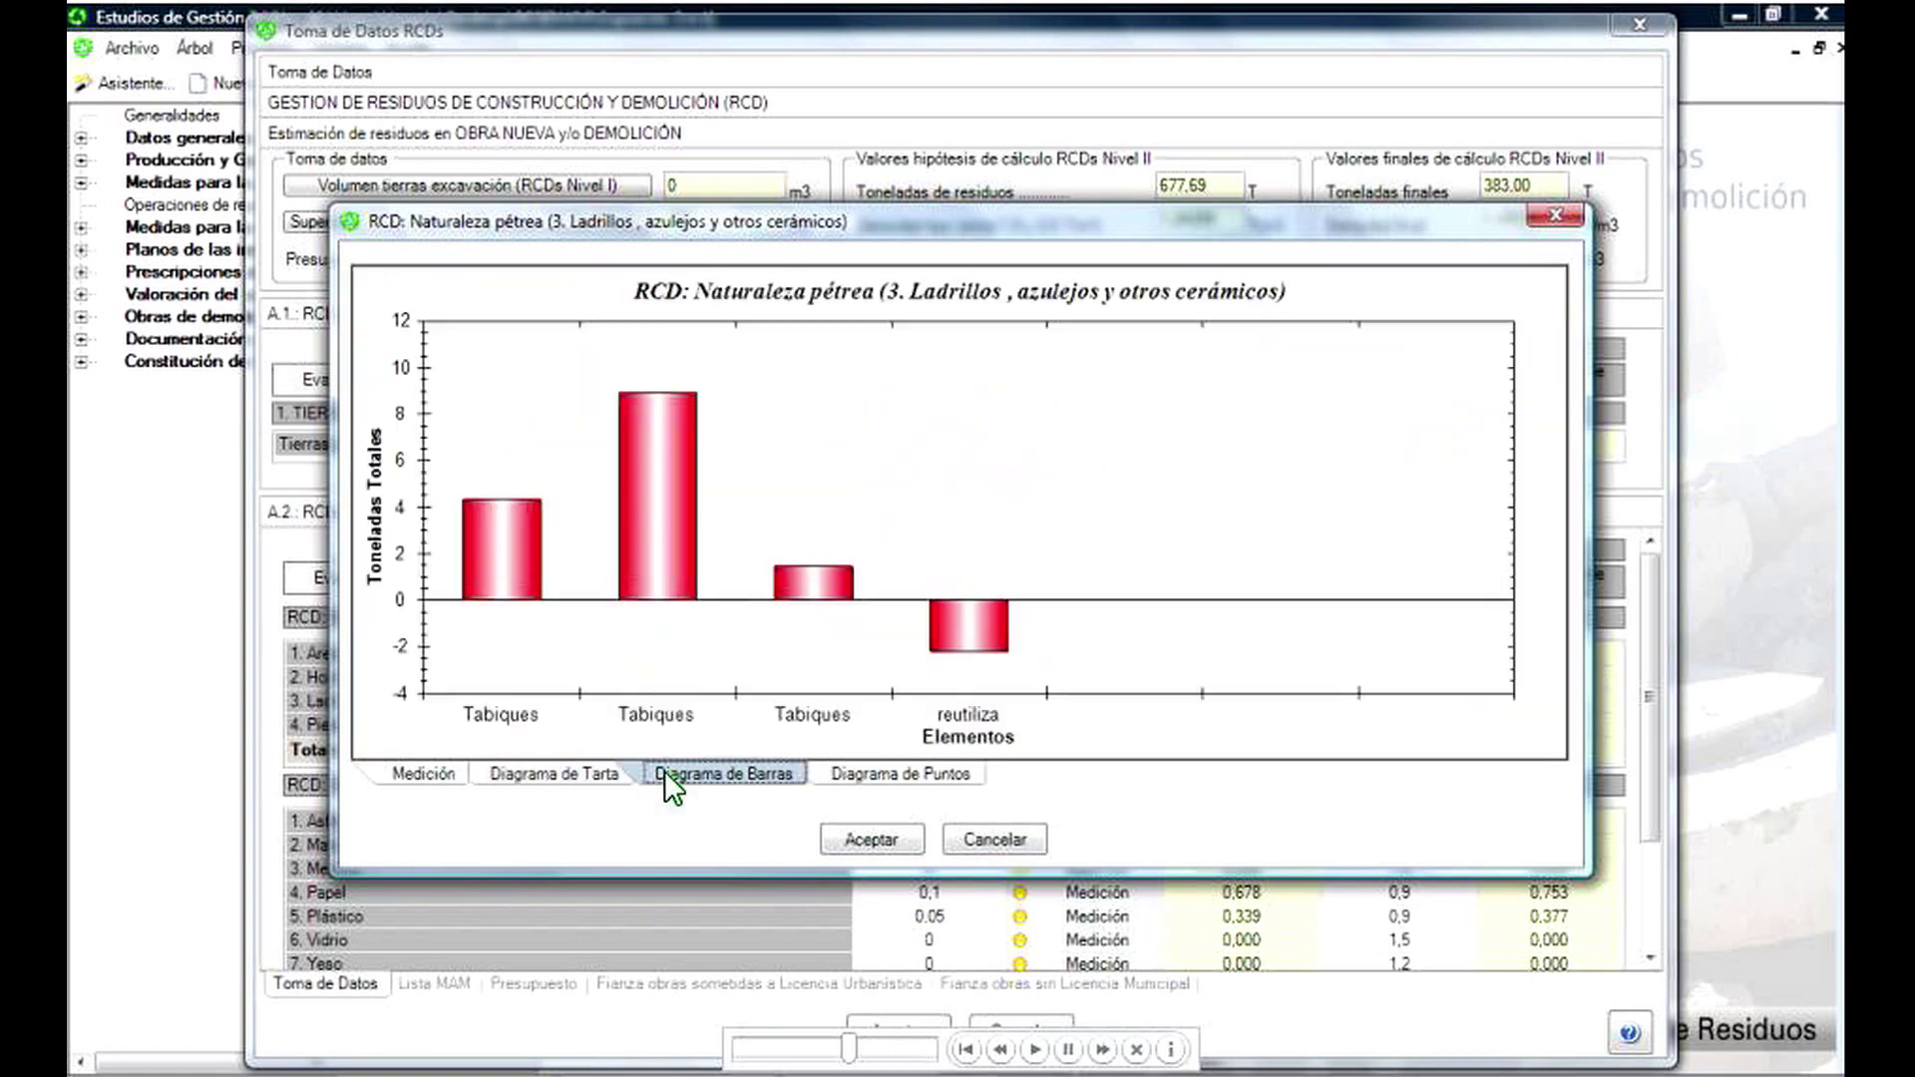
click(842, 838)
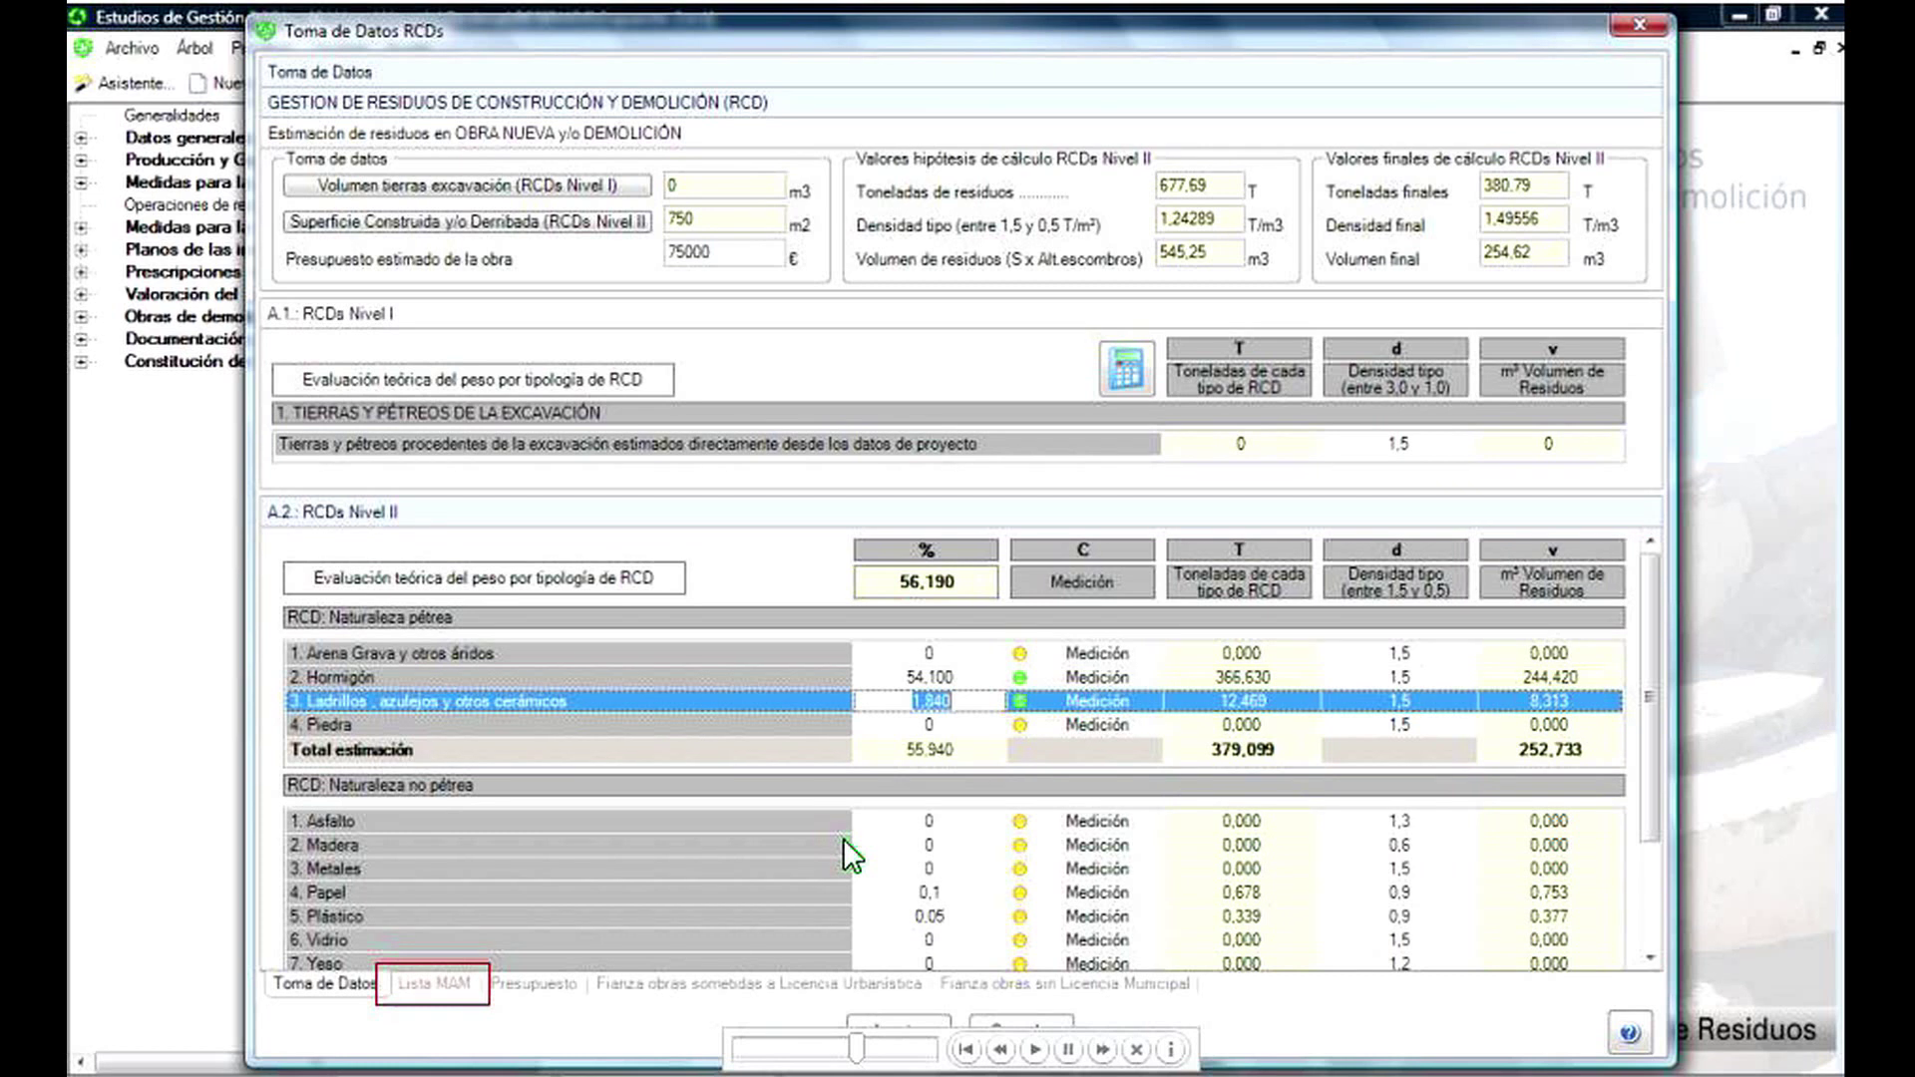
- Examine the MAM waste list and the budget's concrete, ceramics, classification, transport and management cost lines, including the BC3 export options
click(429, 974)
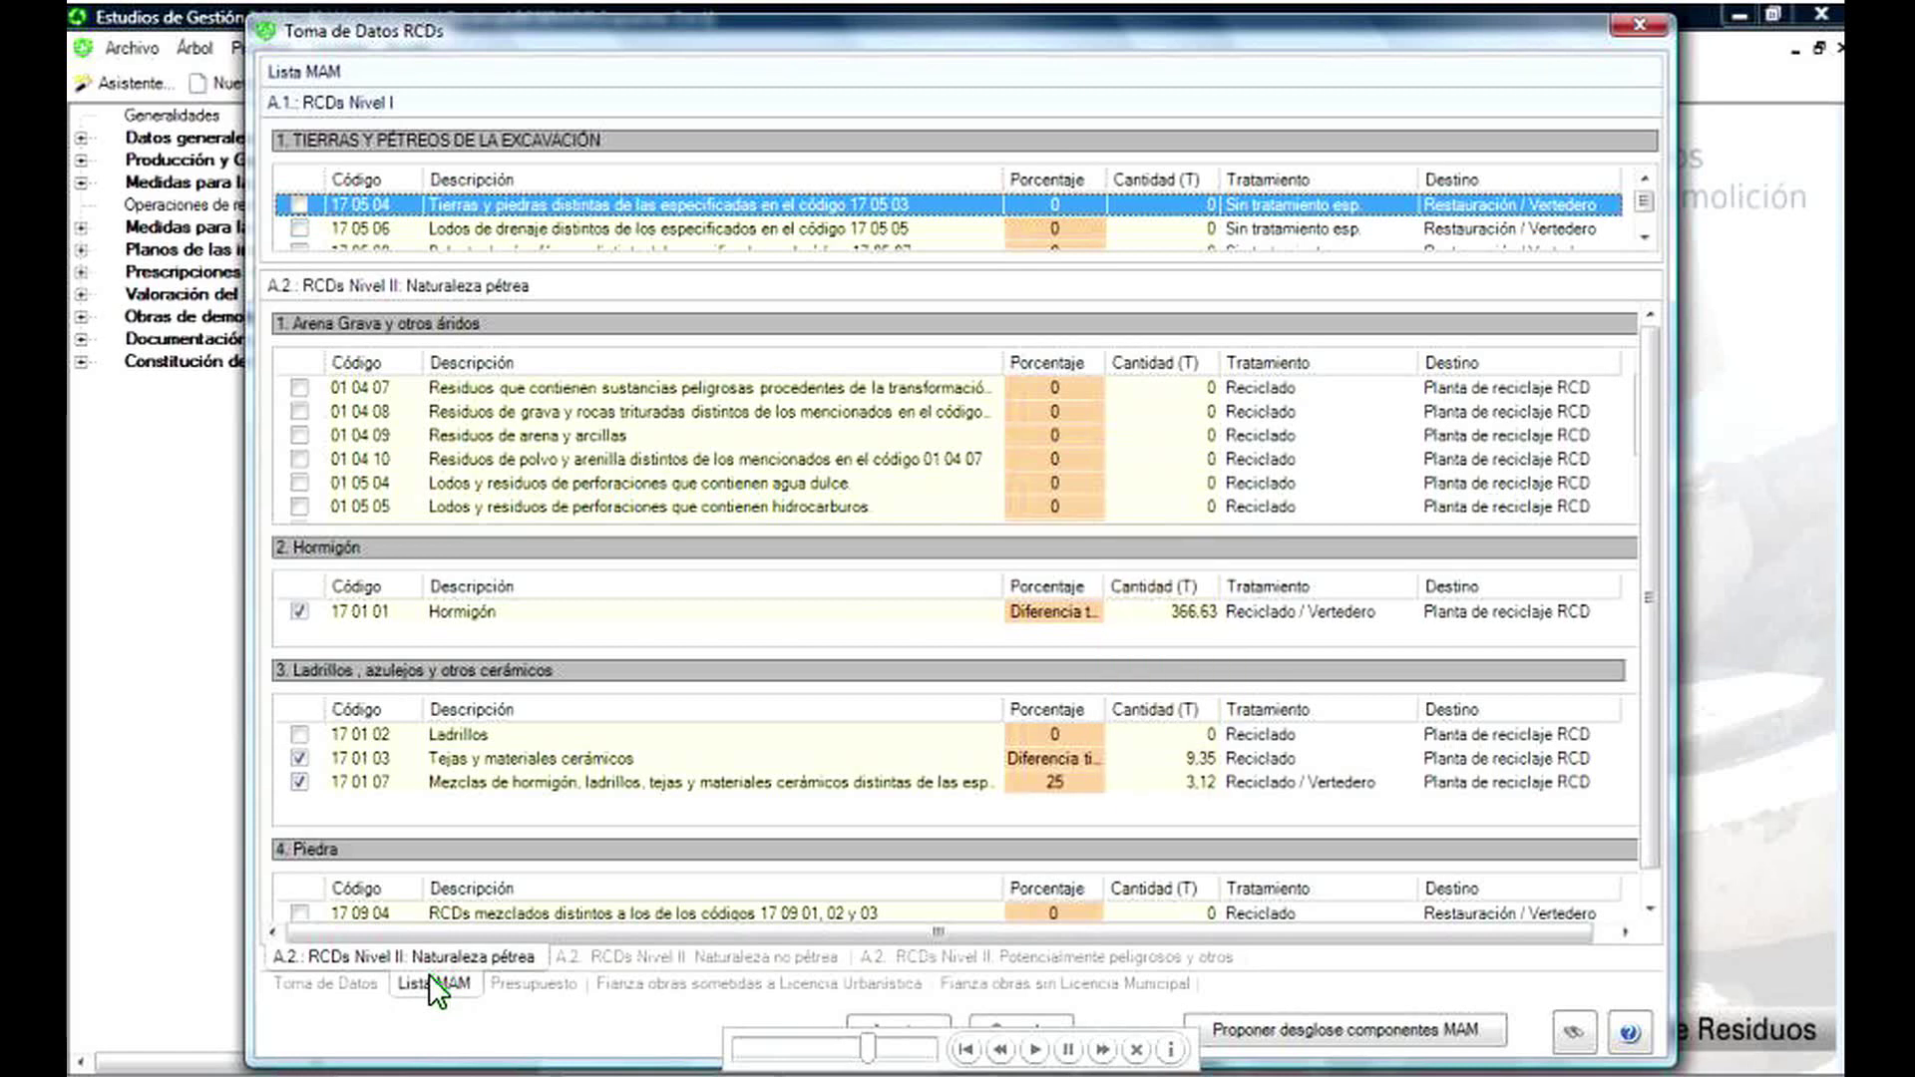
click(530, 977)
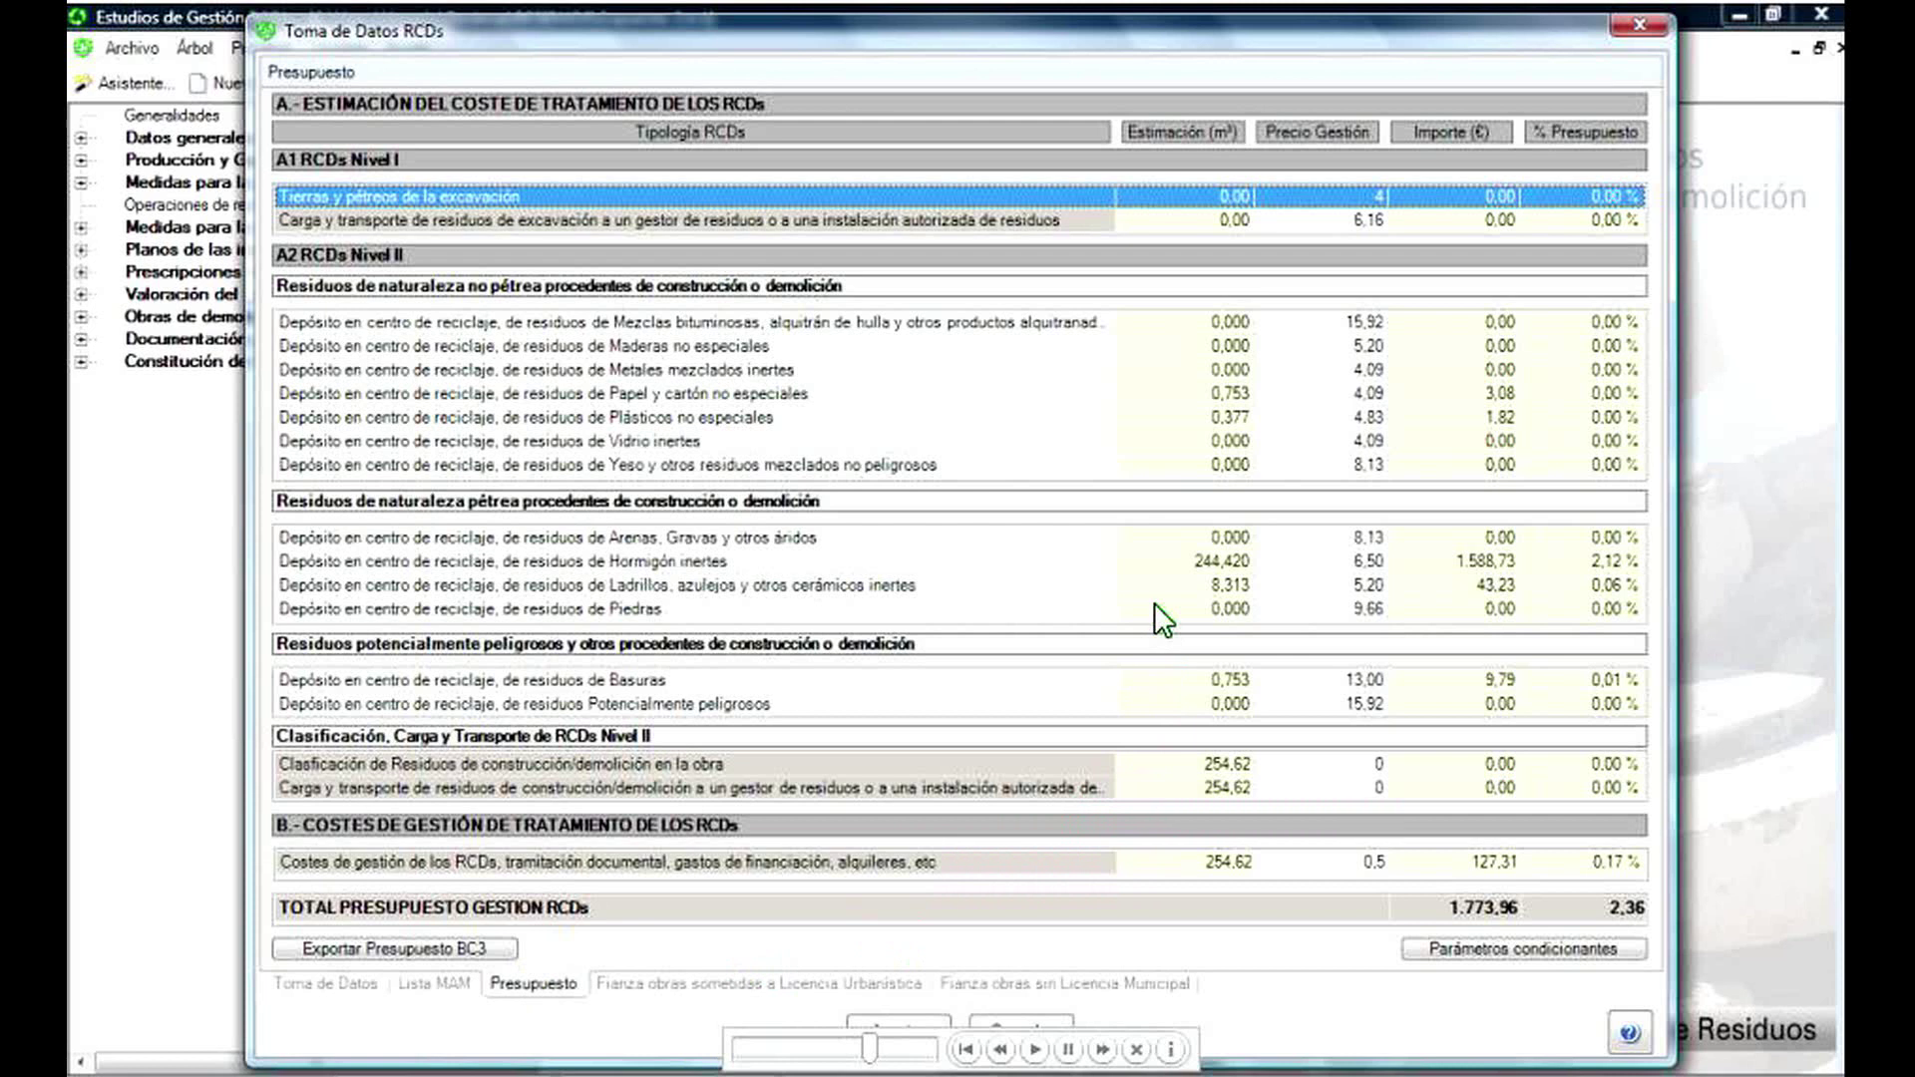
click(1157, 564)
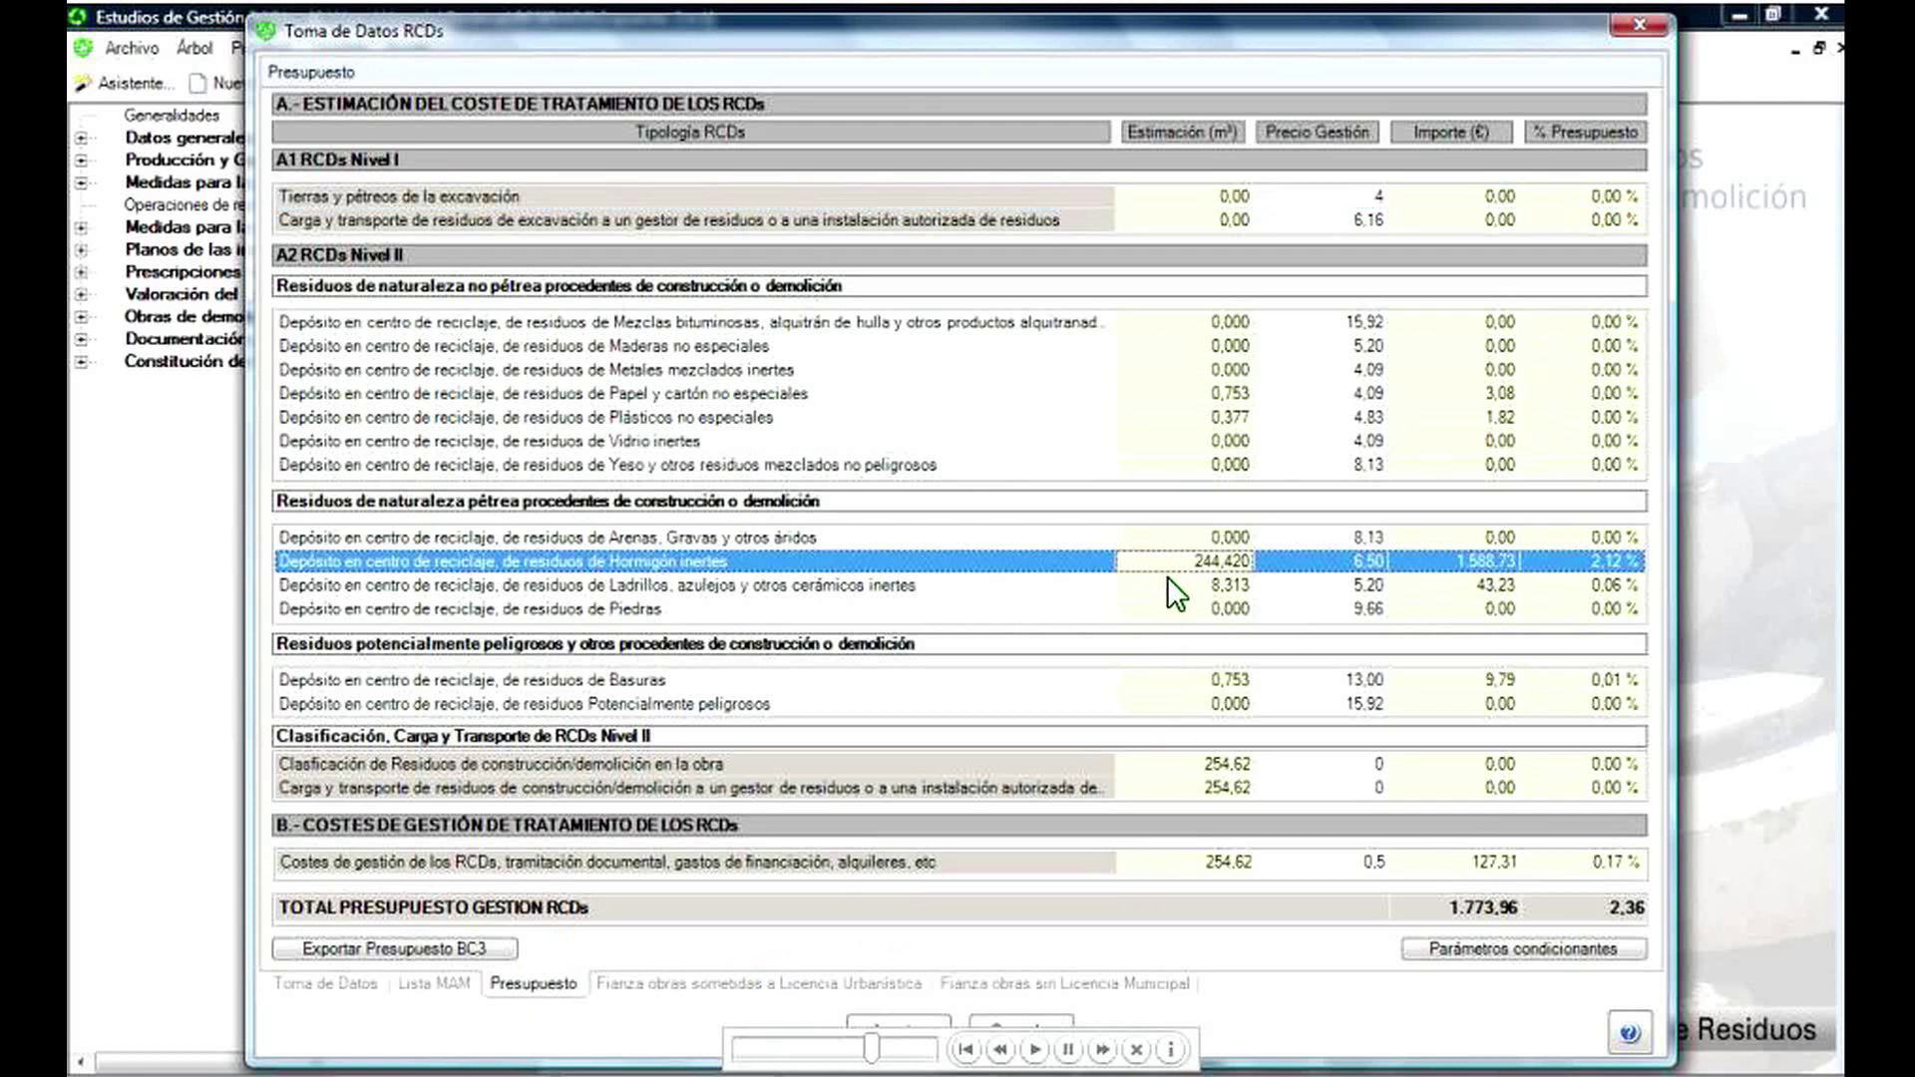
click(1169, 578)
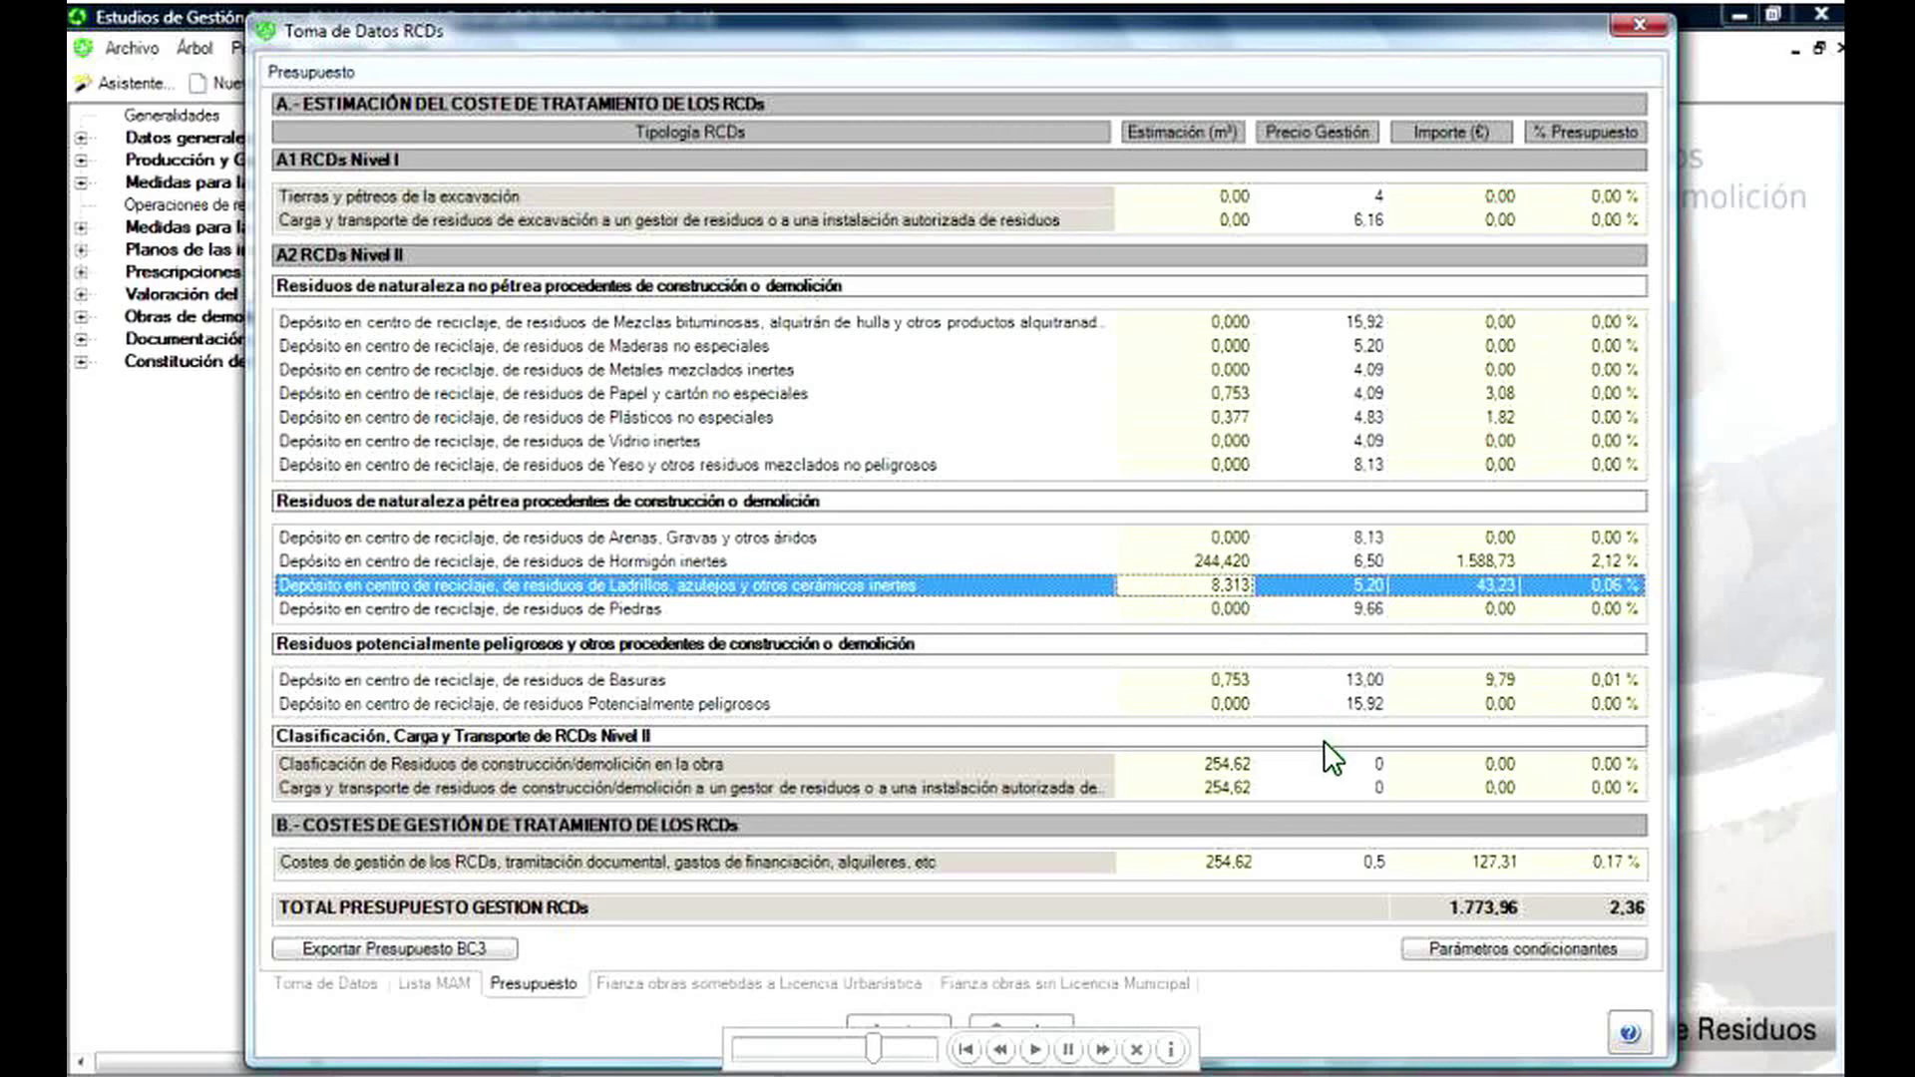
click(1325, 770)
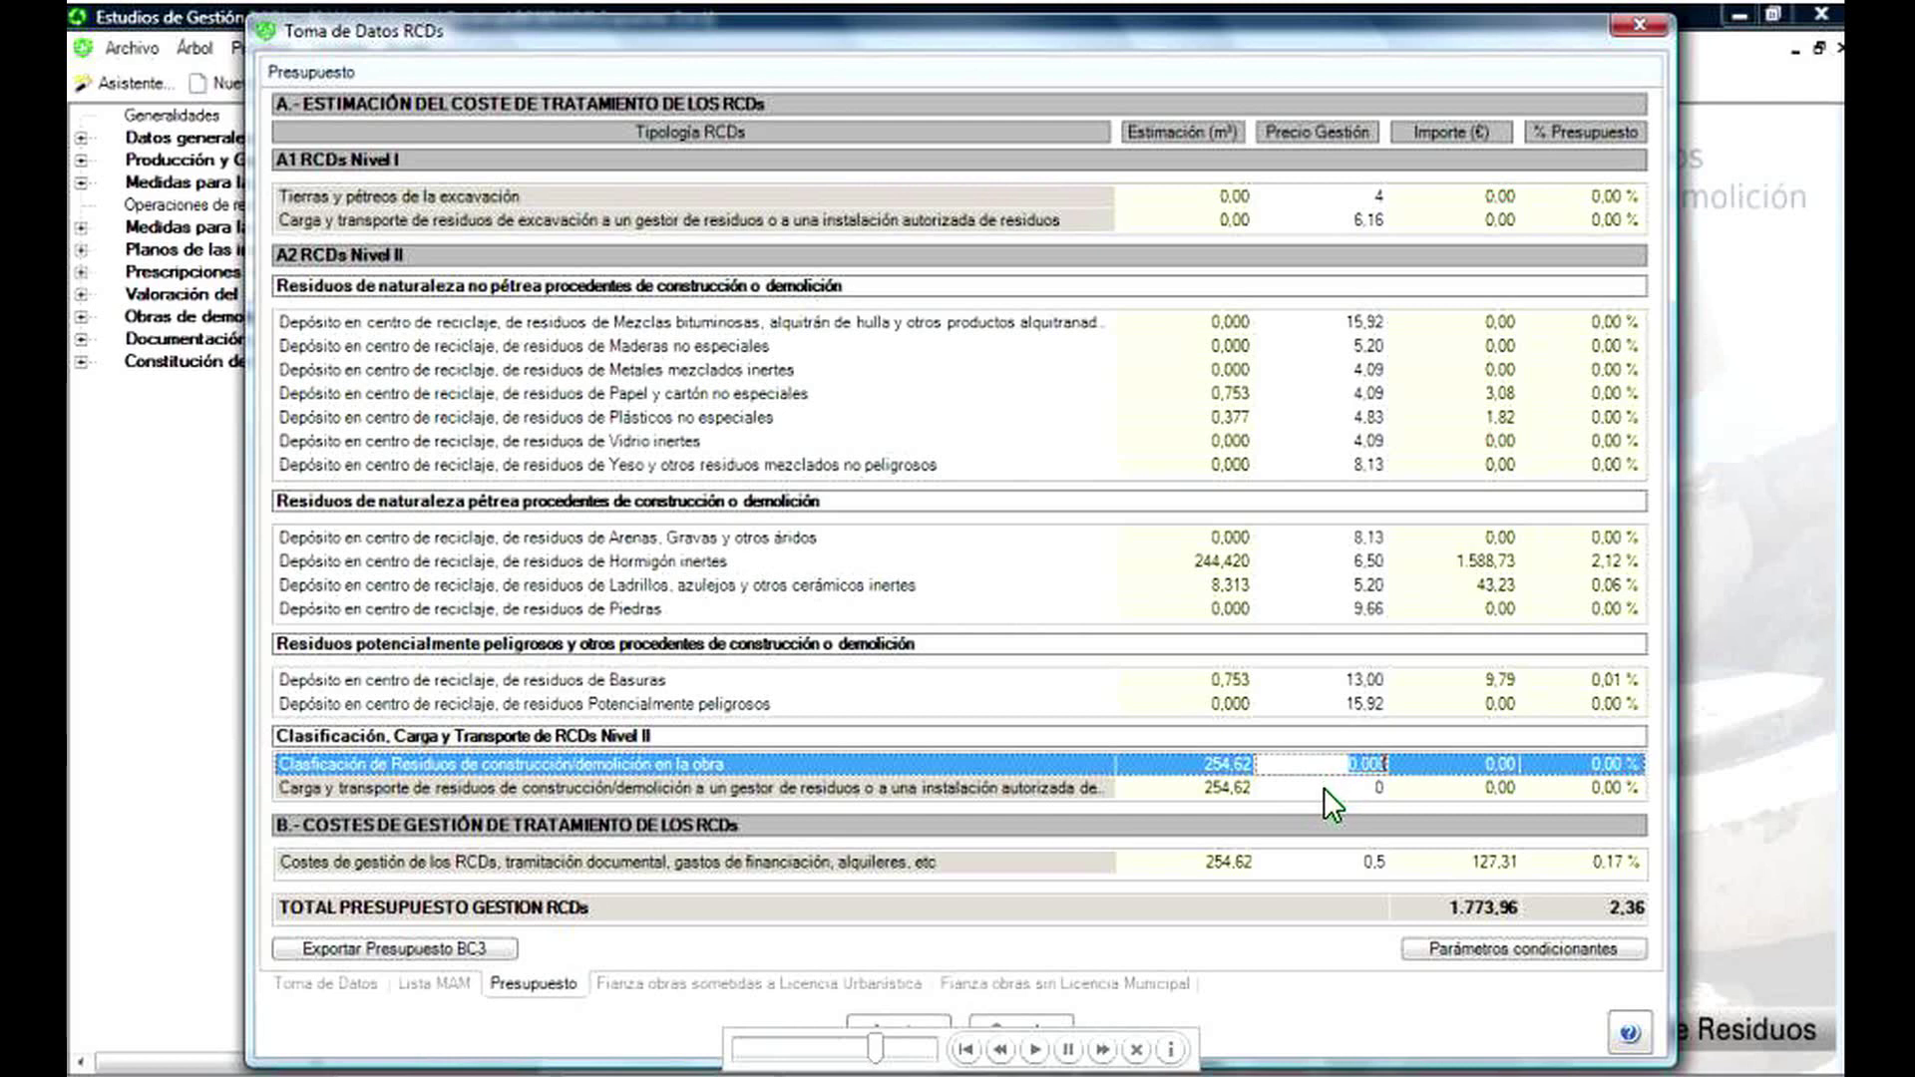
click(1325, 793)
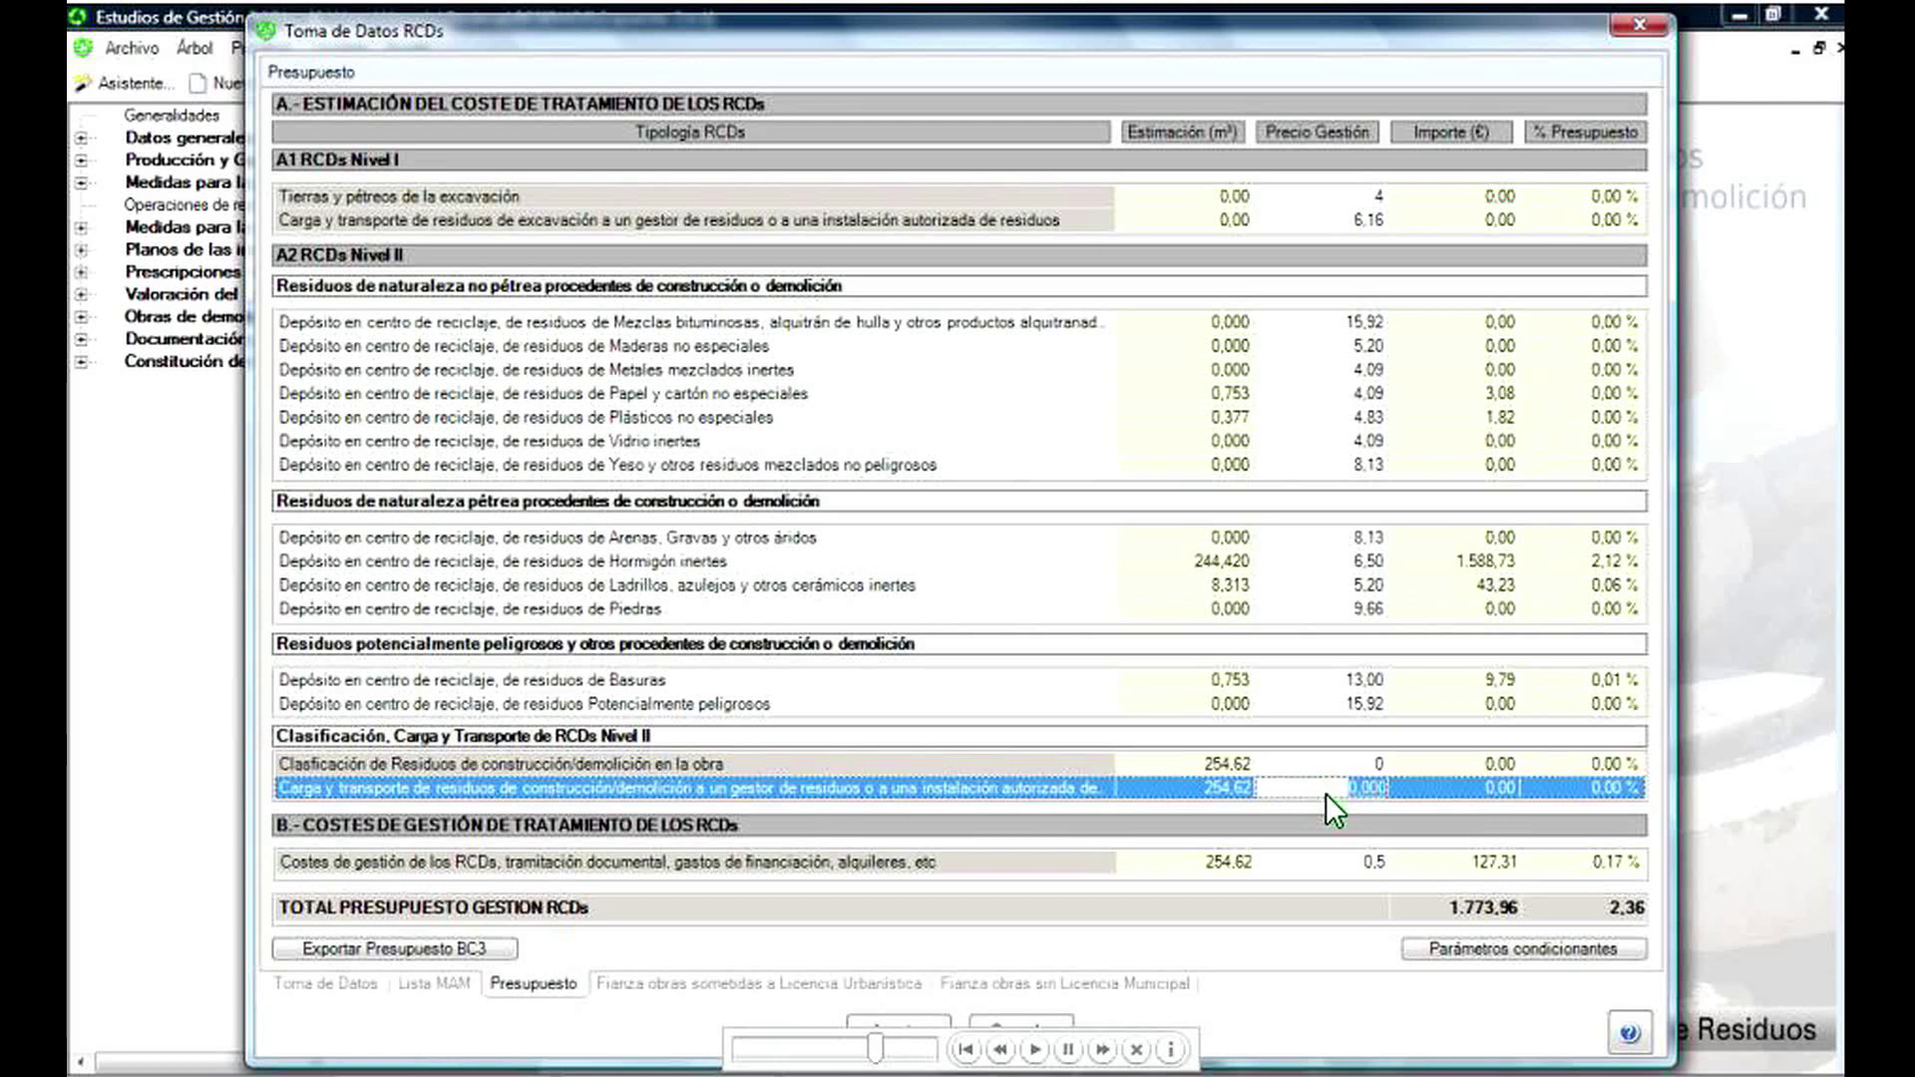
click(1331, 865)
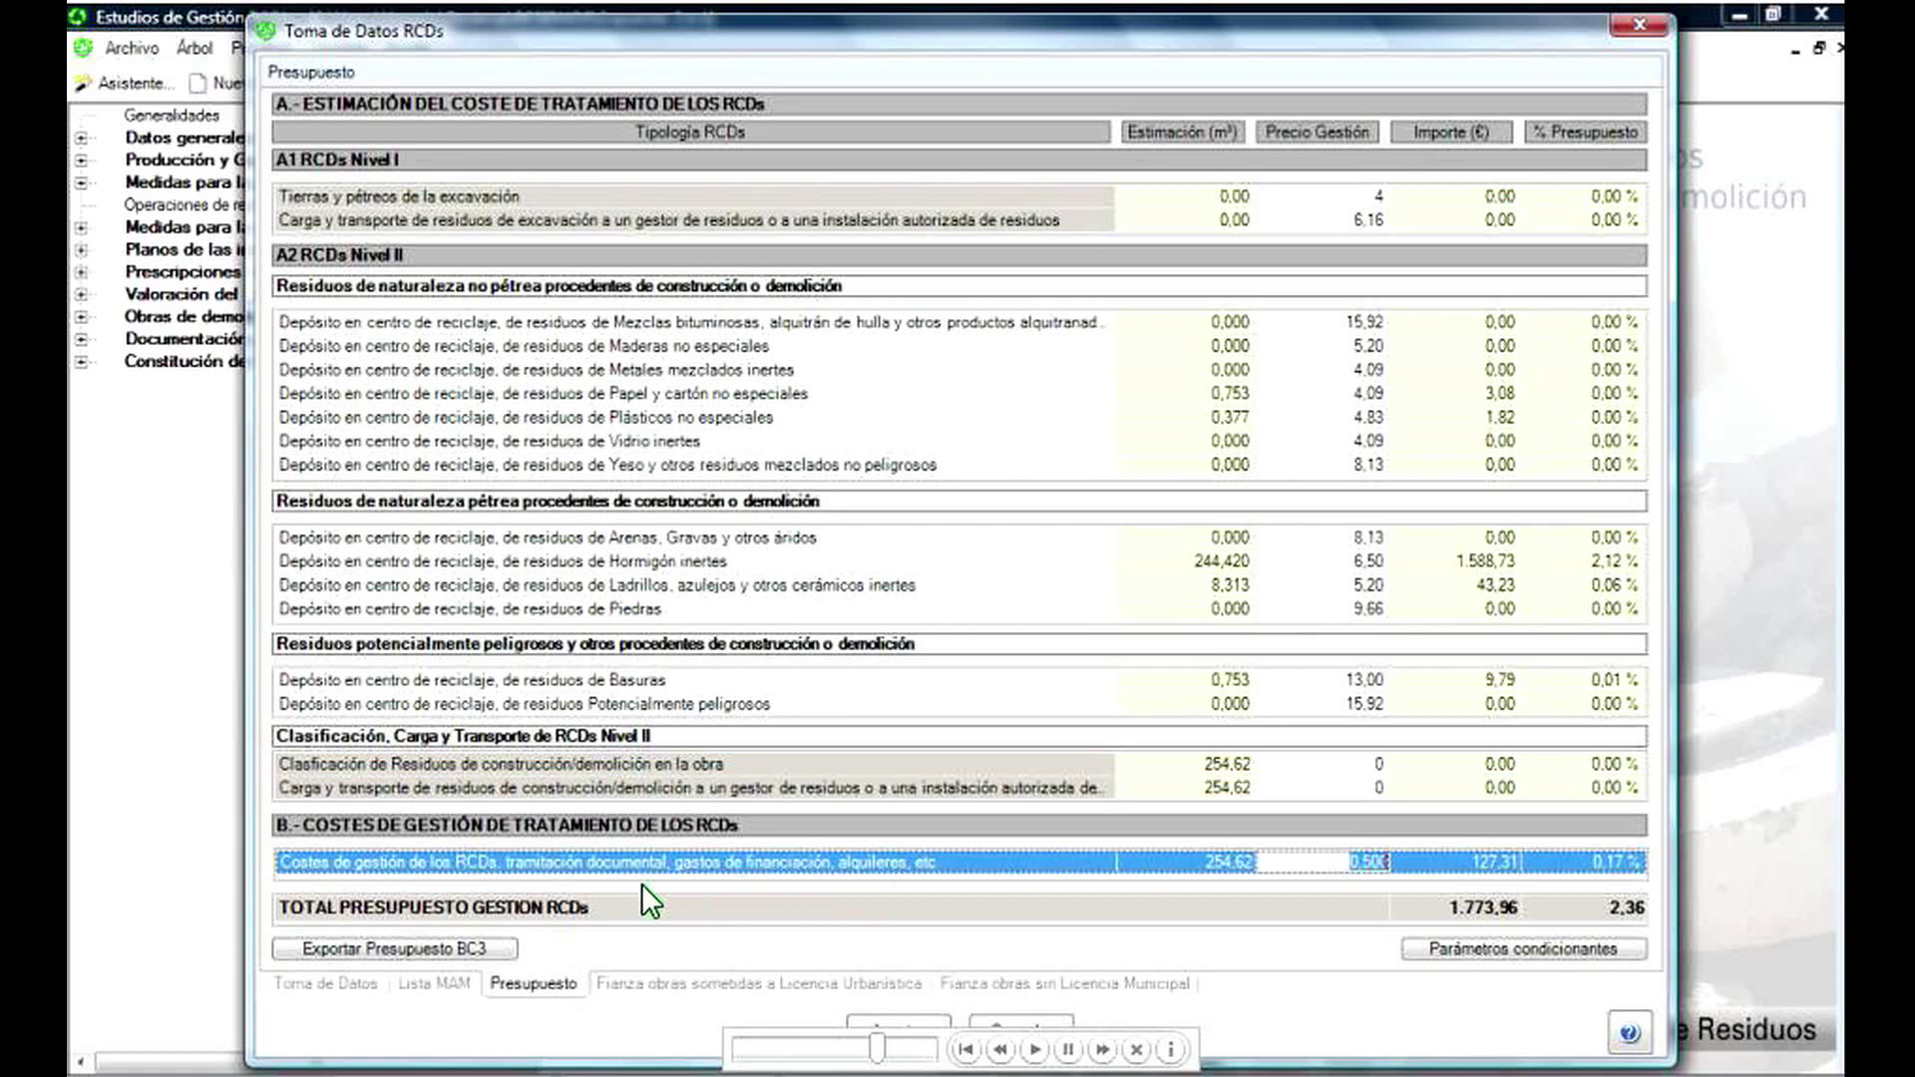
click(389, 947)
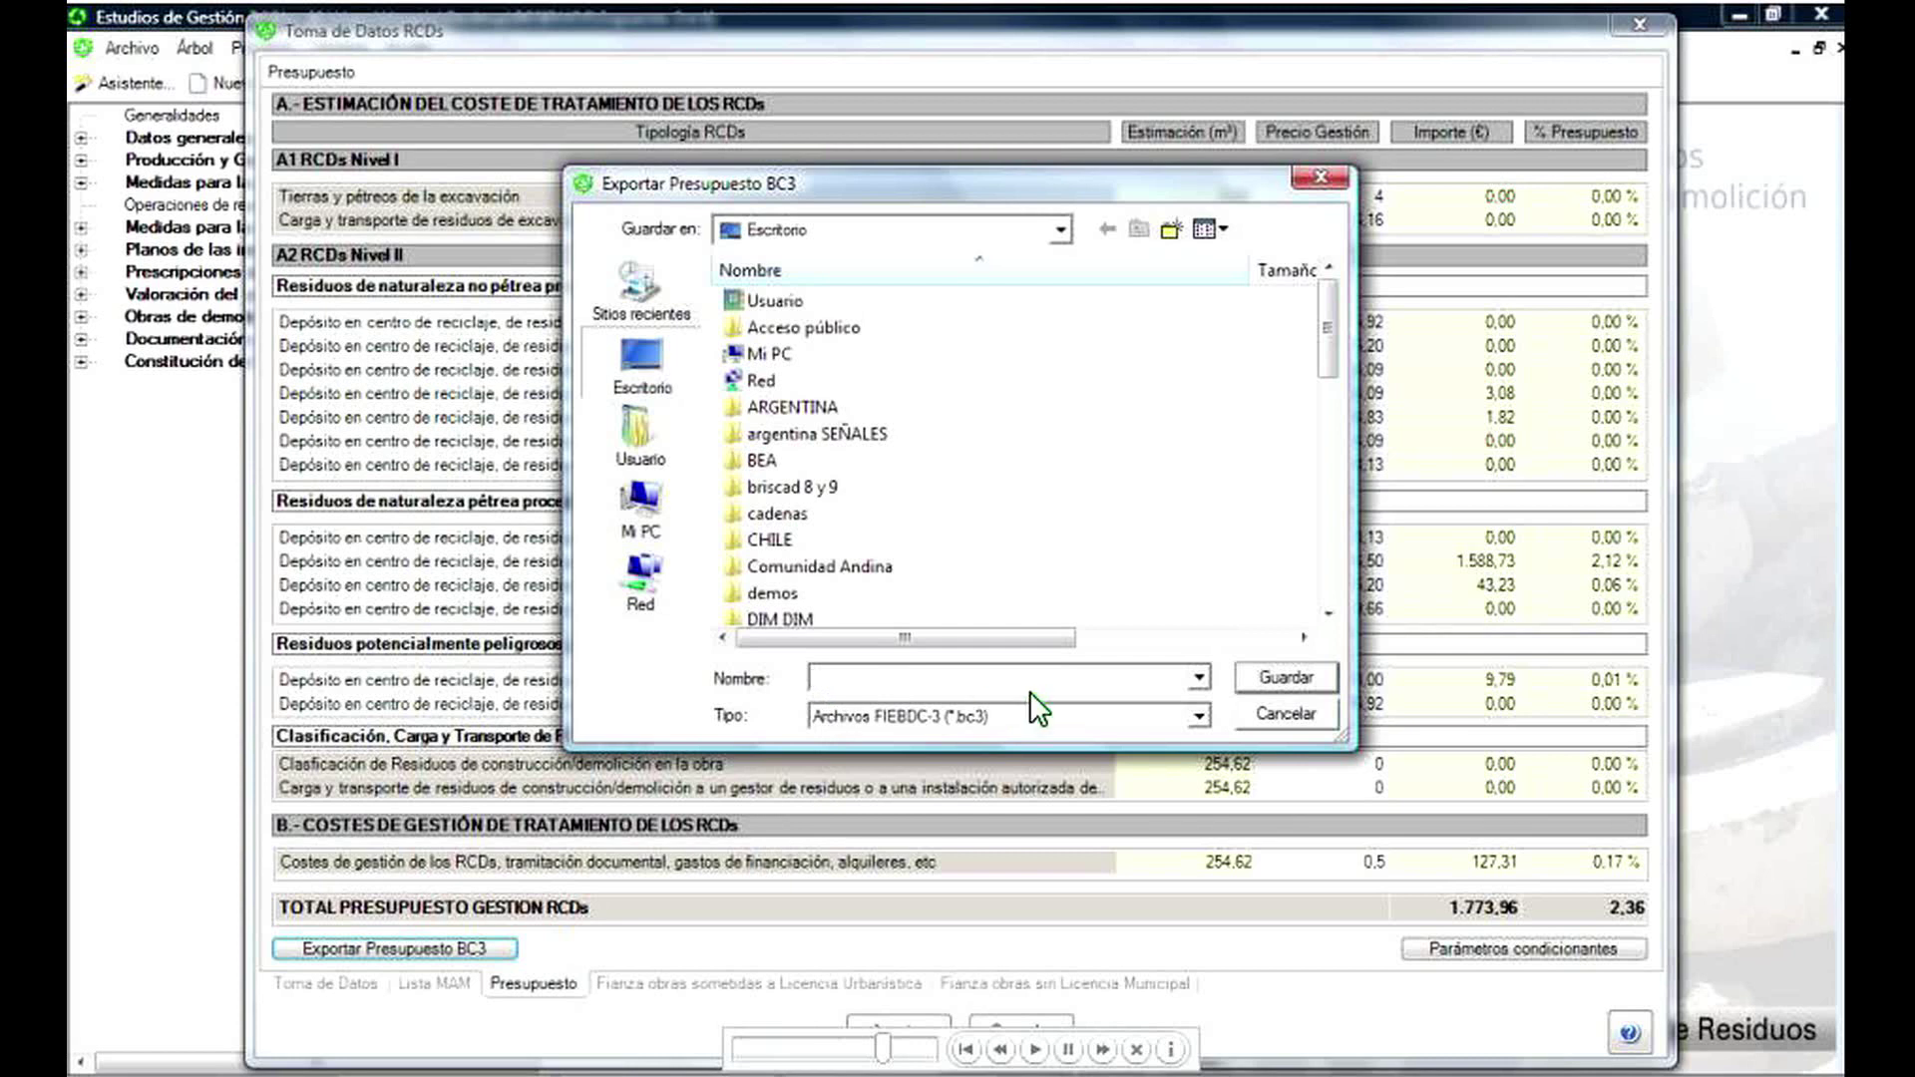
click(1290, 712)
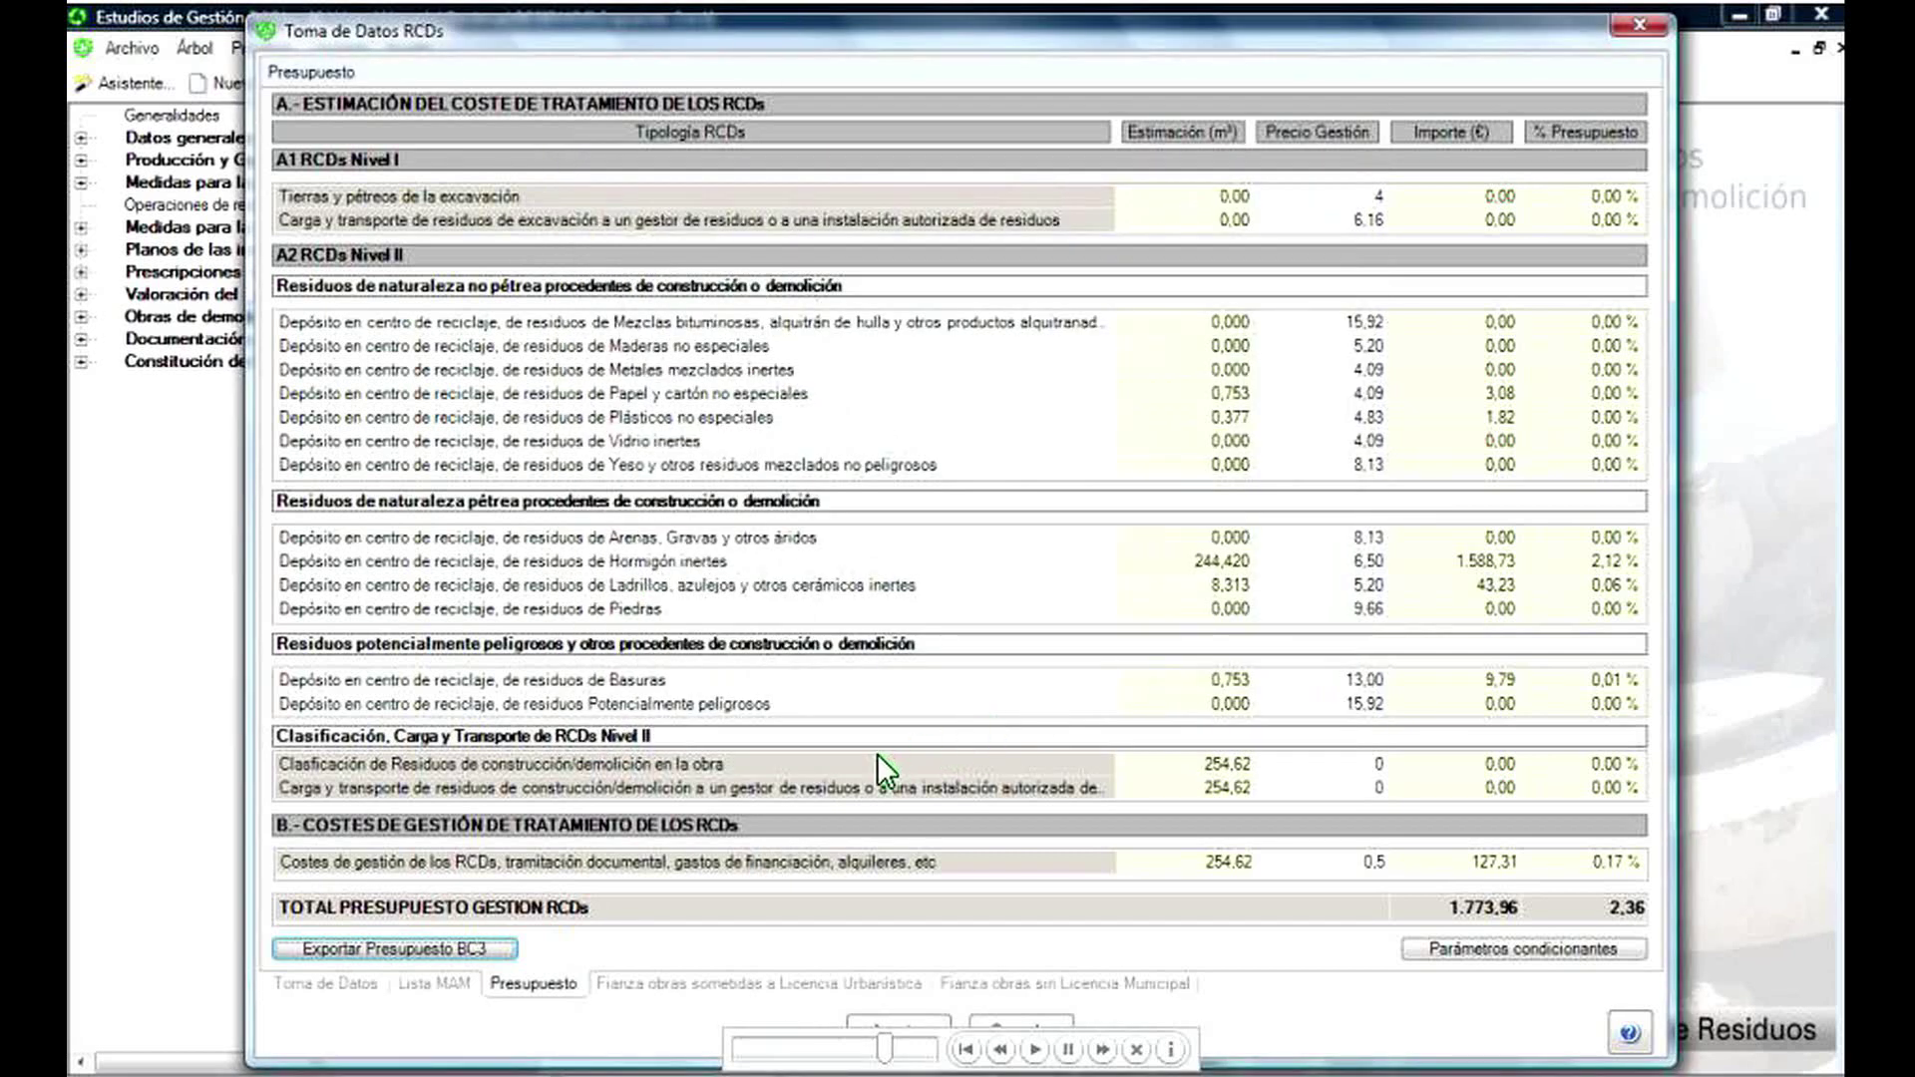
- Review the bond for works subject to Licencia Urbanística and its conditioning parameters, and accept the waste data collection
click(742, 987)
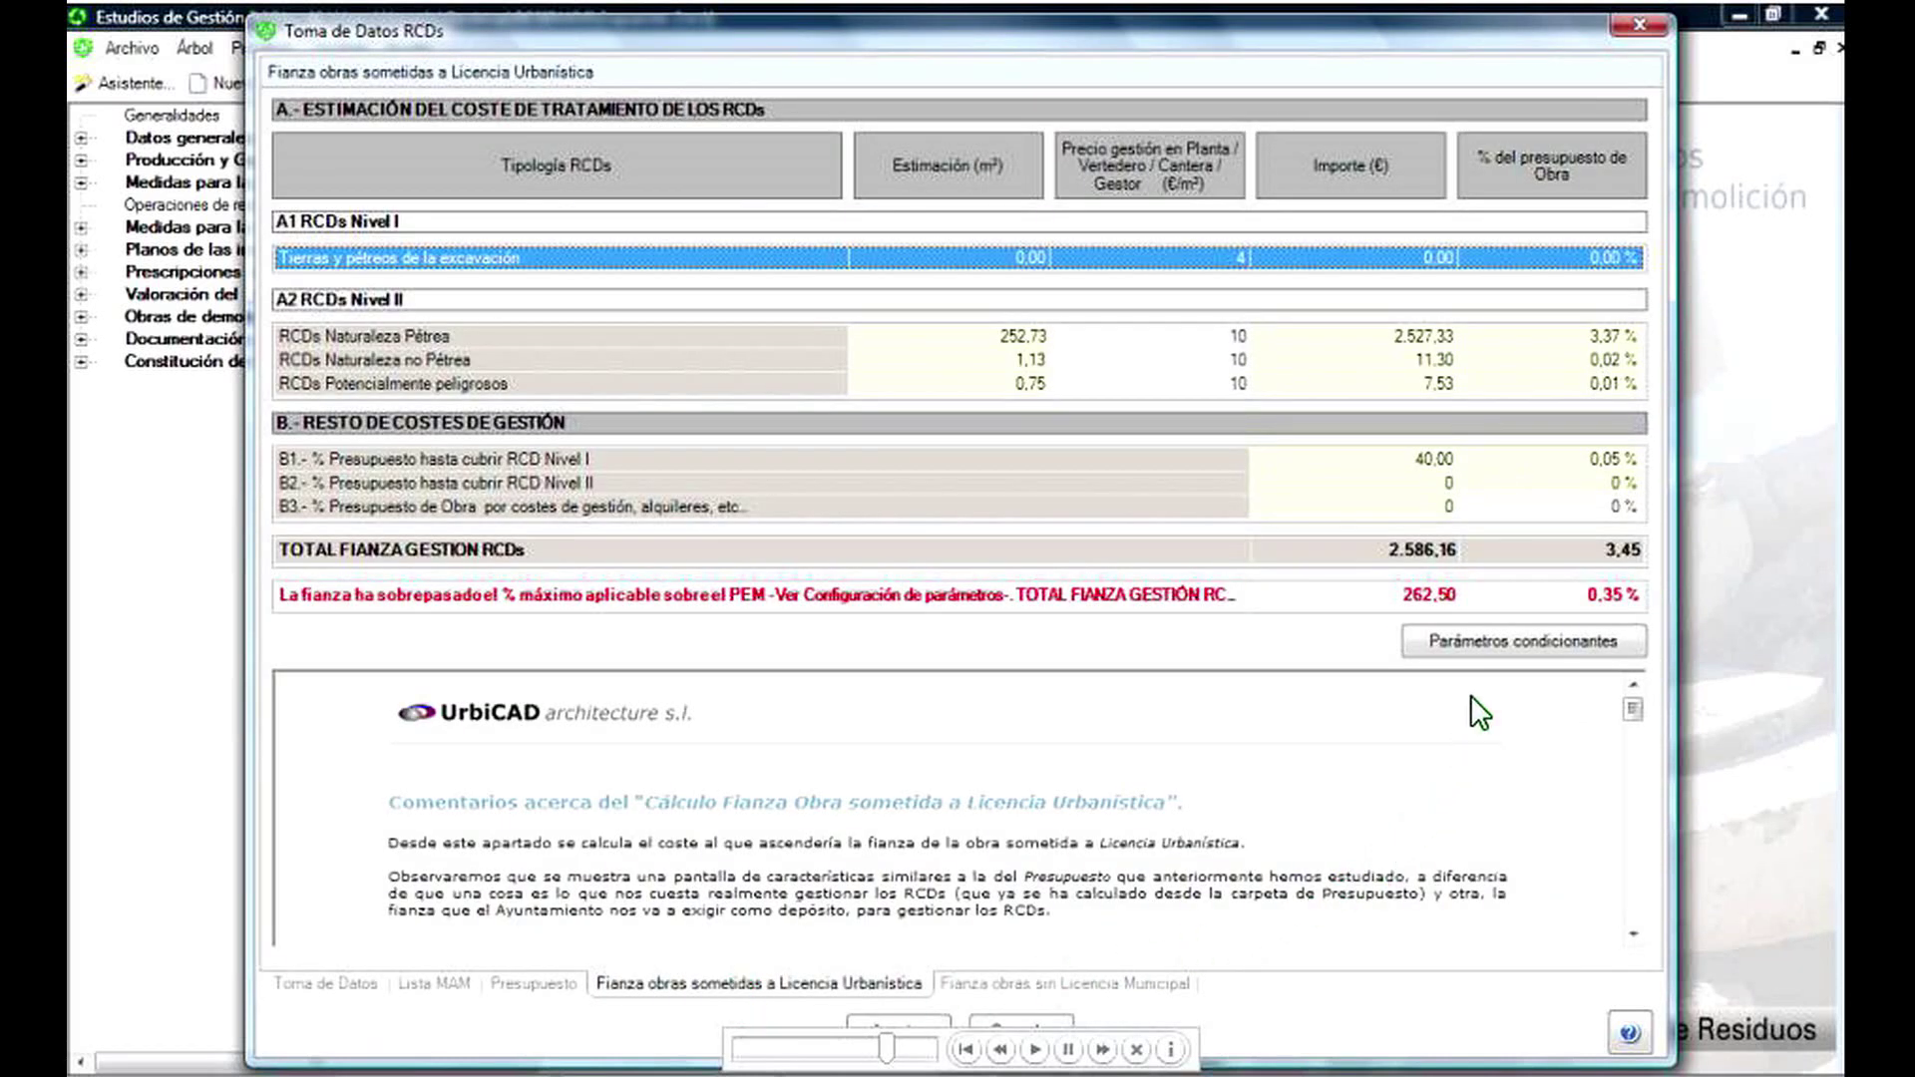
click(1476, 644)
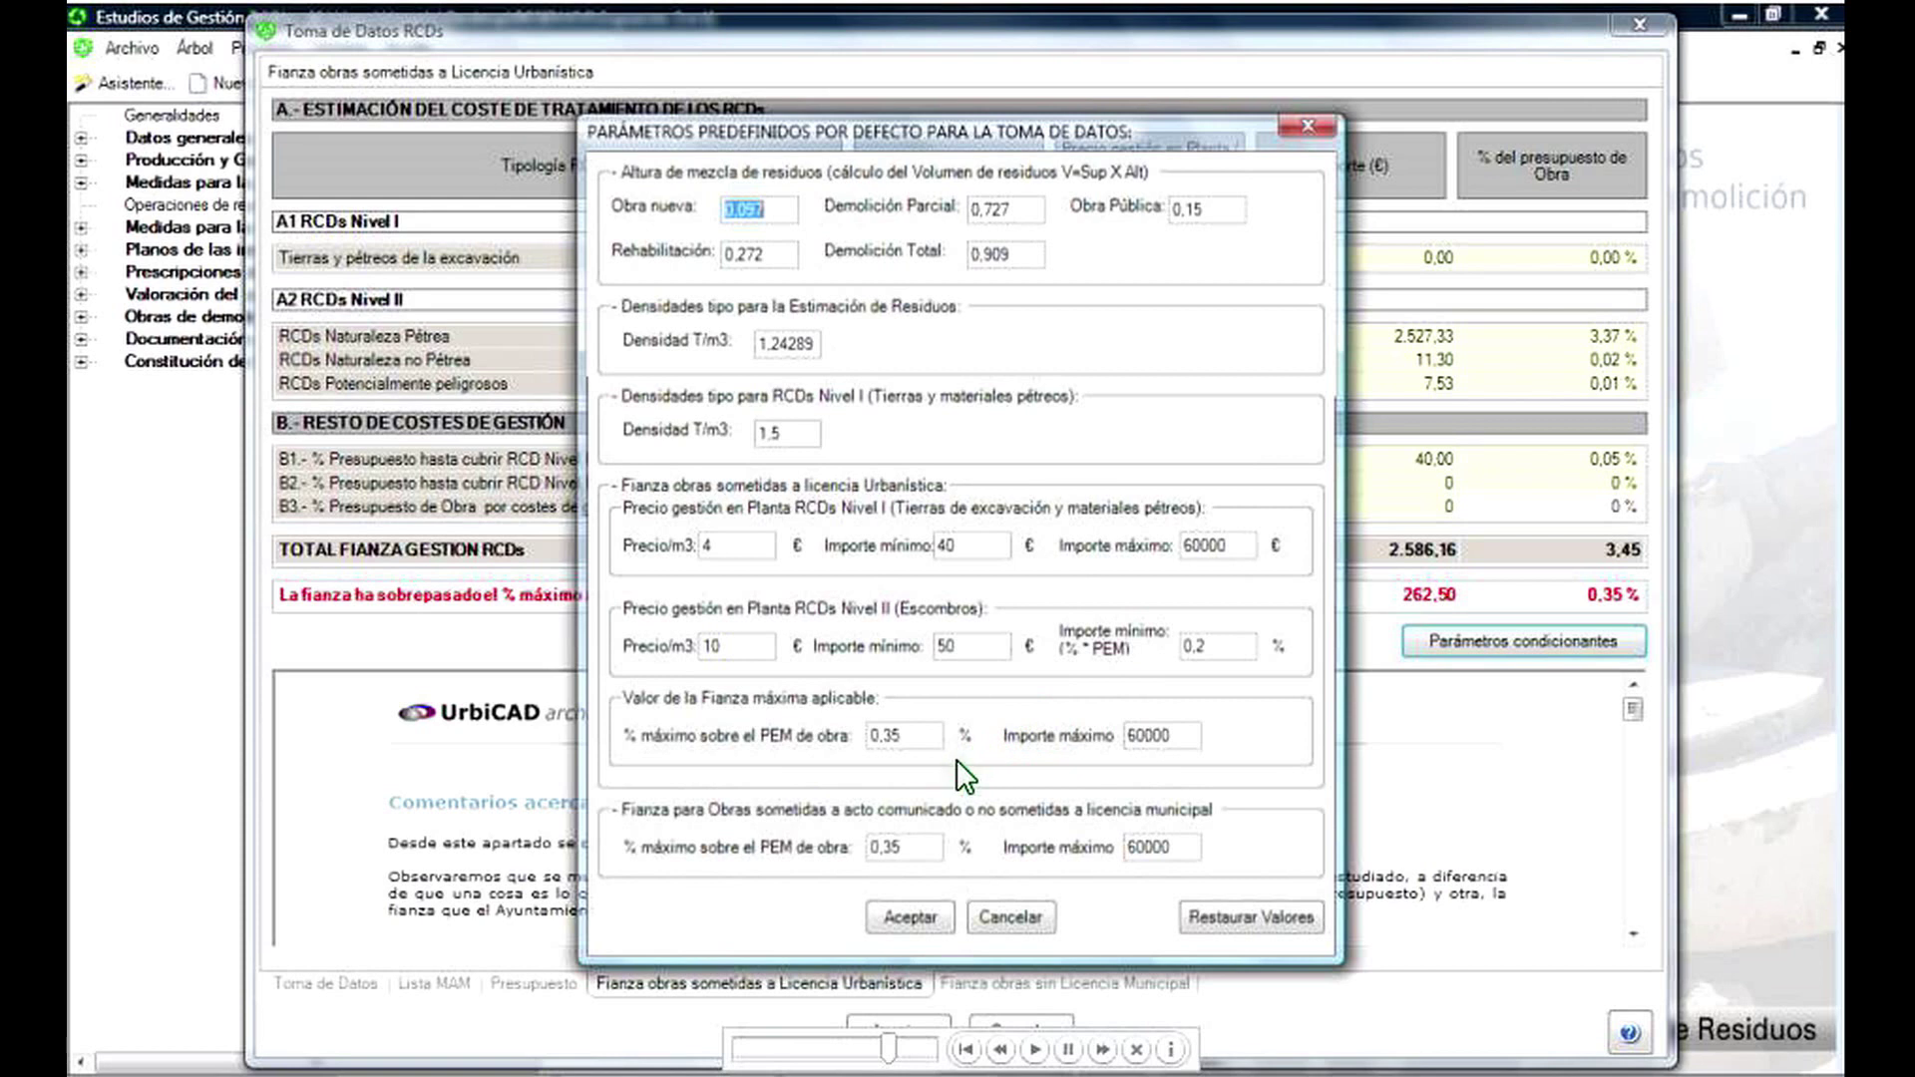
click(888, 912)
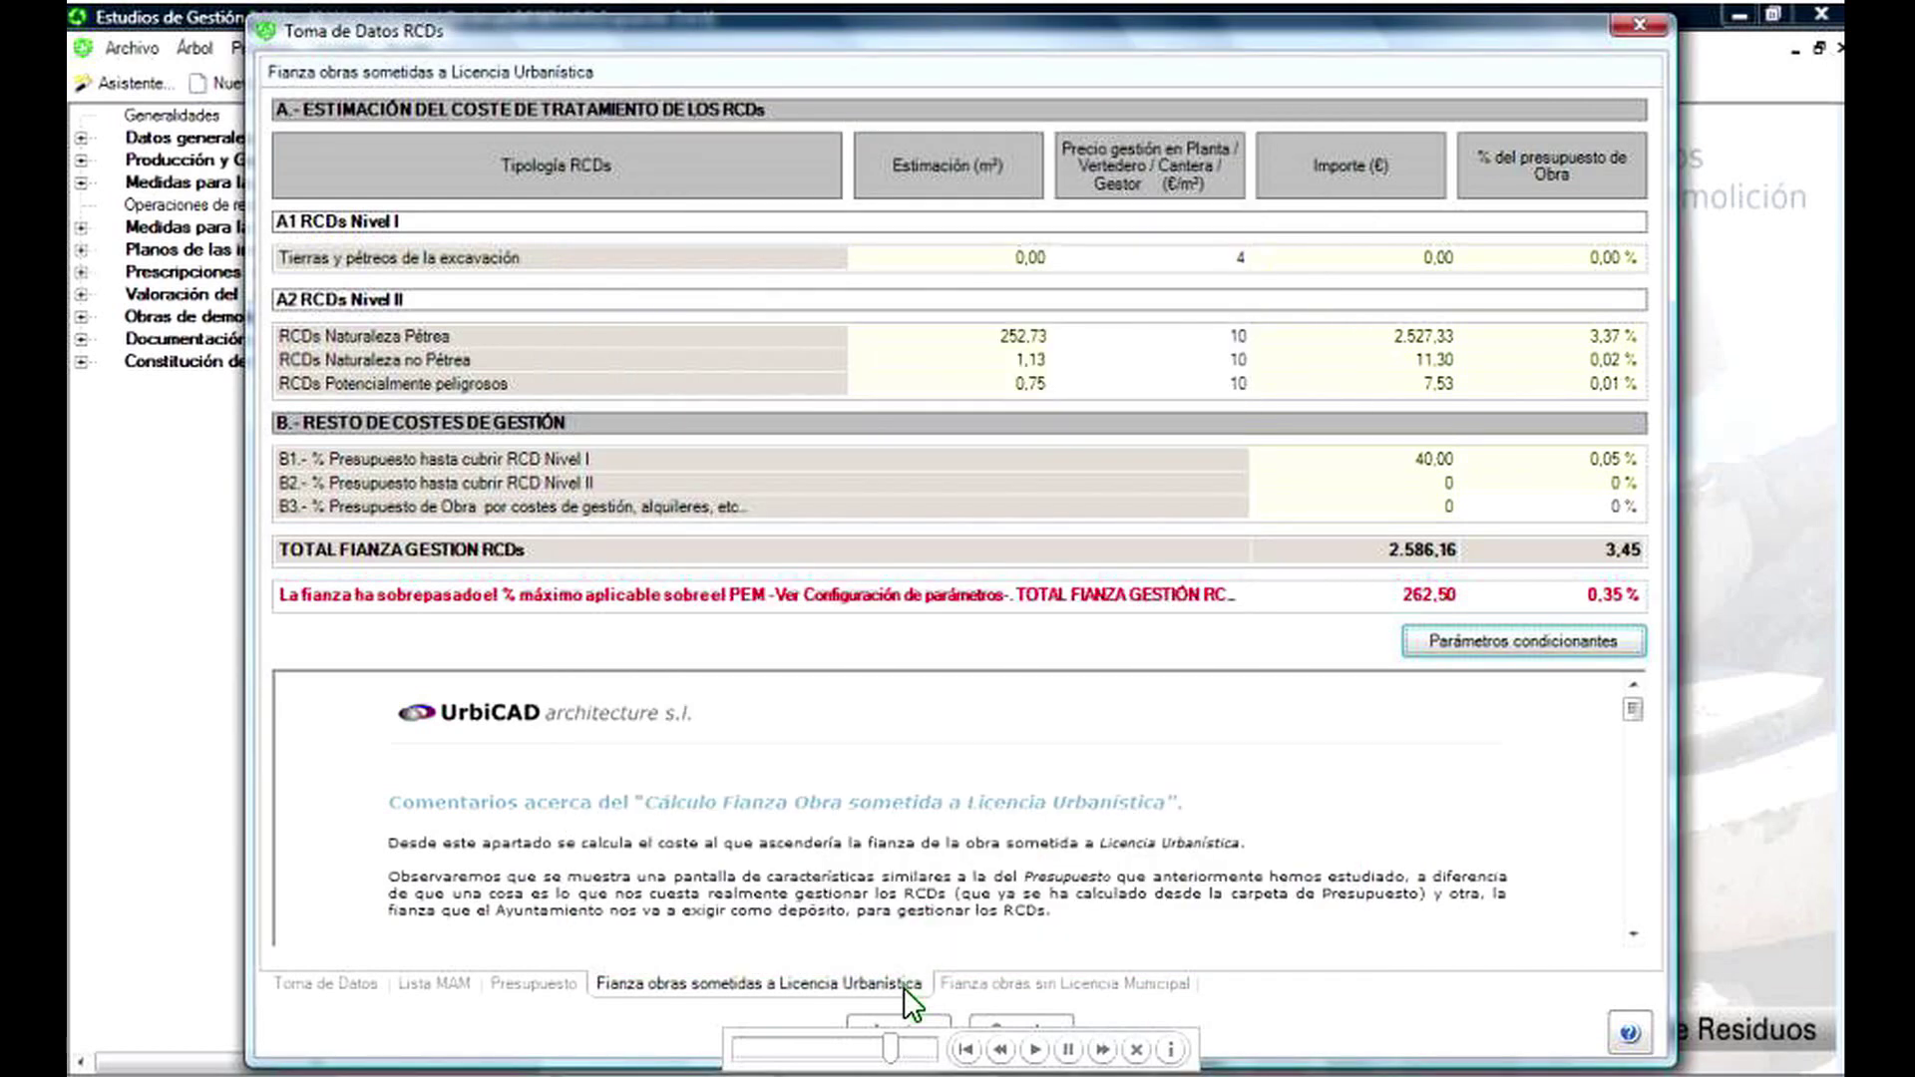
click(902, 1018)
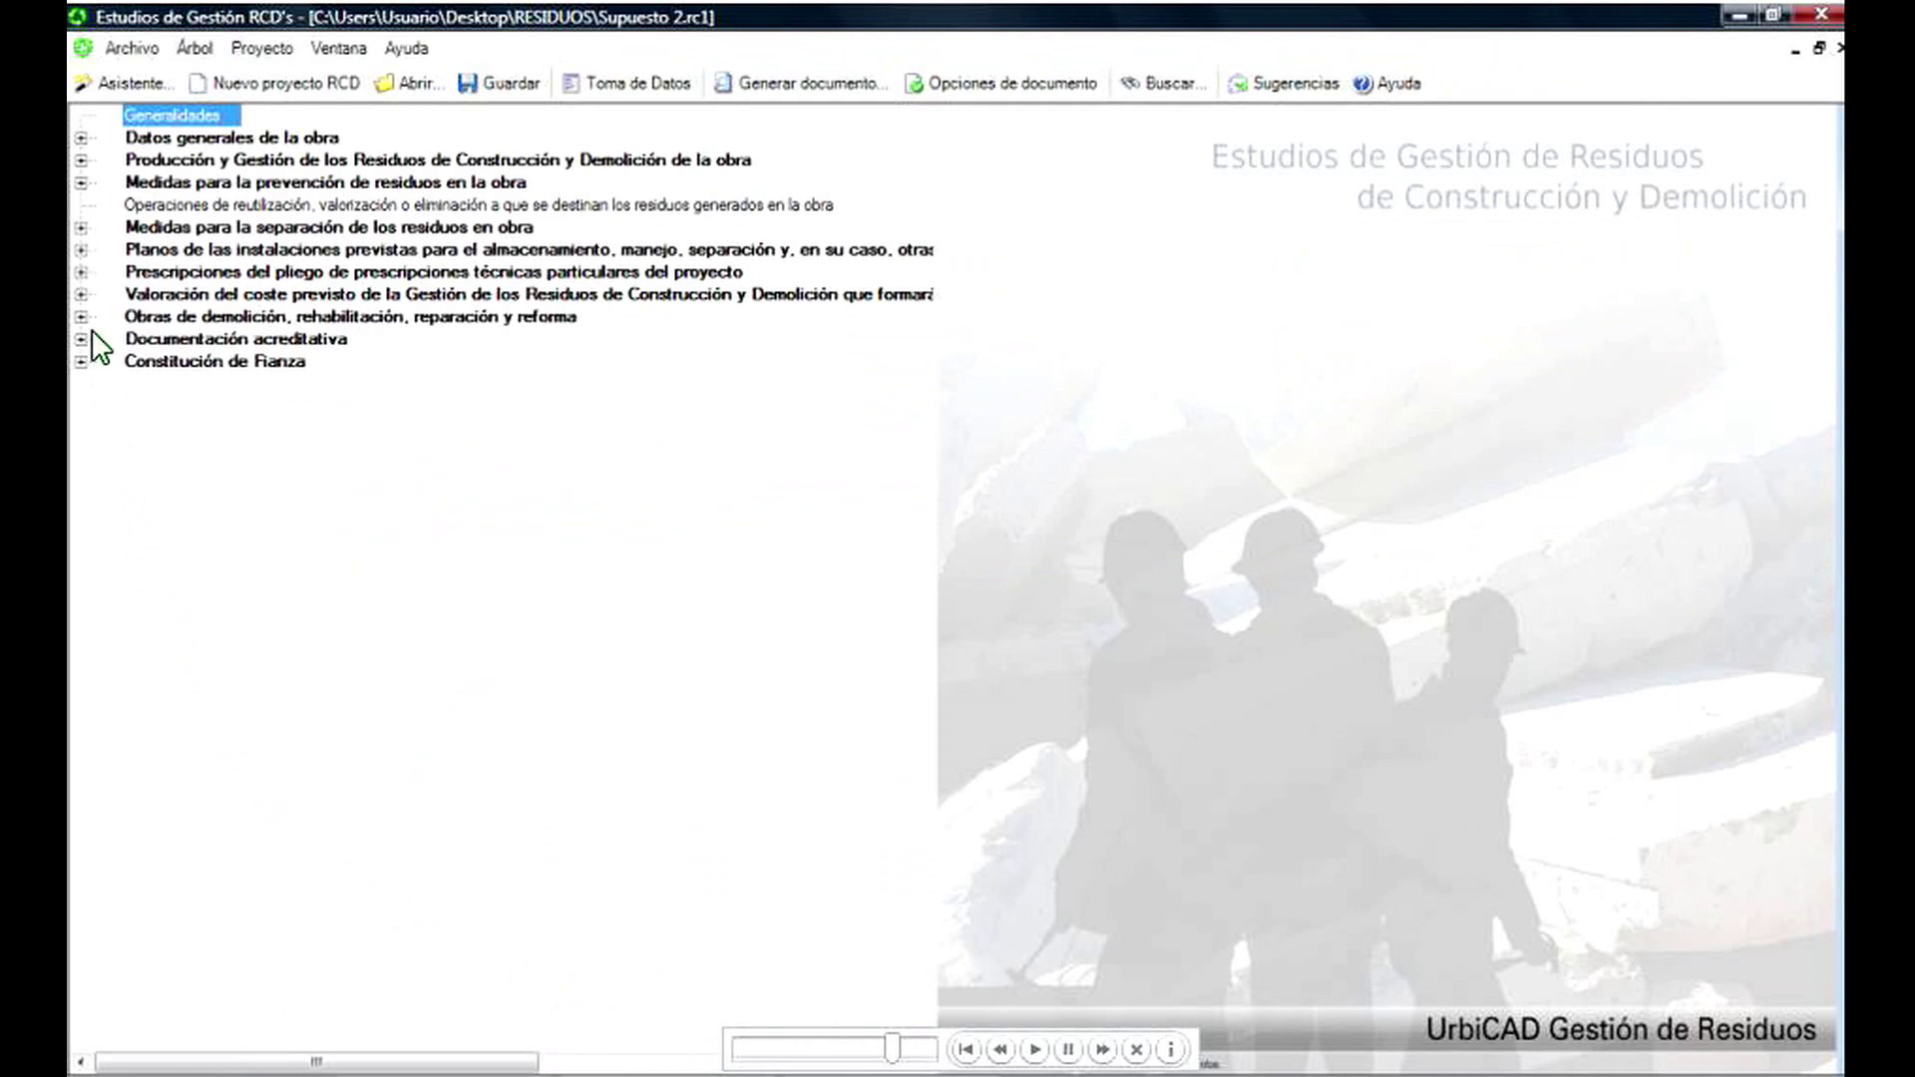
- Expand the document tree's chapters on general data, waste production and management, prevention measures and separation measures
click(81, 138)
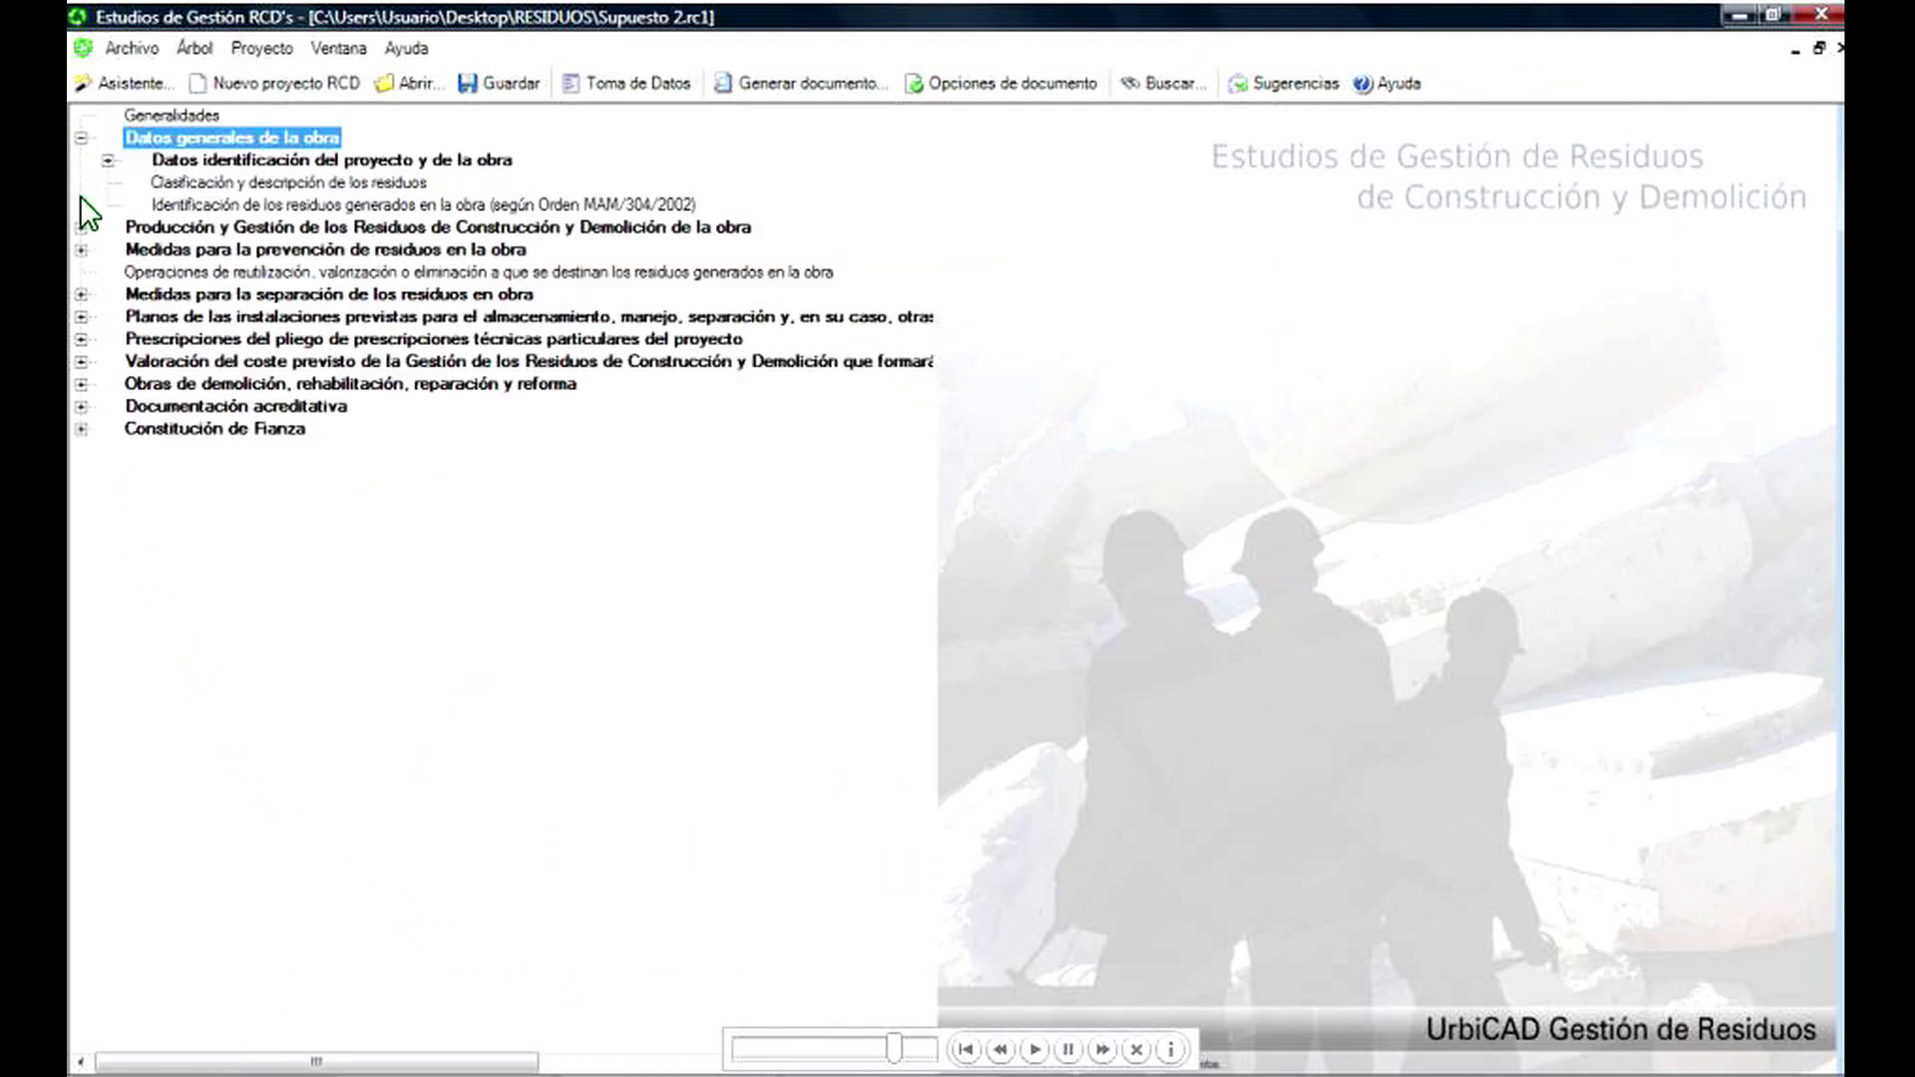
click(82, 228)
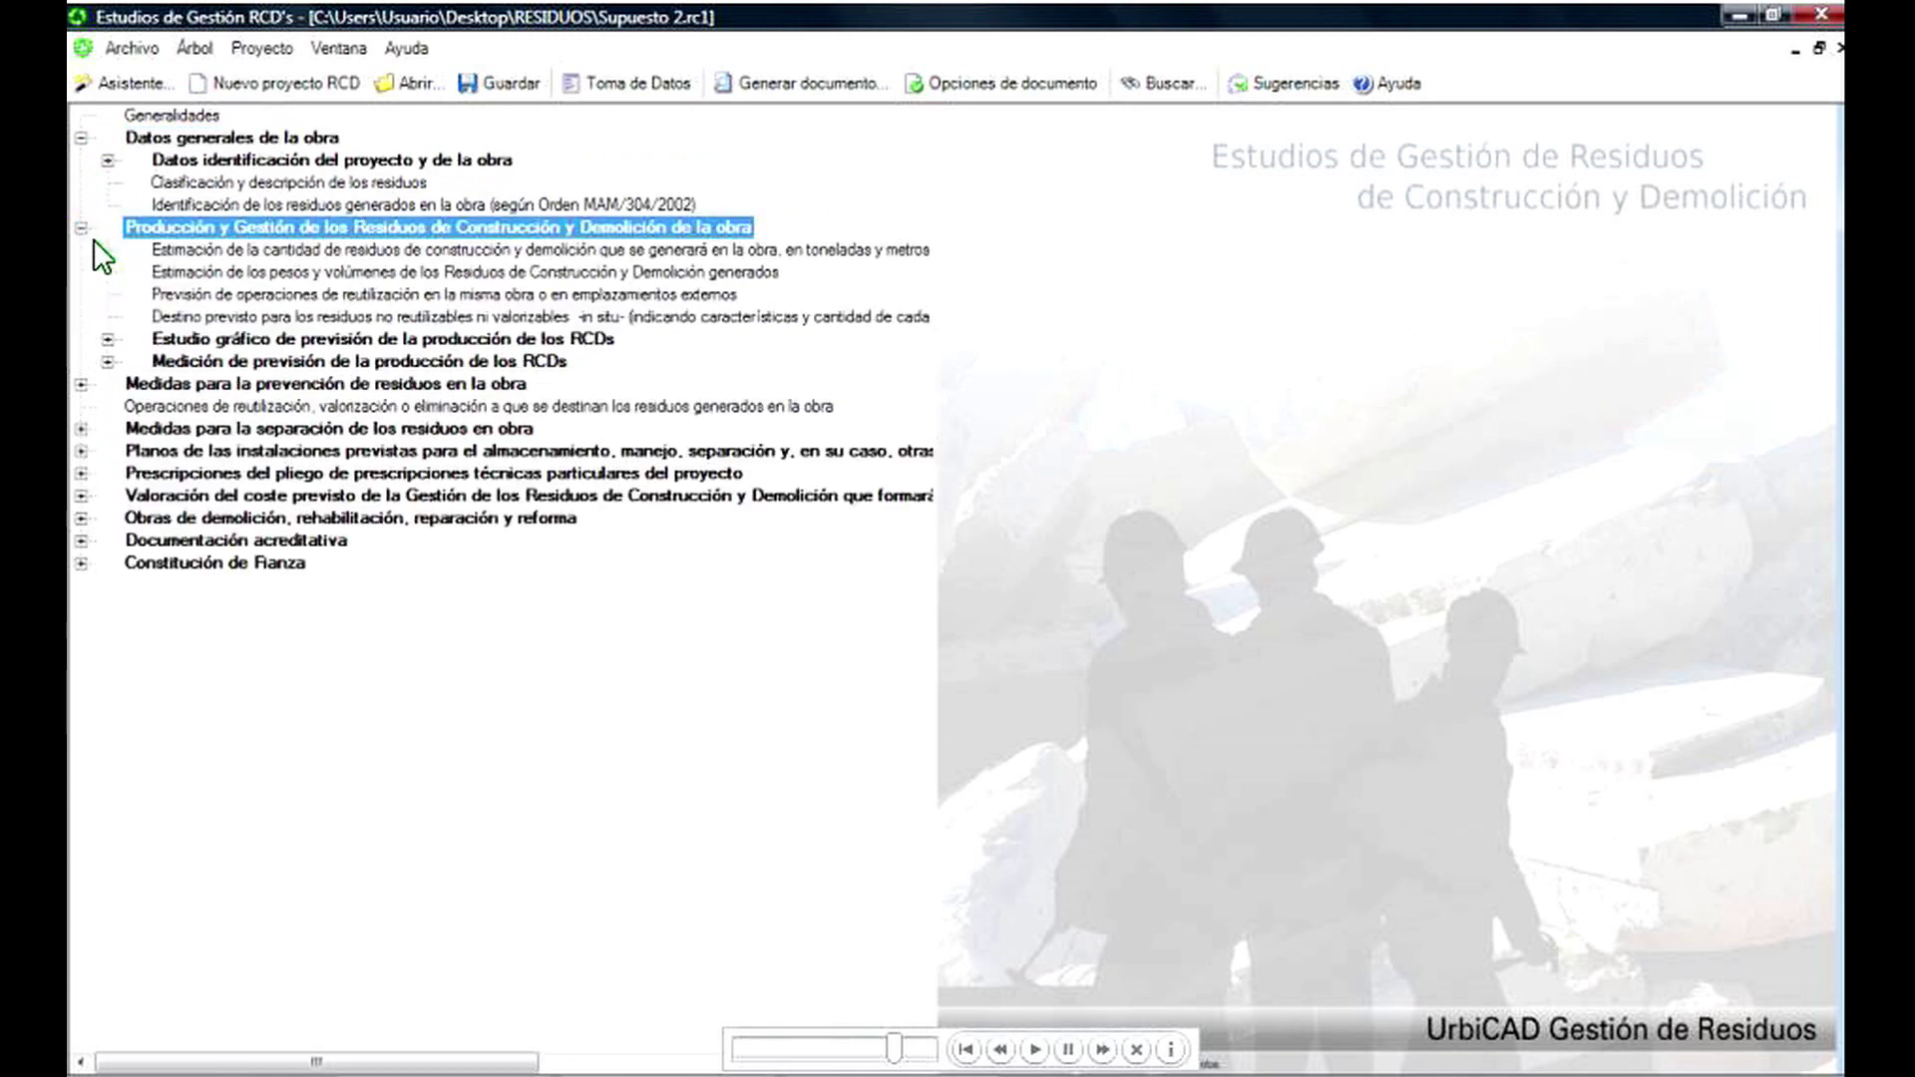
click(107, 339)
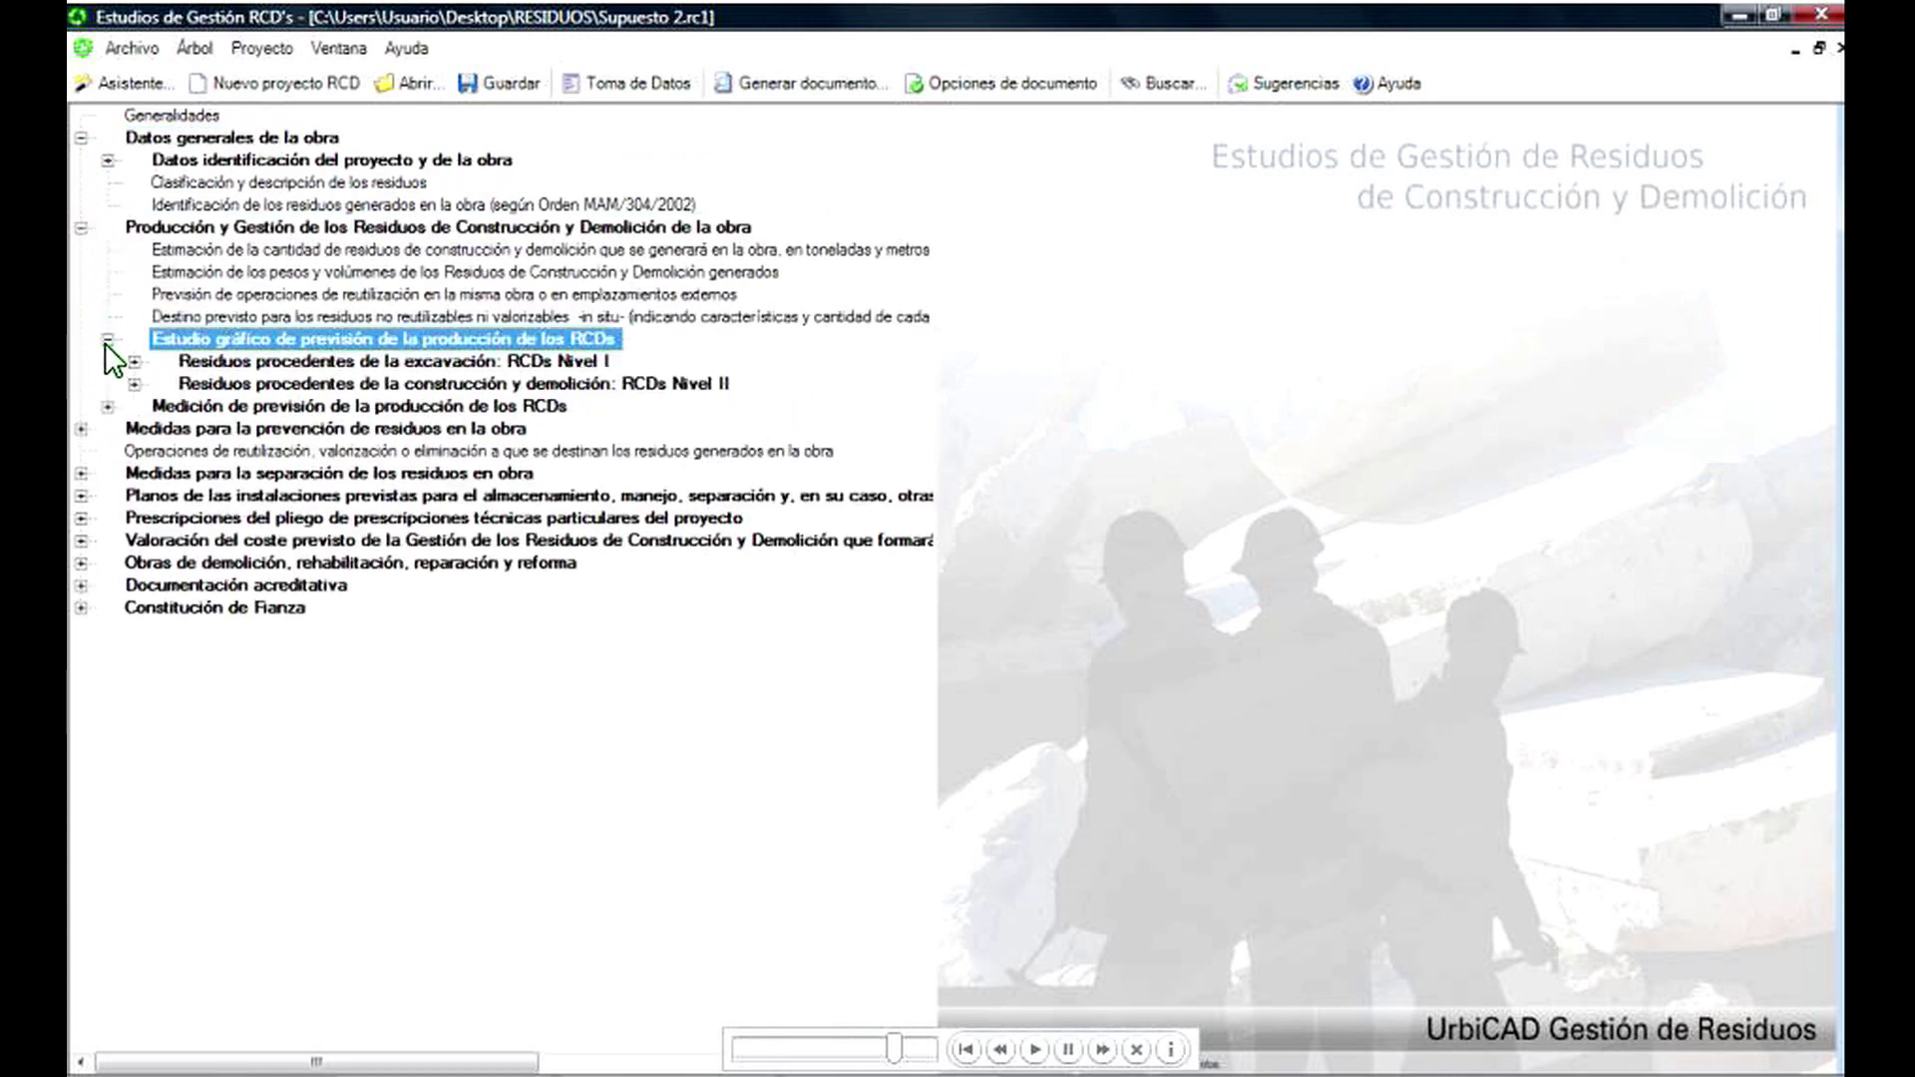
click(108, 407)
click(81, 496)
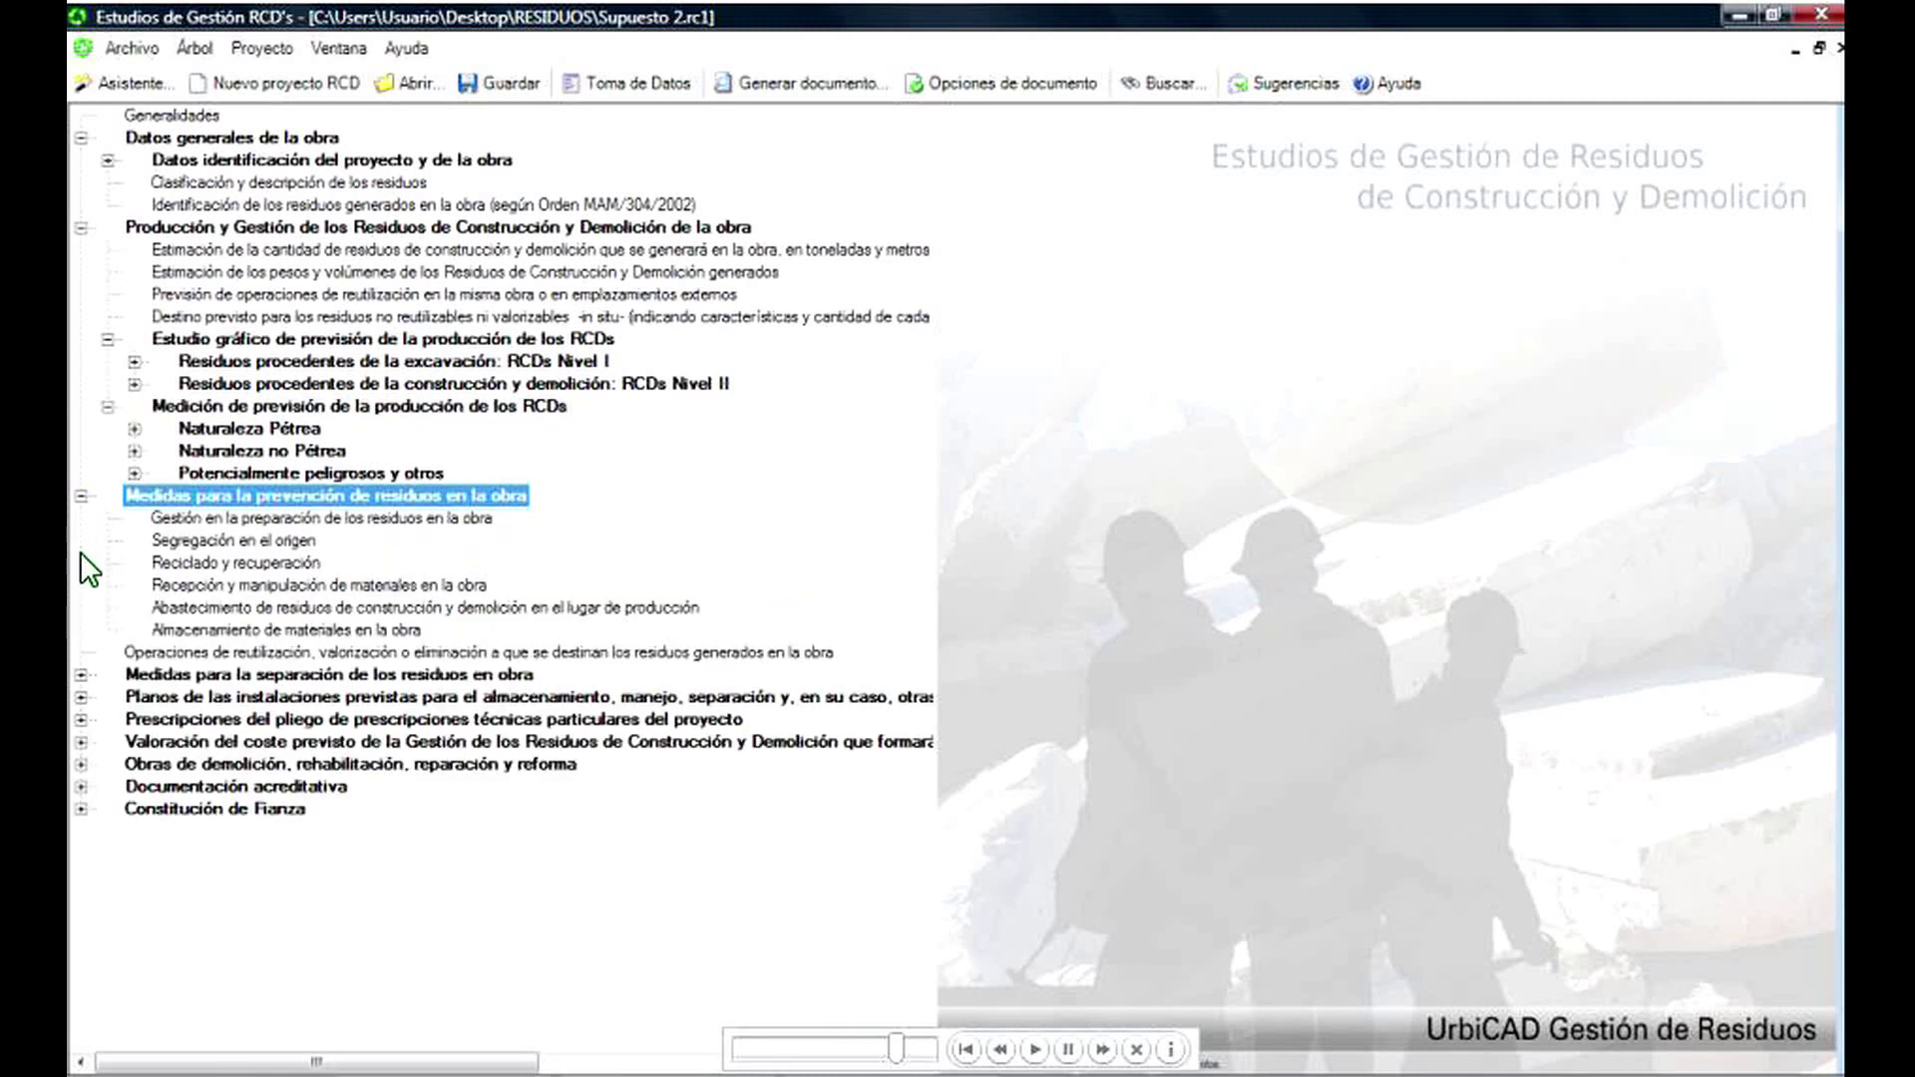
click(81, 674)
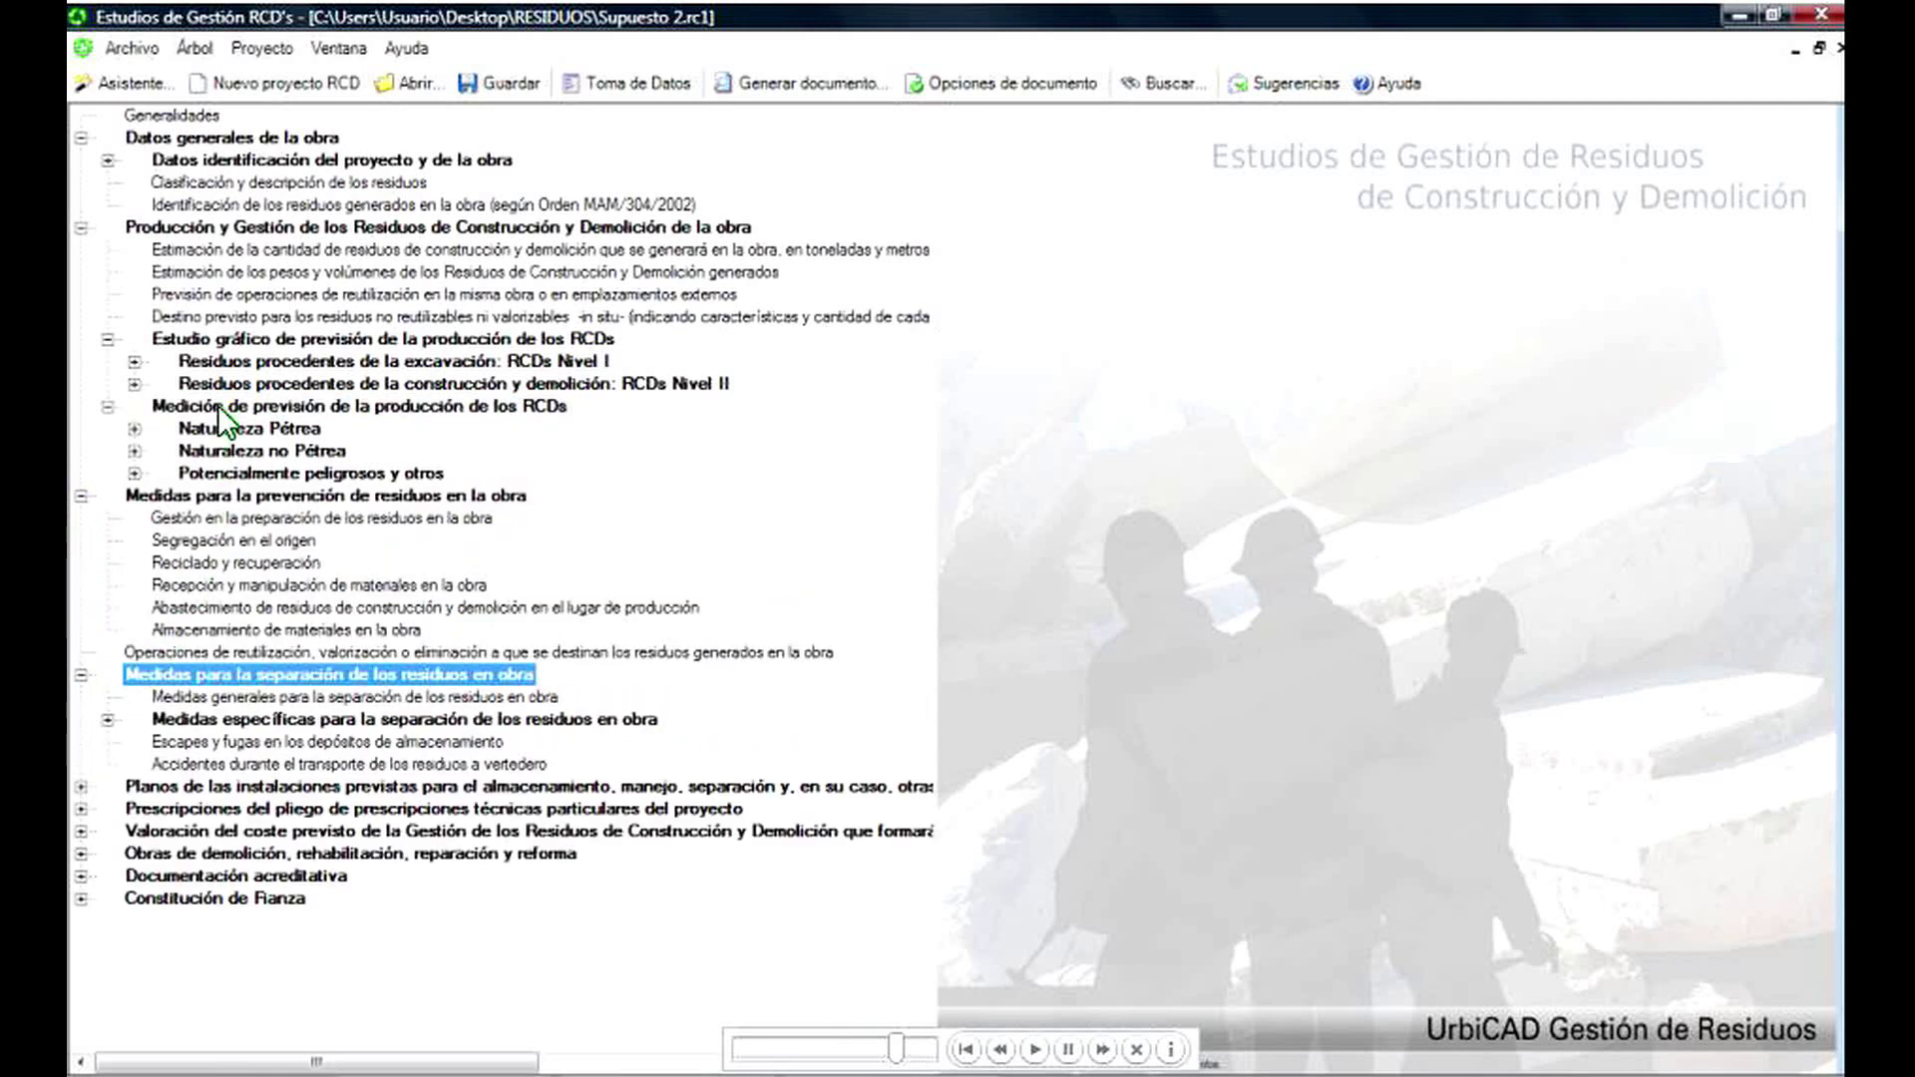
- Include the sections Clasificación y descripción de los residuos and Destino previsto para los residuos no reutilizables ni valorizables in the study
double_click(229, 183)
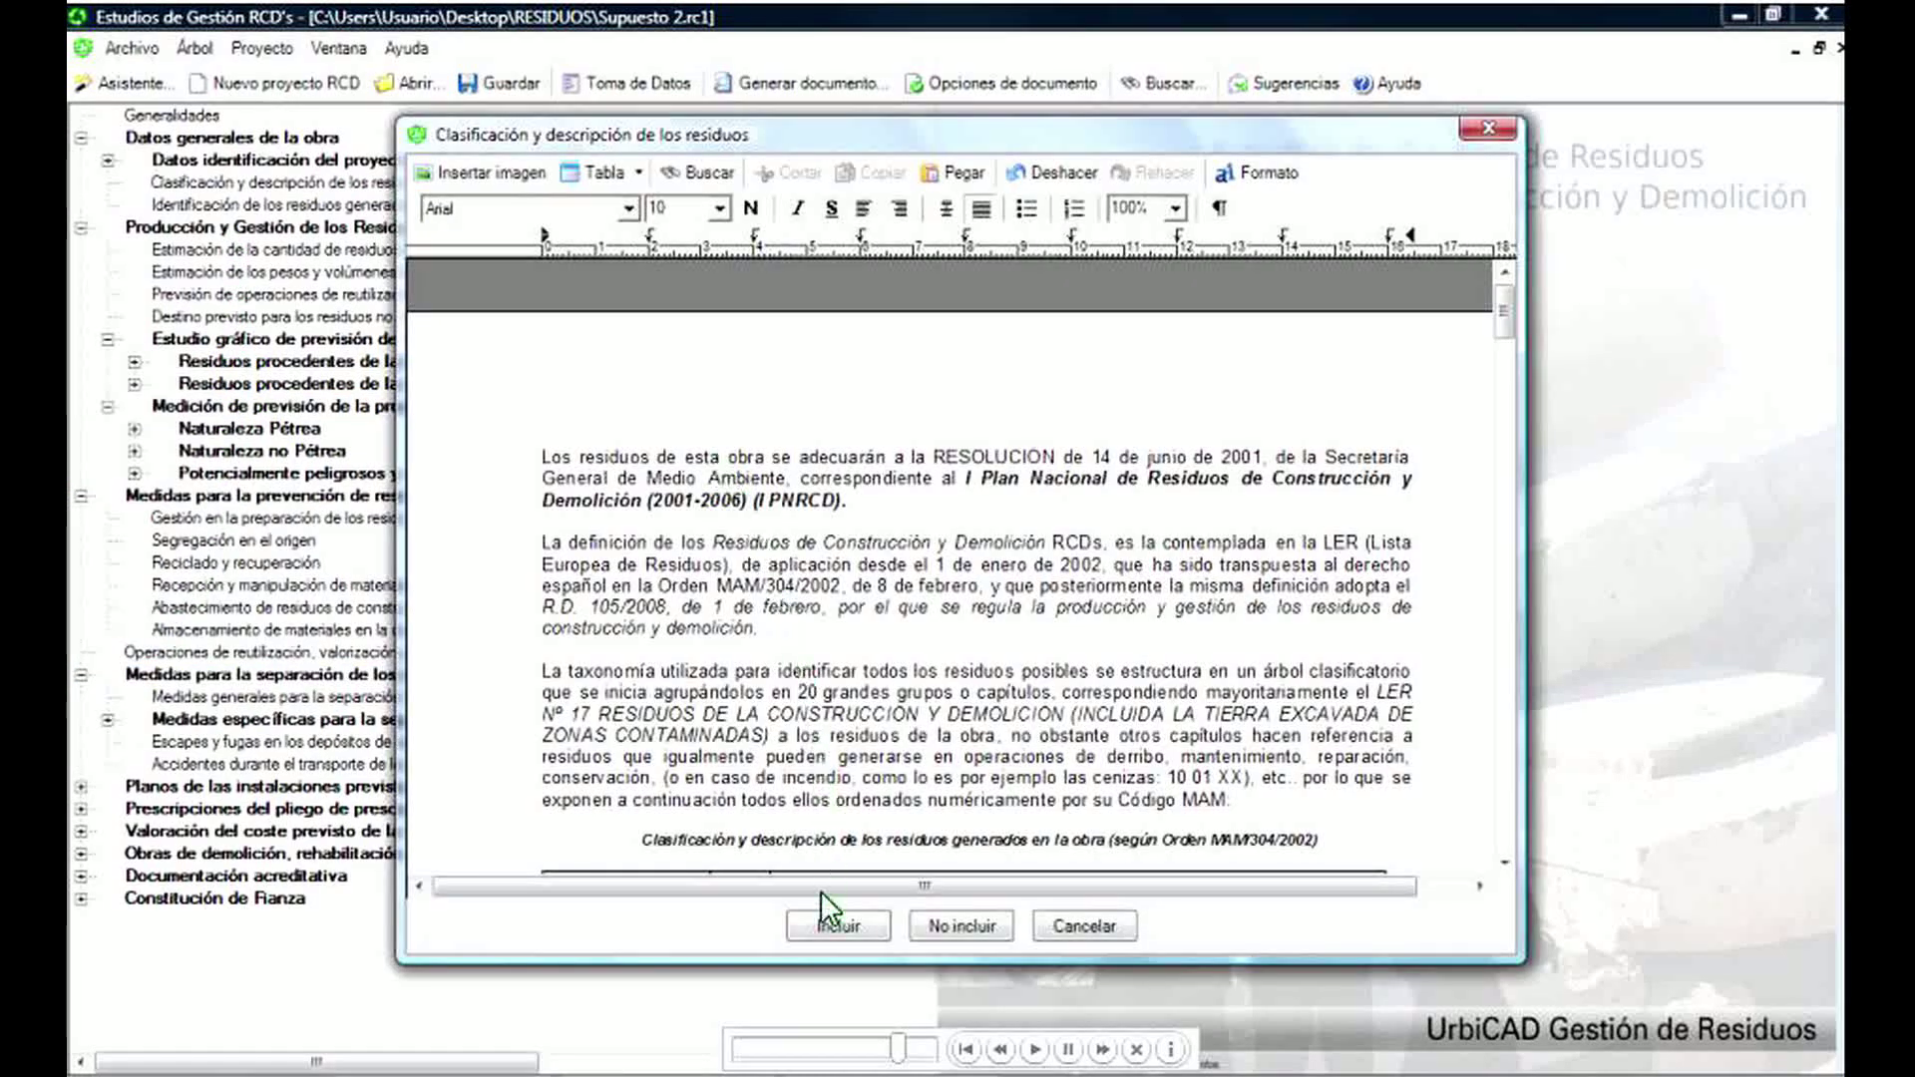
click(837, 927)
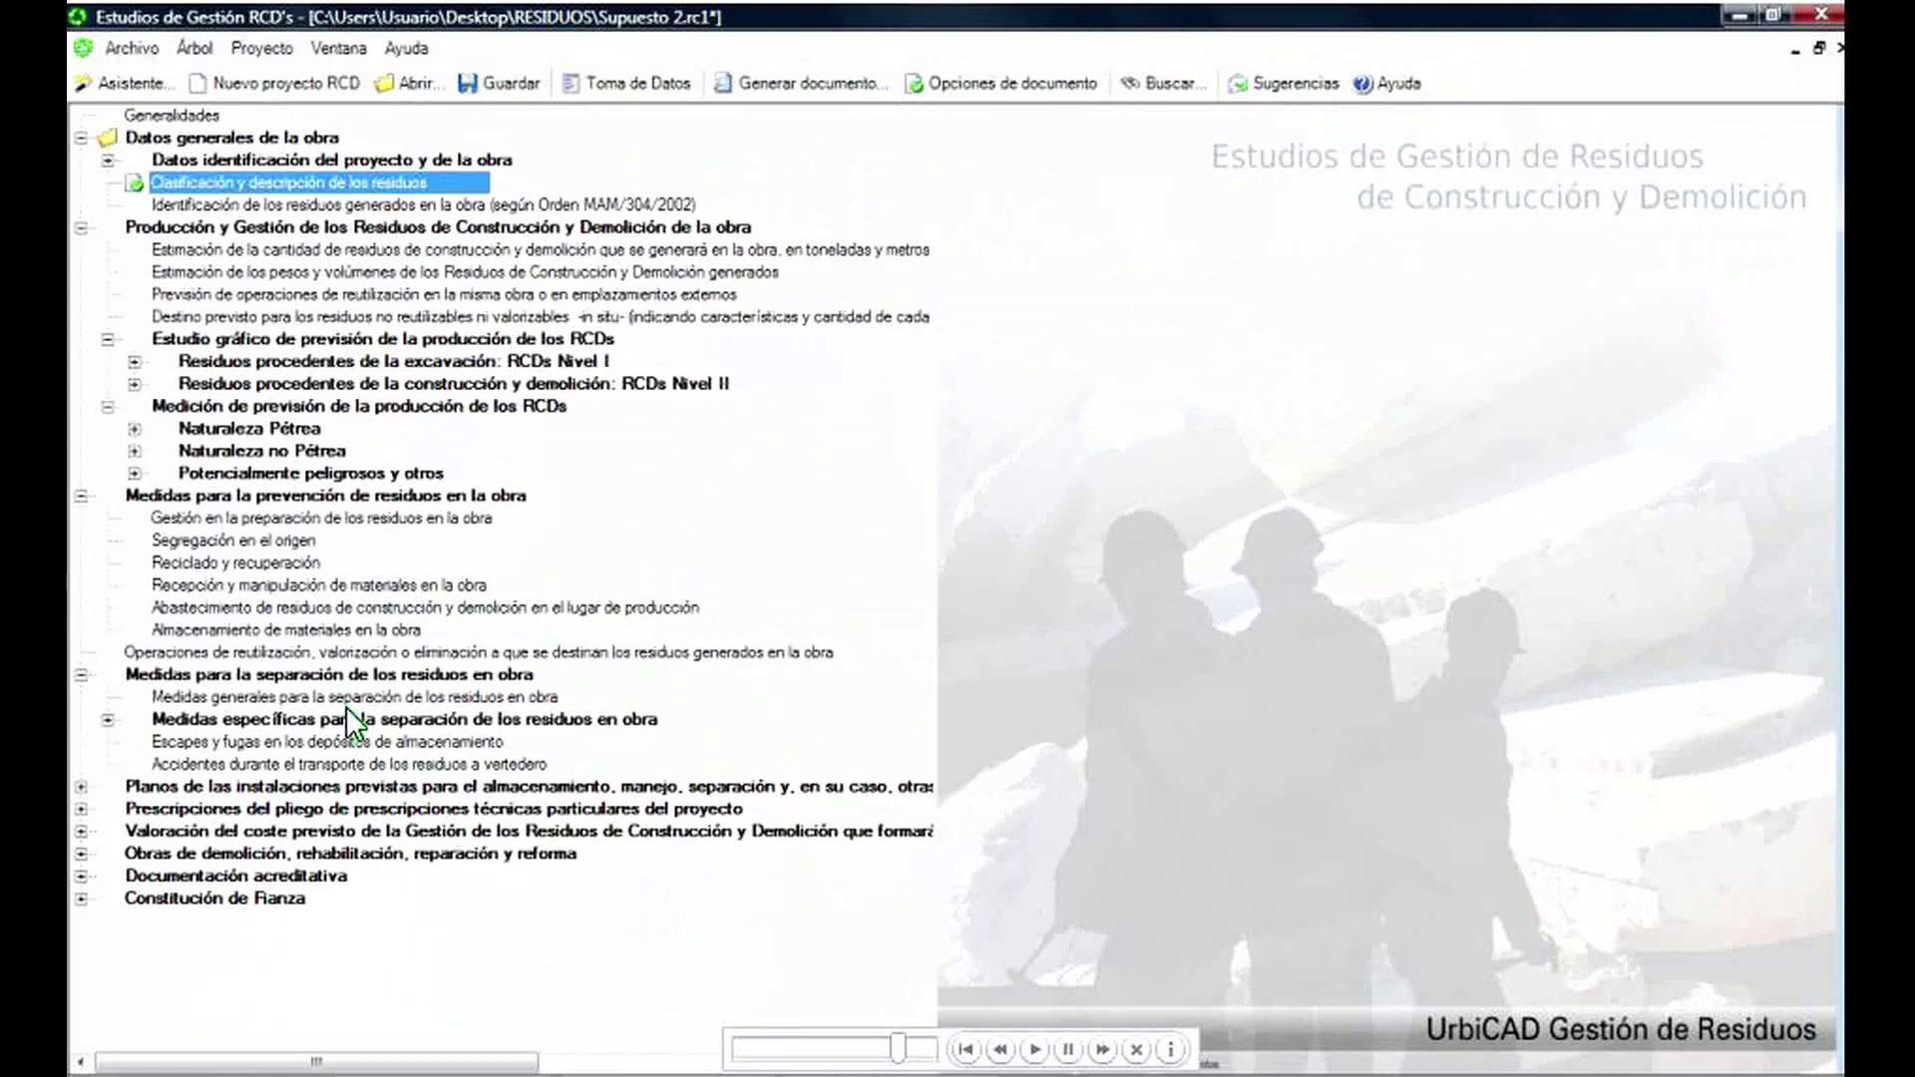
double_click(251, 325)
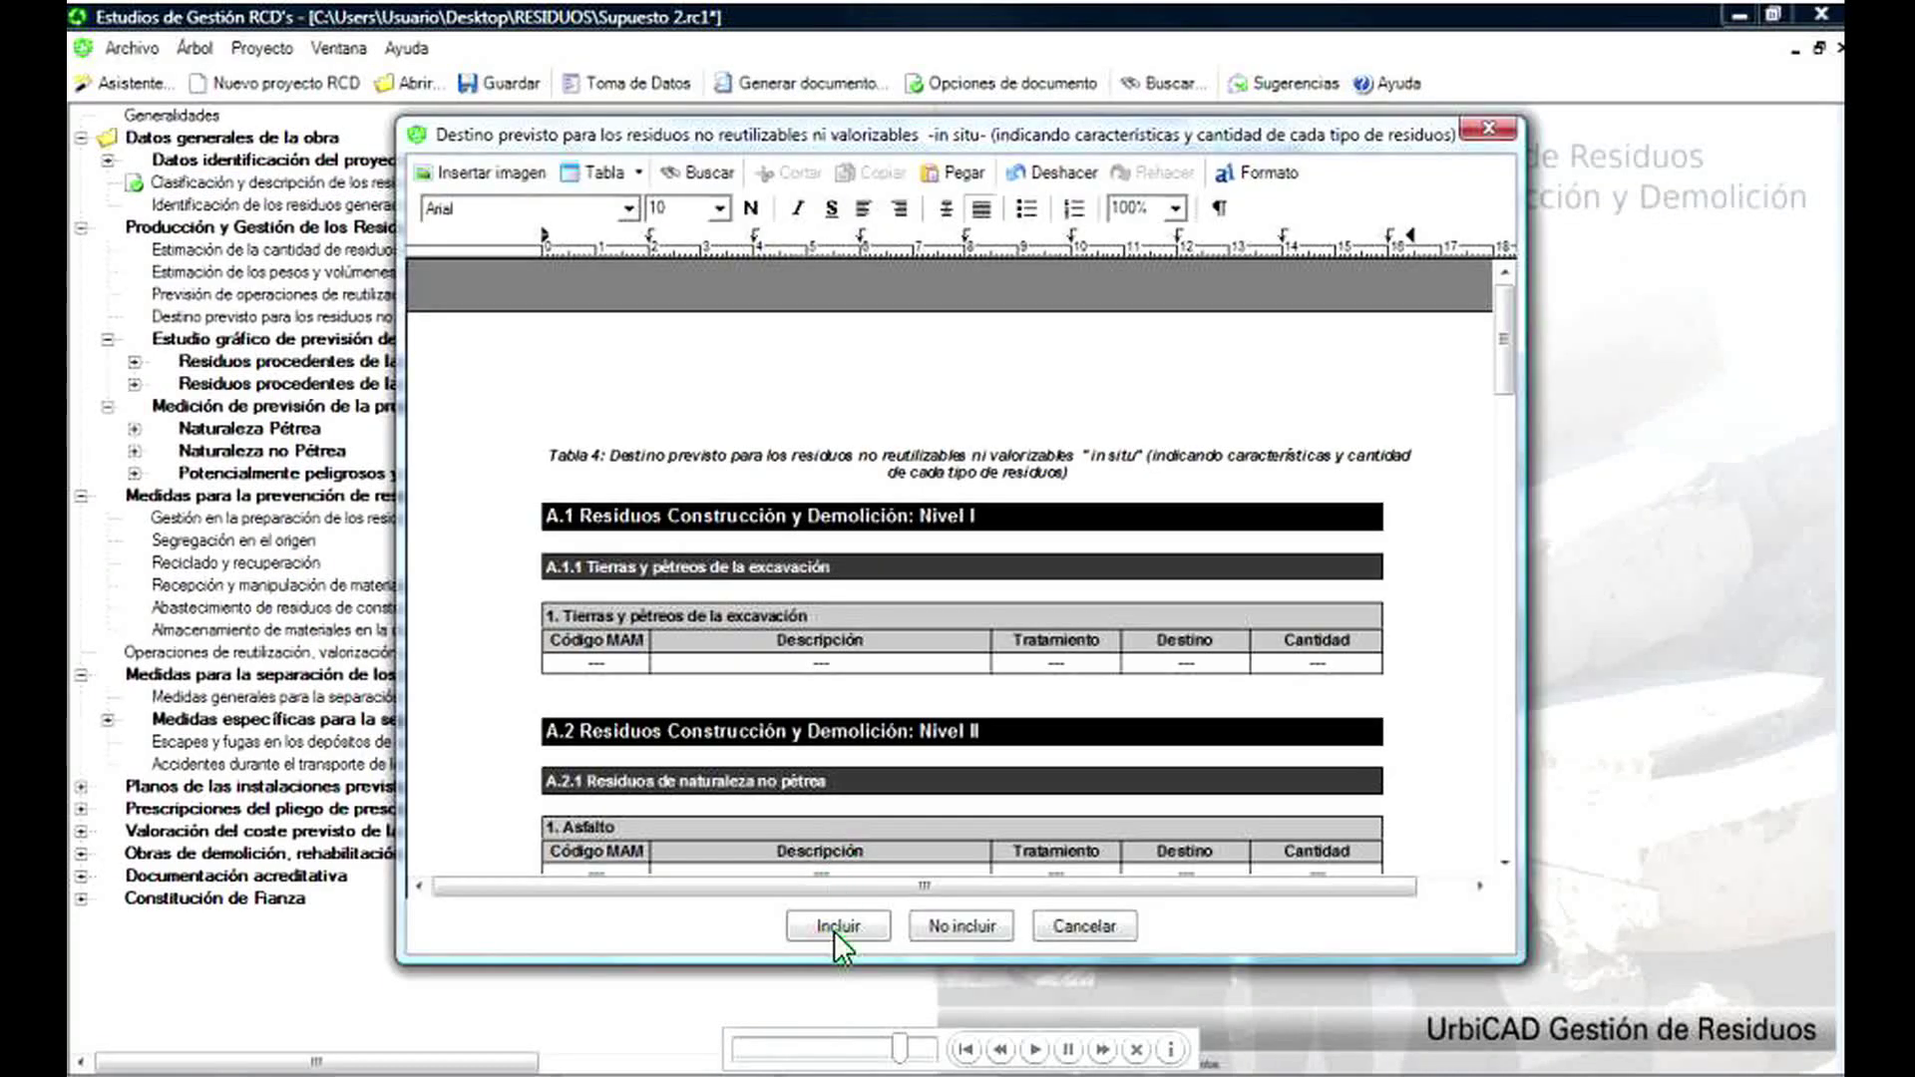
click(833, 930)
- Include the Hormigón measurement under Naturaleza Pétrea, with the bar chart printed instead of the pie chart
double_click(232, 430)
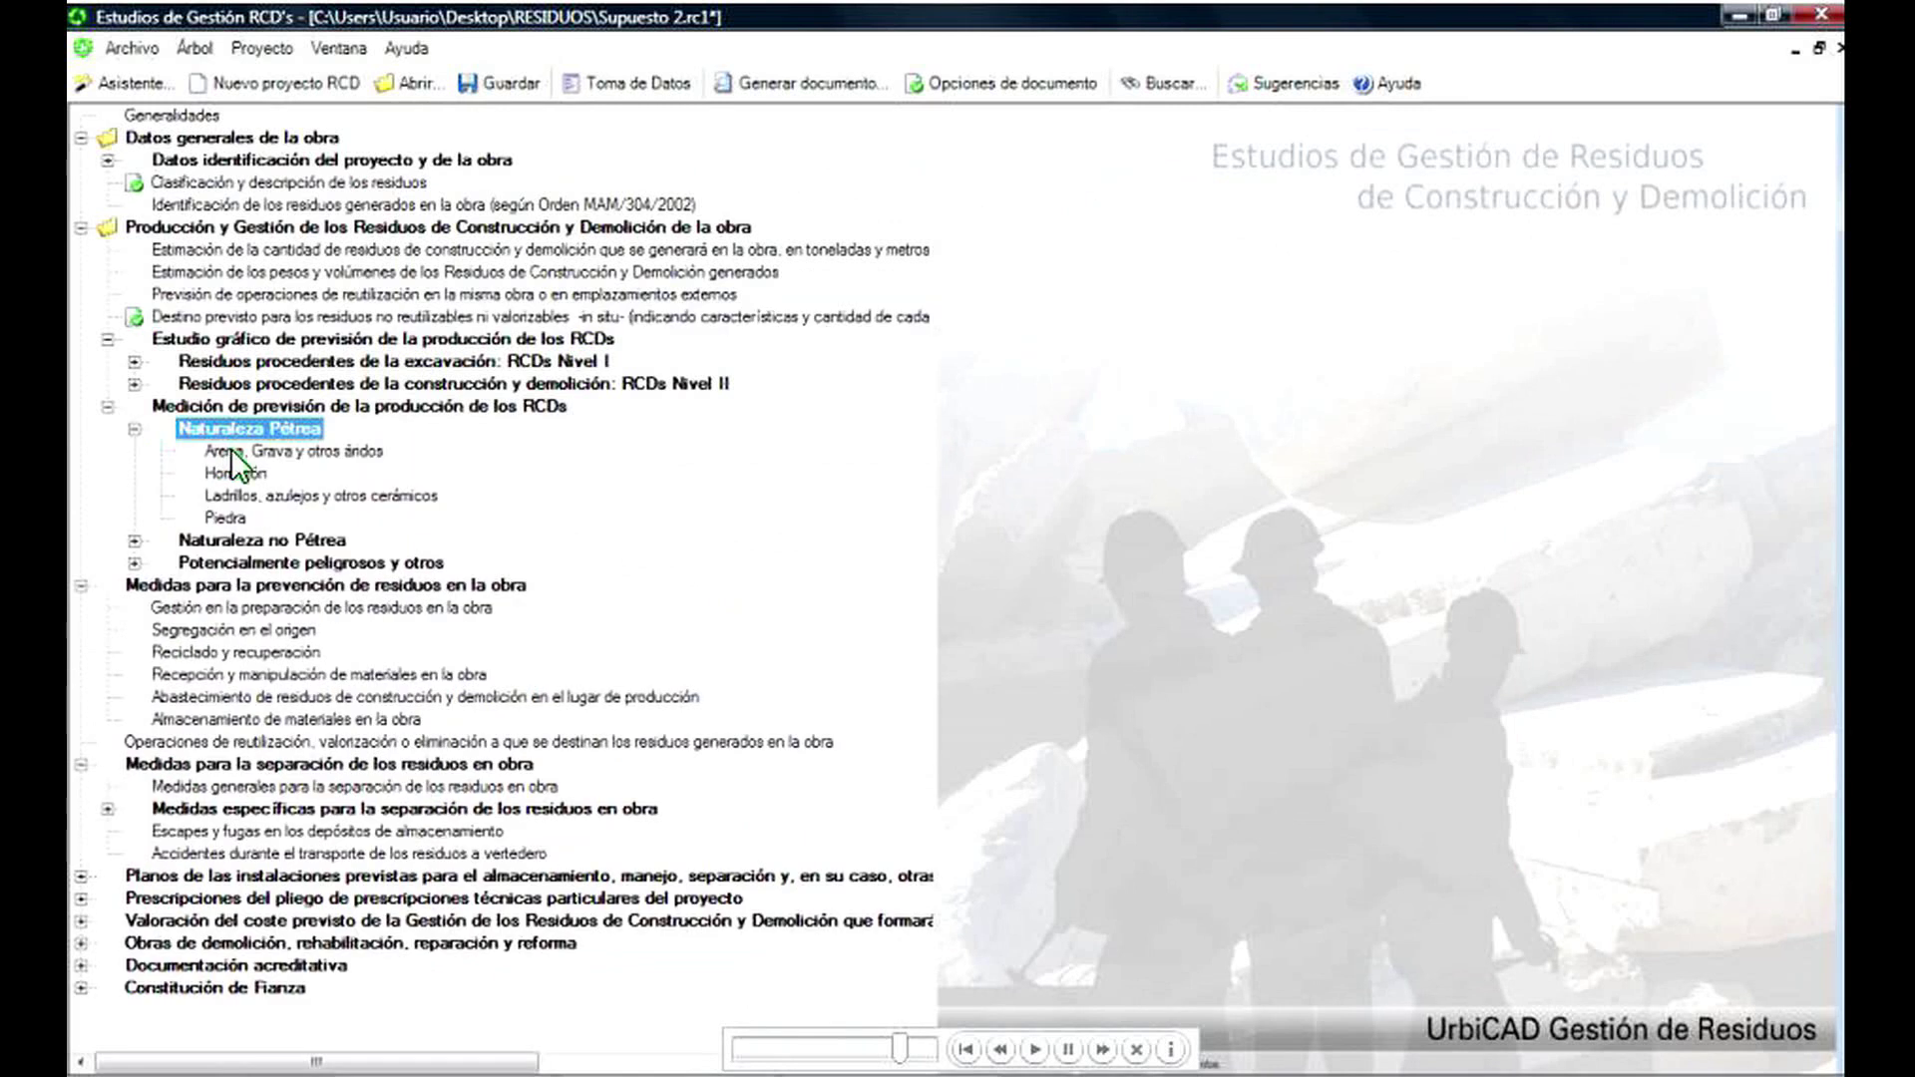
double_click(250, 474)
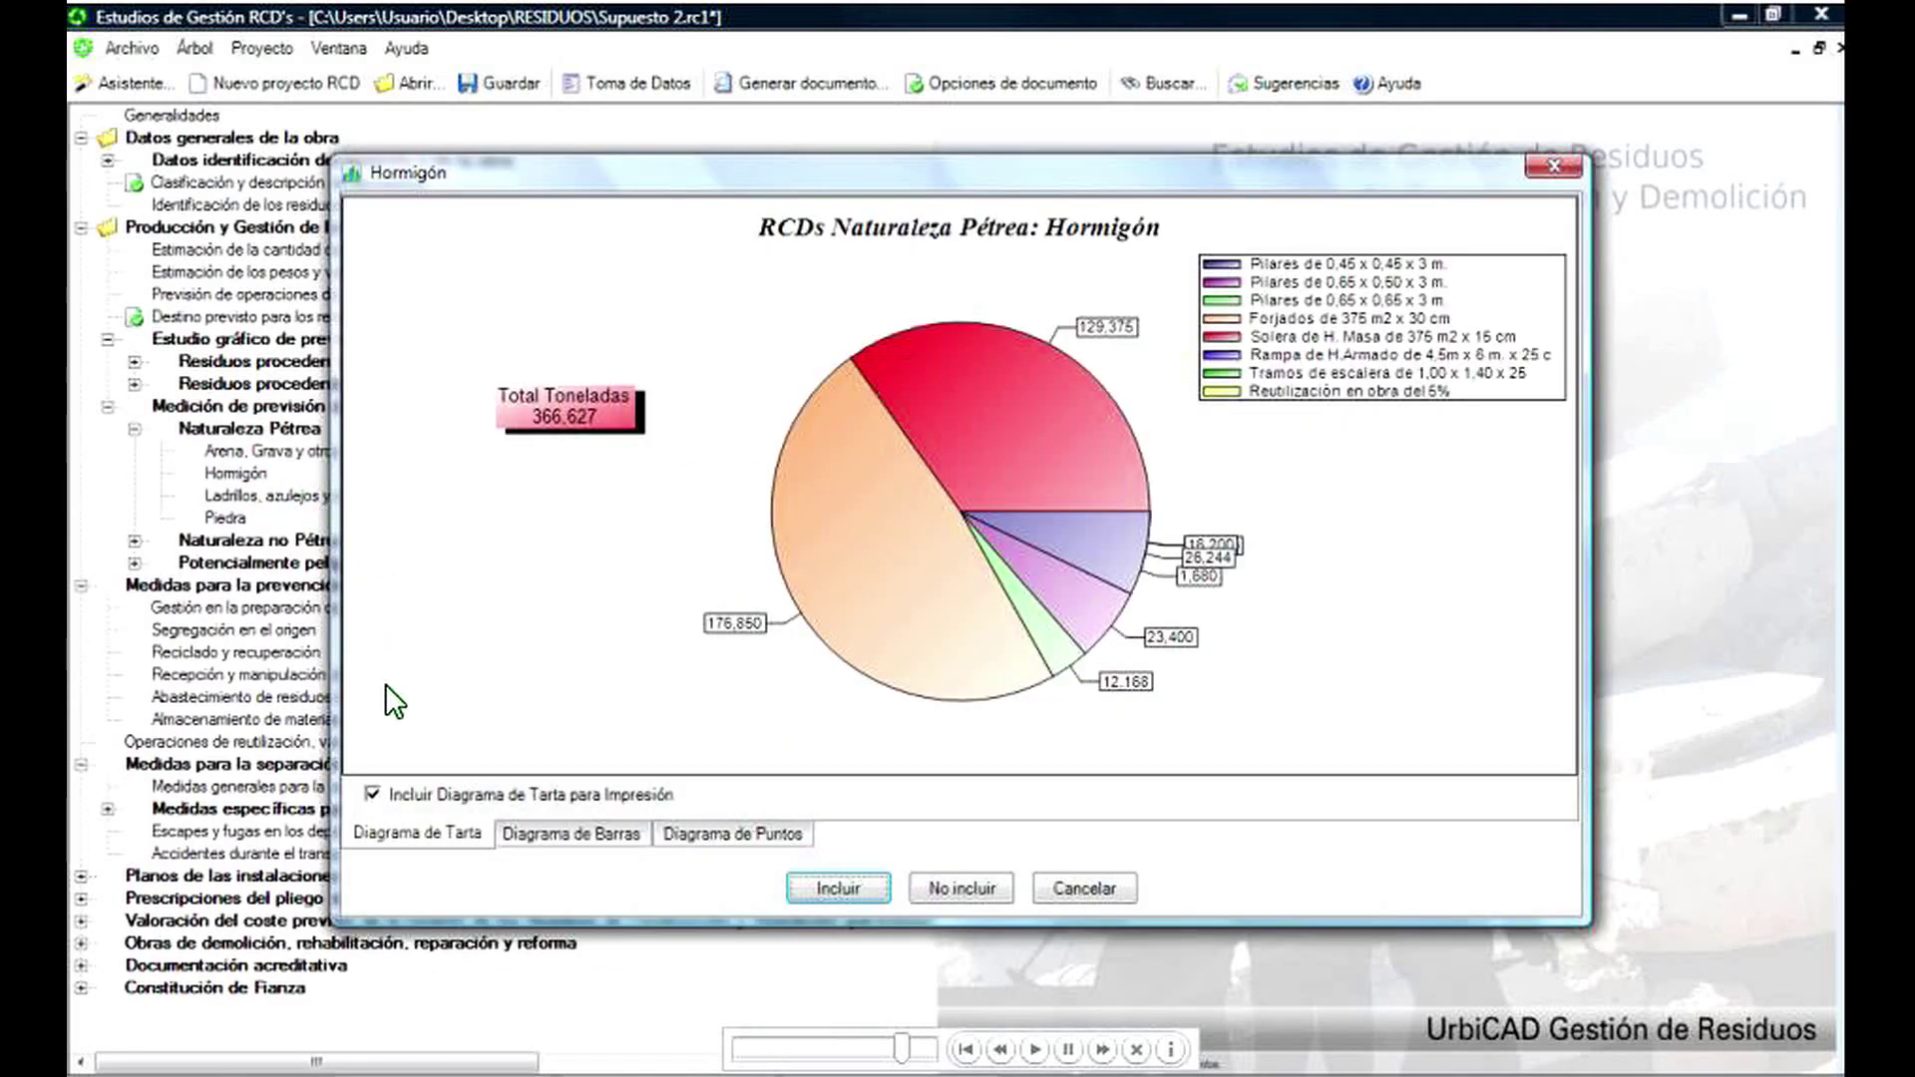
click(392, 791)
click(567, 833)
click(382, 794)
click(832, 884)
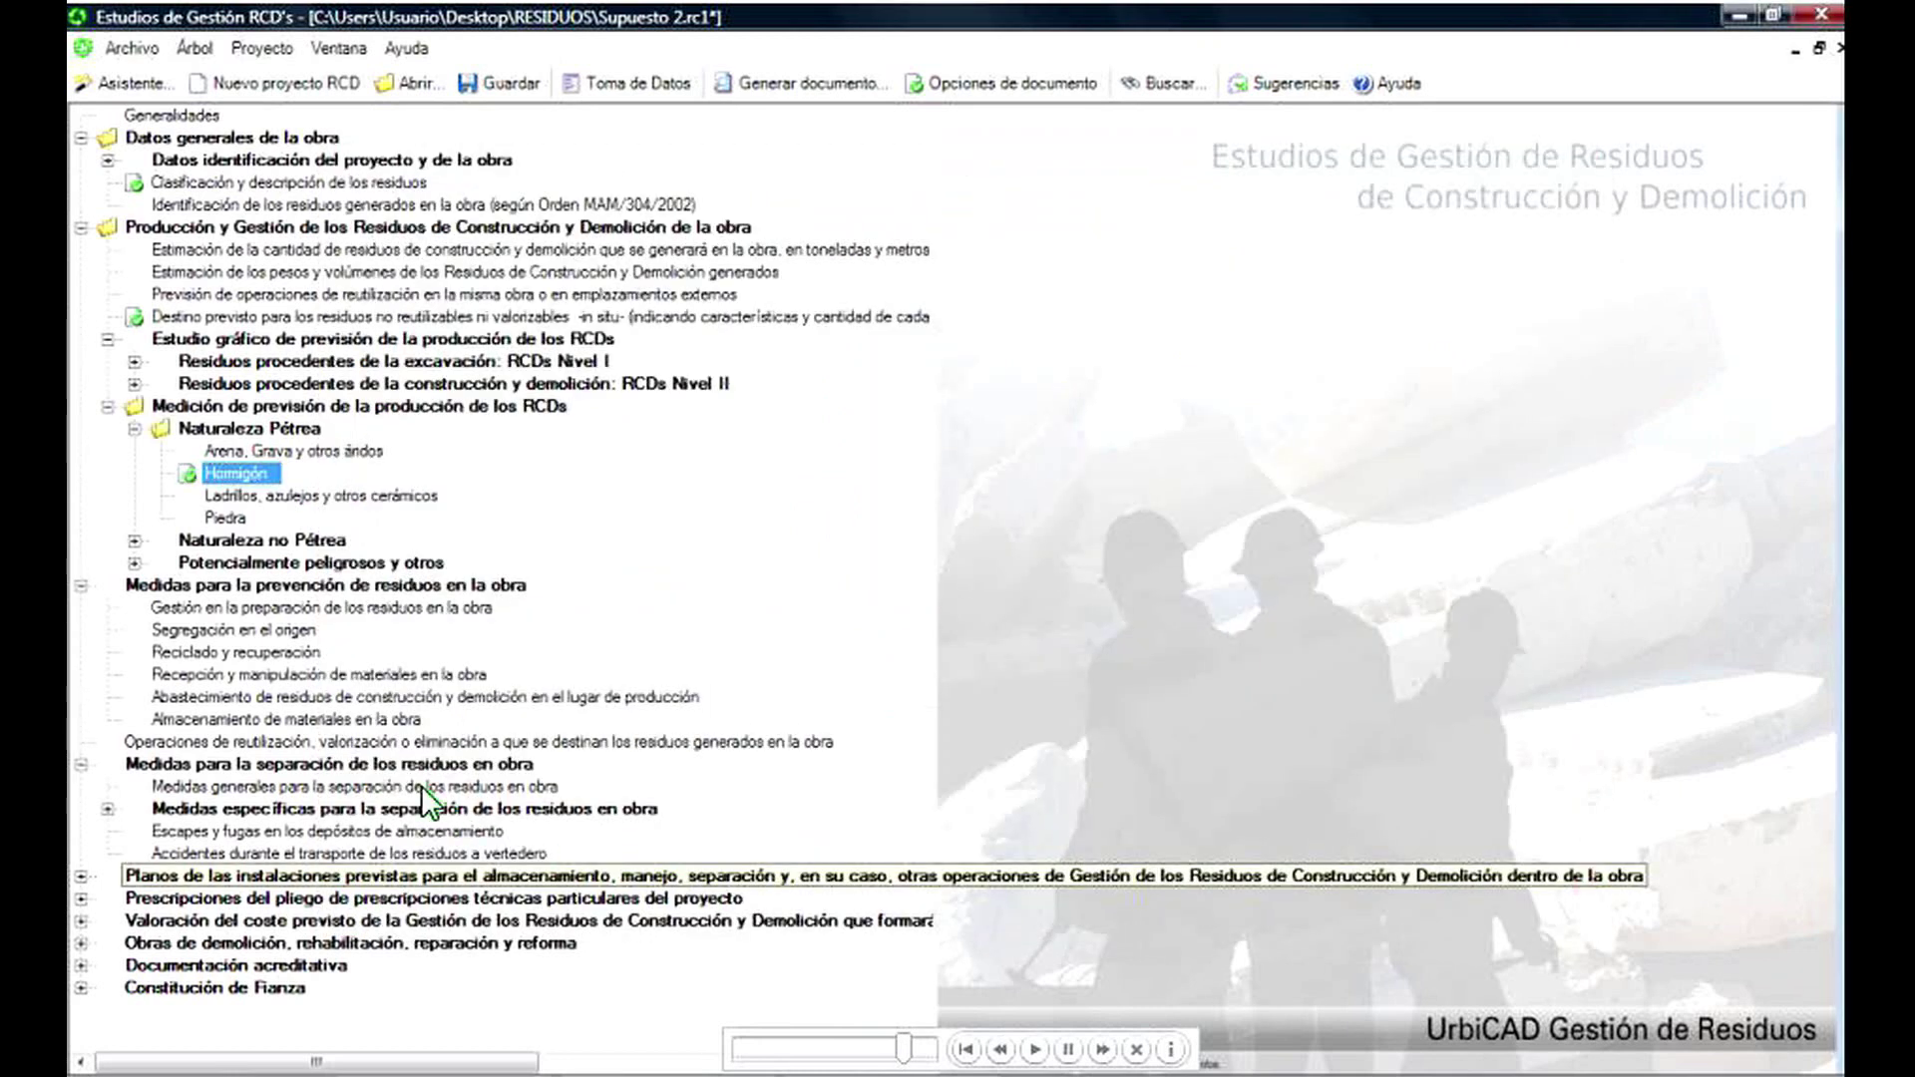
- Include the Ladrillos, azulejos y otros cerámicos measurement, with the bar chart printed instead of the pie chart
double_click(285, 498)
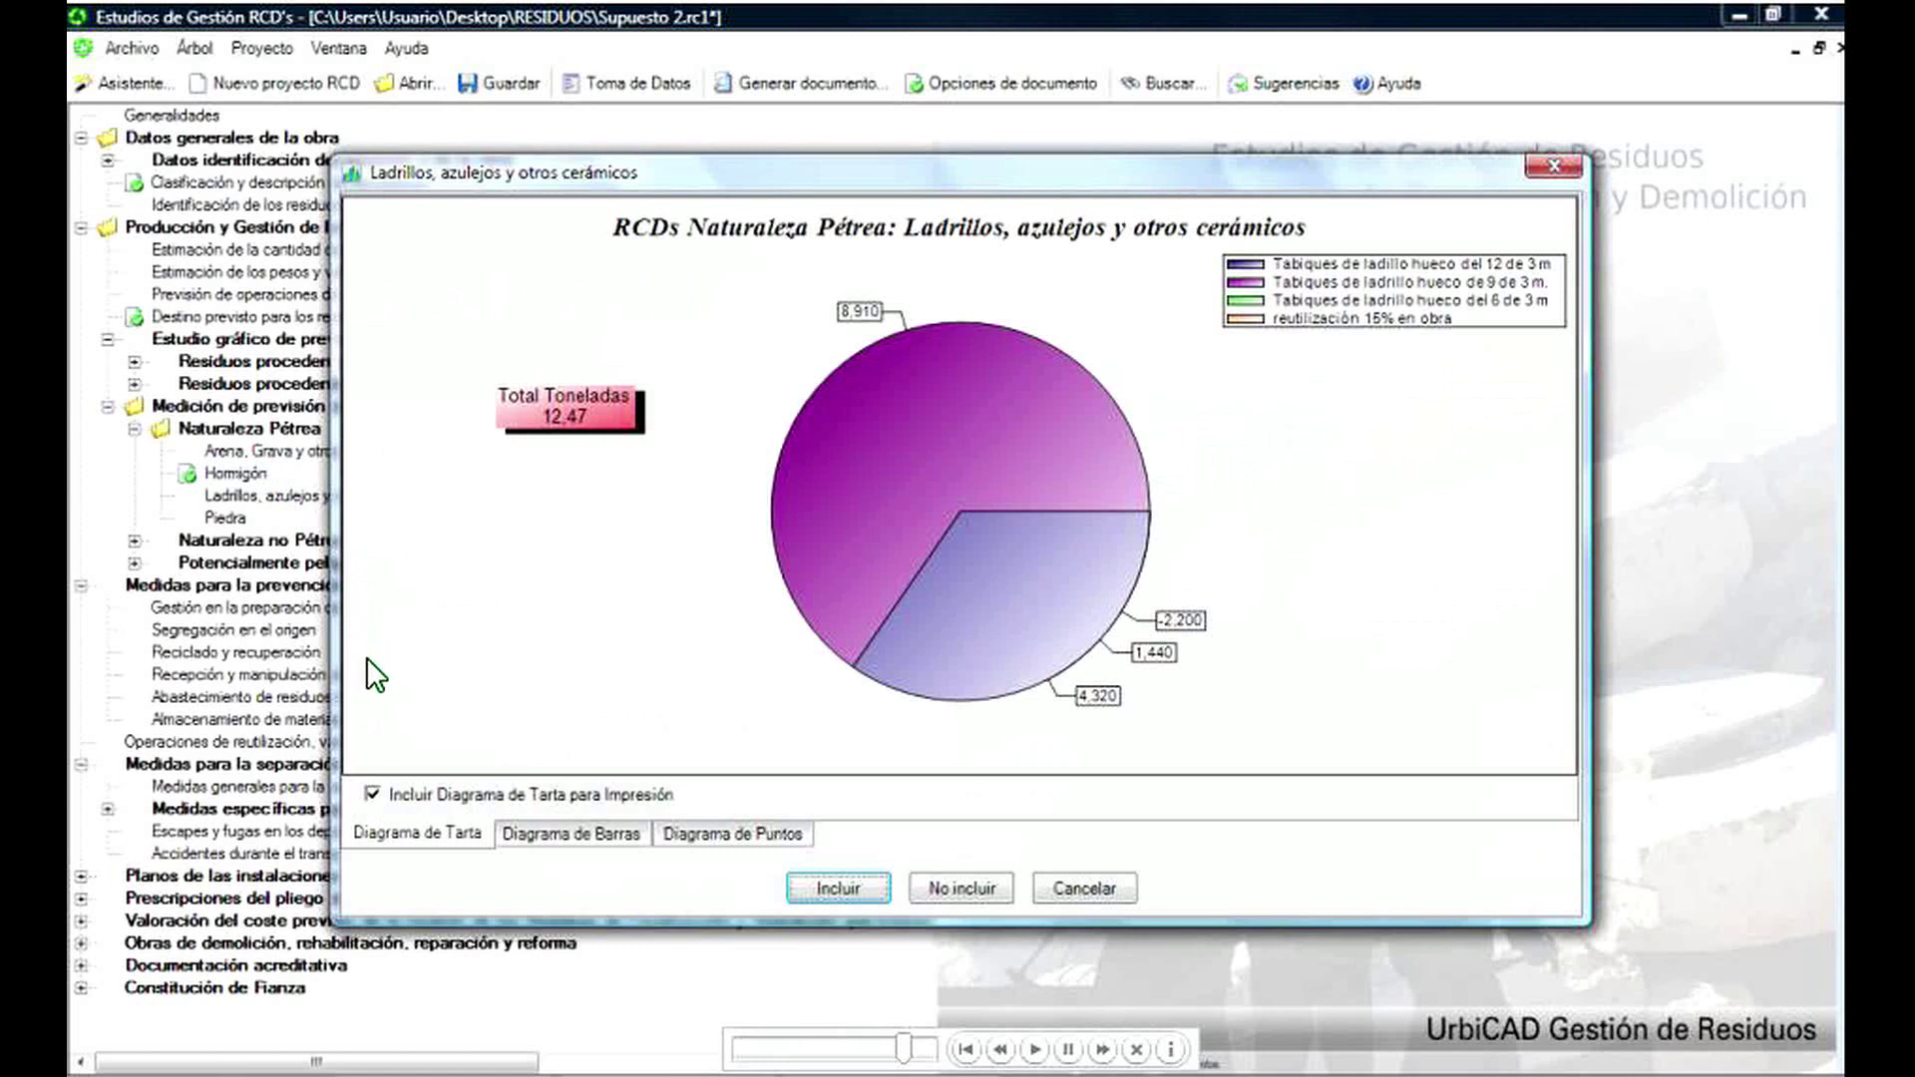
click(374, 792)
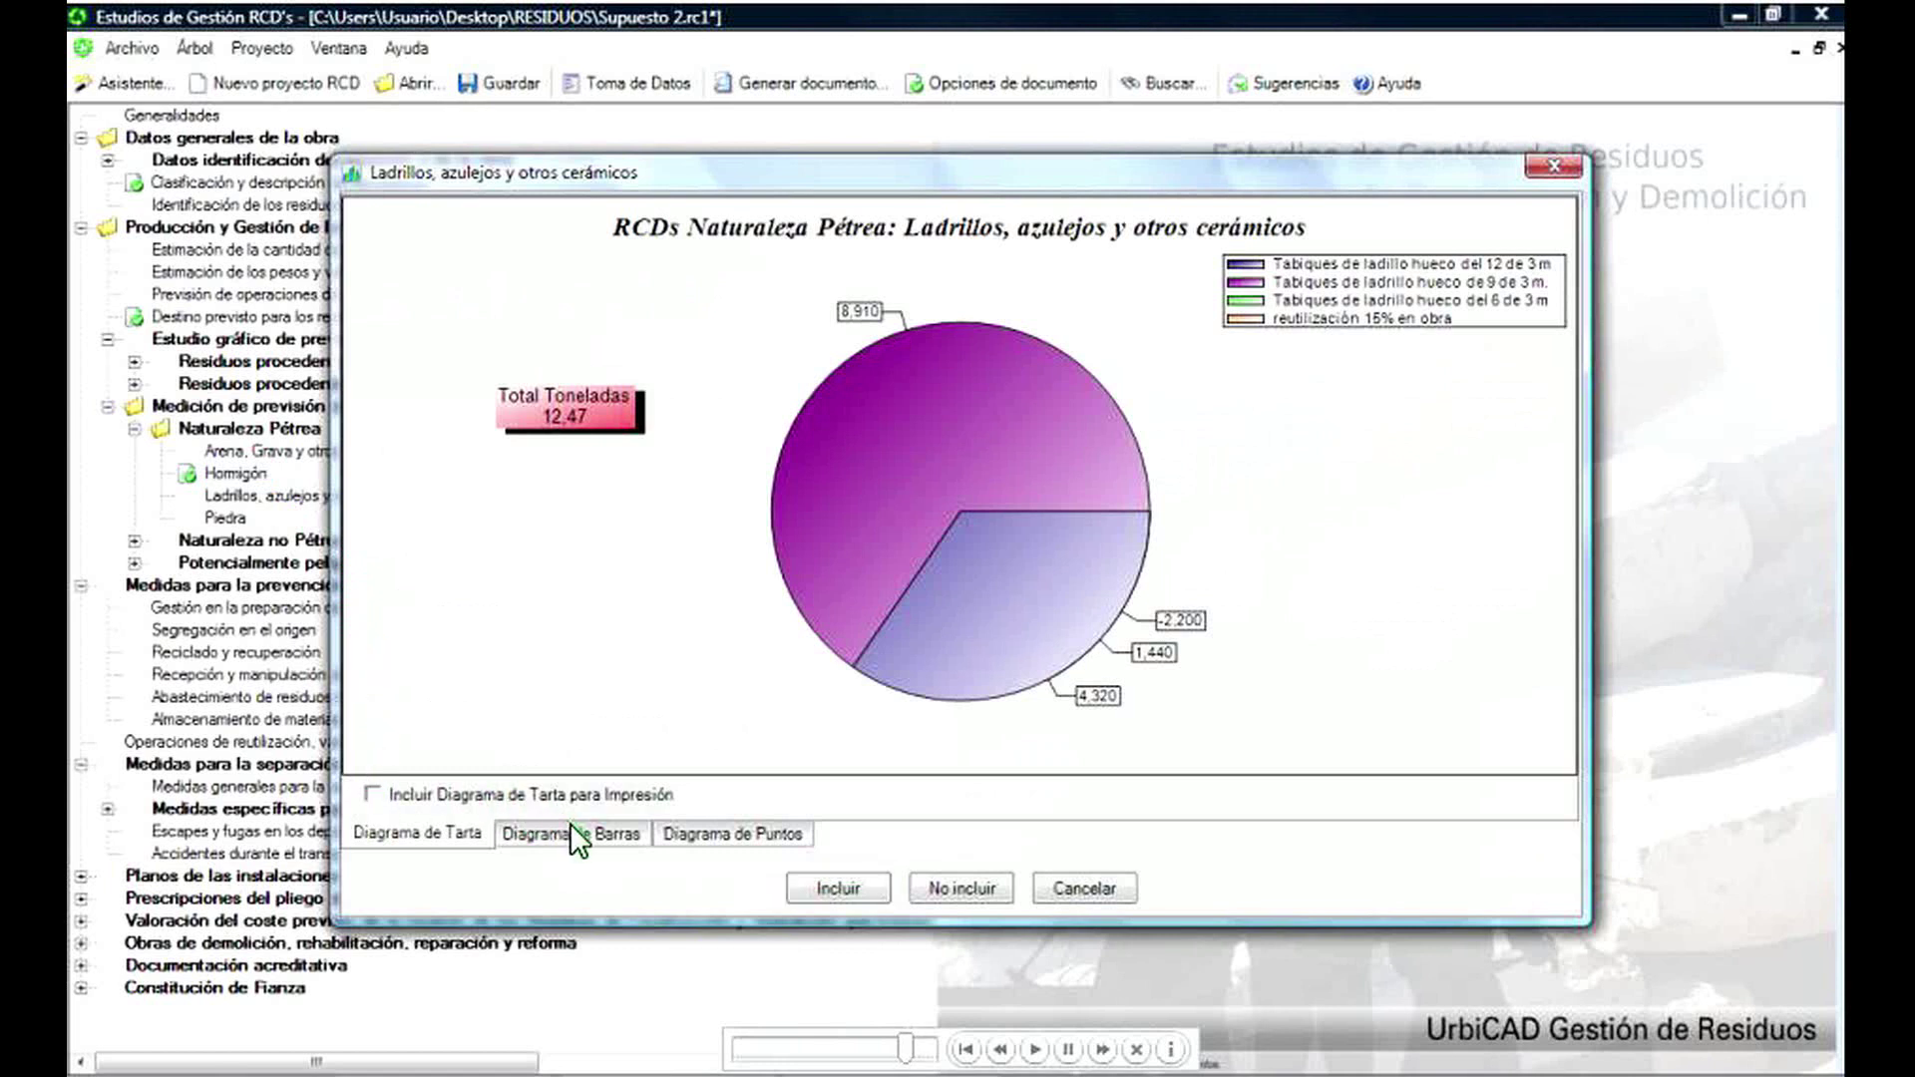
click(570, 832)
click(383, 797)
click(832, 891)
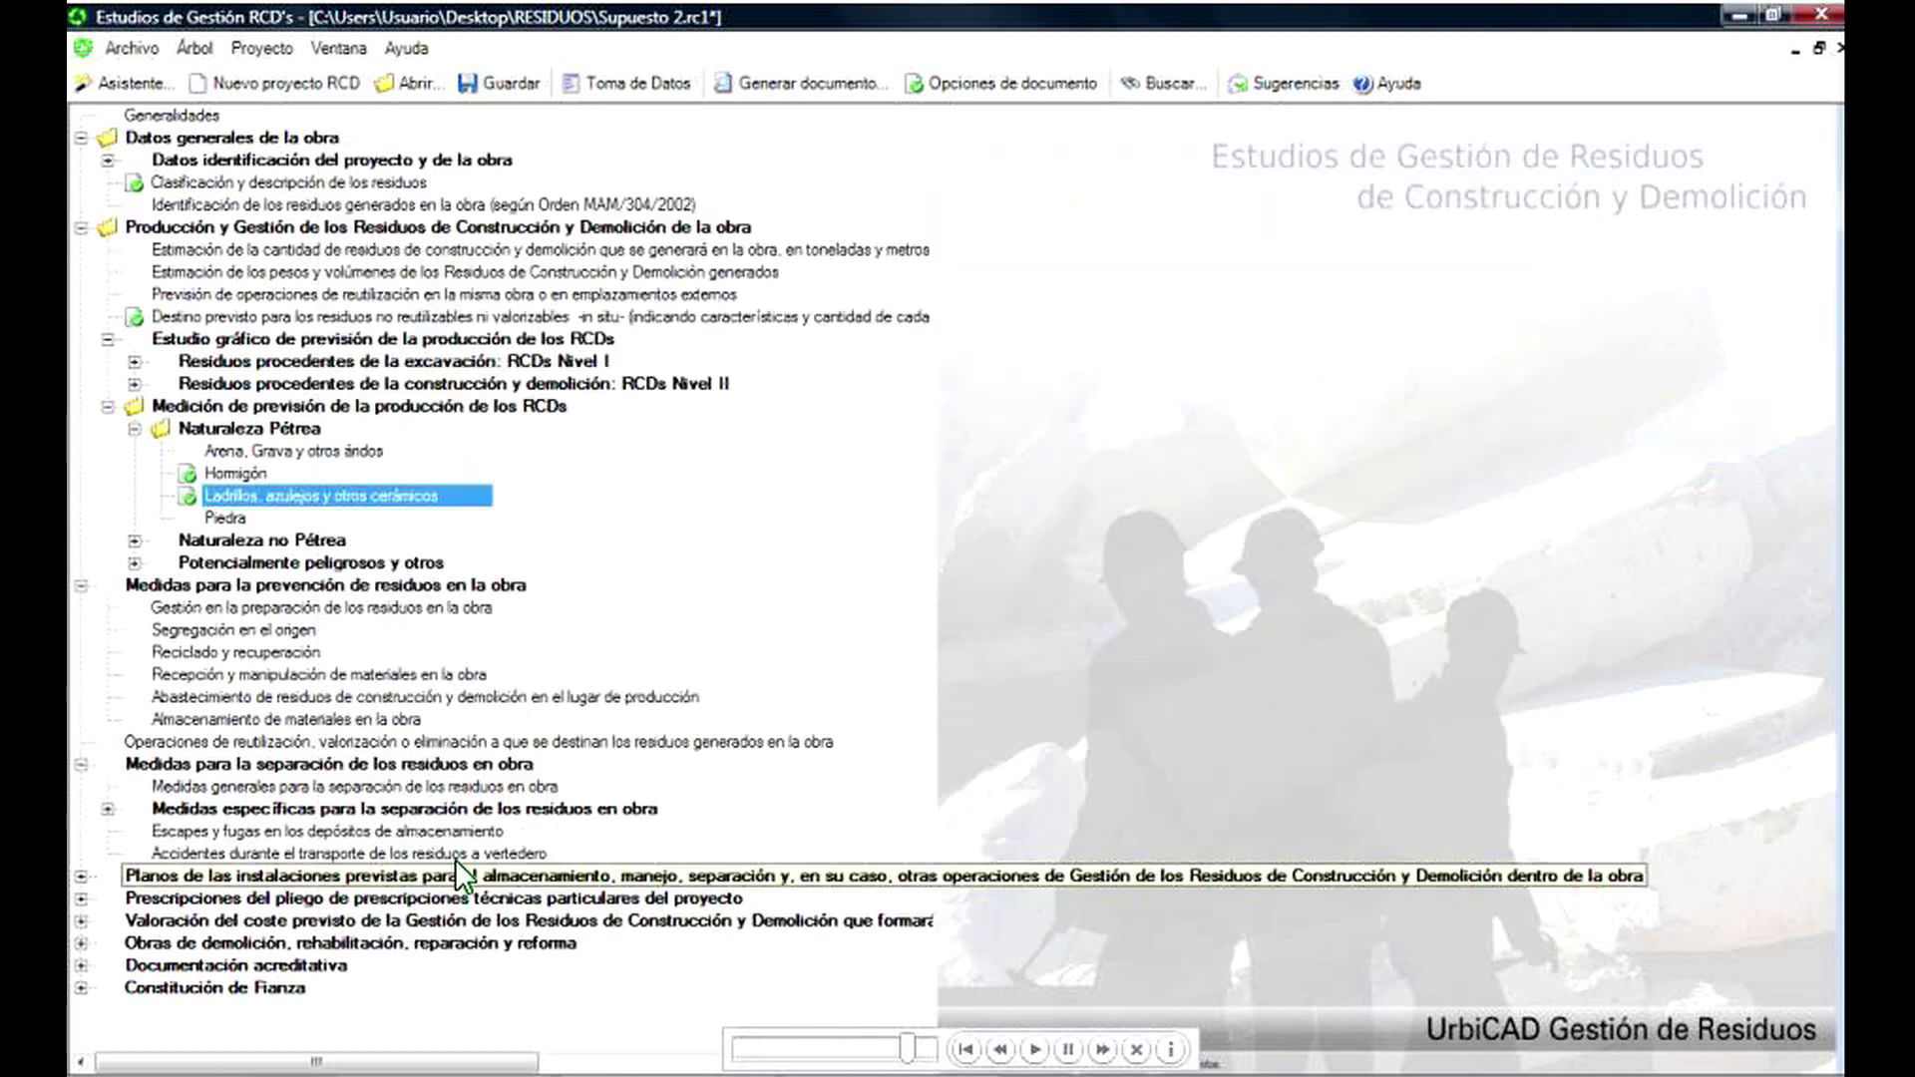
- Include the prevention measures Gestión en la preparación de los residuos en la obra and Recepción y manipulación de materiales en la obra
double_click(179, 614)
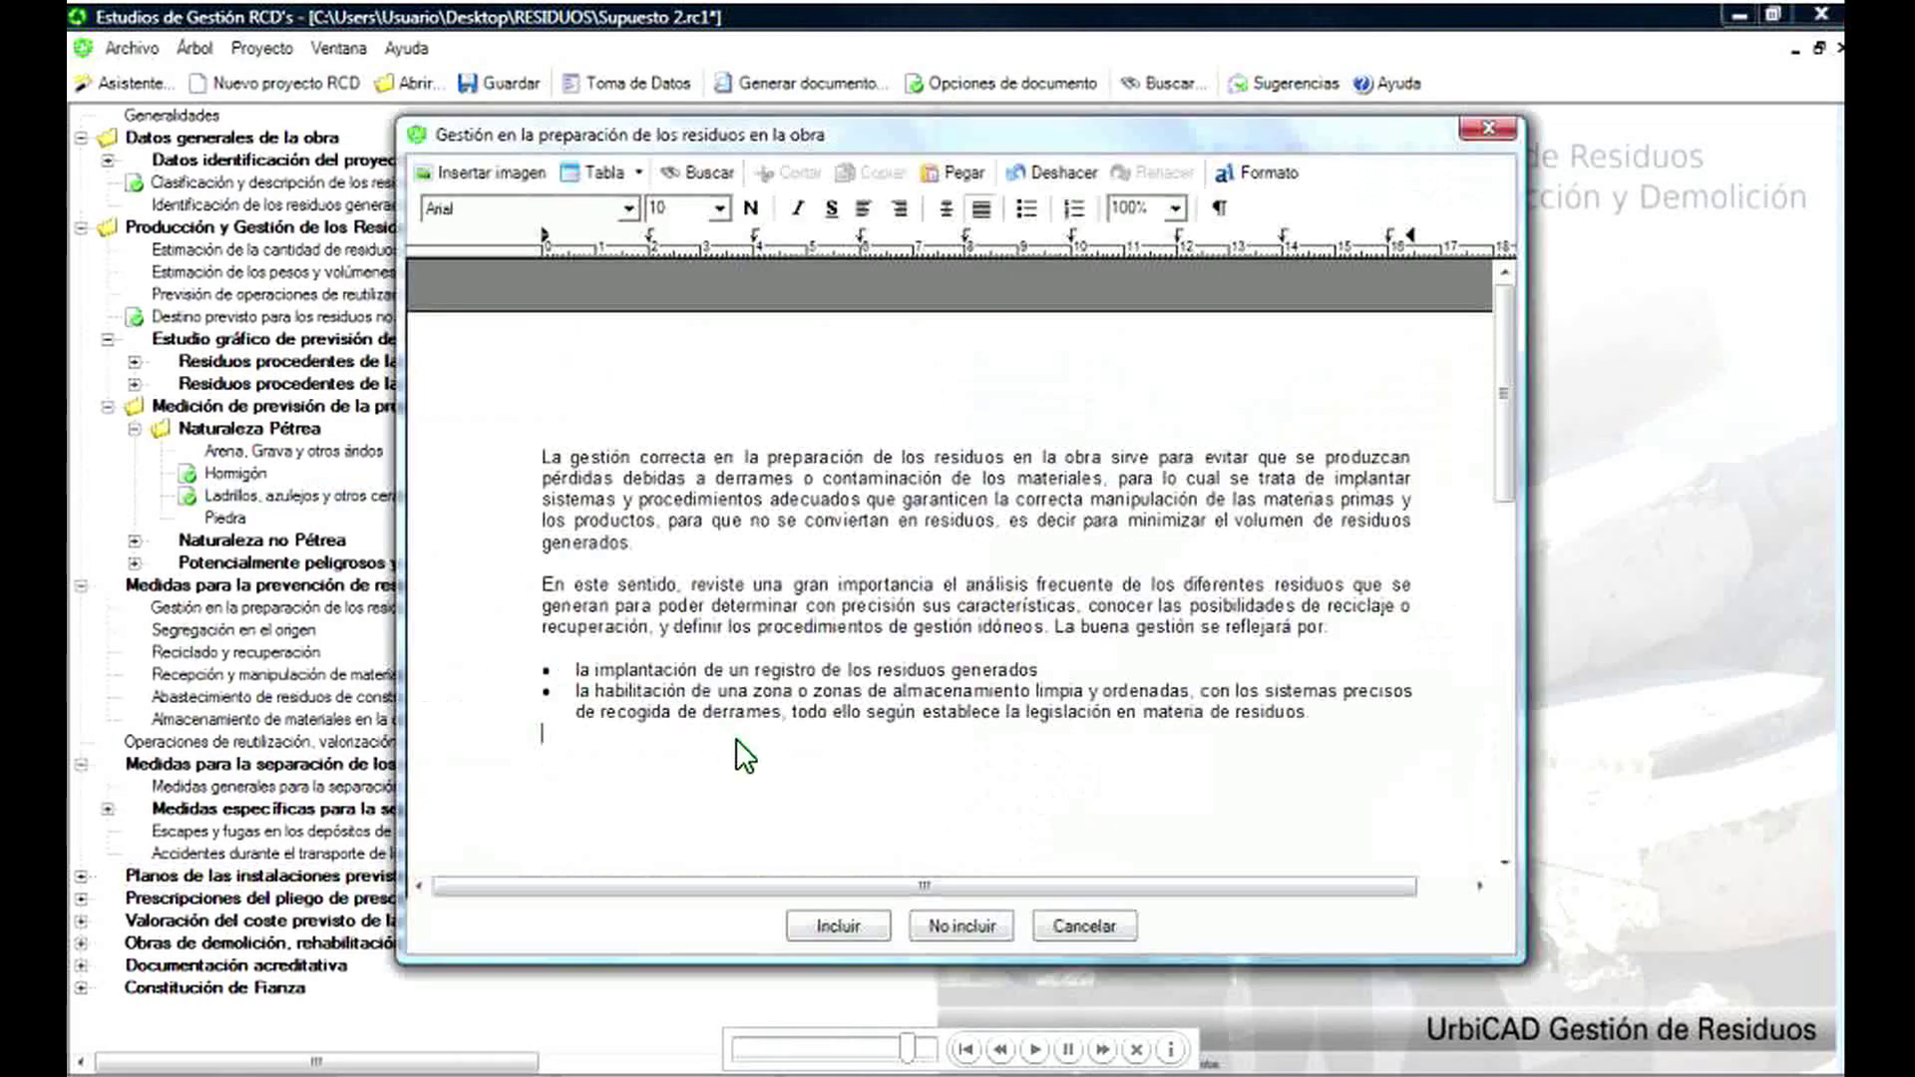
click(826, 935)
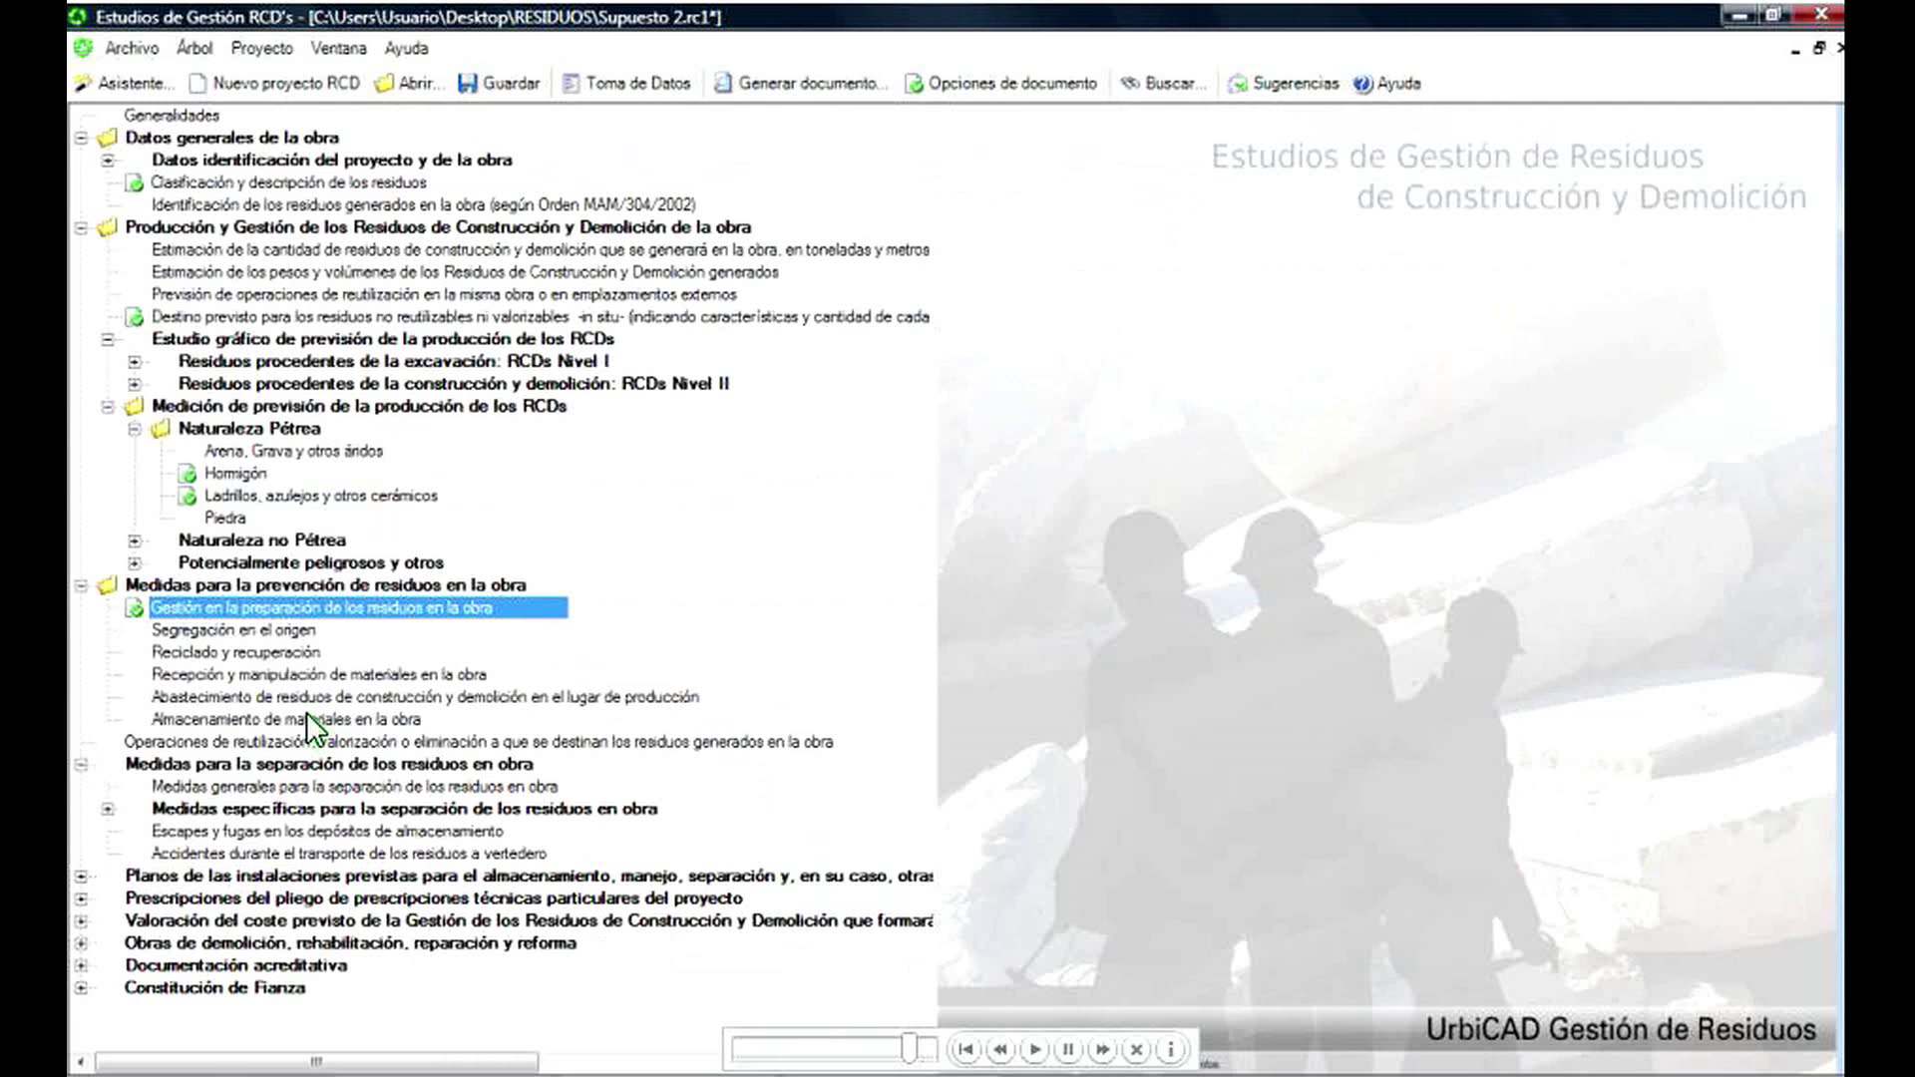
double_click(303, 678)
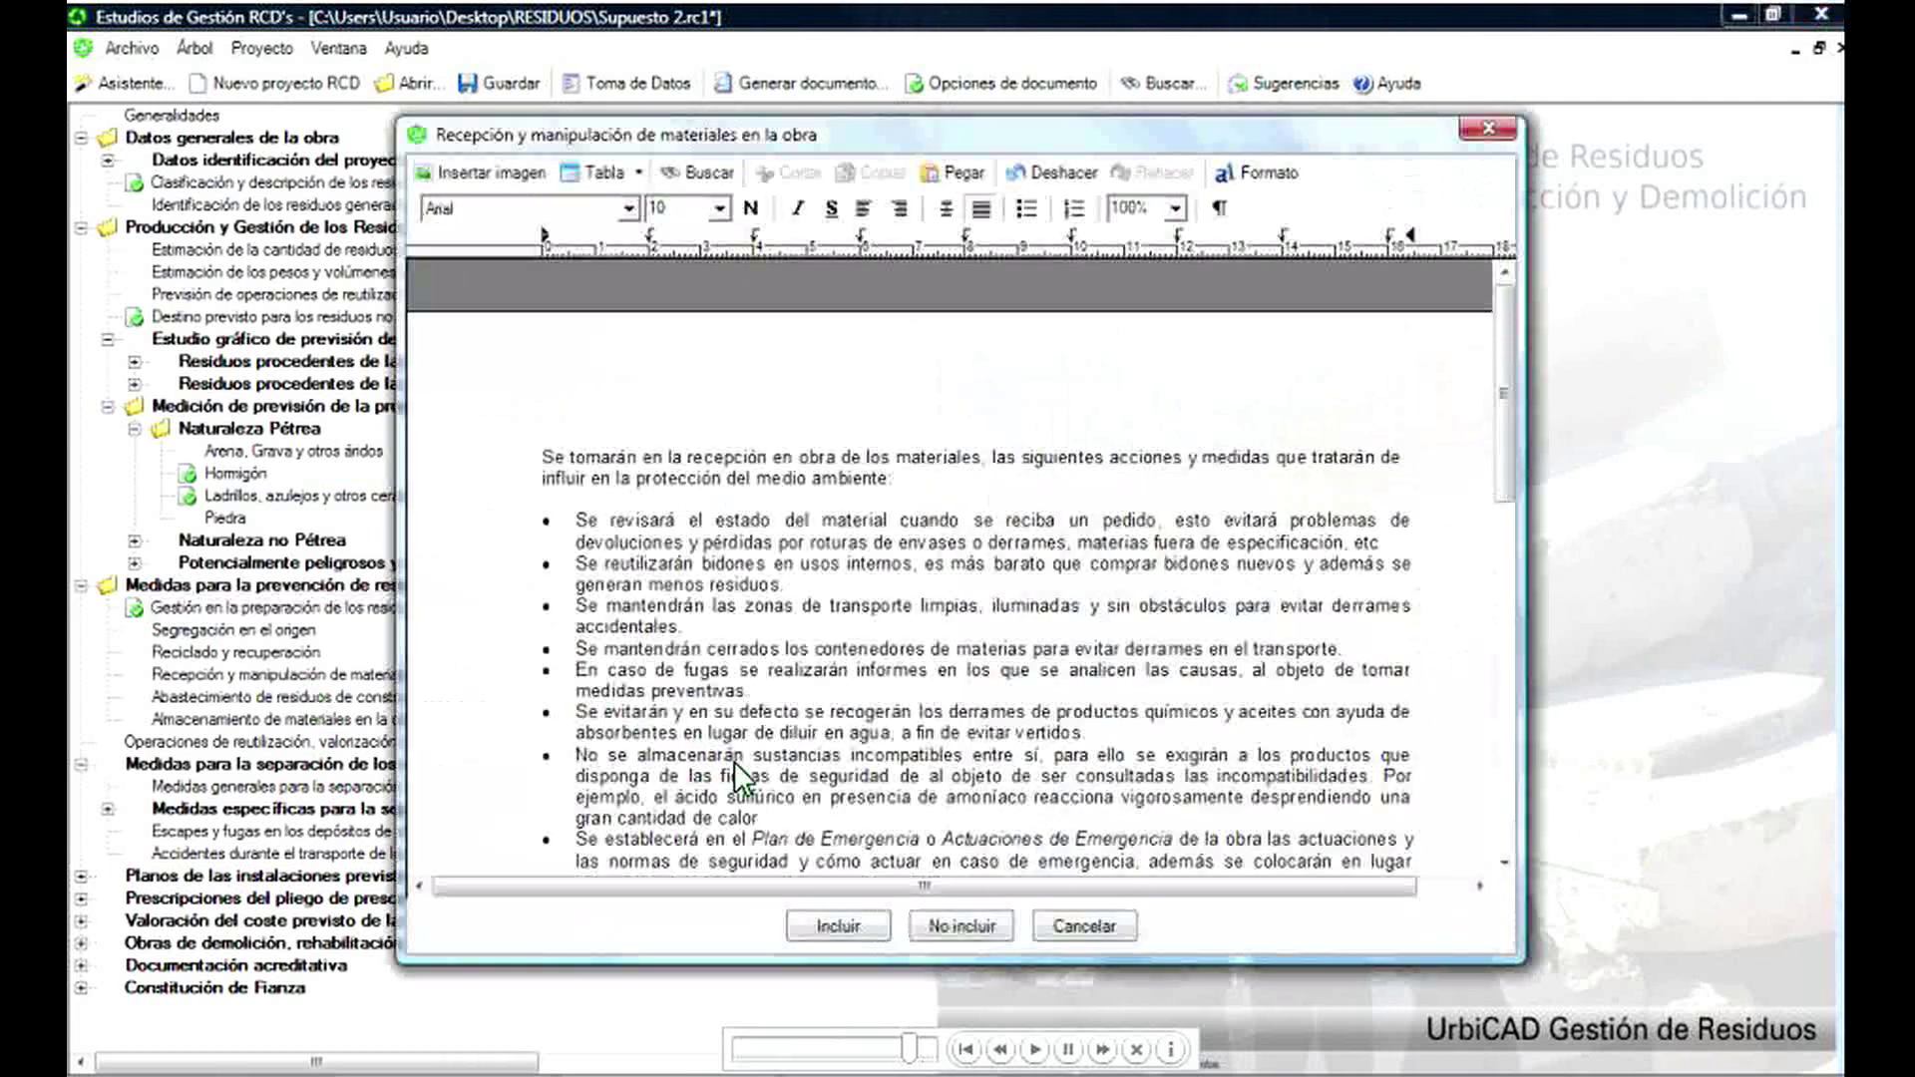
click(836, 927)
- Include Fracciones de Hormigón from the specific measures for separating waste on site
click(110, 809)
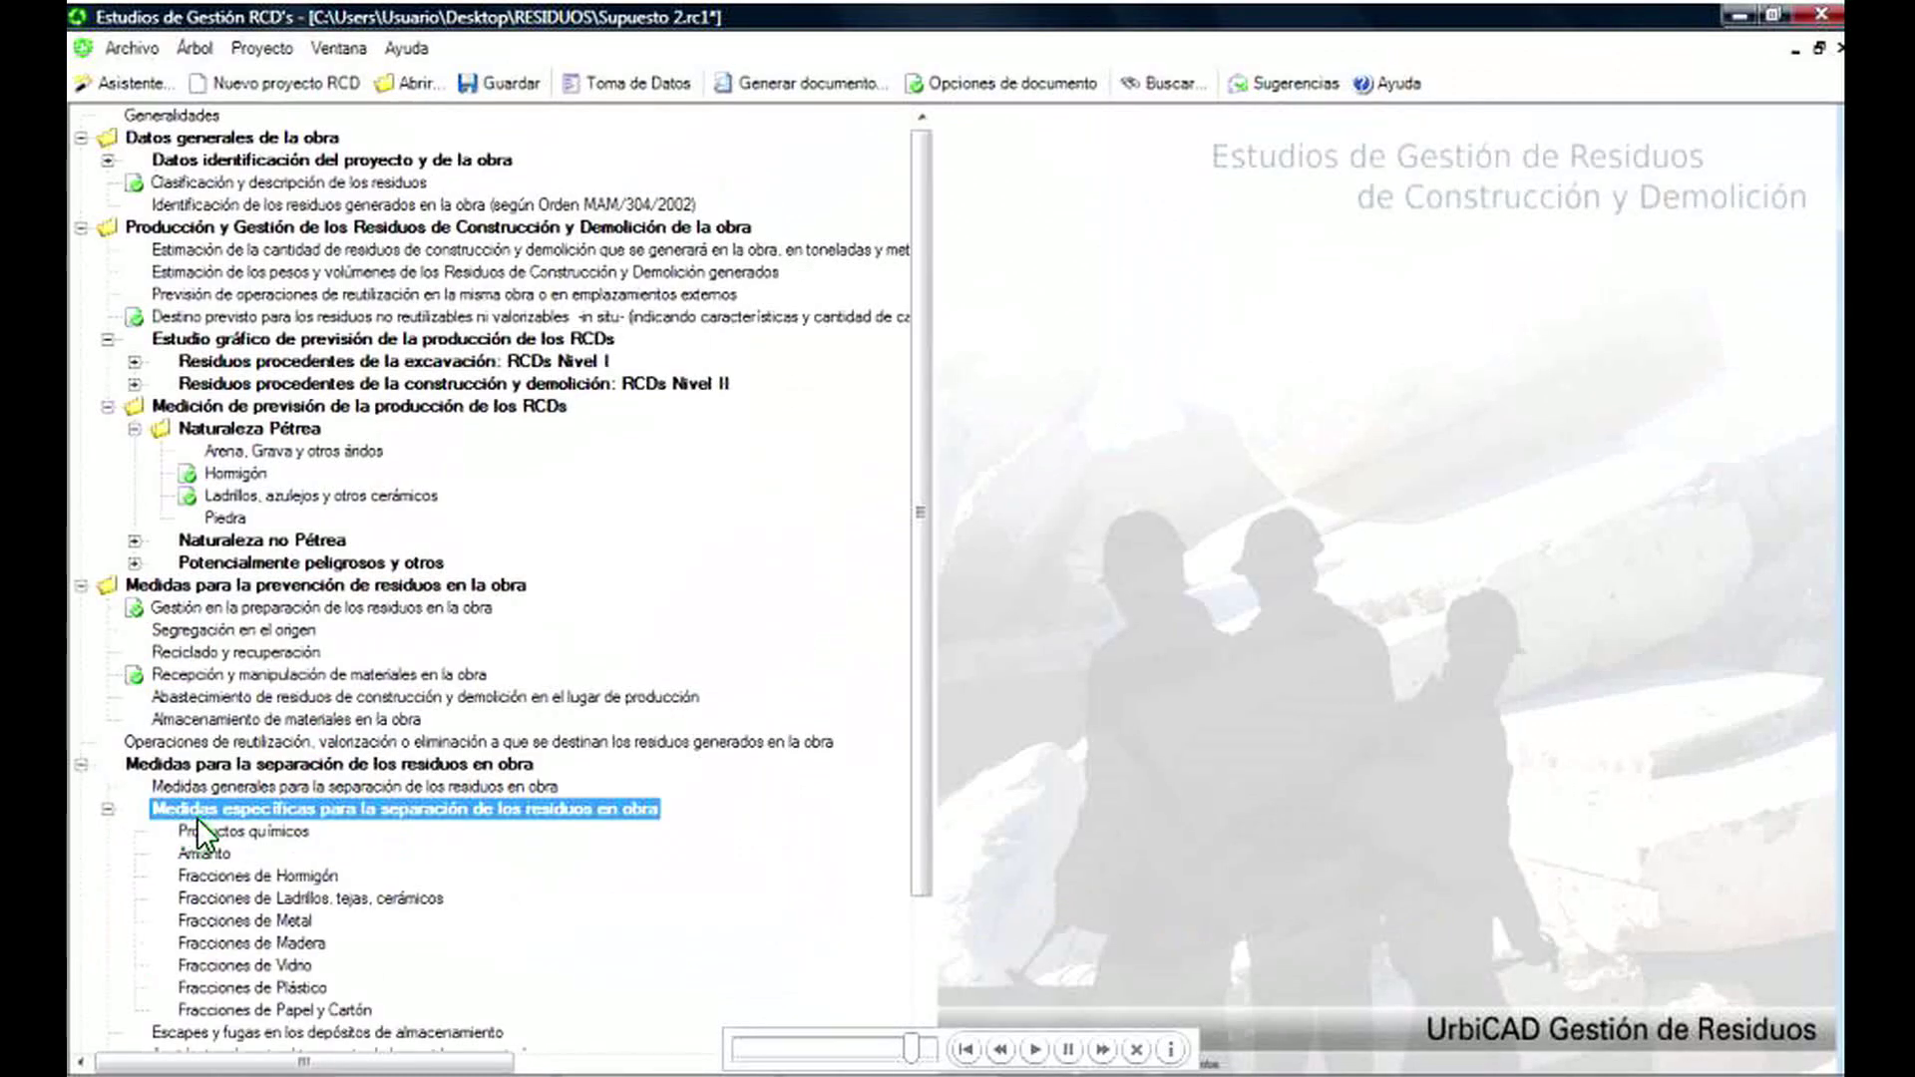
double_click(251, 878)
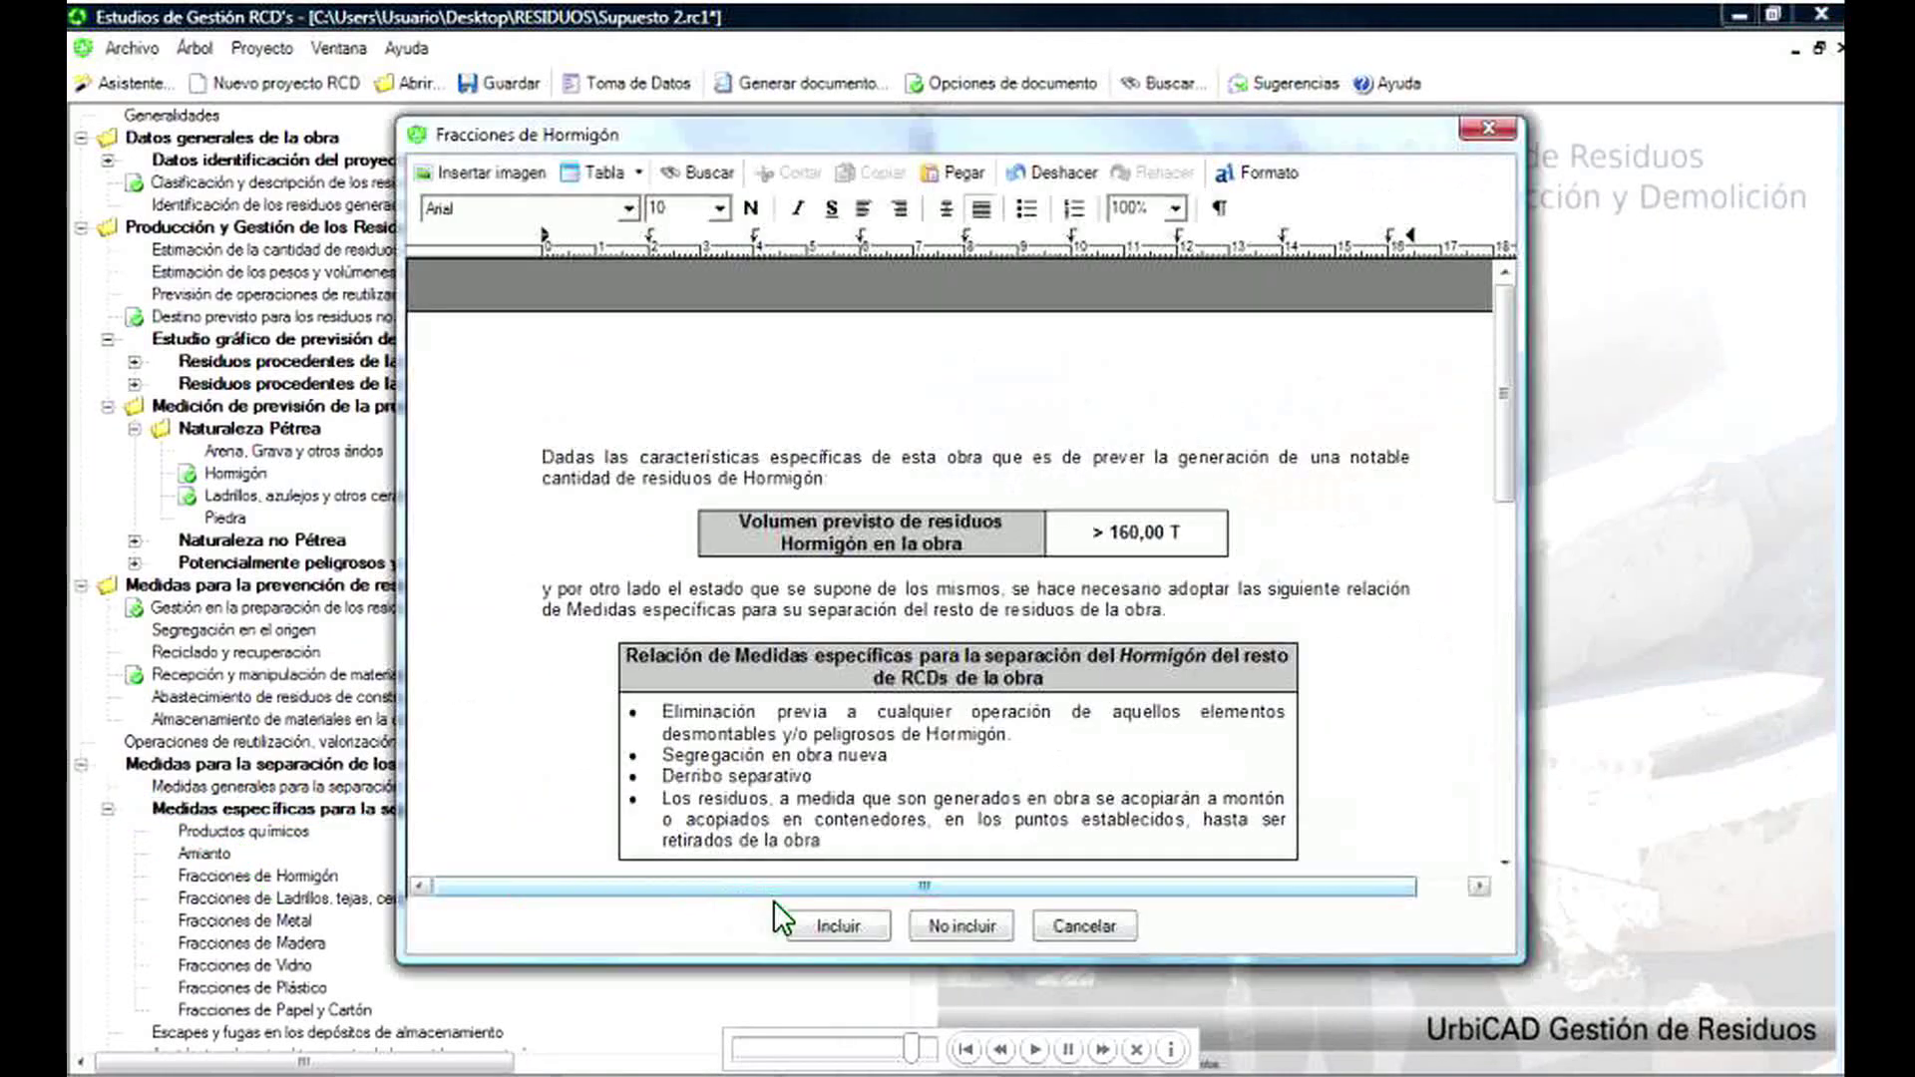
click(837, 926)
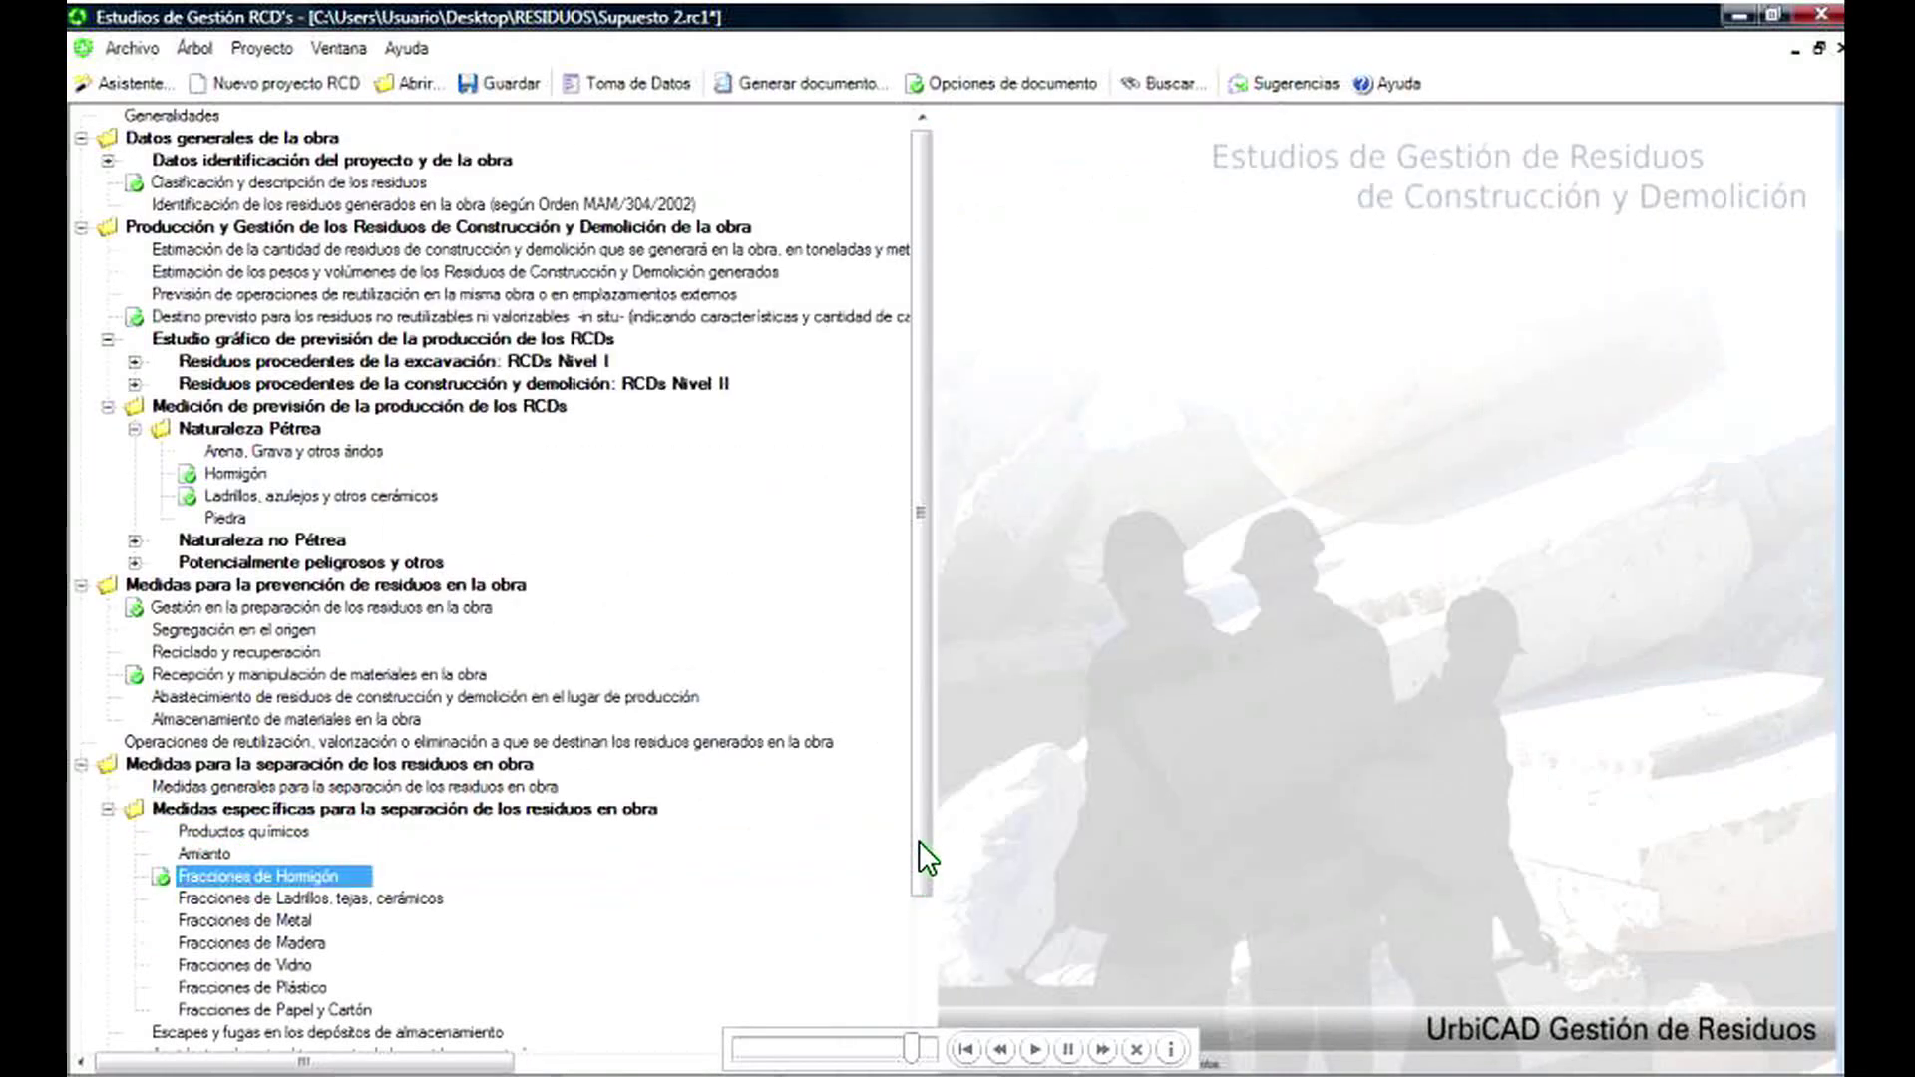
- Include the Valoración del coste previsto de la Gestión correcta de los Residuos section from the cost valuation chapter
scroll(920, 824, down, 2)
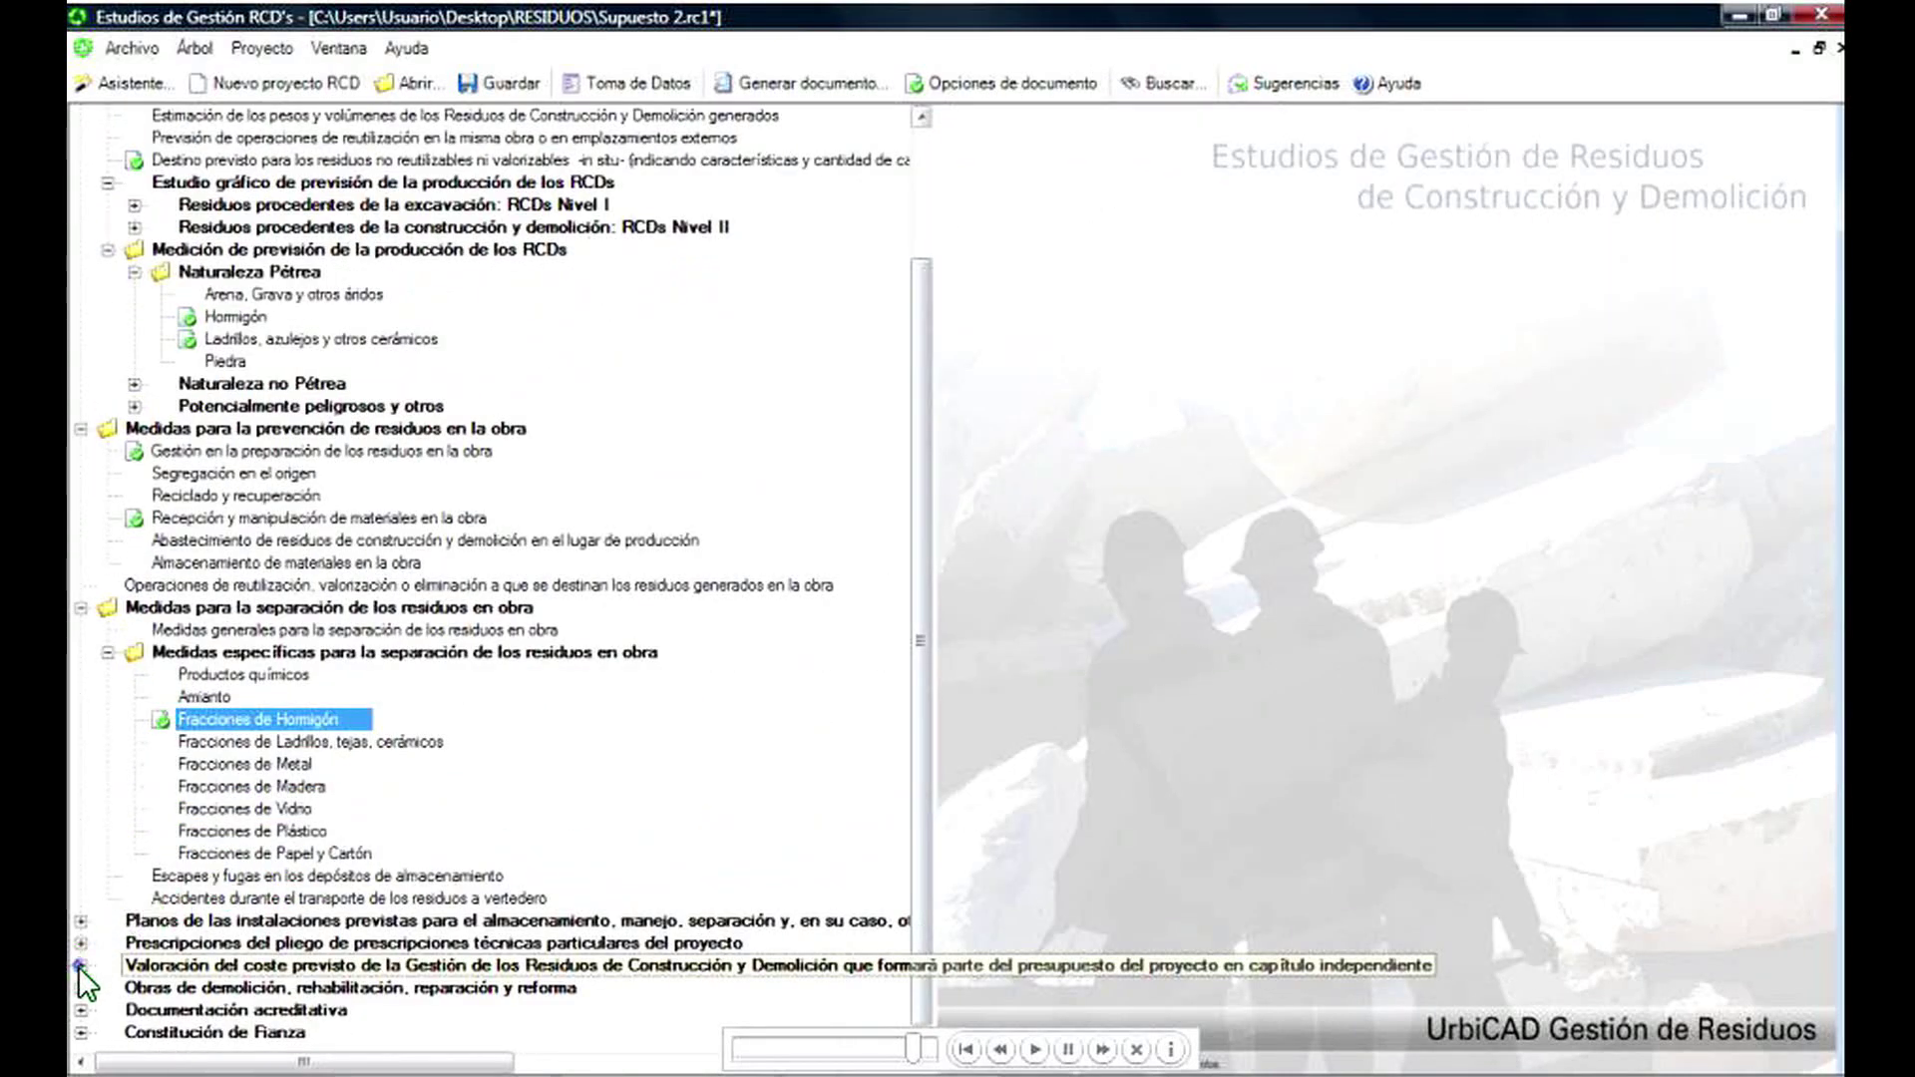
double_click(145, 968)
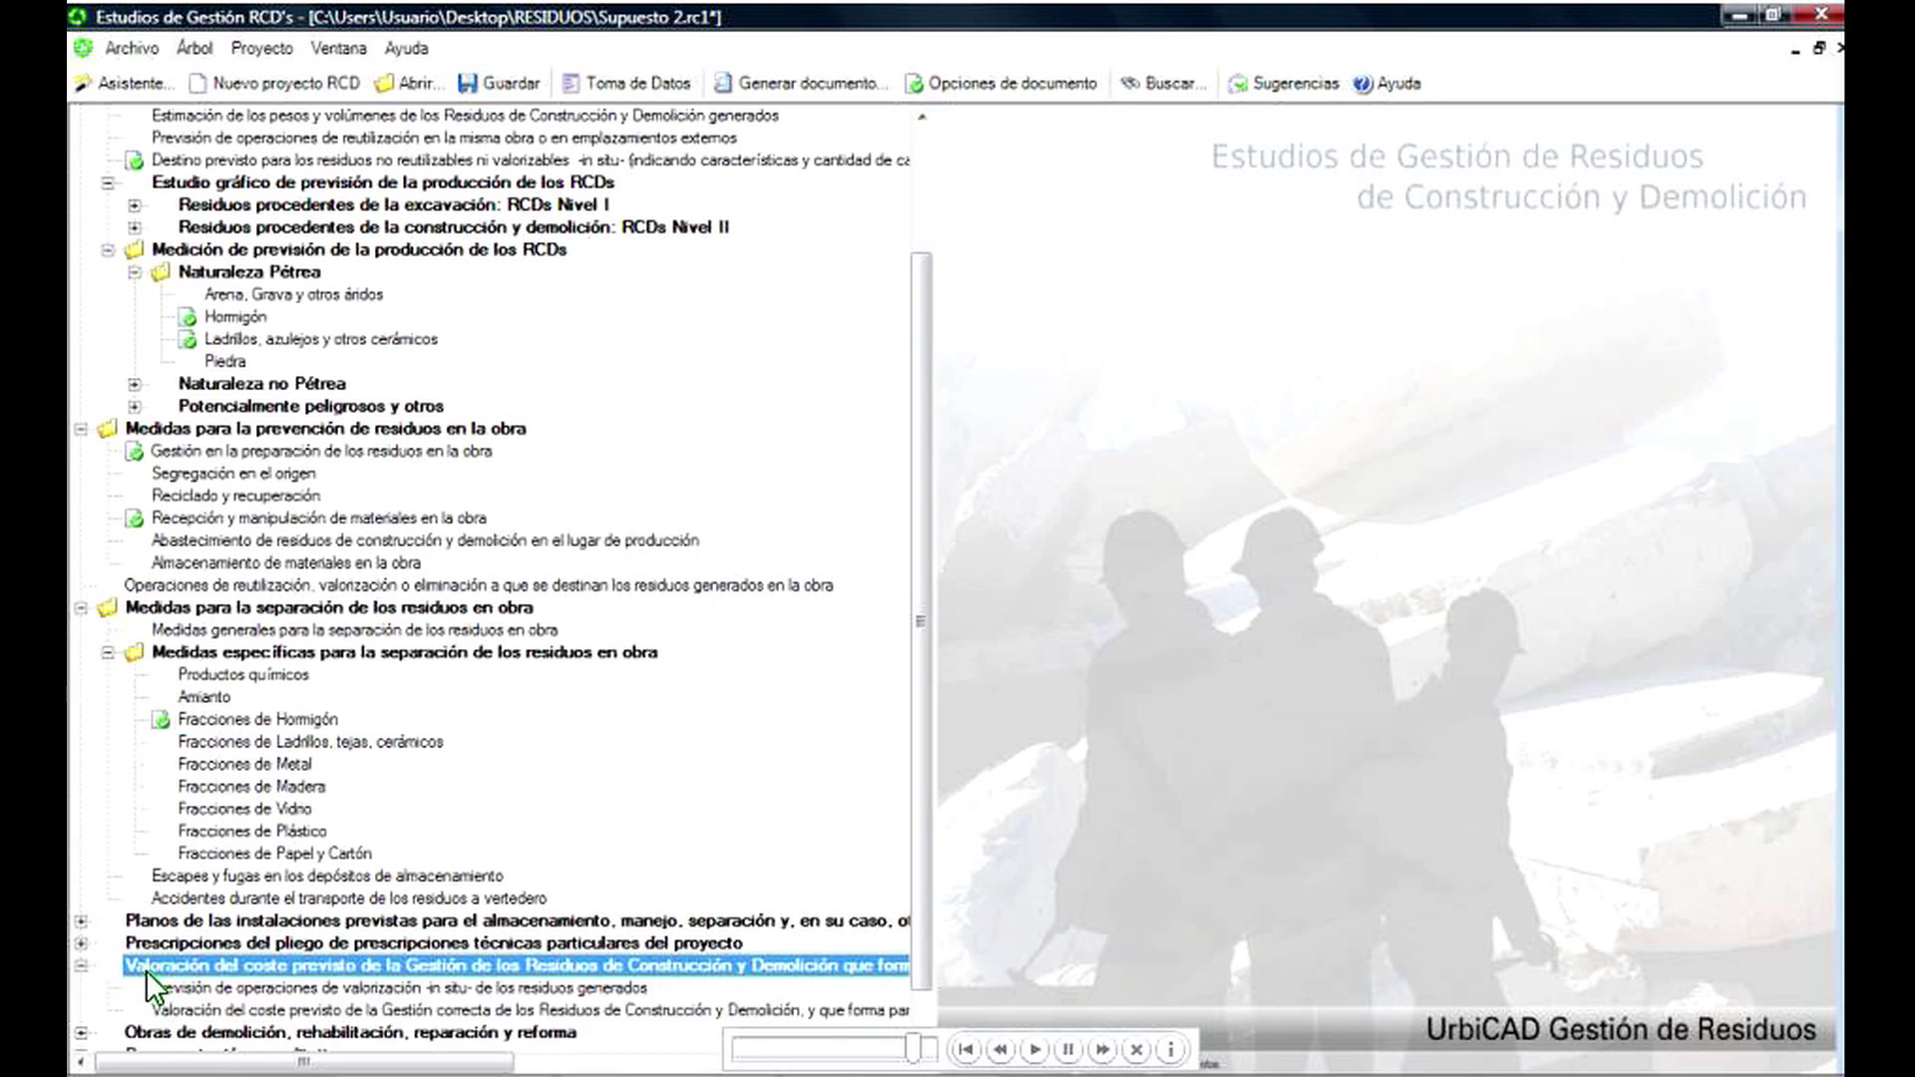
double_click(200, 1011)
click(846, 931)
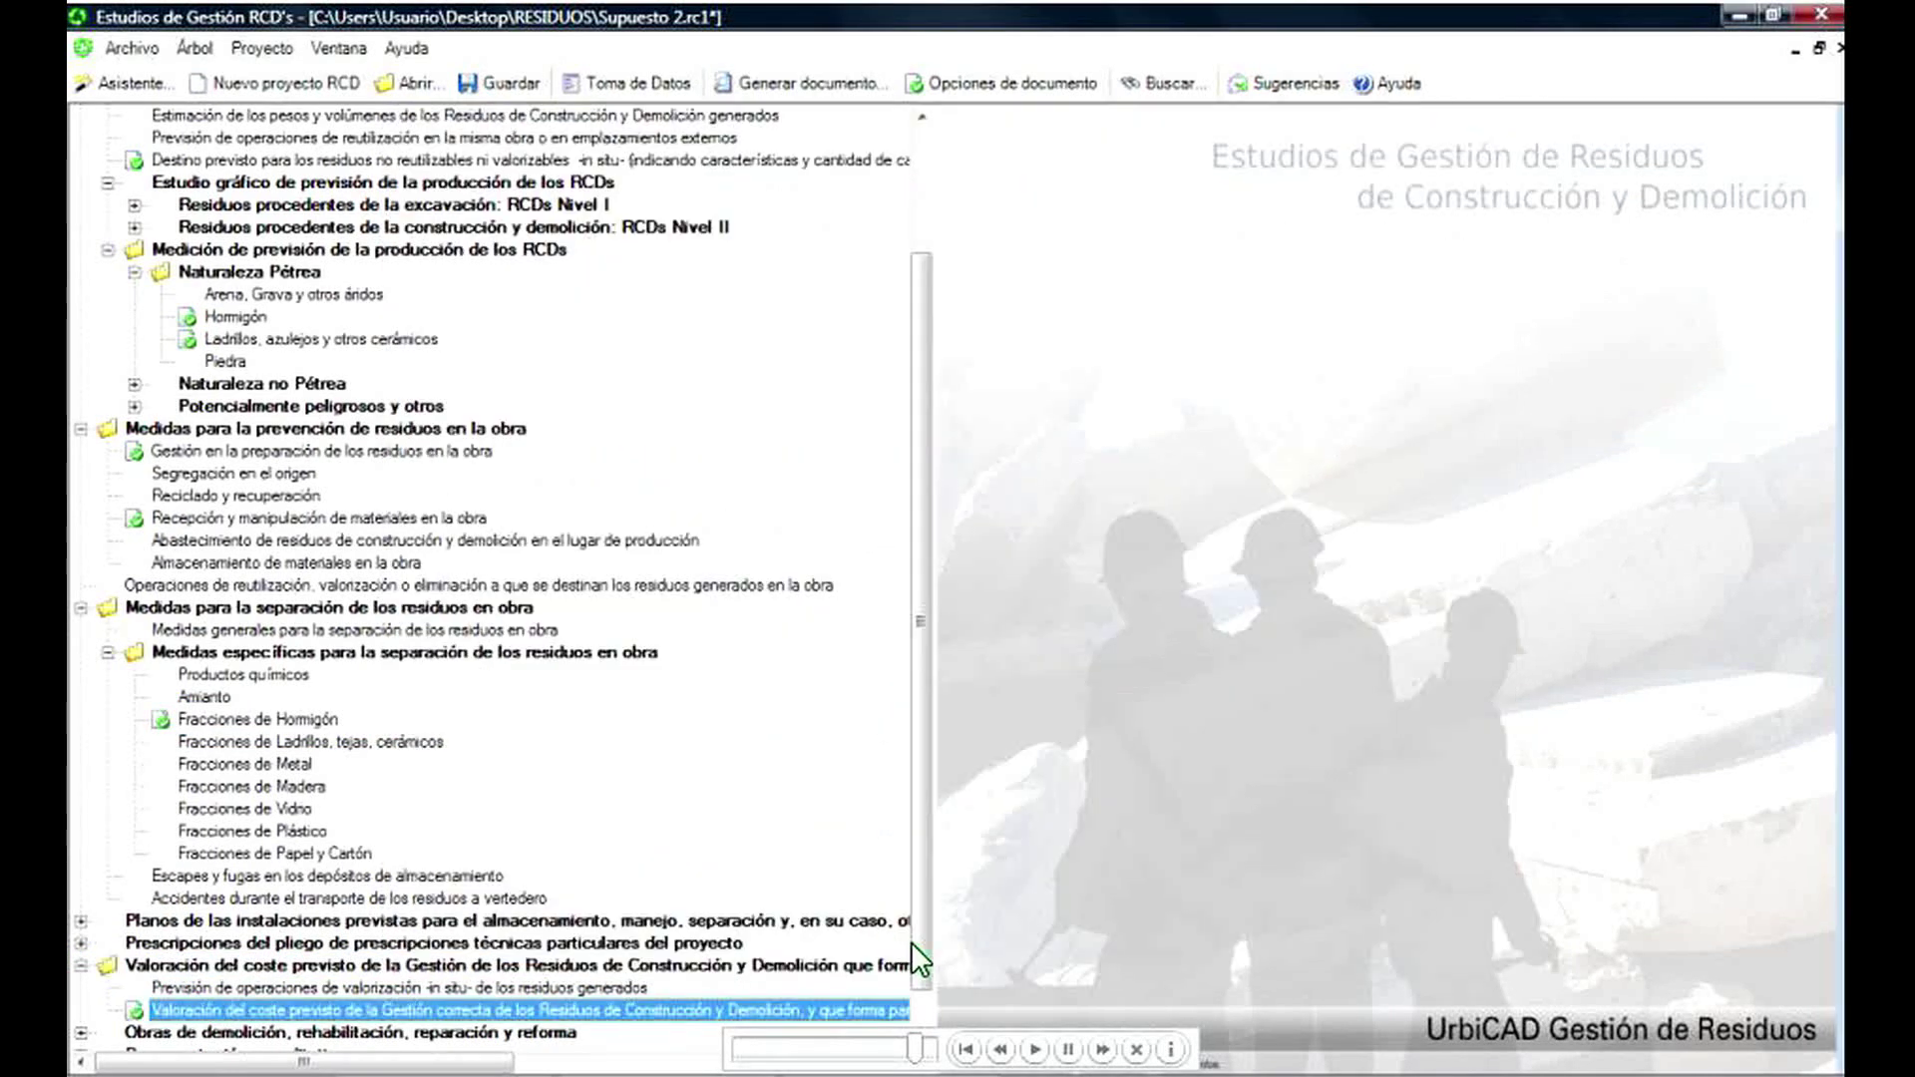
- Include Constitución de fianza o garantía financiera equivalente for works subject to licencia urbanística
scroll(927, 972, down, 1)
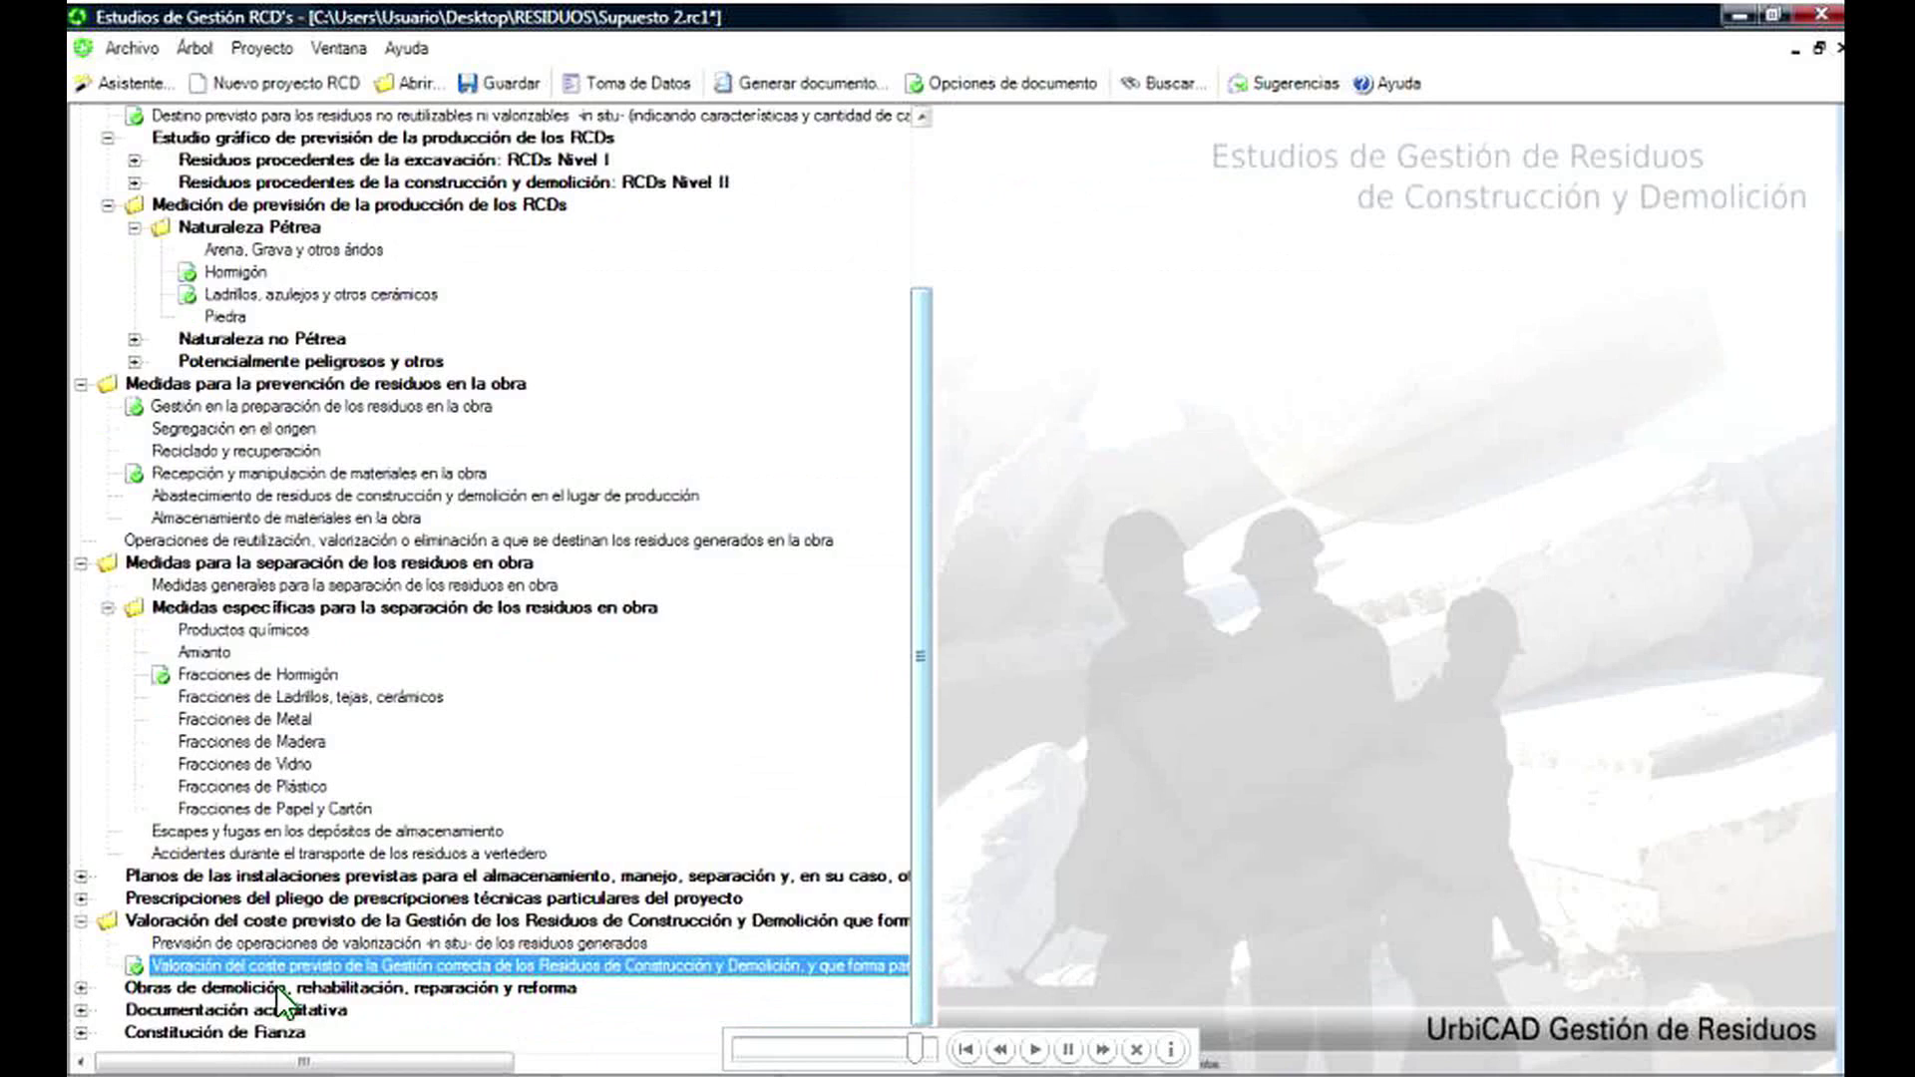
double_click(98, 1030)
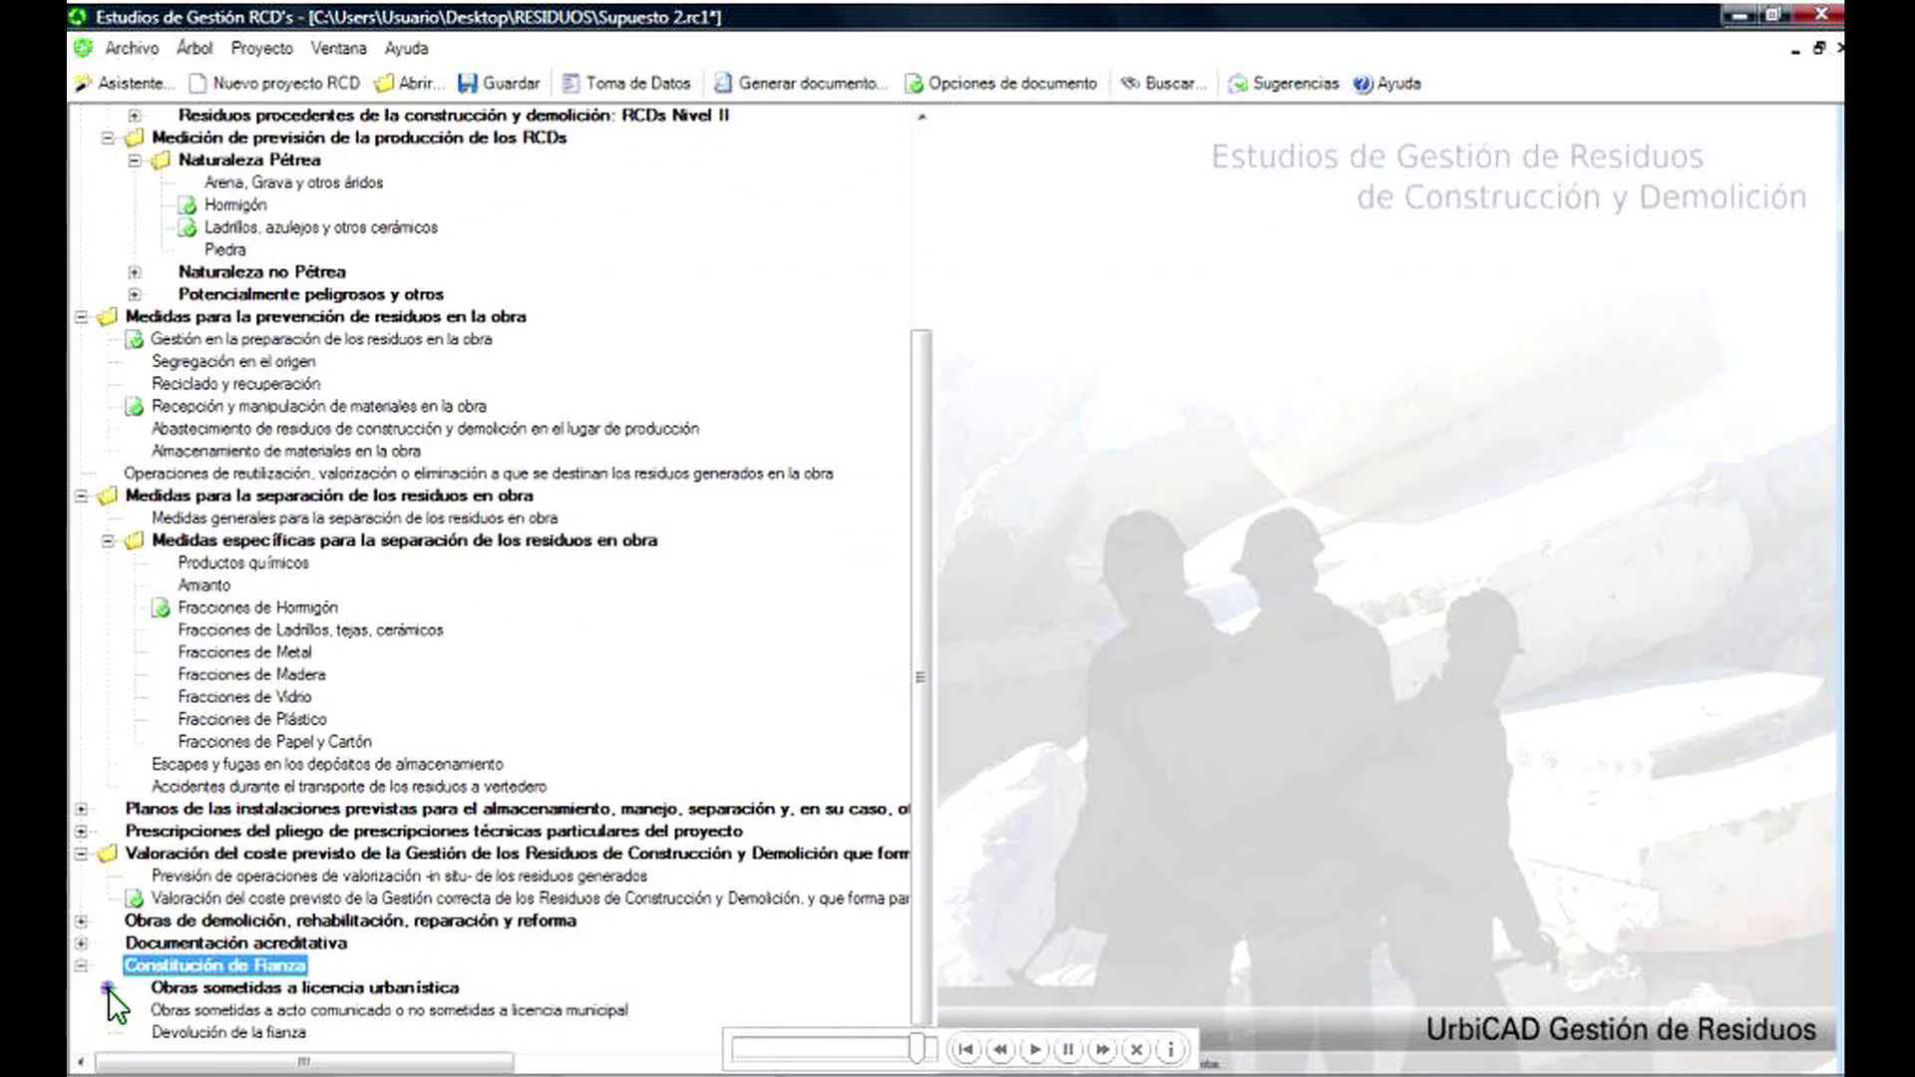
double_click(171, 989)
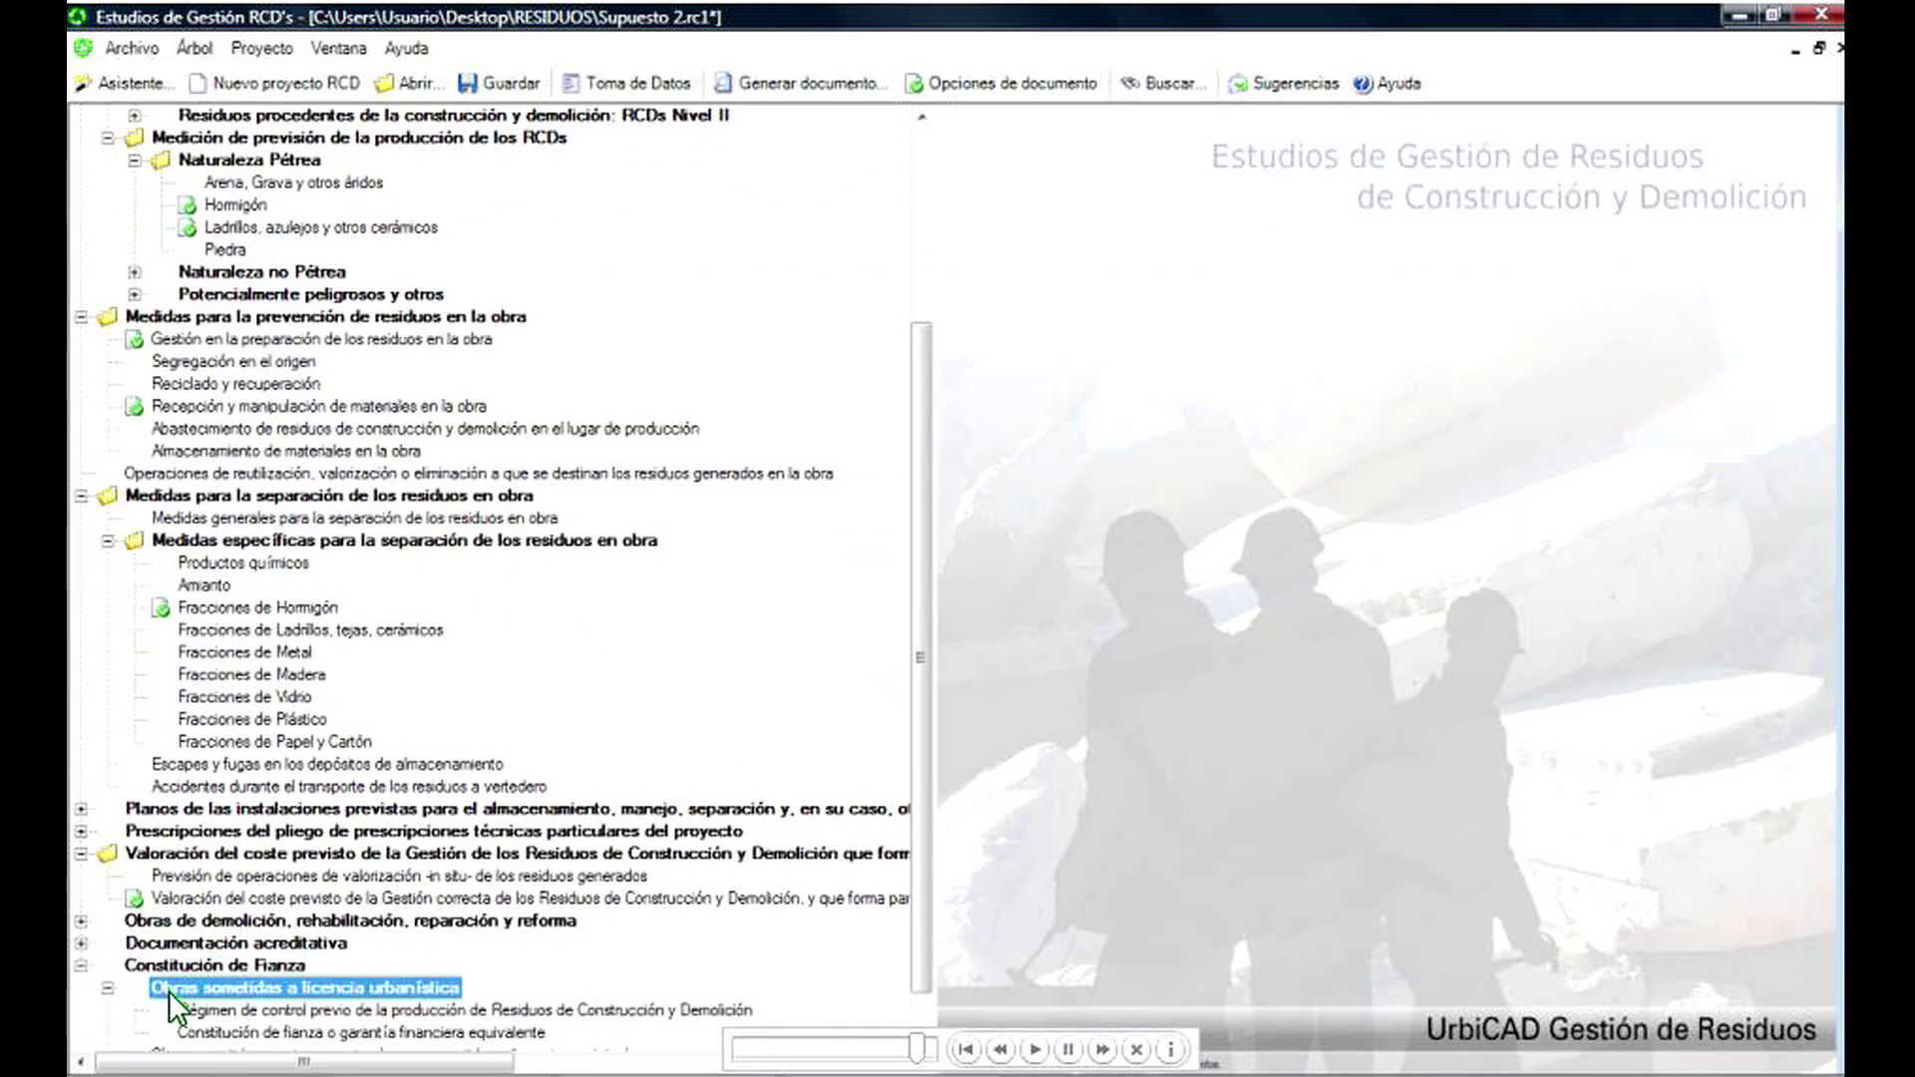
double_click(251, 1030)
click(842, 923)
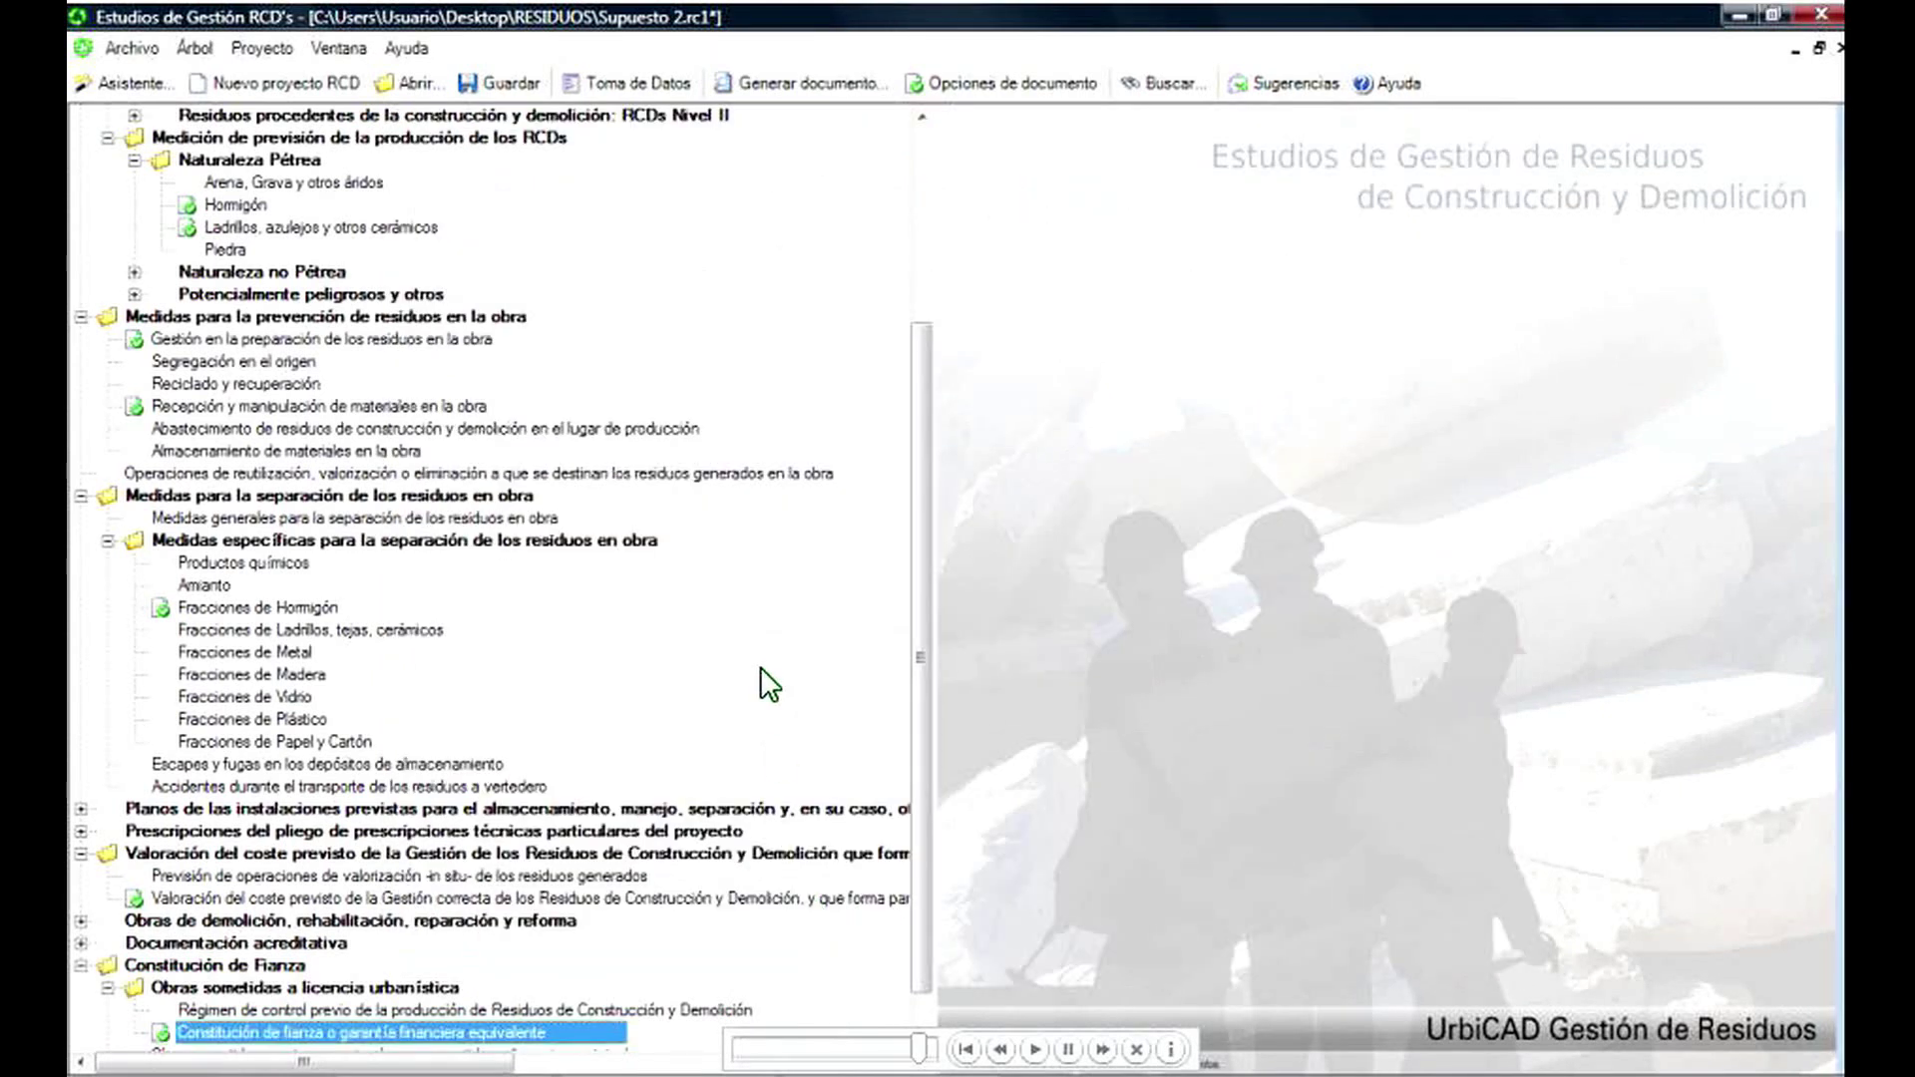
- Generate the study document and review its waste classification, planned destination, and concrete and ceramics measurement sections
click(740, 86)
key(Escape)
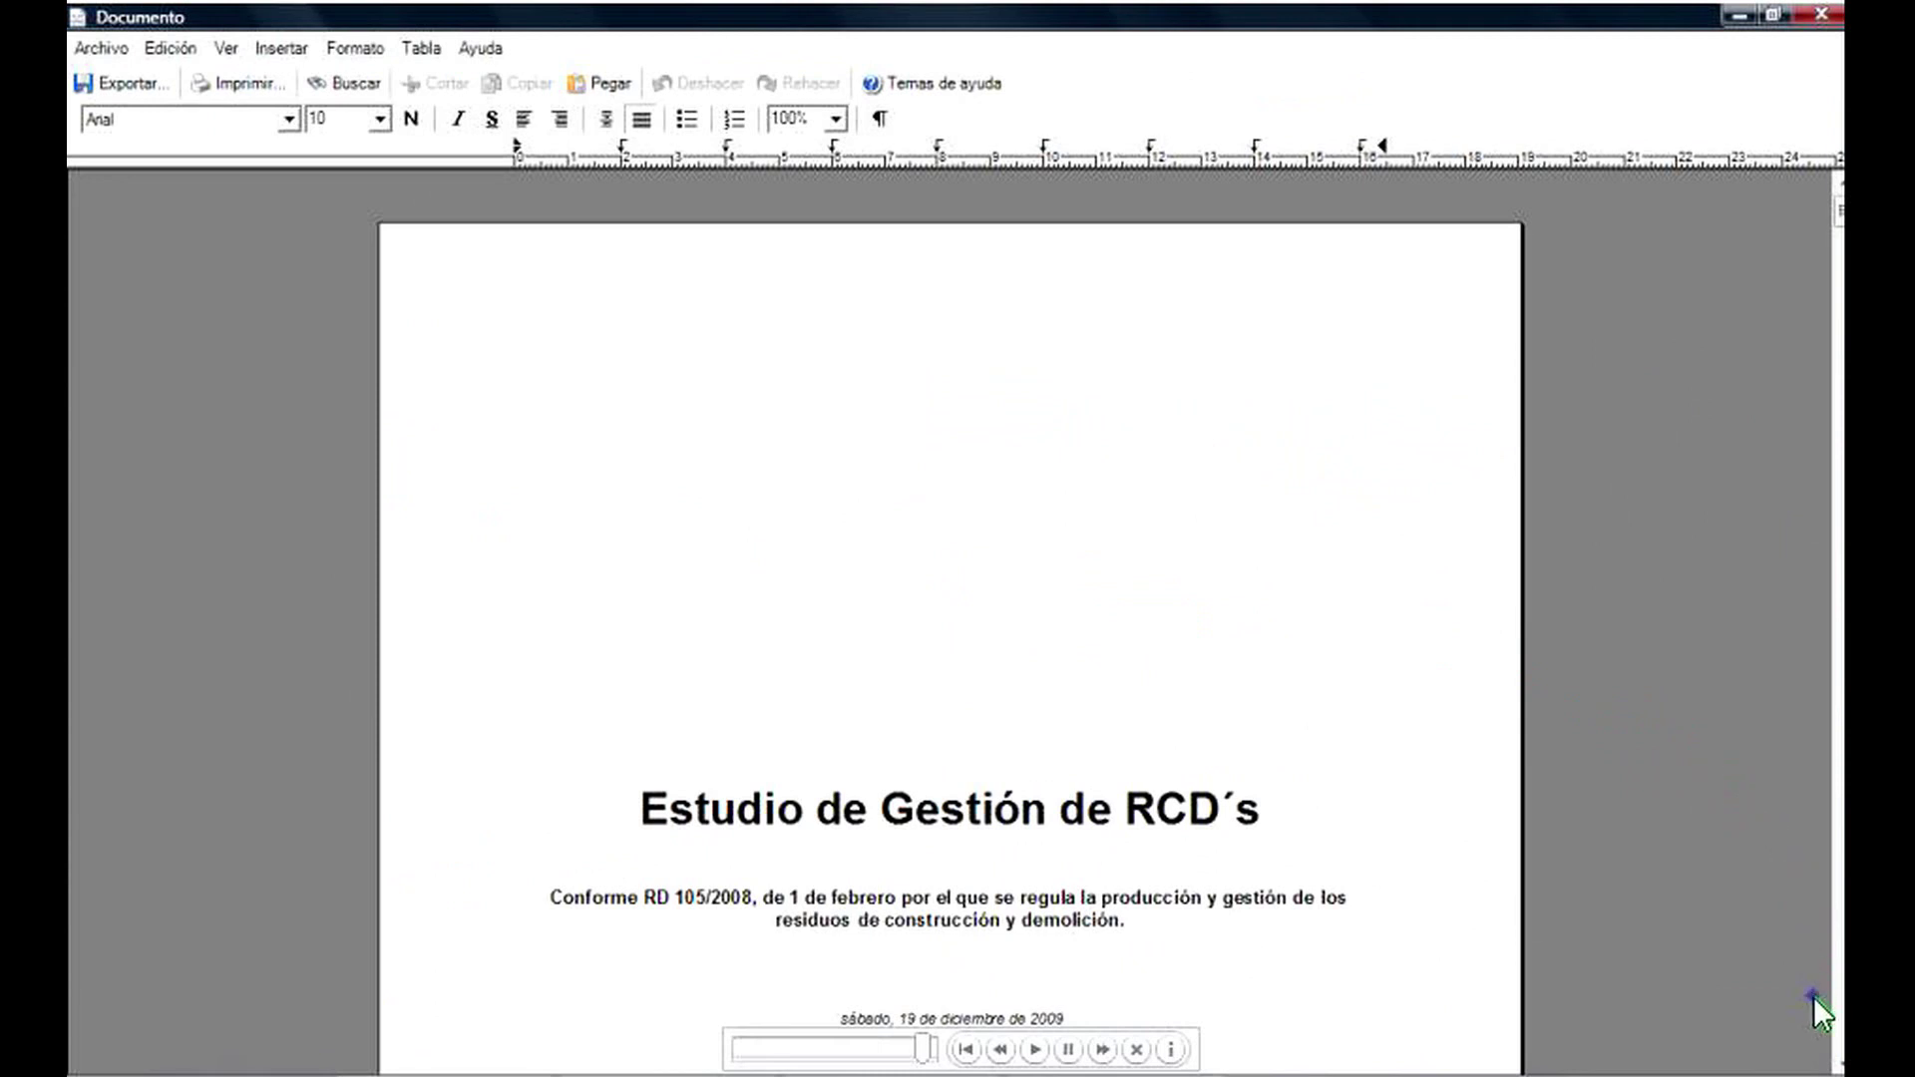
scroll(1813, 996, down, 10)
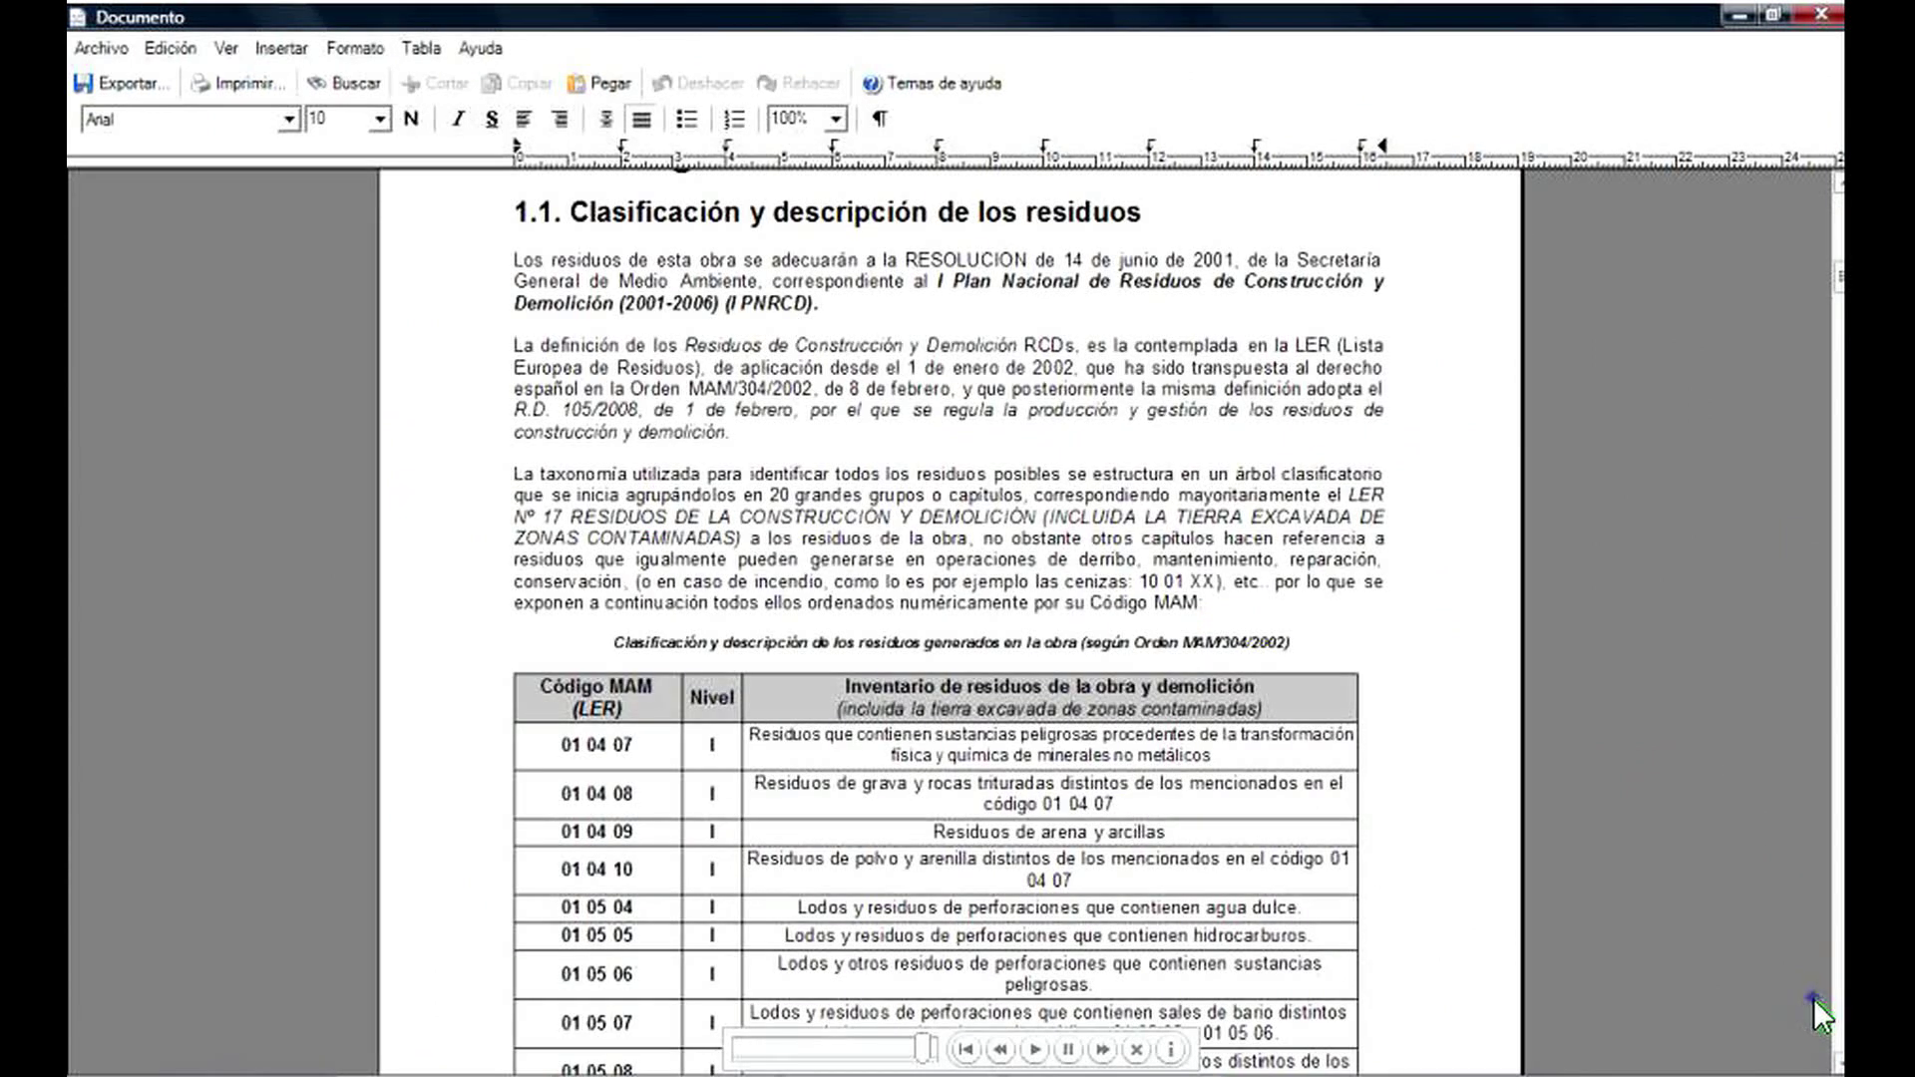
scroll(1813, 998, down, 10)
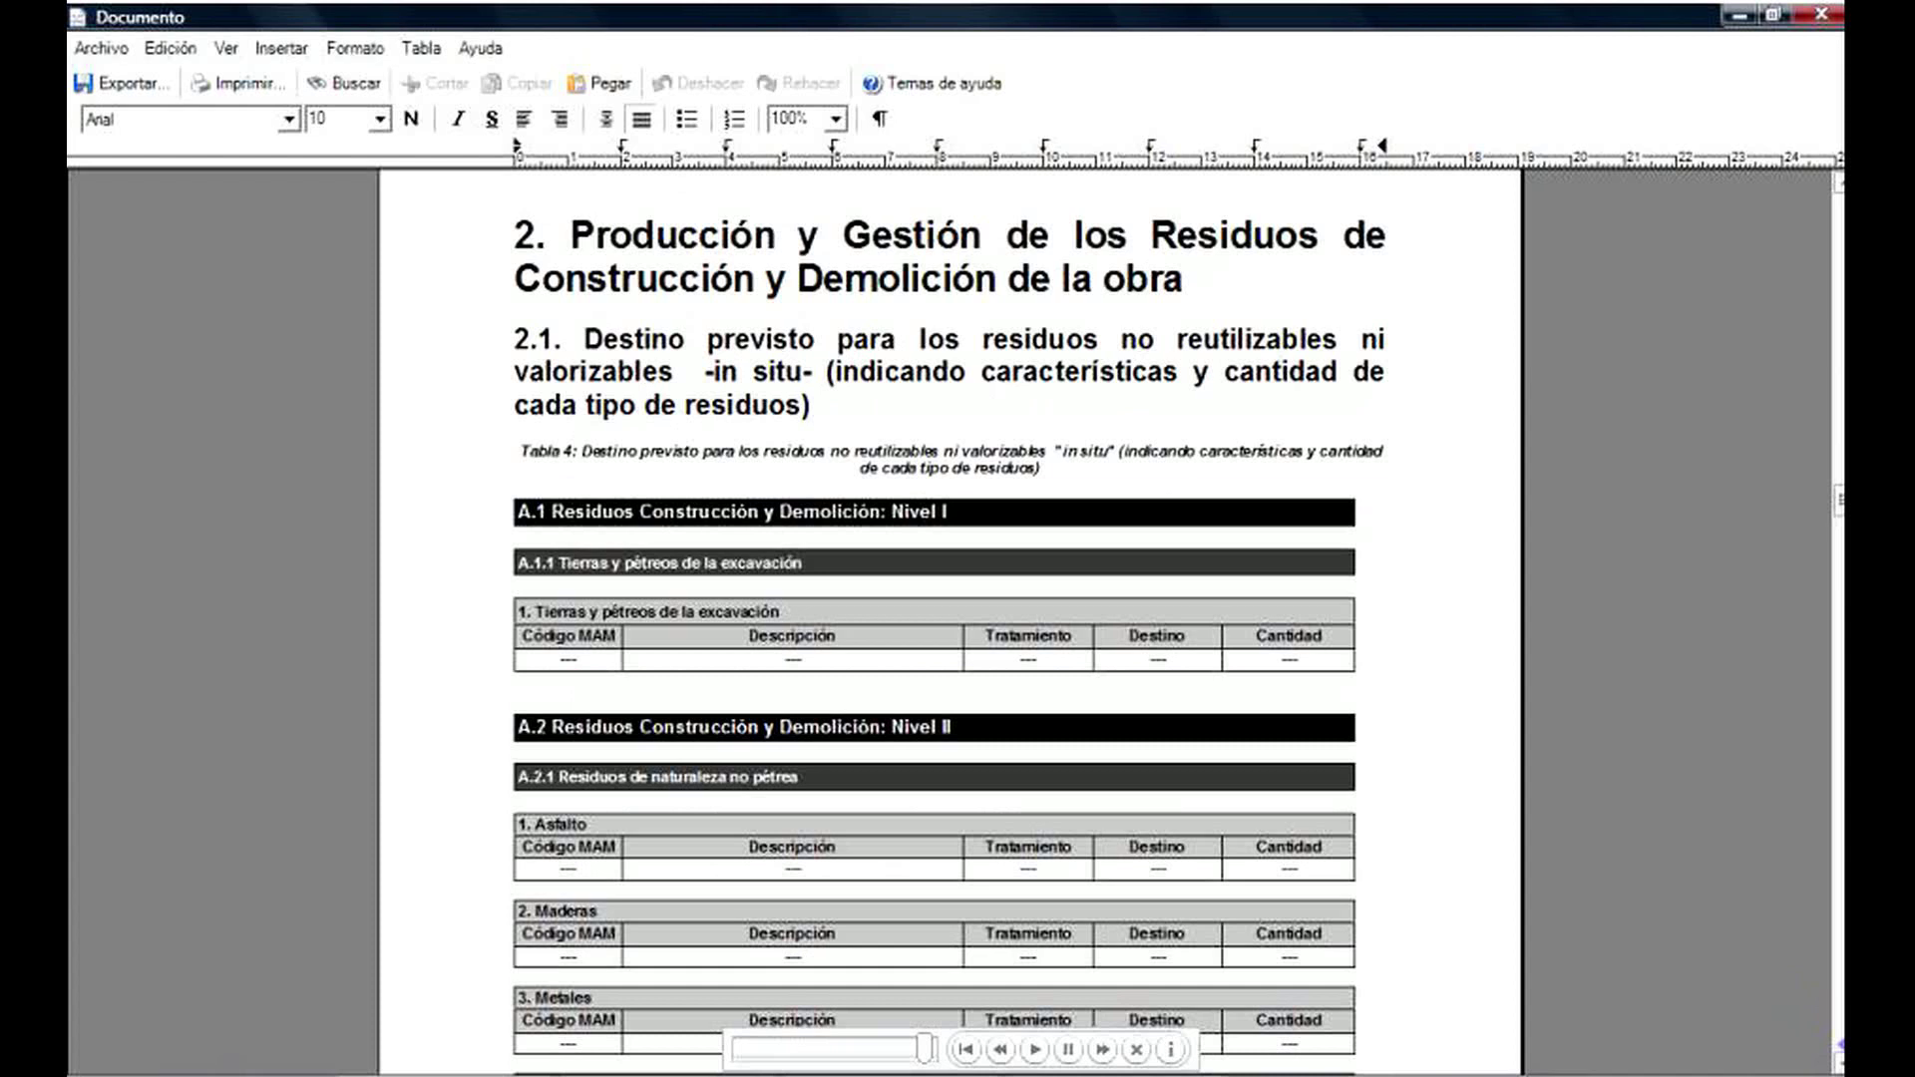
scroll(1838, 1057, down, 10)
scroll(1838, 1057, down, 5)
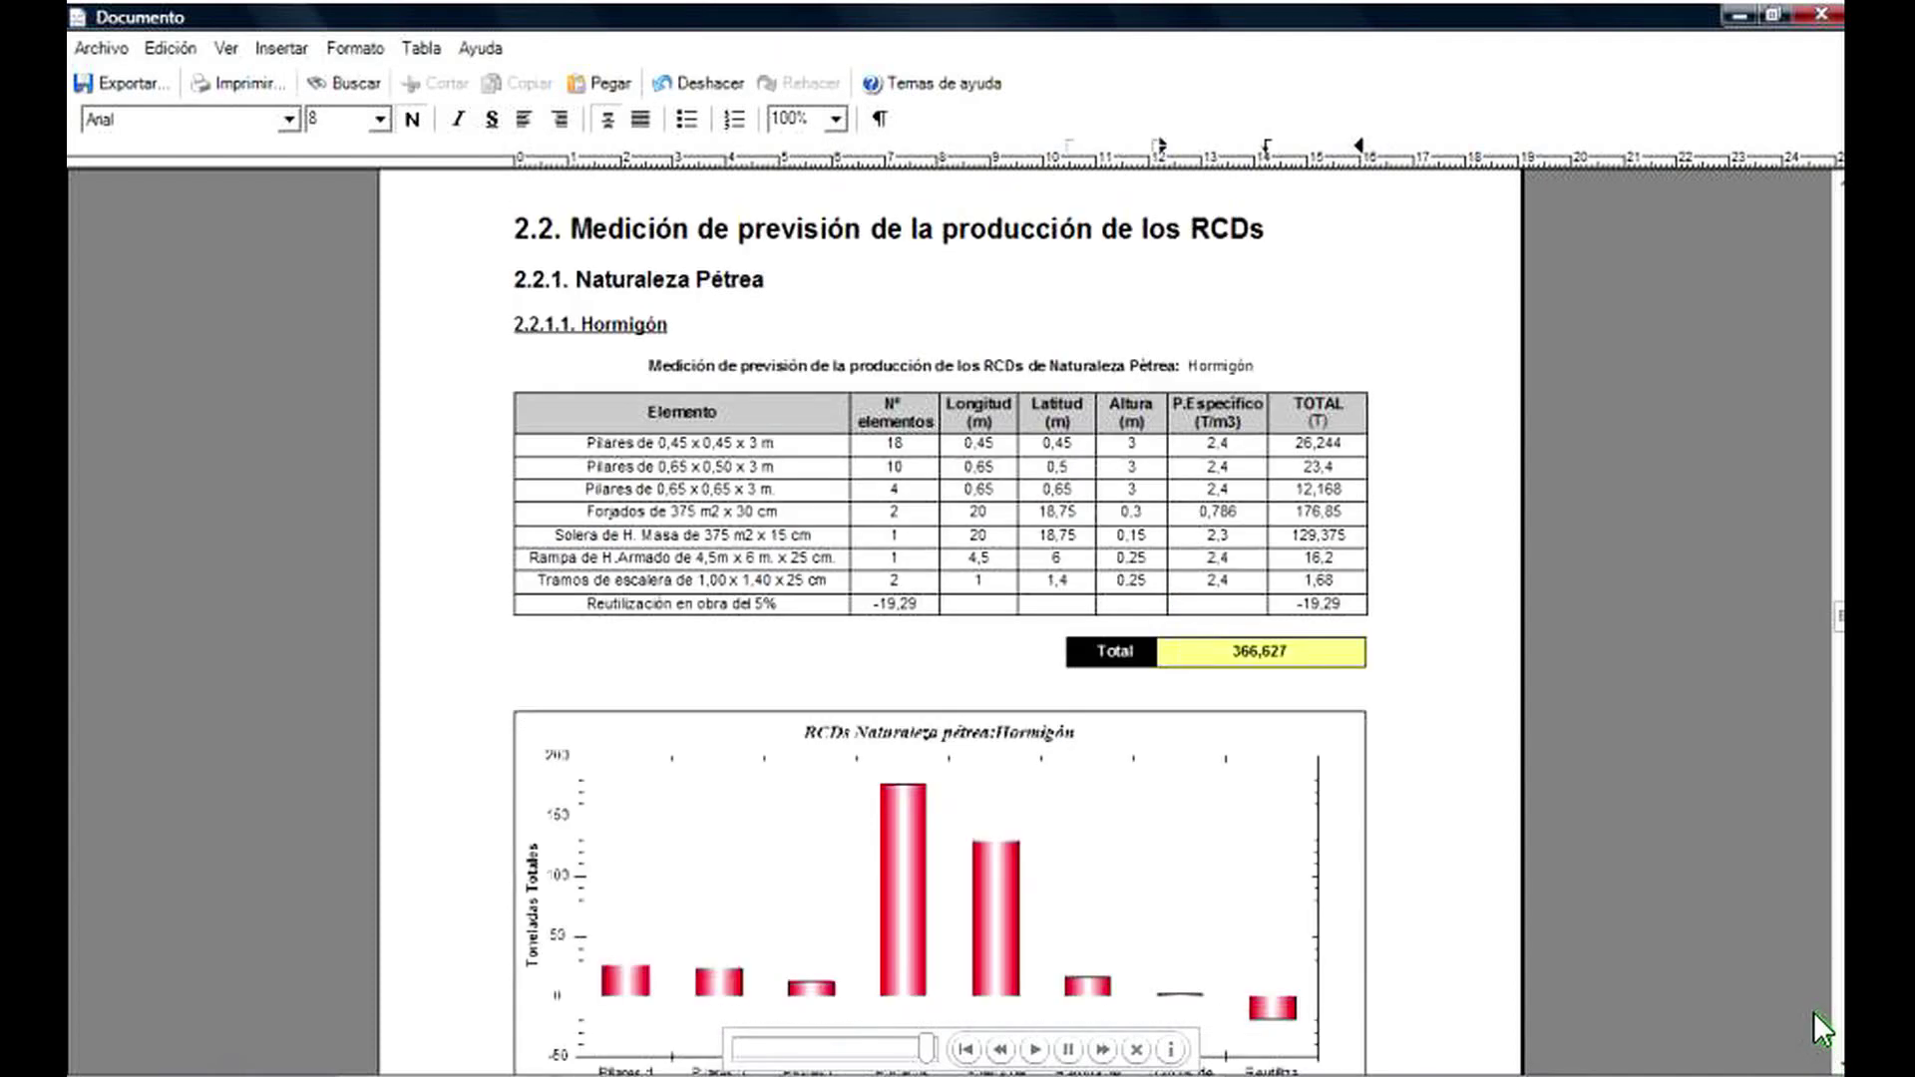
scroll(1813, 1009, down, 5)
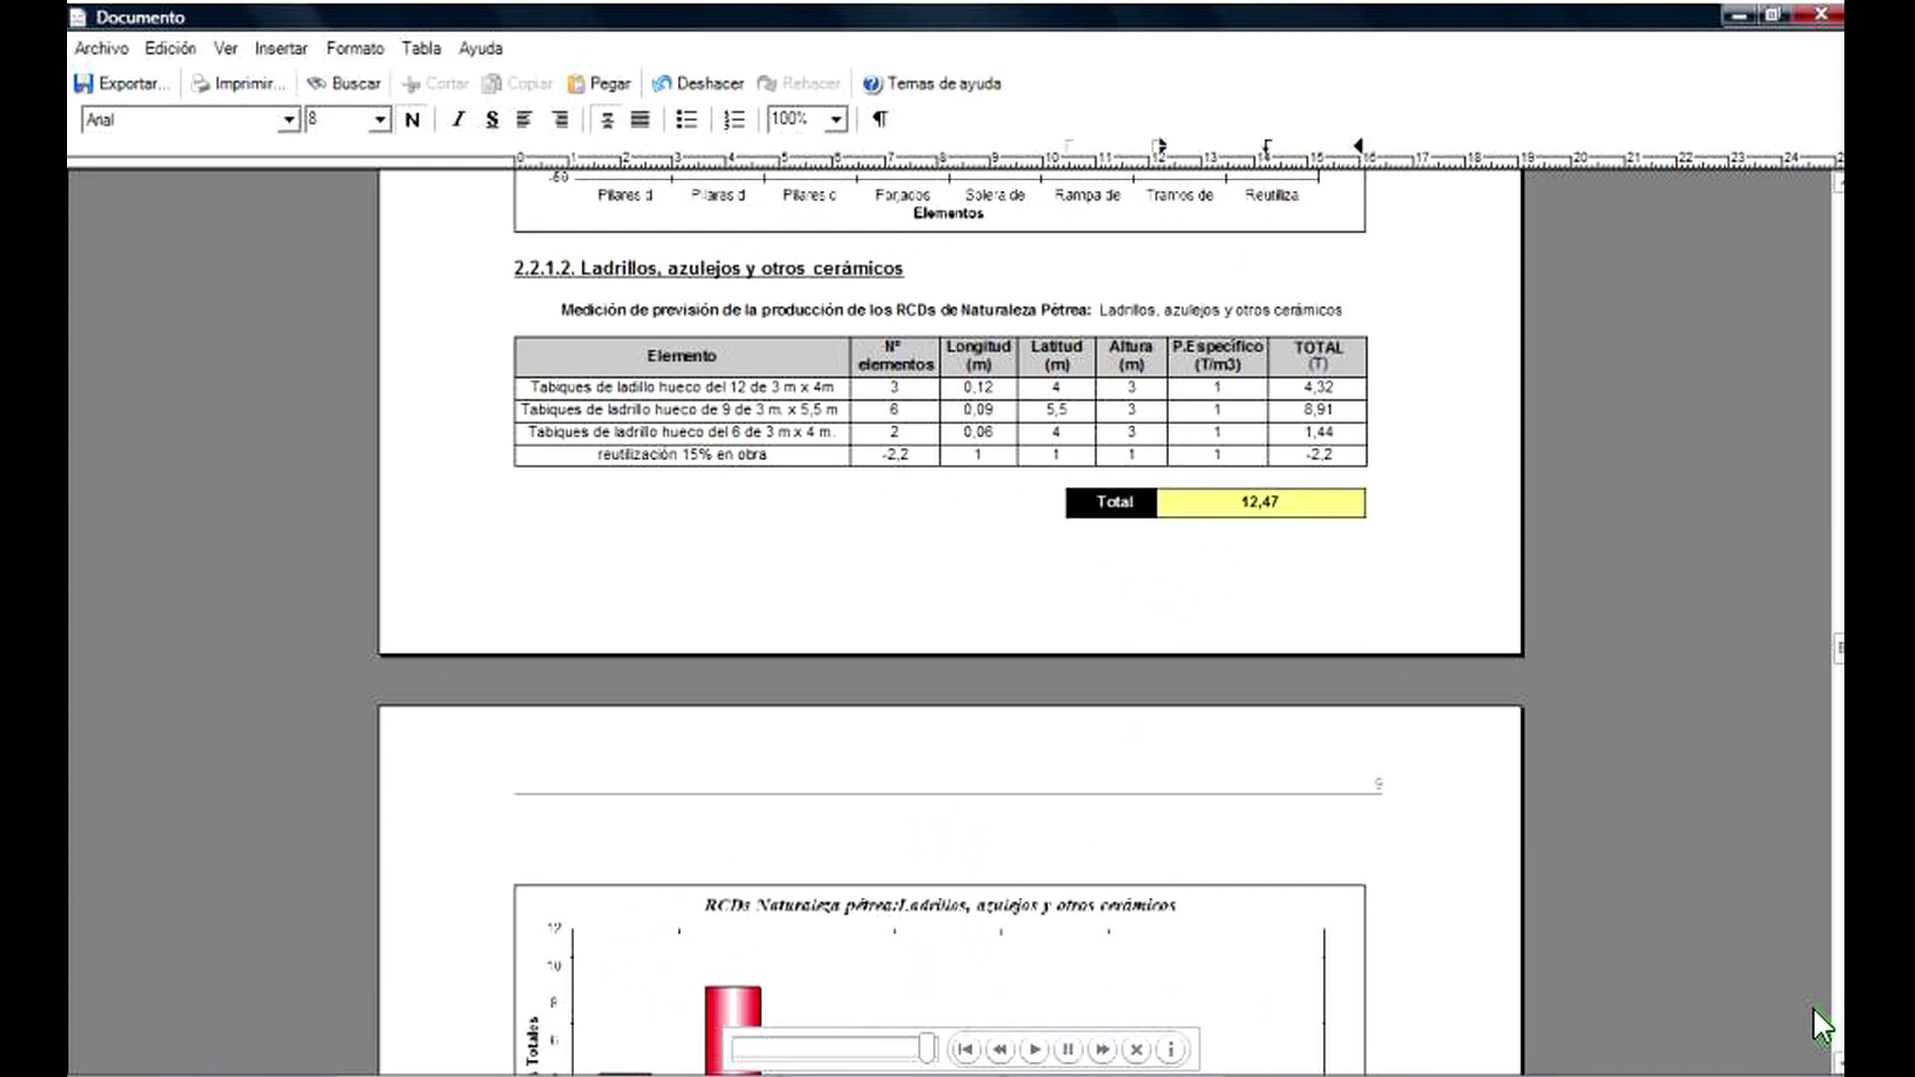
- Examine the generated document's ceramics chart, prevention and separation measures, management budget and bond table
scroll(1813, 1007, down, 8)
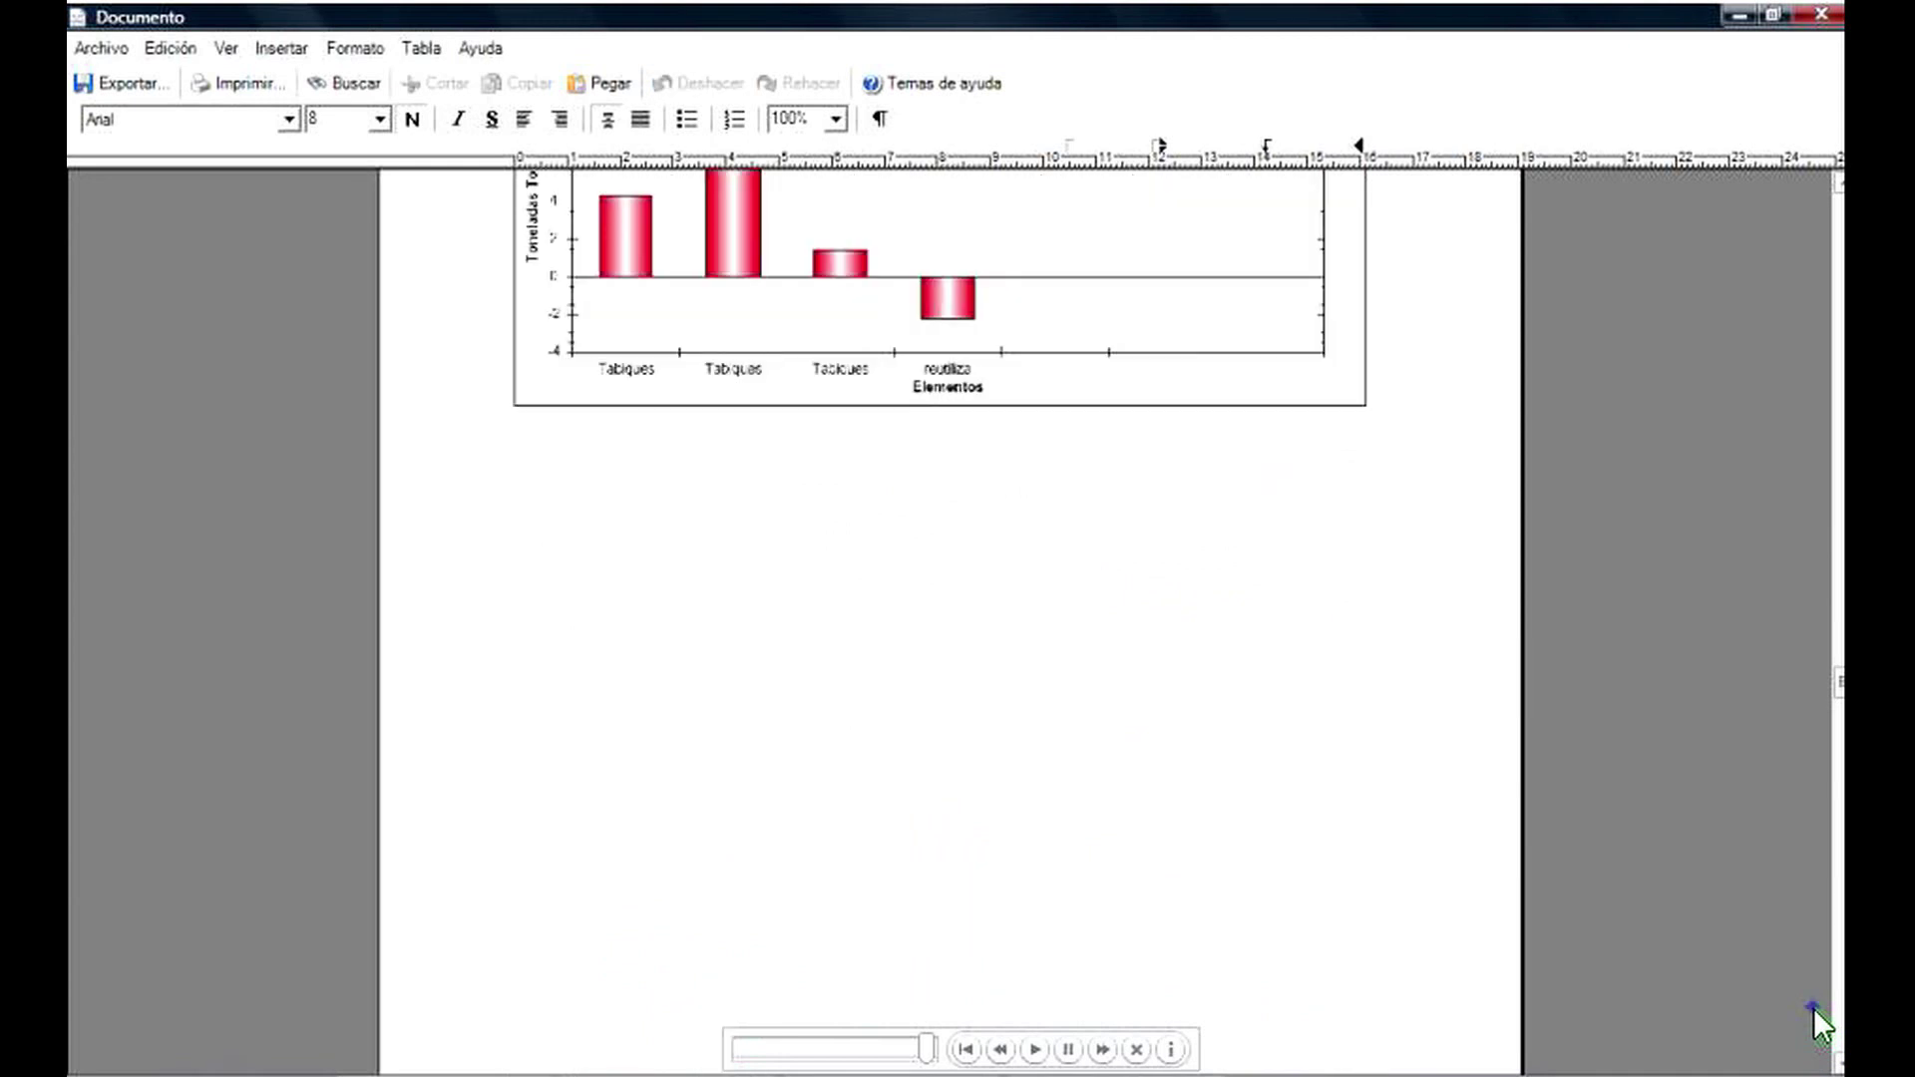
scroll(1813, 1007, down, 5)
scroll(1813, 1007, down, 8)
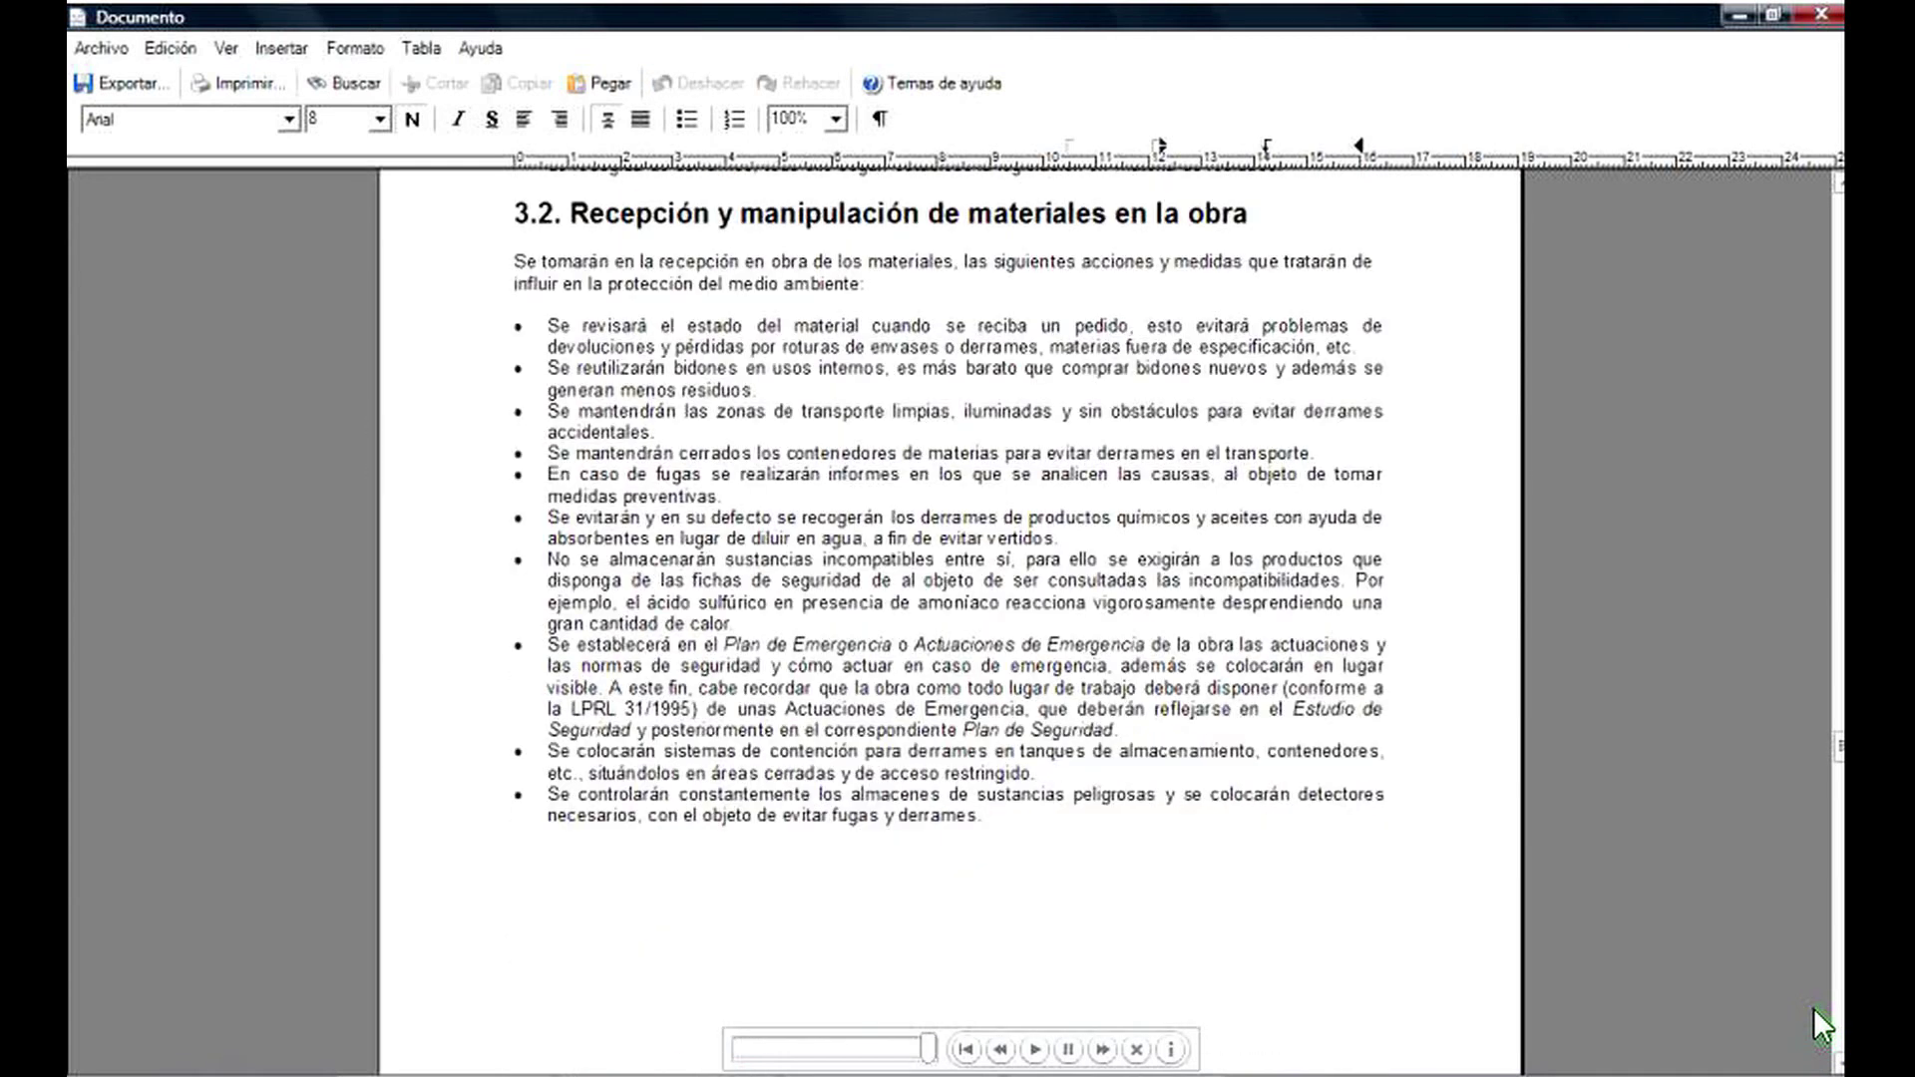
scroll(1813, 1007, down, 8)
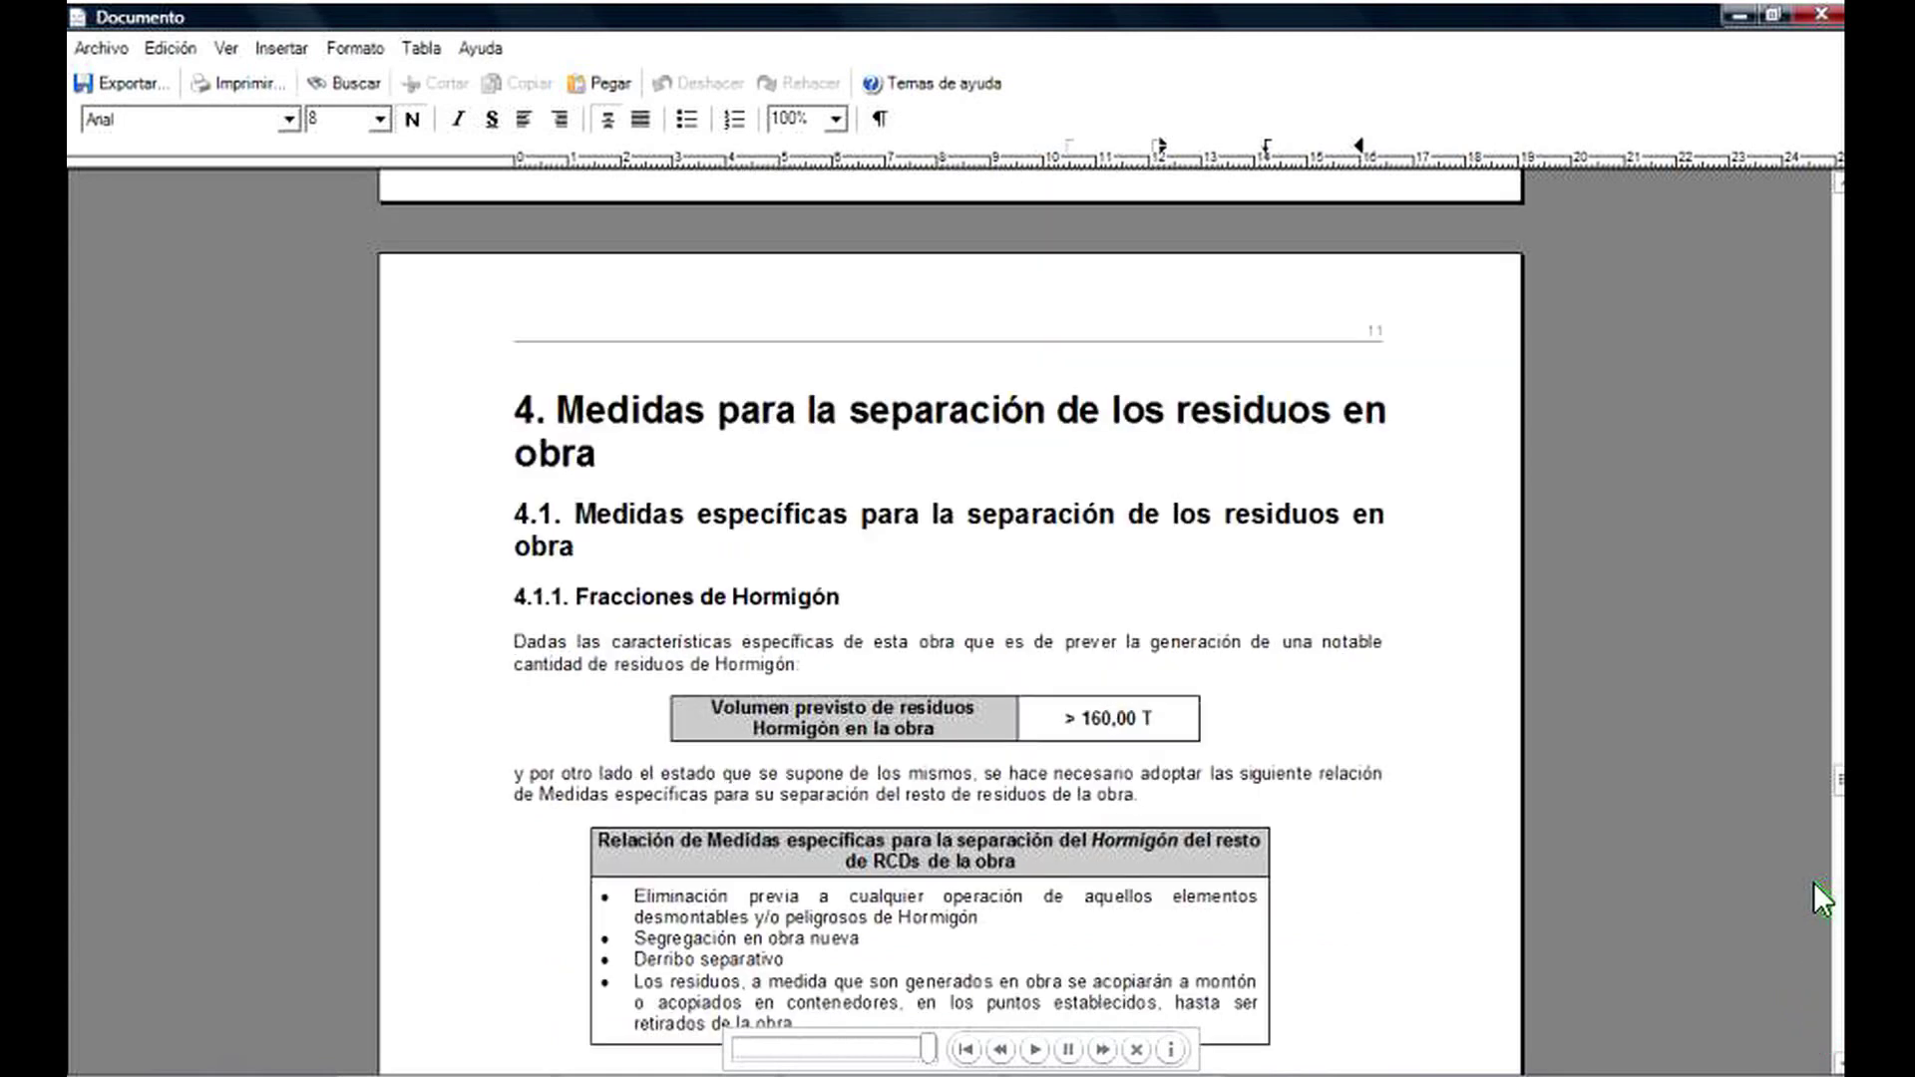
scroll(1813, 804, down, 15)
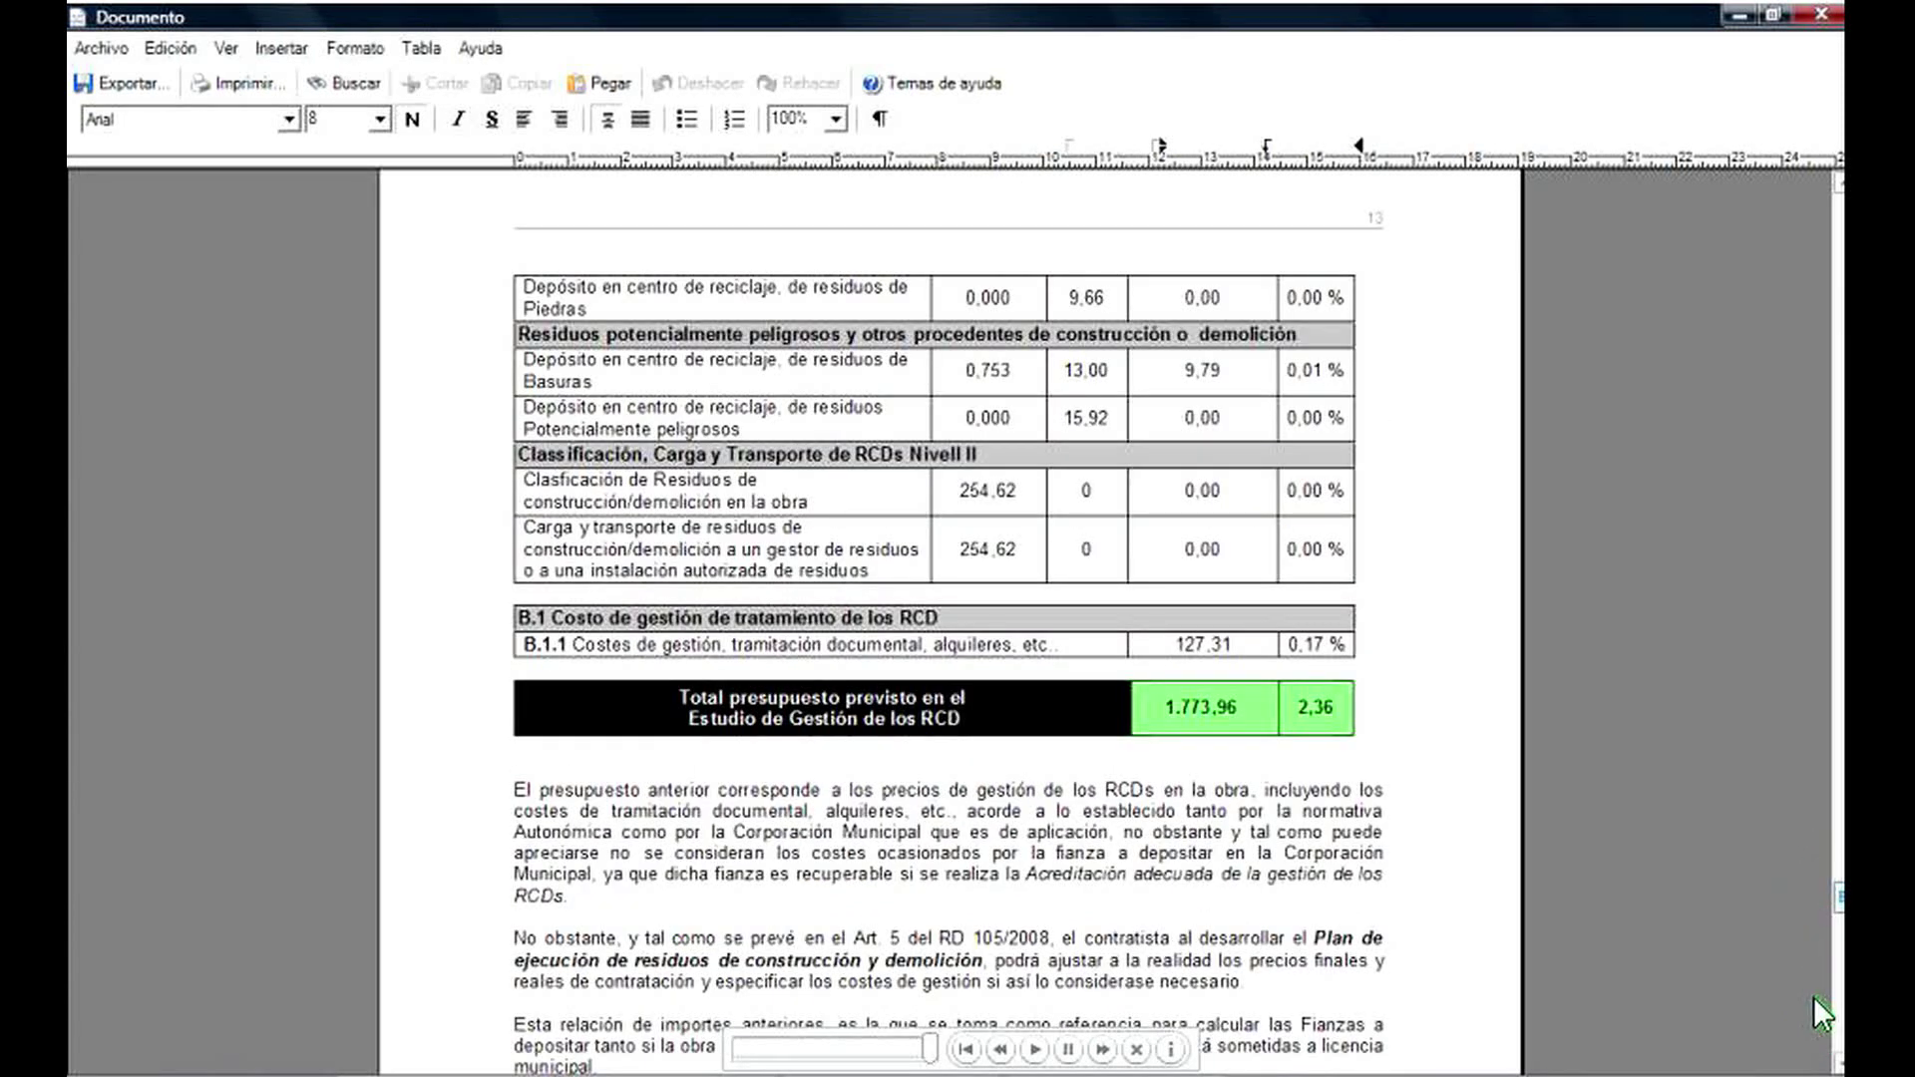
scroll(1813, 1017, down, 8)
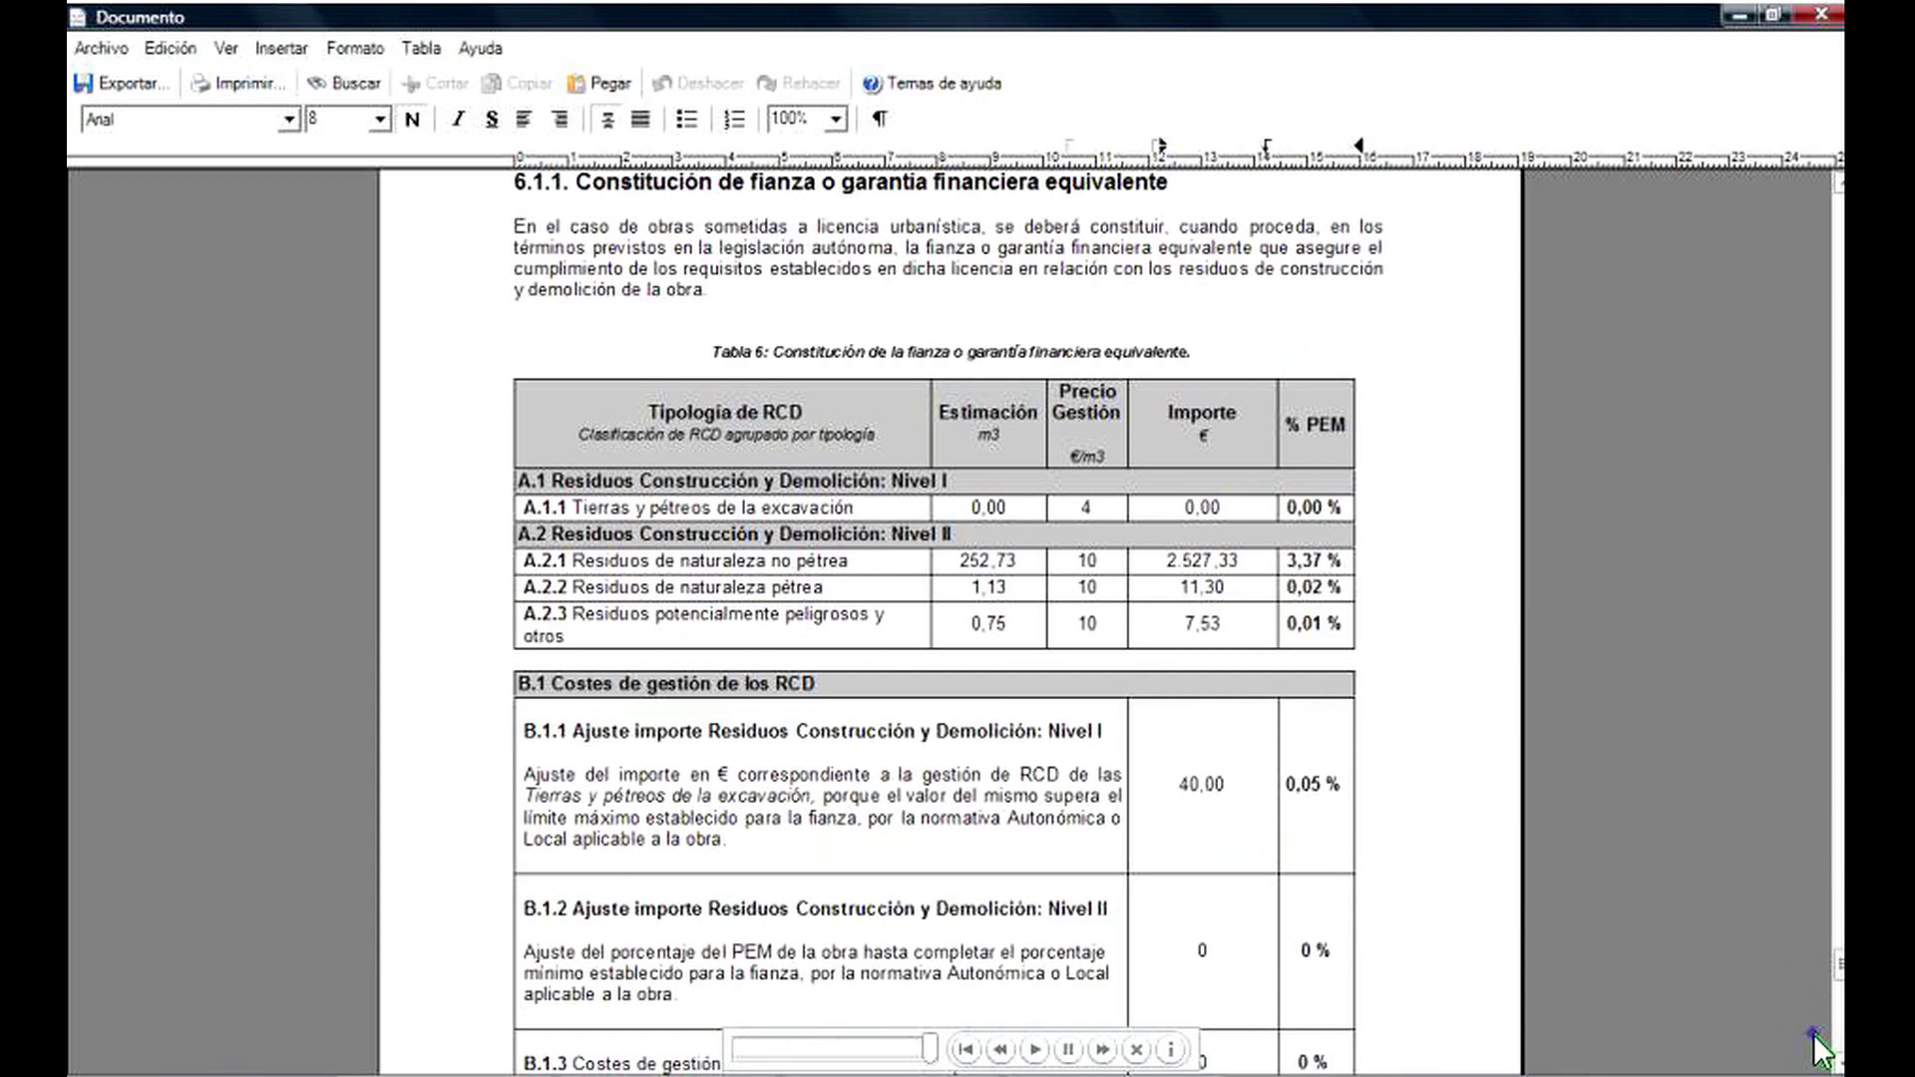
scroll(1815, 957, down, 3)
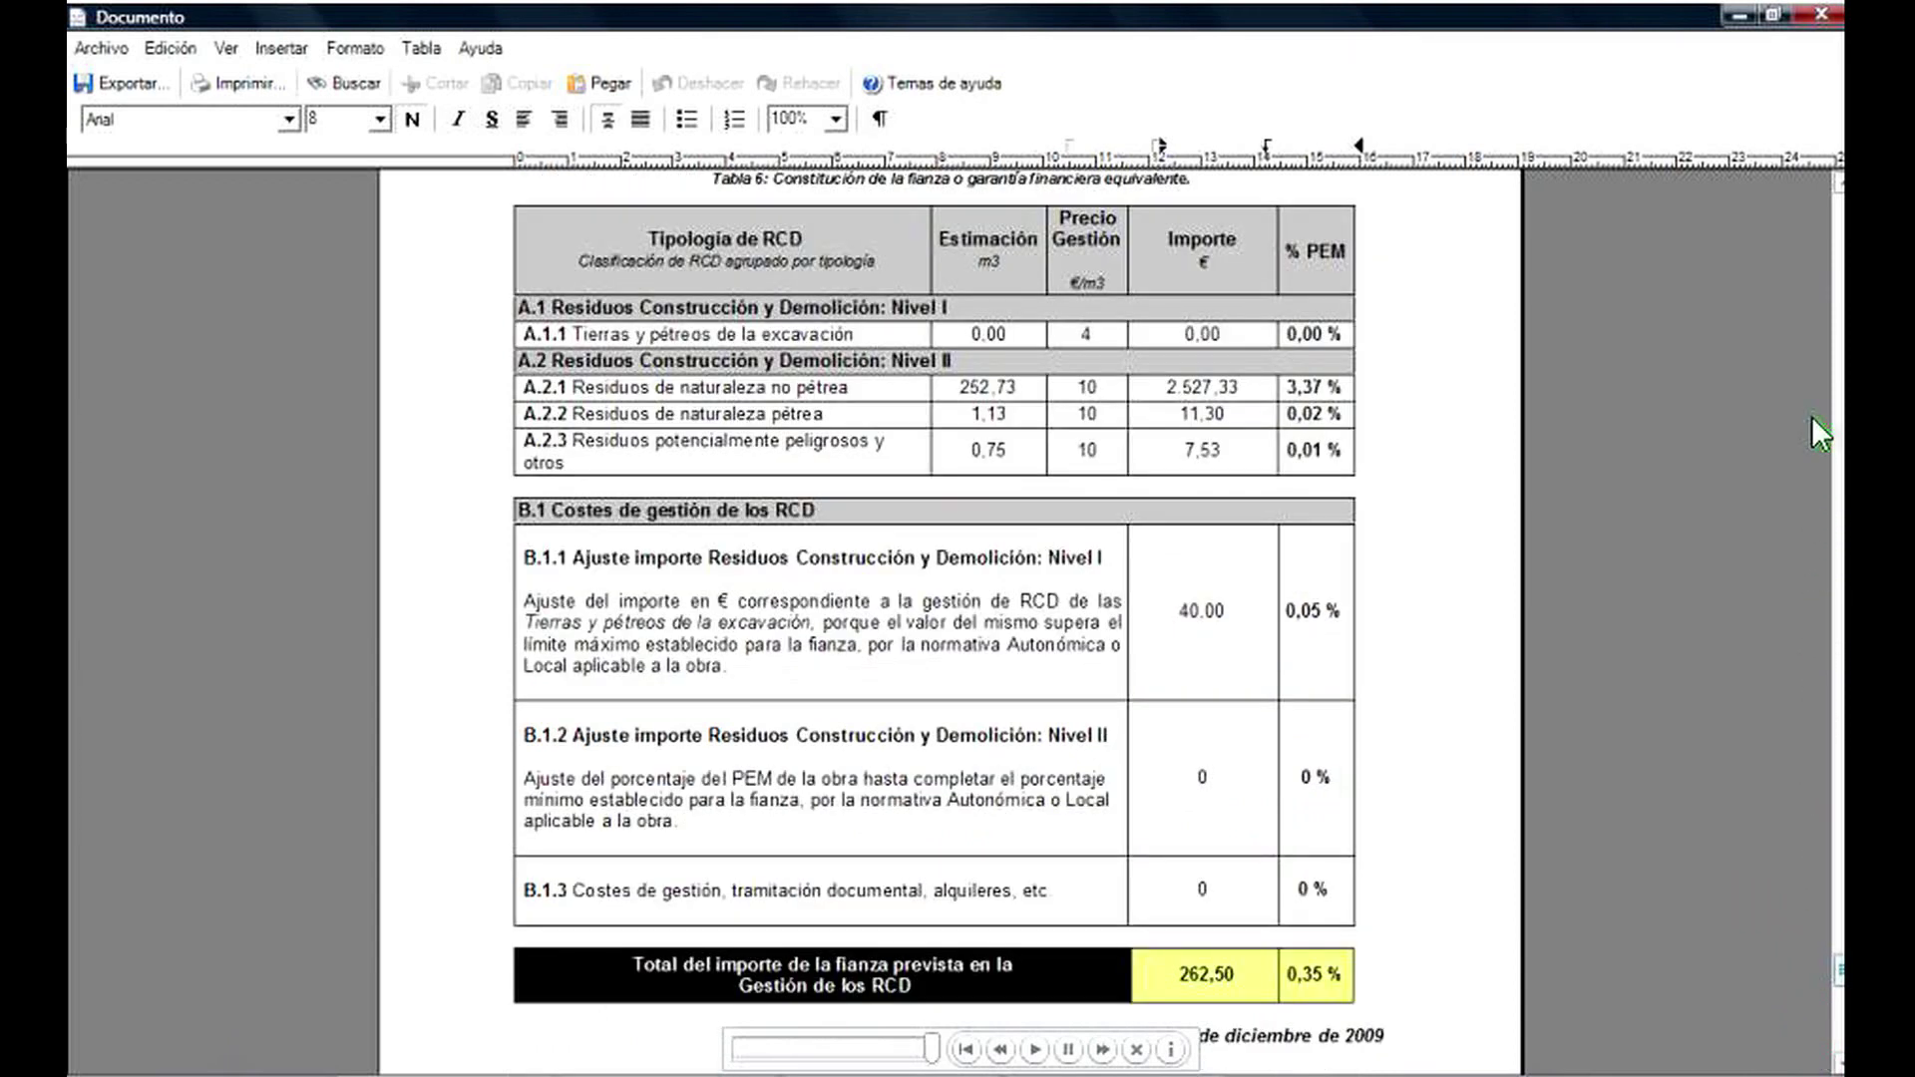